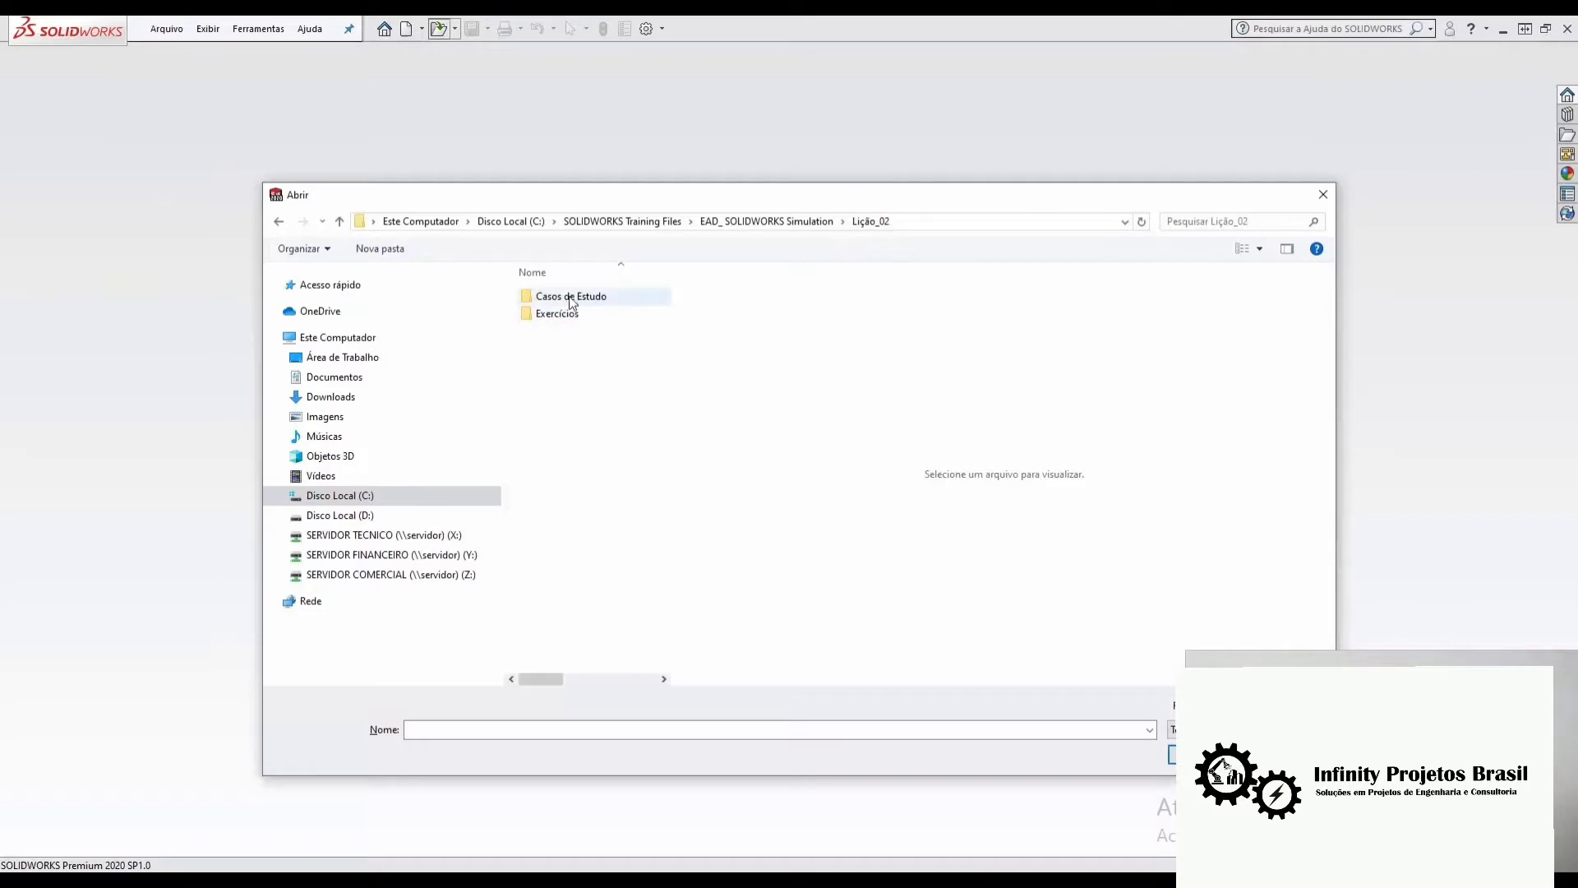
- Open the L bracket part from the Casos de Estudo folder and activate its "no fillet" configuration
{"action": "double_click", "coordinate": [573, 296]}
{"action": "double_click", "coordinate": [588, 306]}
{"action": "left_click", "coordinate": [592, 306]}
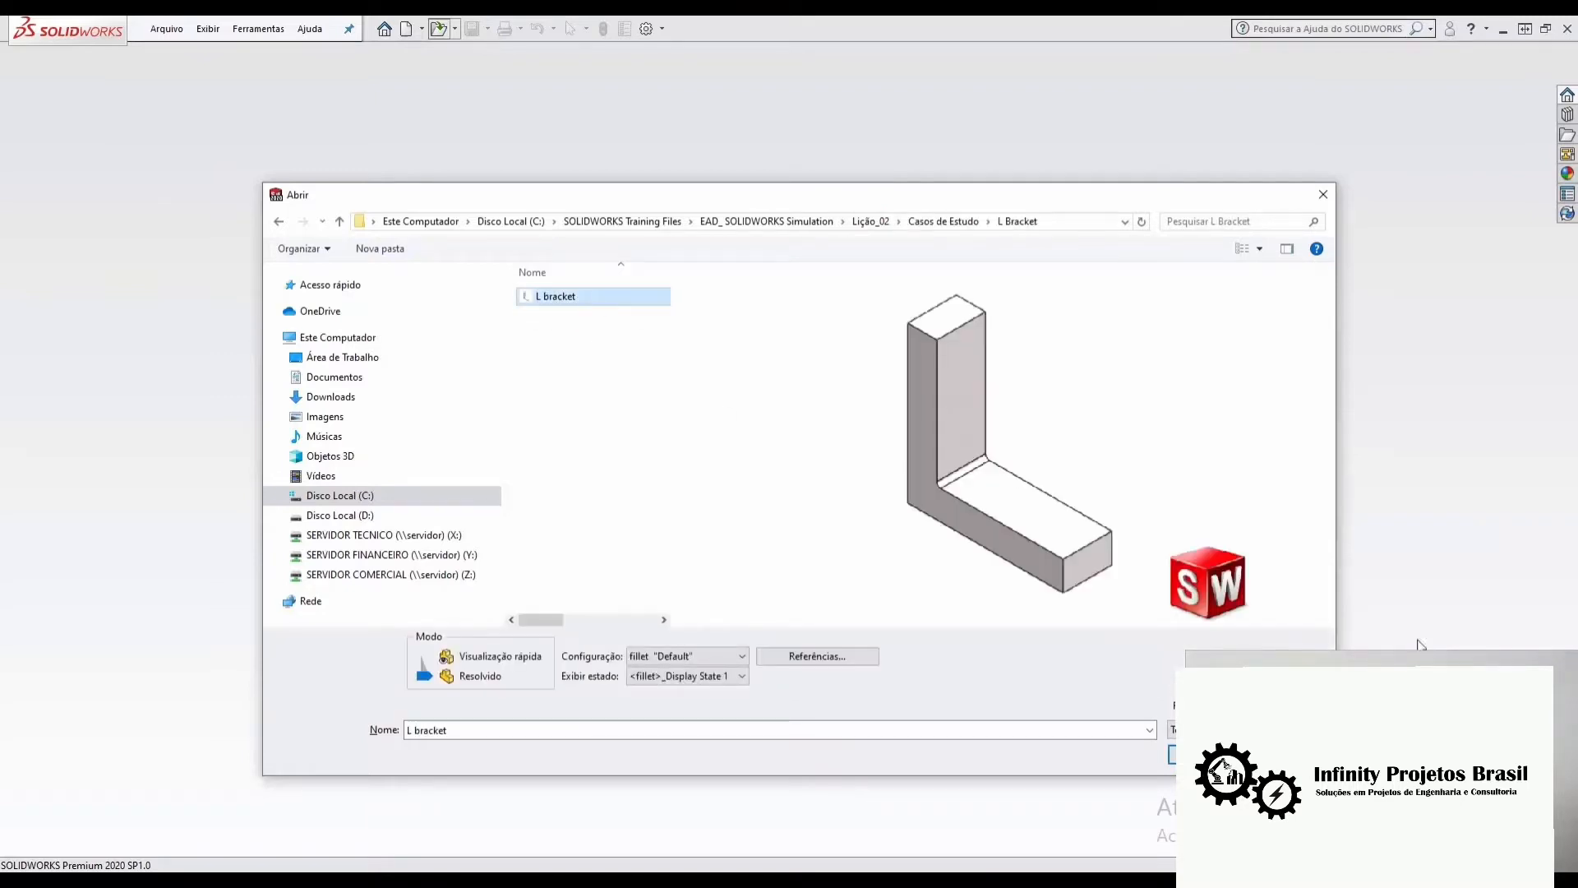
{"action": "key", "text": "Return"}
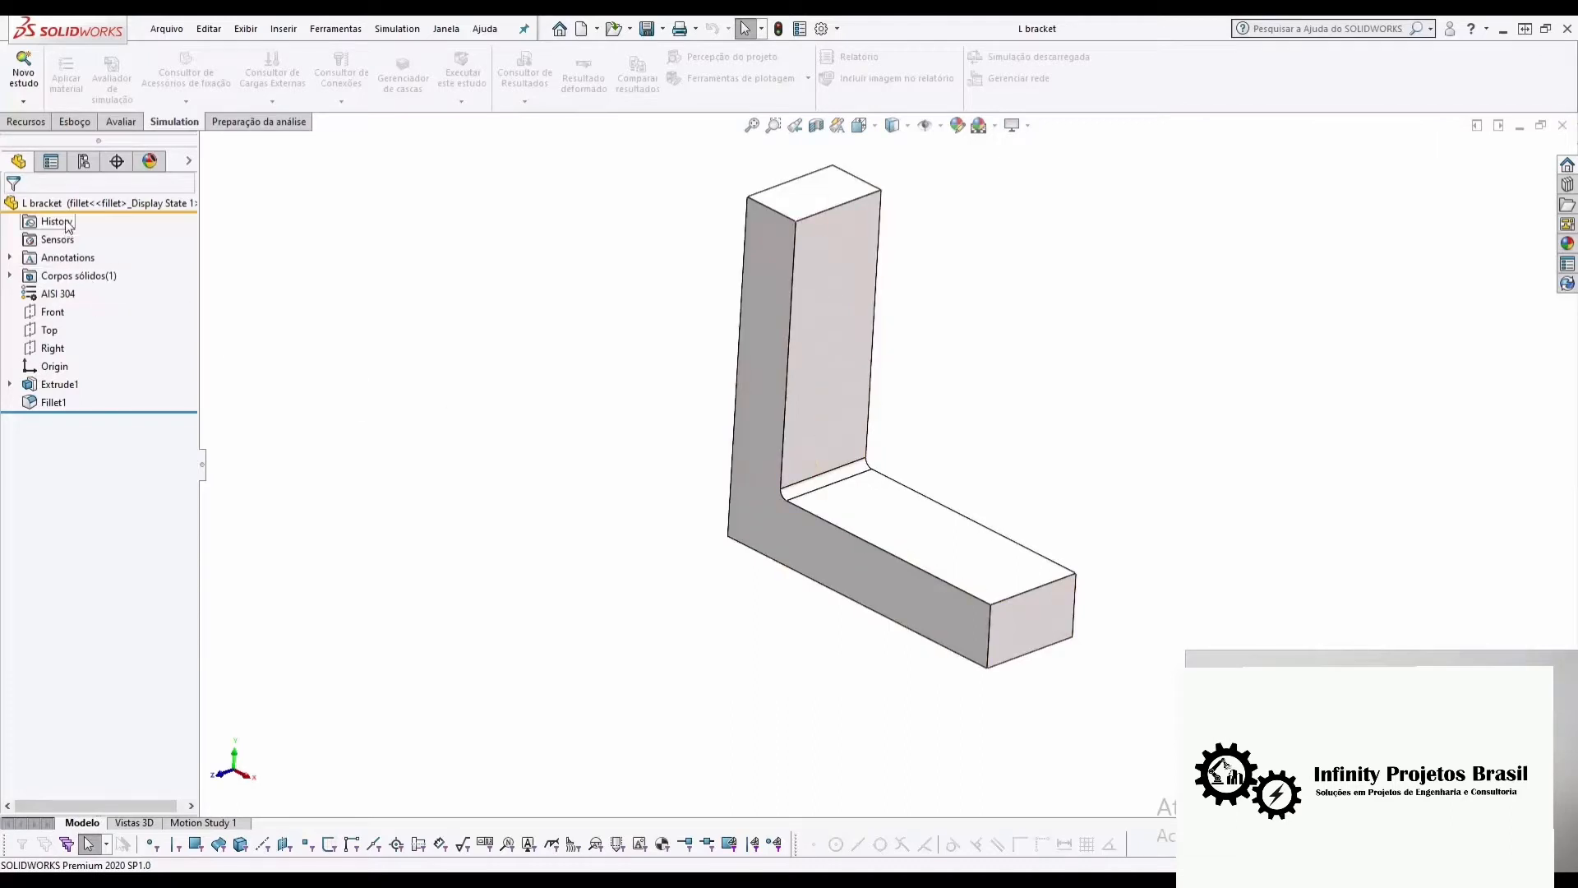
{"action": "left_click", "coordinate": [84, 162]}
{"action": "double_click", "coordinate": [116, 252]}
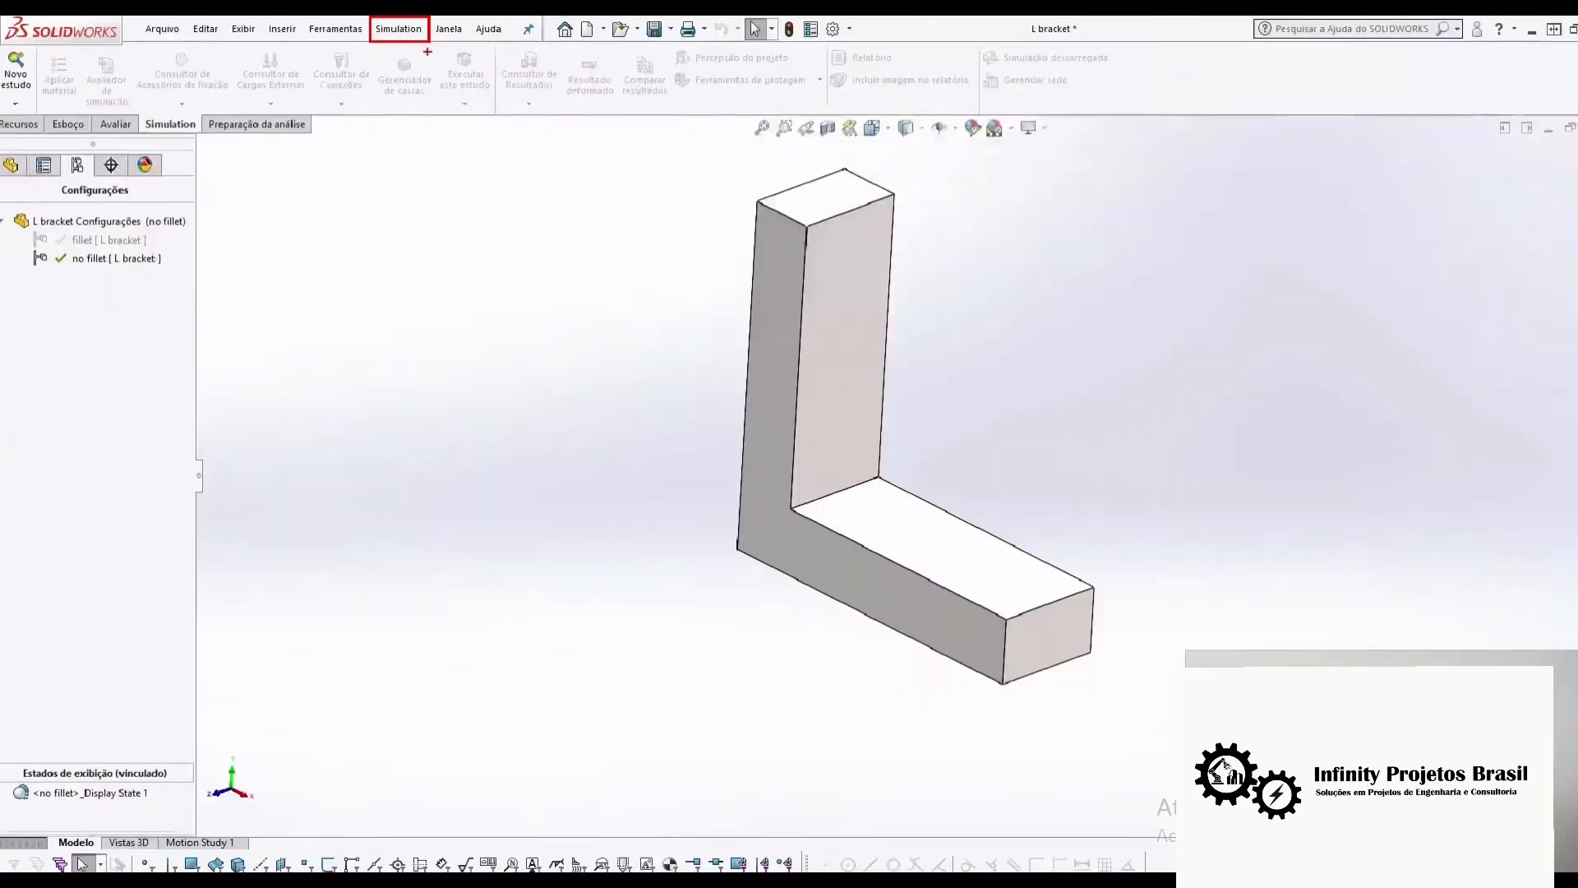
- Review the Simulation system options and the default options for units and the colour chart
{"action": "left_click", "coordinate": [451, 41]}
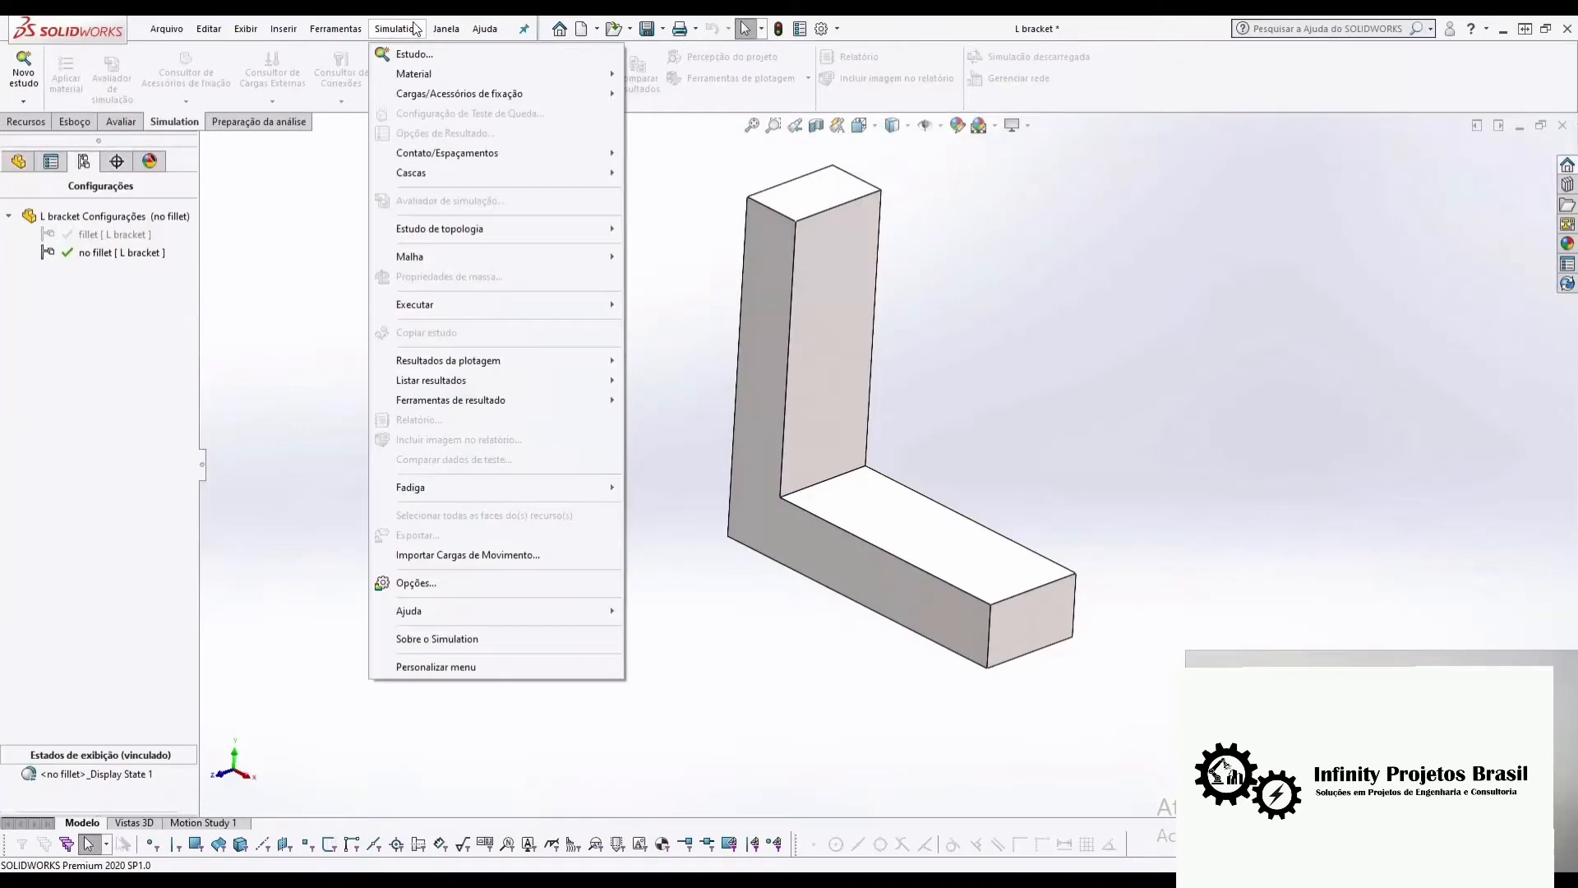
{"action": "left_click", "coordinate": [404, 585]}
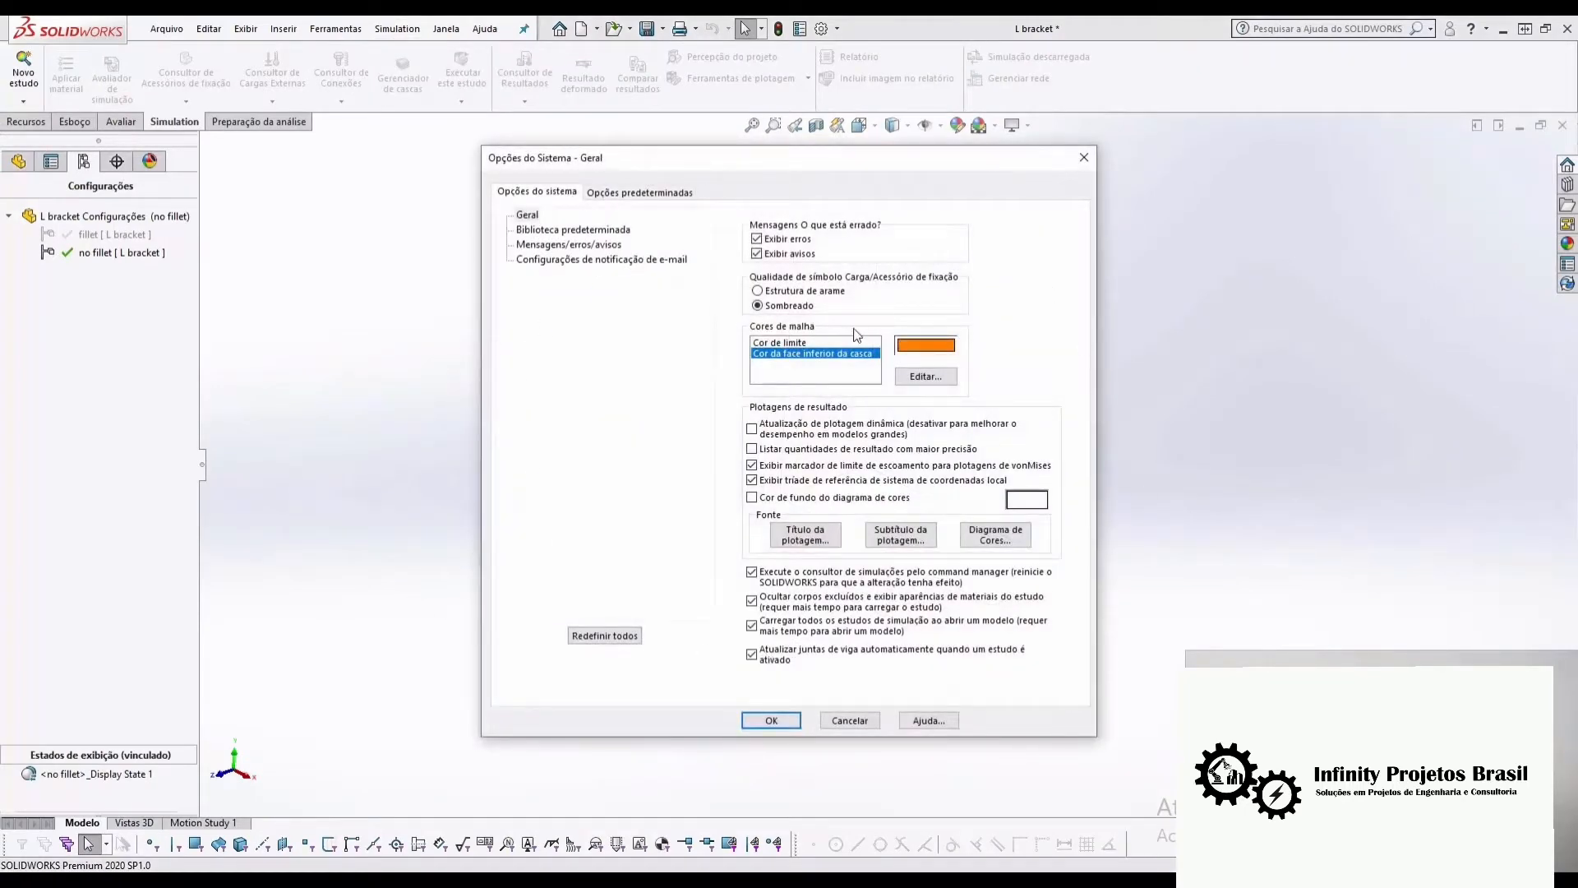
{"action": "left_click", "coordinate": [649, 192]}
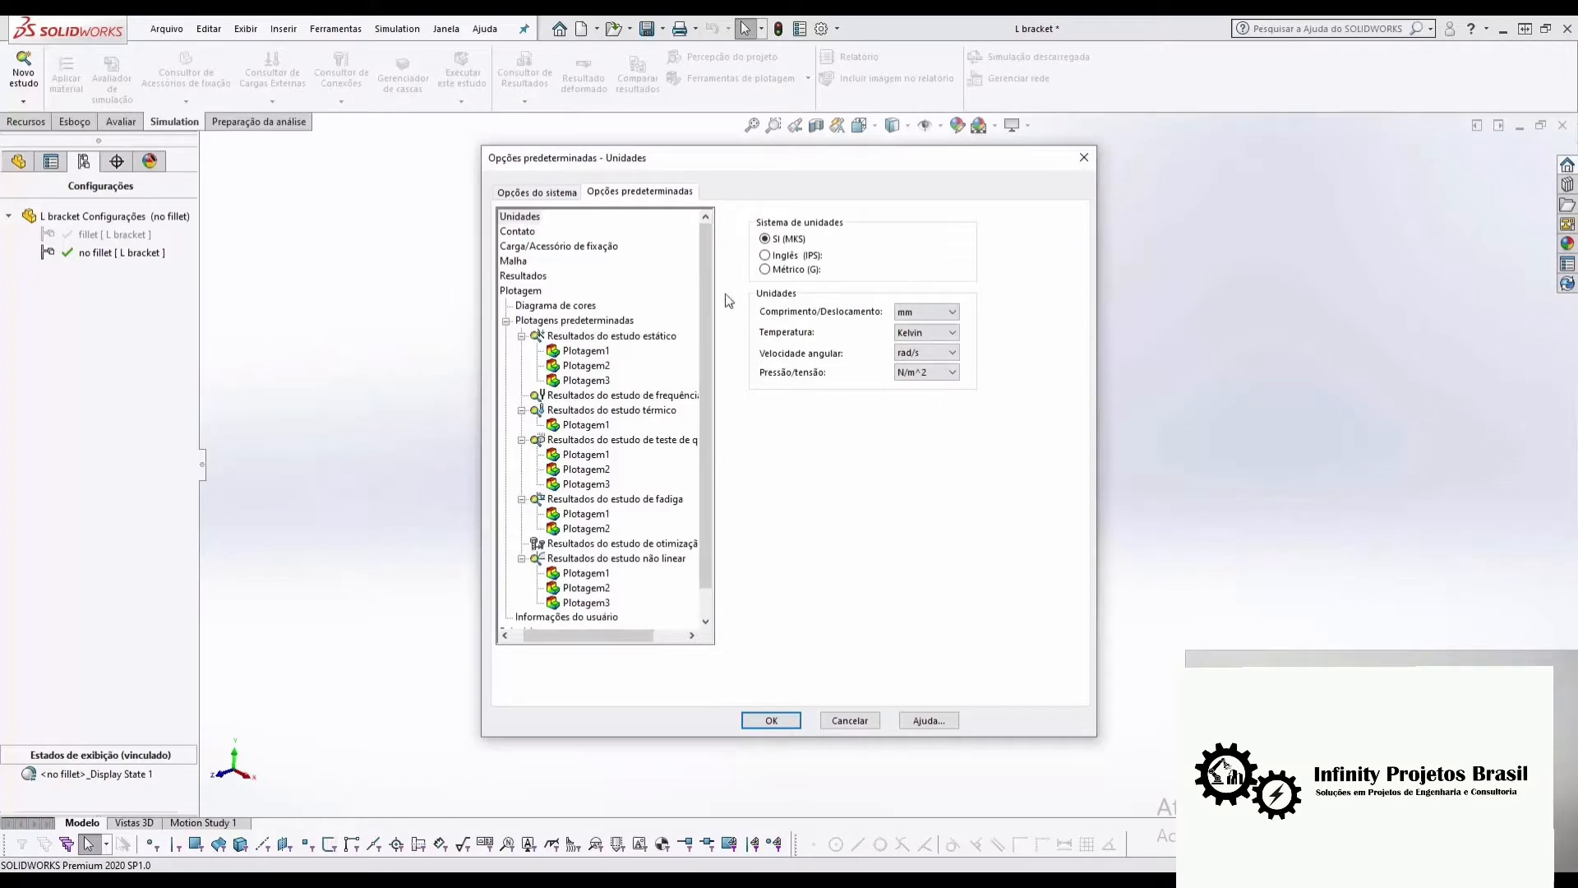
{"action": "left_click", "coordinate": [587, 307]}
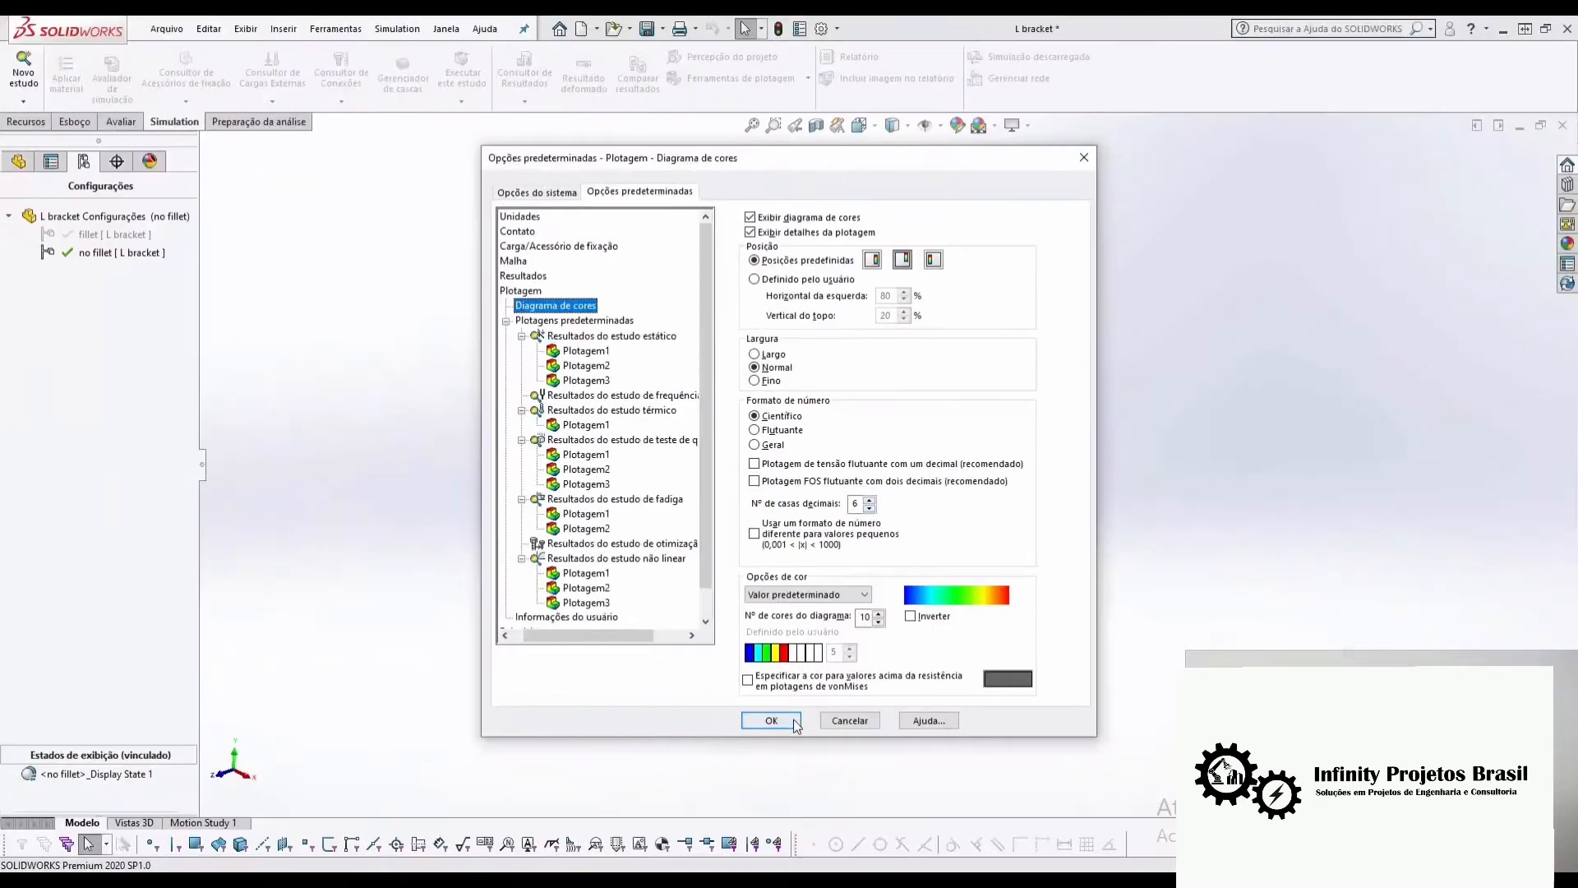
{"action": "left_click", "coordinate": [794, 722]}
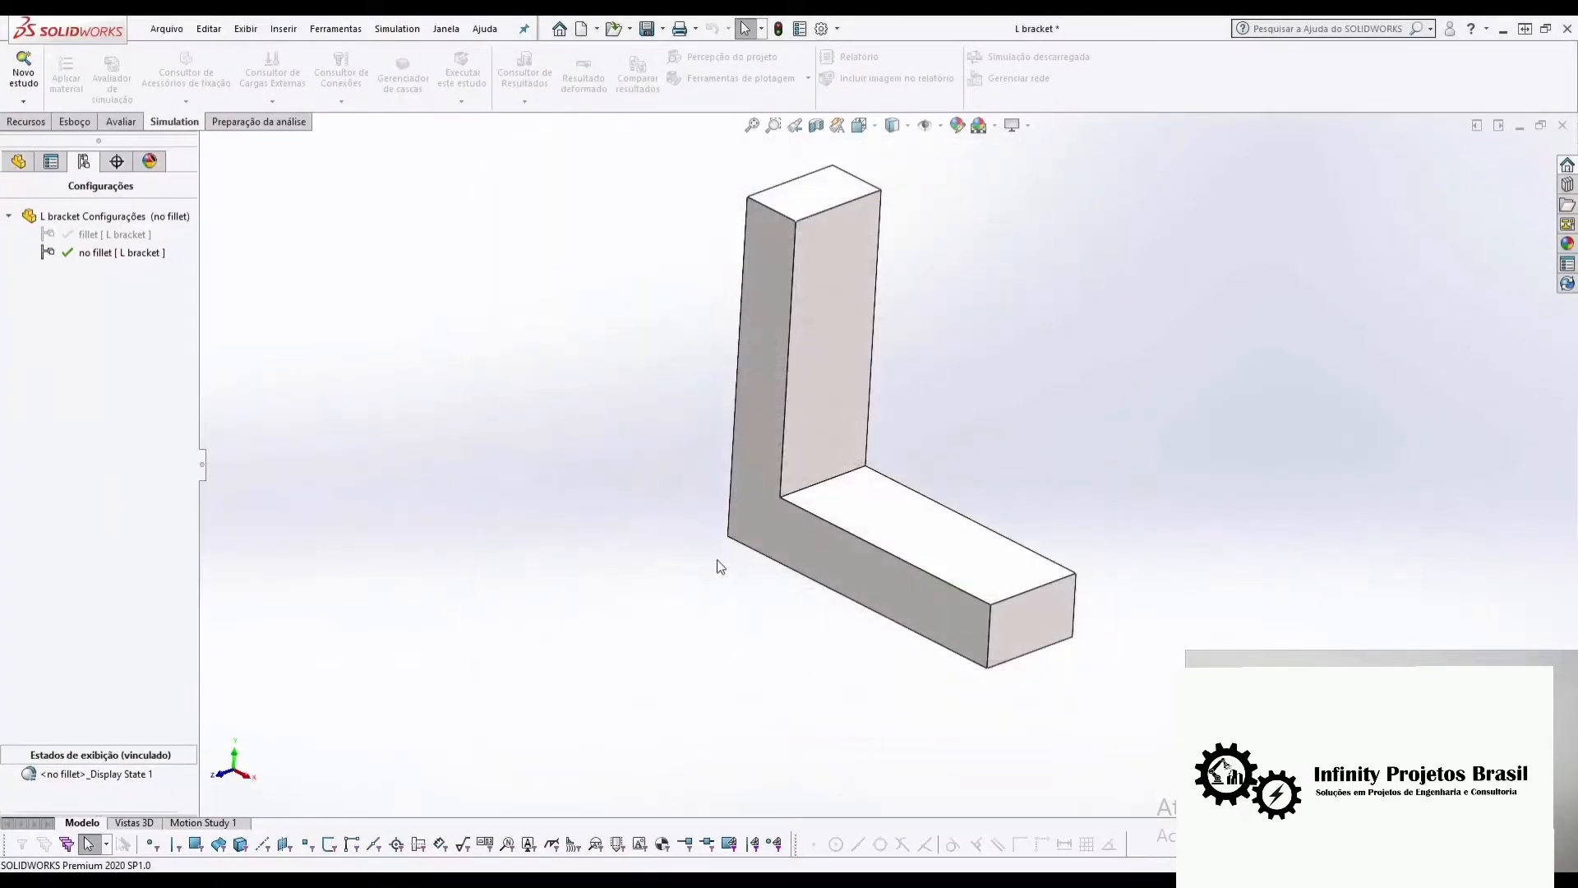
- Show the bracket in isometric view and create a static analysis study named malha1
{"action": "key", "text": "ctrl+7"}
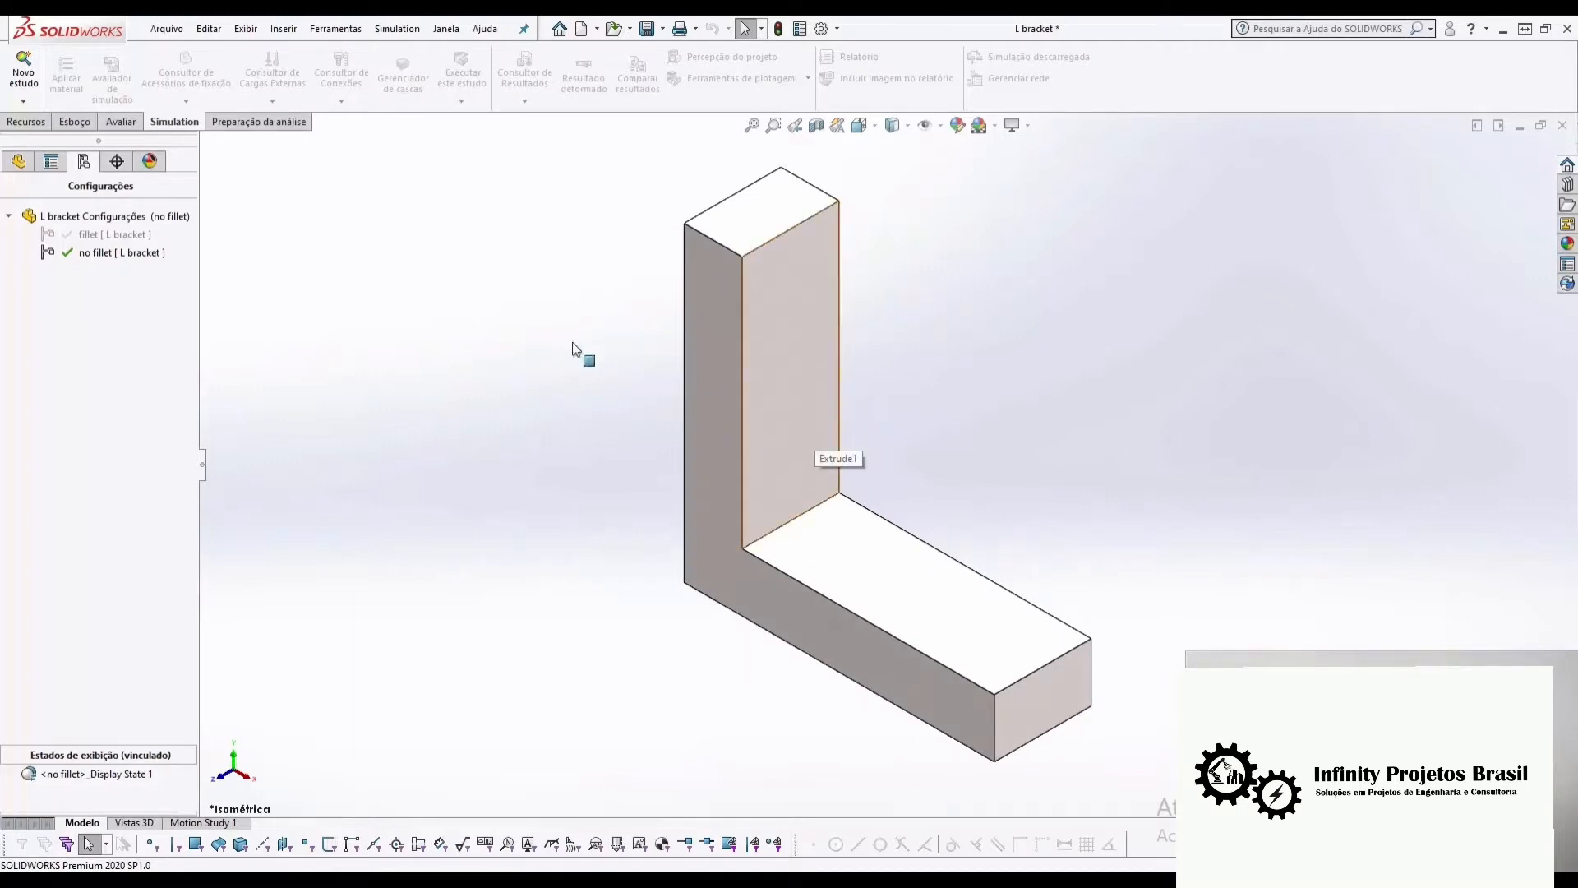
{"action": "left_click", "coordinate": [18, 161]}
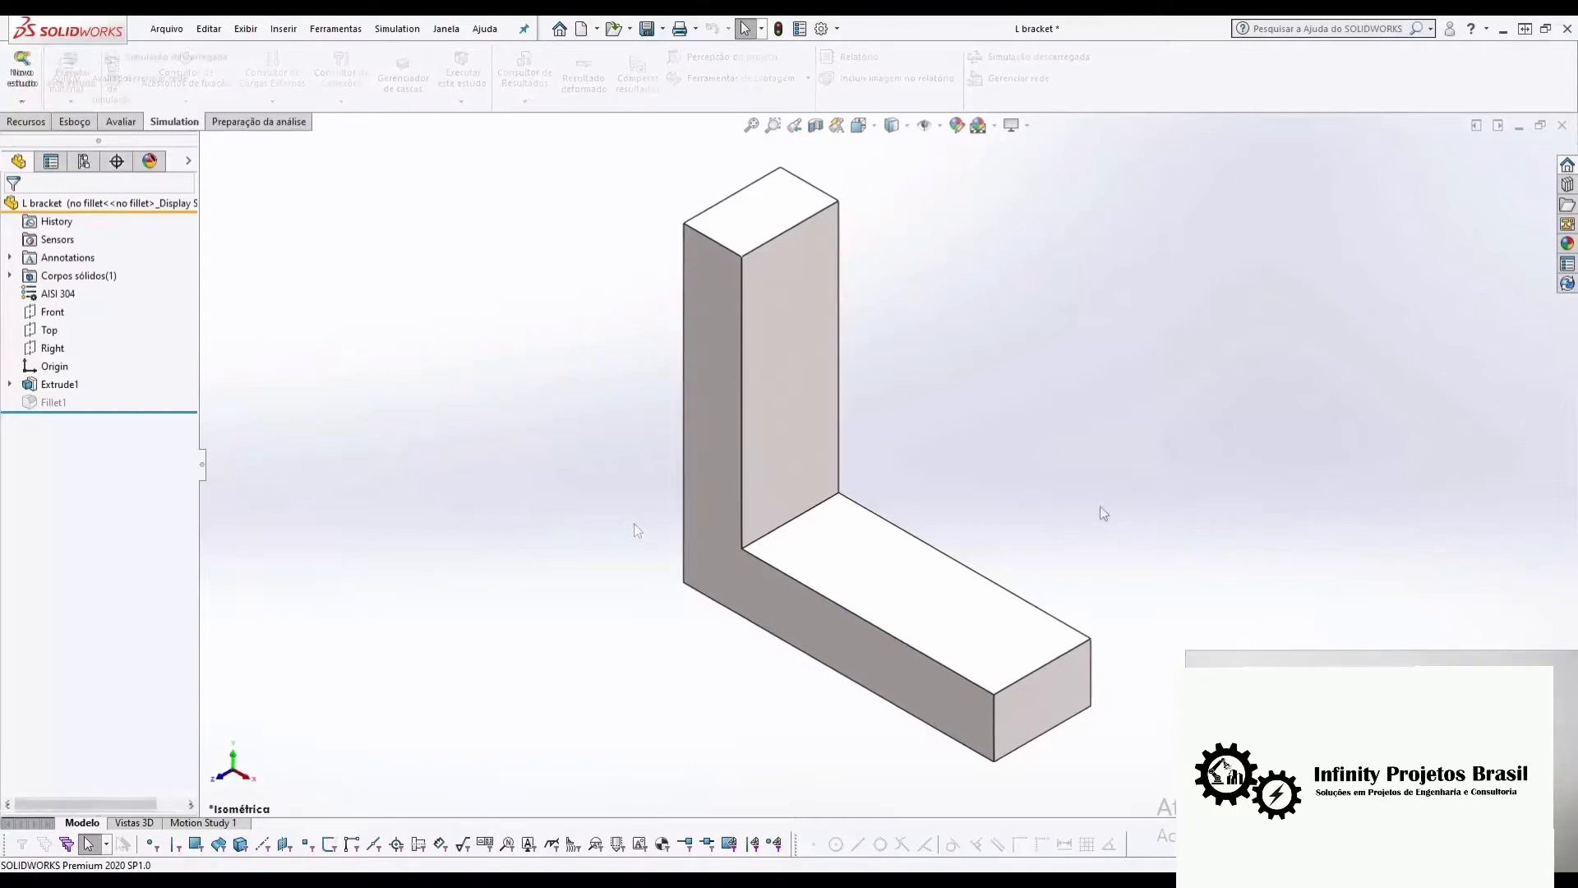
{"action": "left_click", "coordinate": [22, 71]}
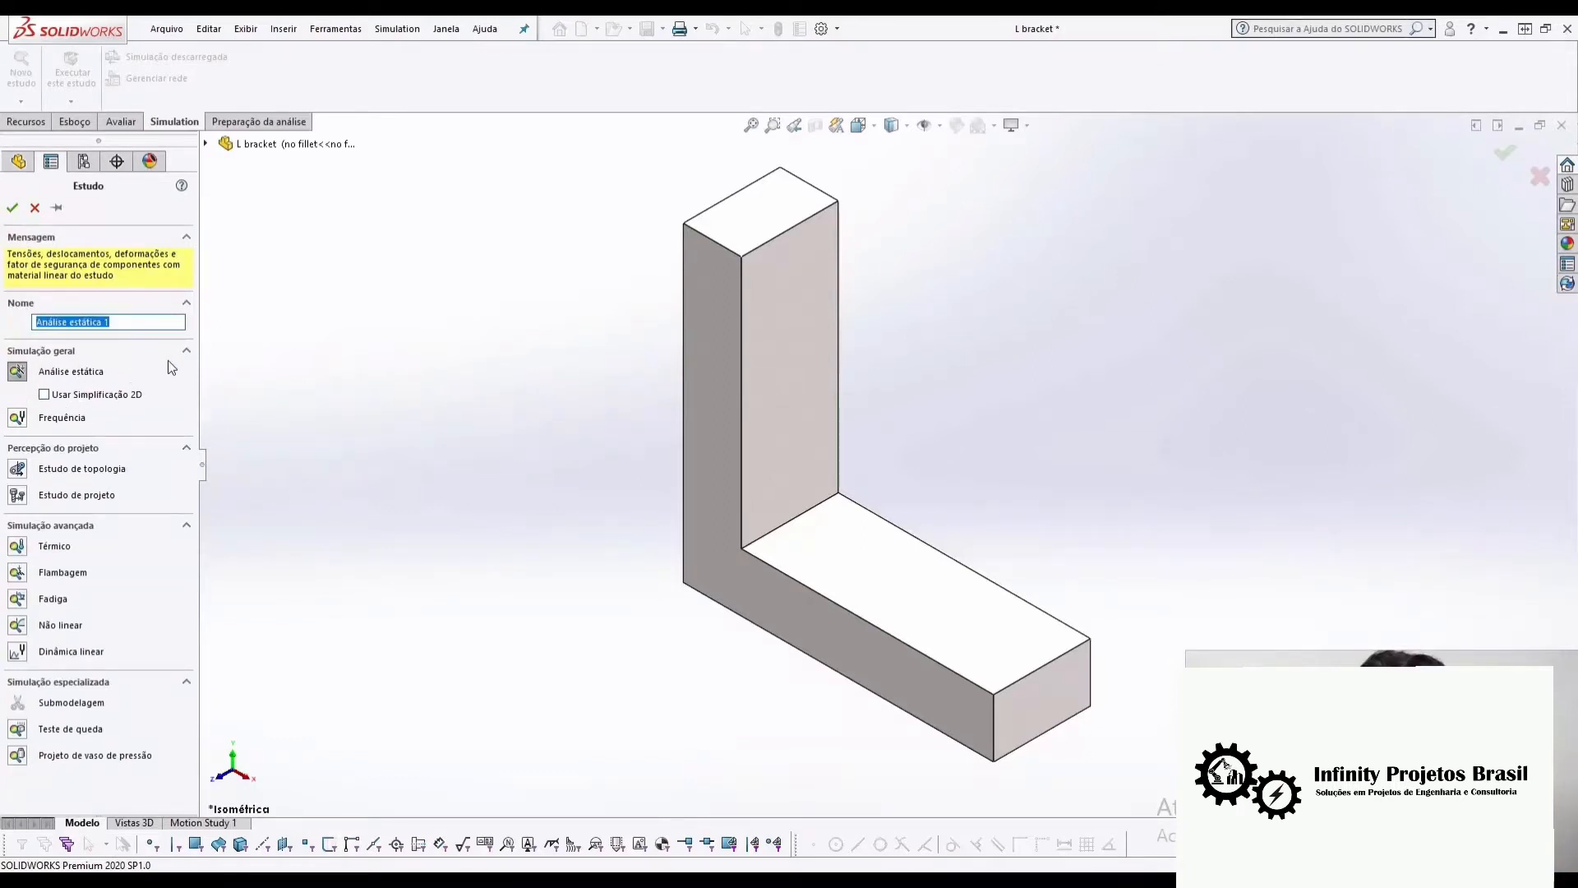
{"action": "type", "text": "malha1"}
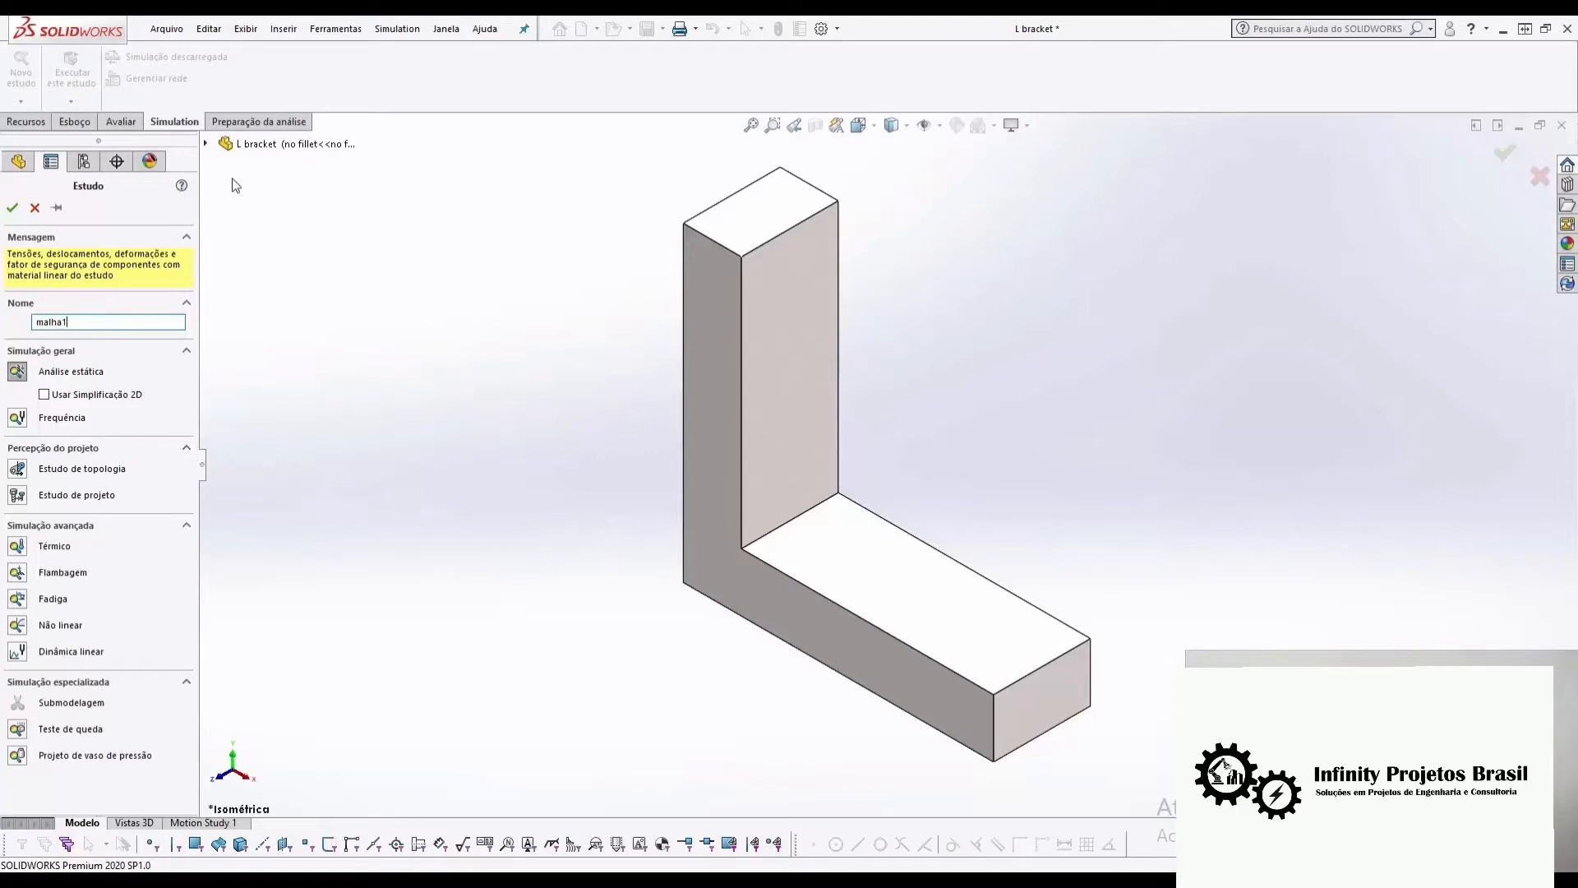
{"action": "left_click", "coordinate": [12, 207]}
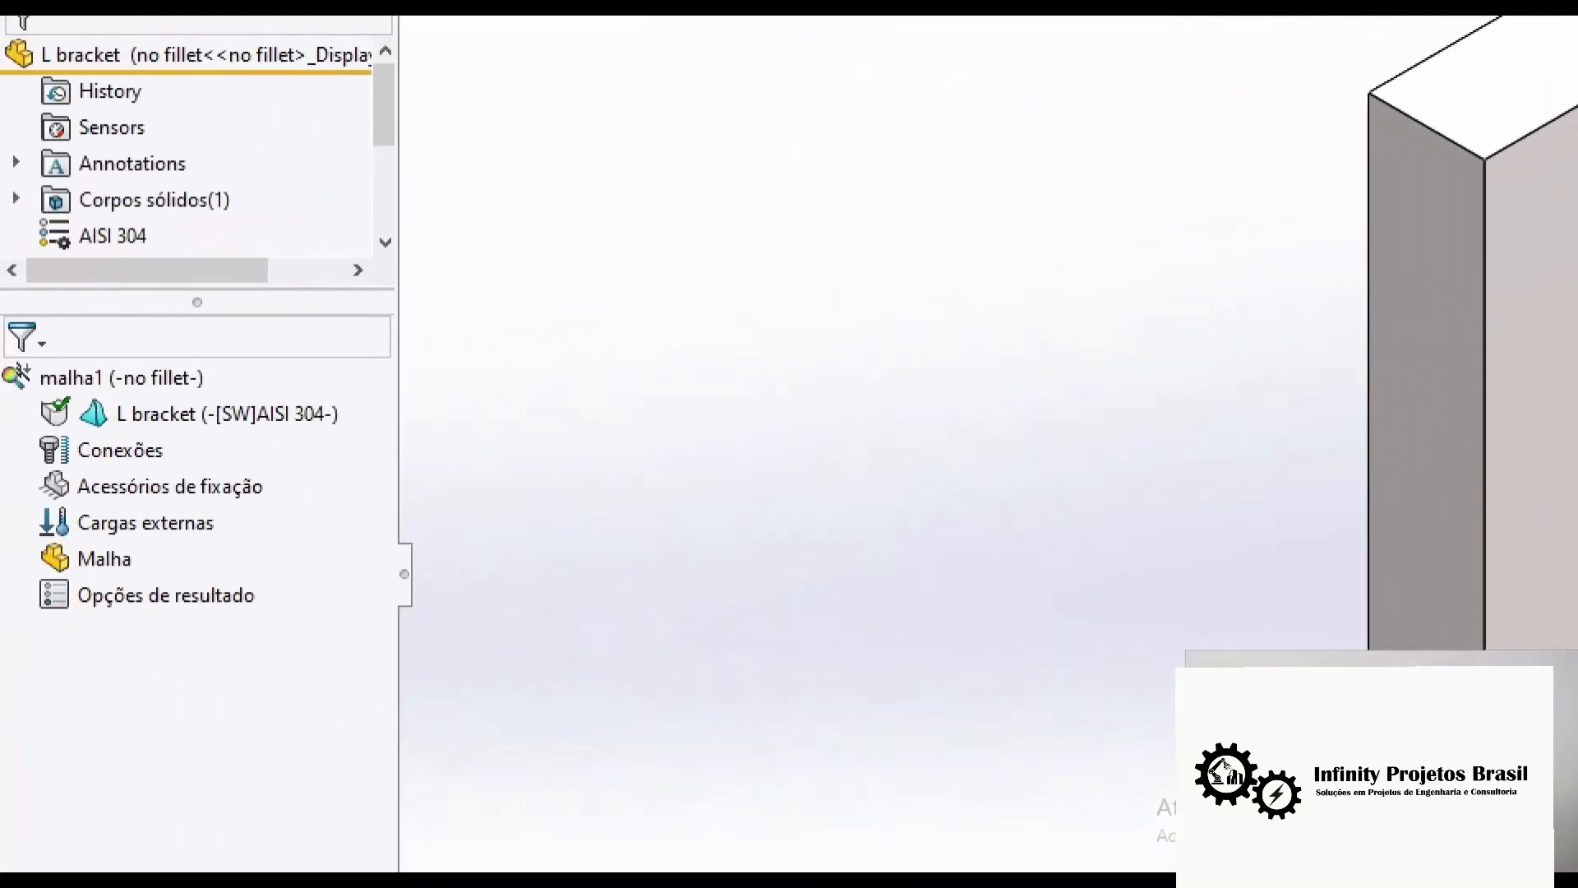
{"action": "left_click", "coordinate": [161, 352]}
{"action": "mouse_move", "coordinate": [31, 206]}
{"action": "left_mouse_down", "text": "ctrl"}
{"action": "mouse_move", "coordinate": [110, 254]}
{"action": "mouse_move", "coordinate": [162, 257]}
{"action": "left_mouse_up", "text": "ctrl"}
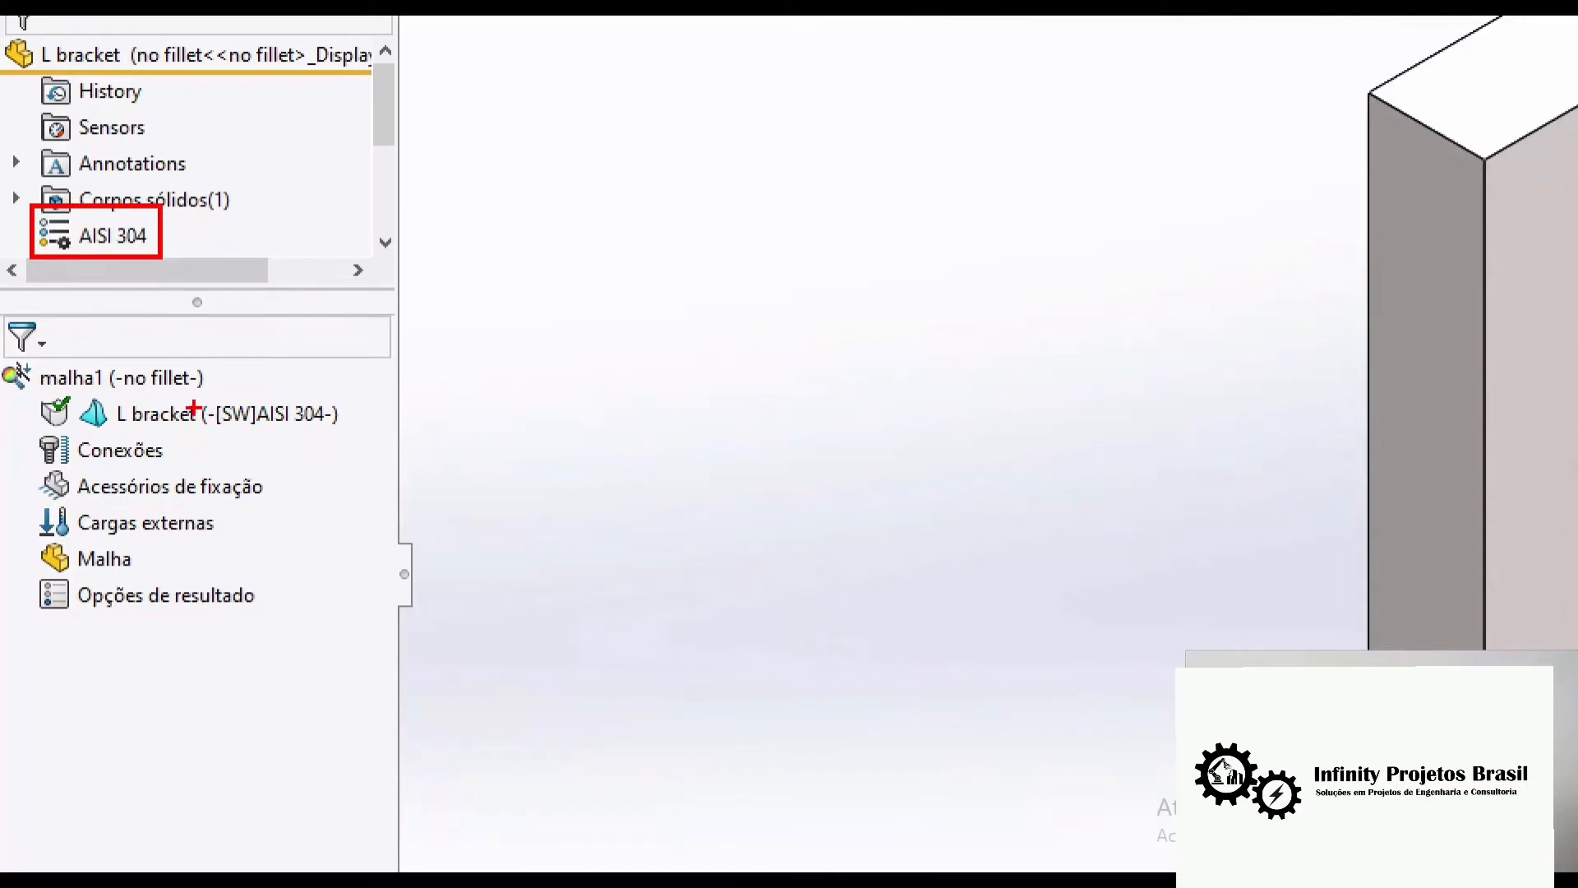
{"action": "mouse_move", "coordinate": [197, 402]}
{"action": "left_mouse_down", "text": "ctrl"}
{"action": "mouse_move", "coordinate": [353, 438]}
{"action": "mouse_move", "coordinate": [344, 428]}
{"action": "left_mouse_up", "text": "ctrl"}
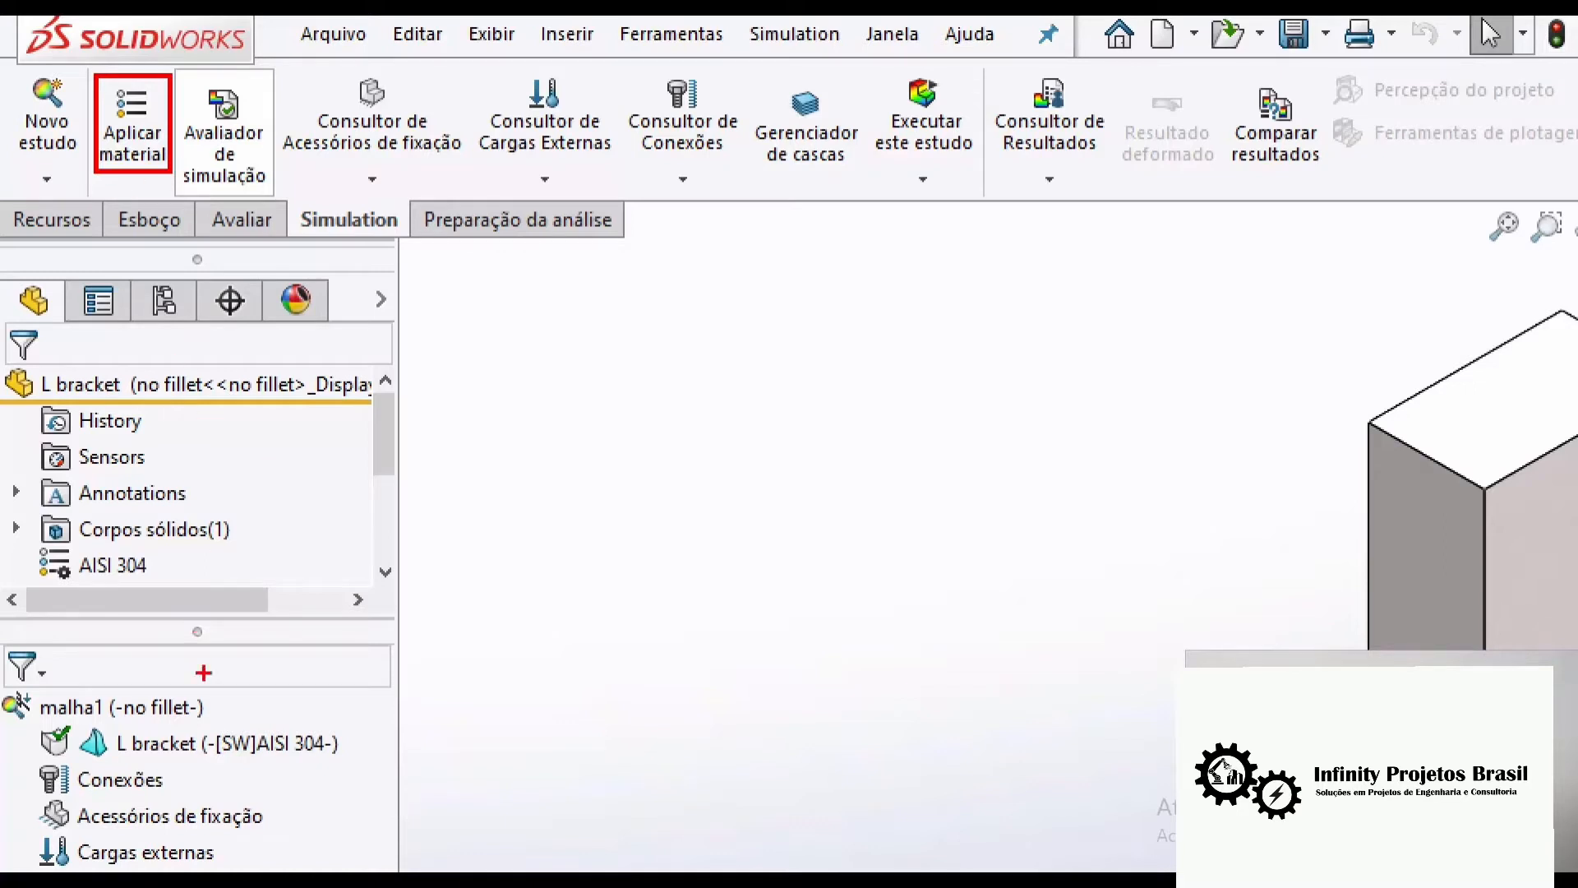
{"action": "left_click_drag", "start_coordinate": [165, 564], "coordinate": [198, 570]}
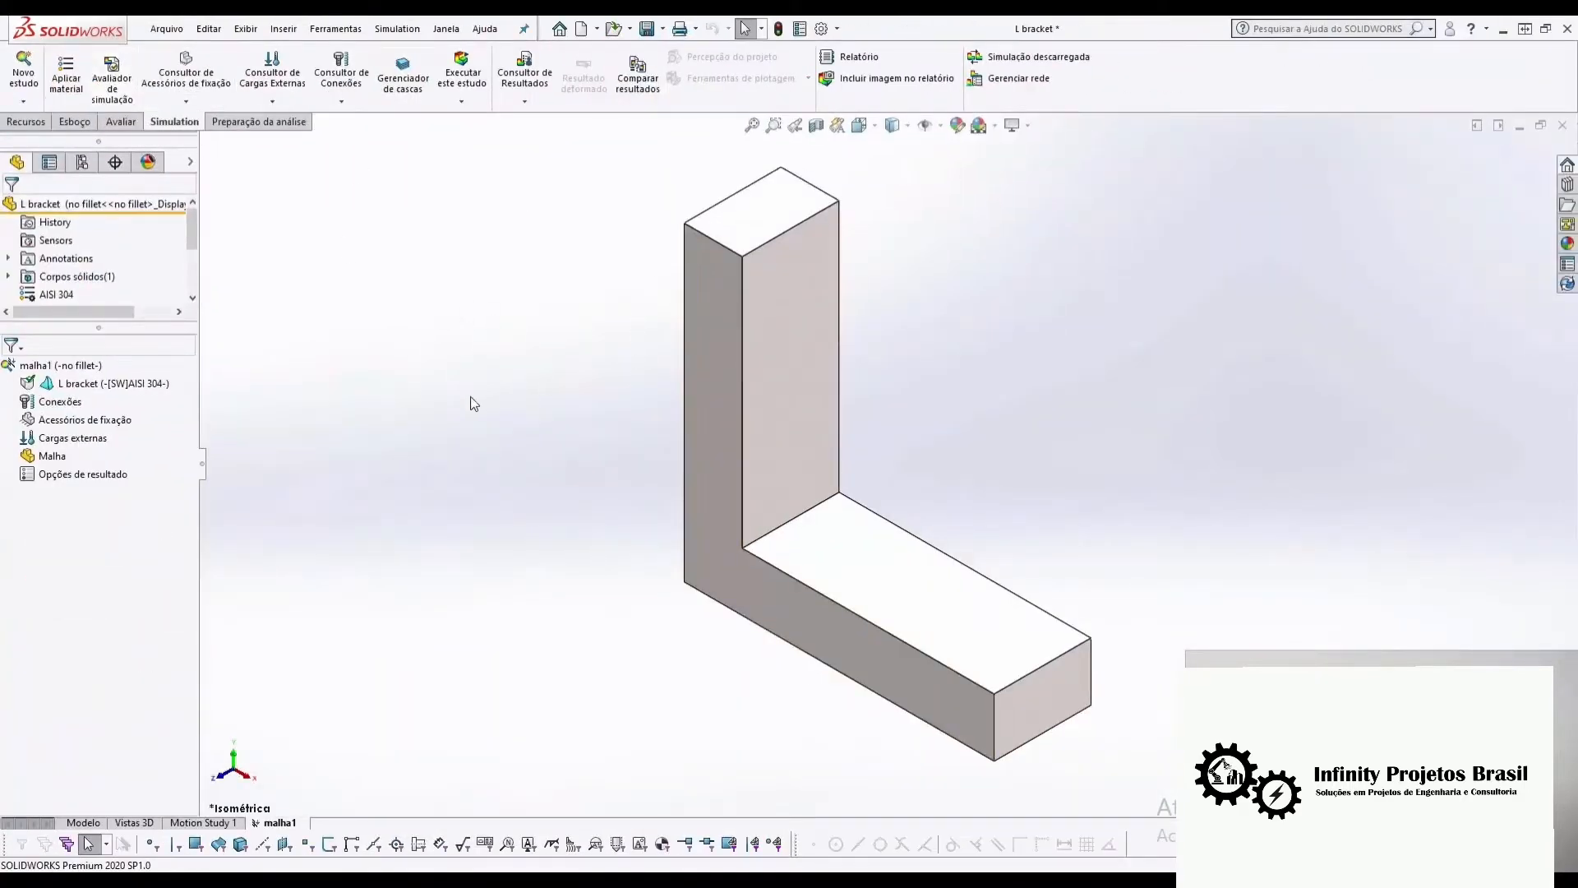
- Apply a fixed geometry fixture to the top end face of the bracket's vertical leg
{"action": "right_click", "coordinate": [123, 425]}
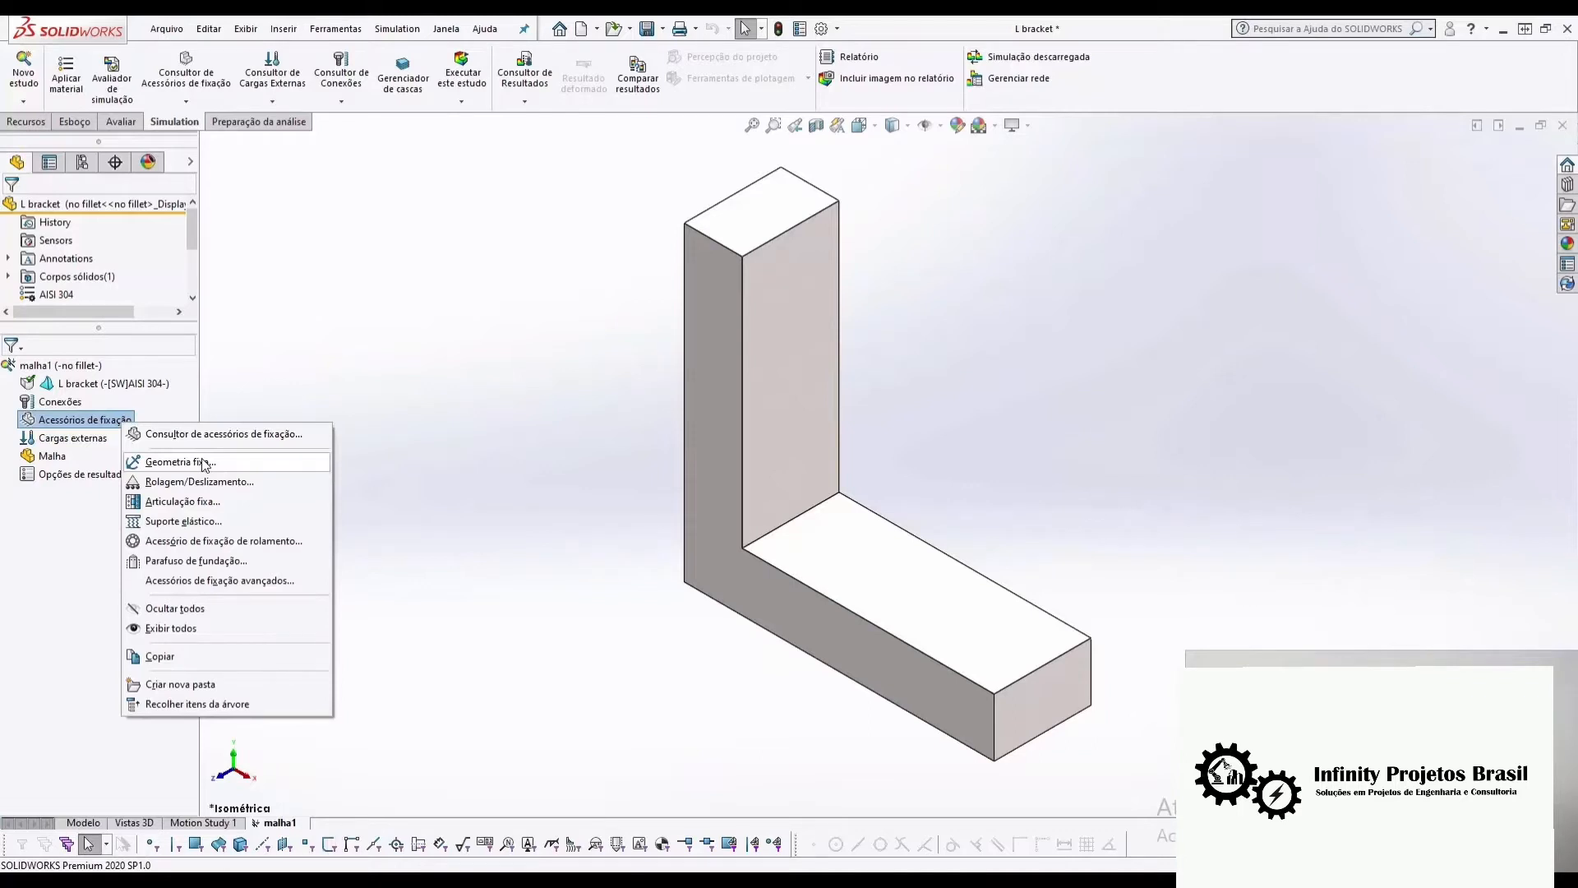
{"action": "left_click", "coordinate": [205, 463]}
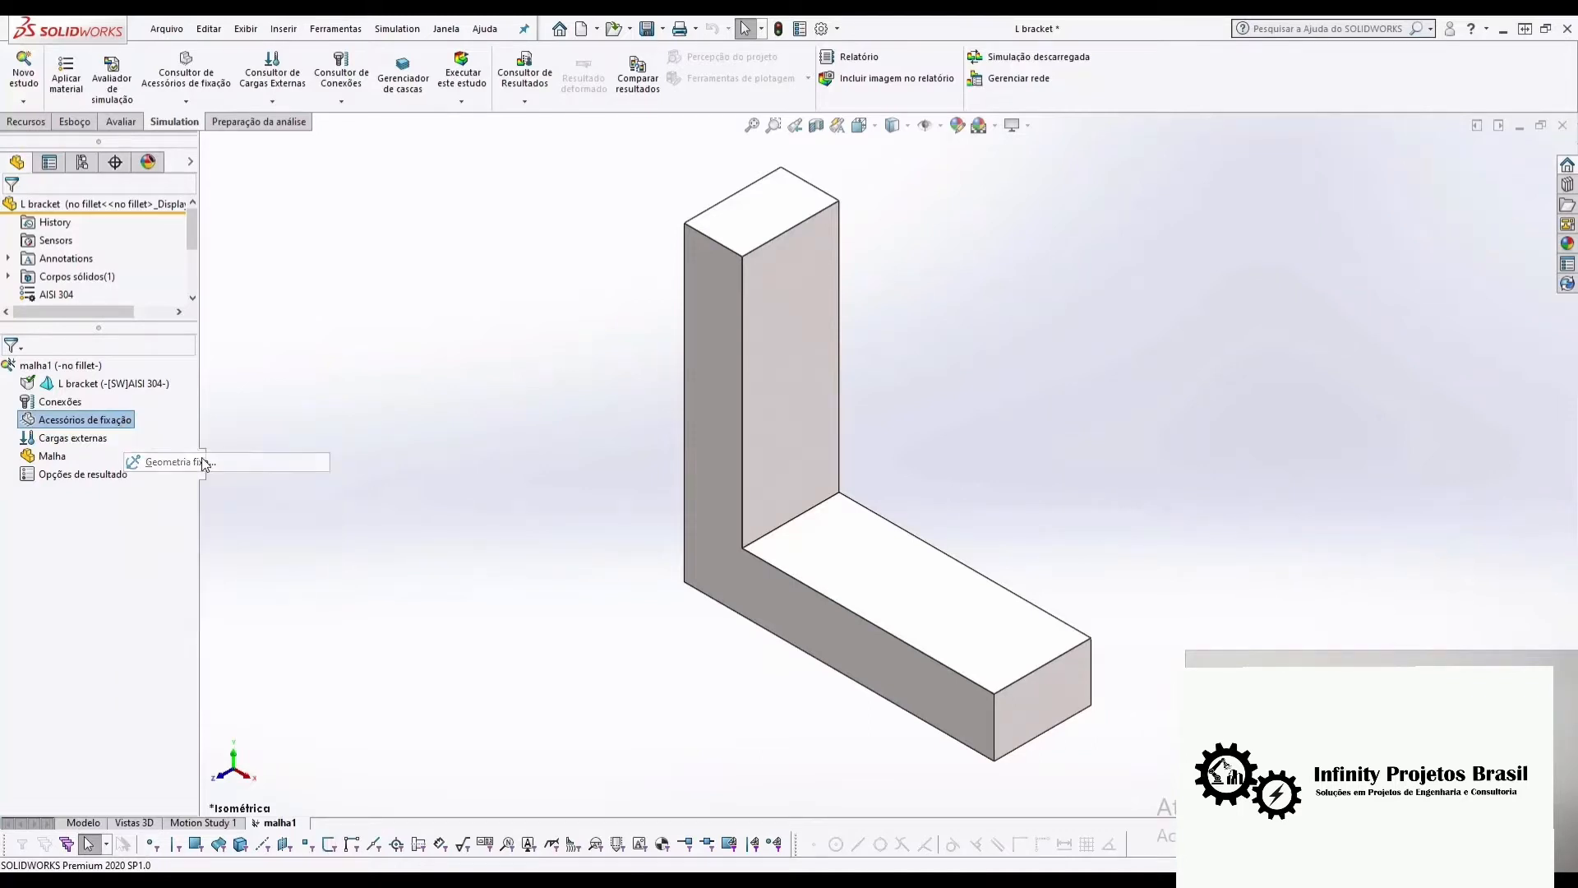
{"action": "left_click", "coordinate": [753, 235]}
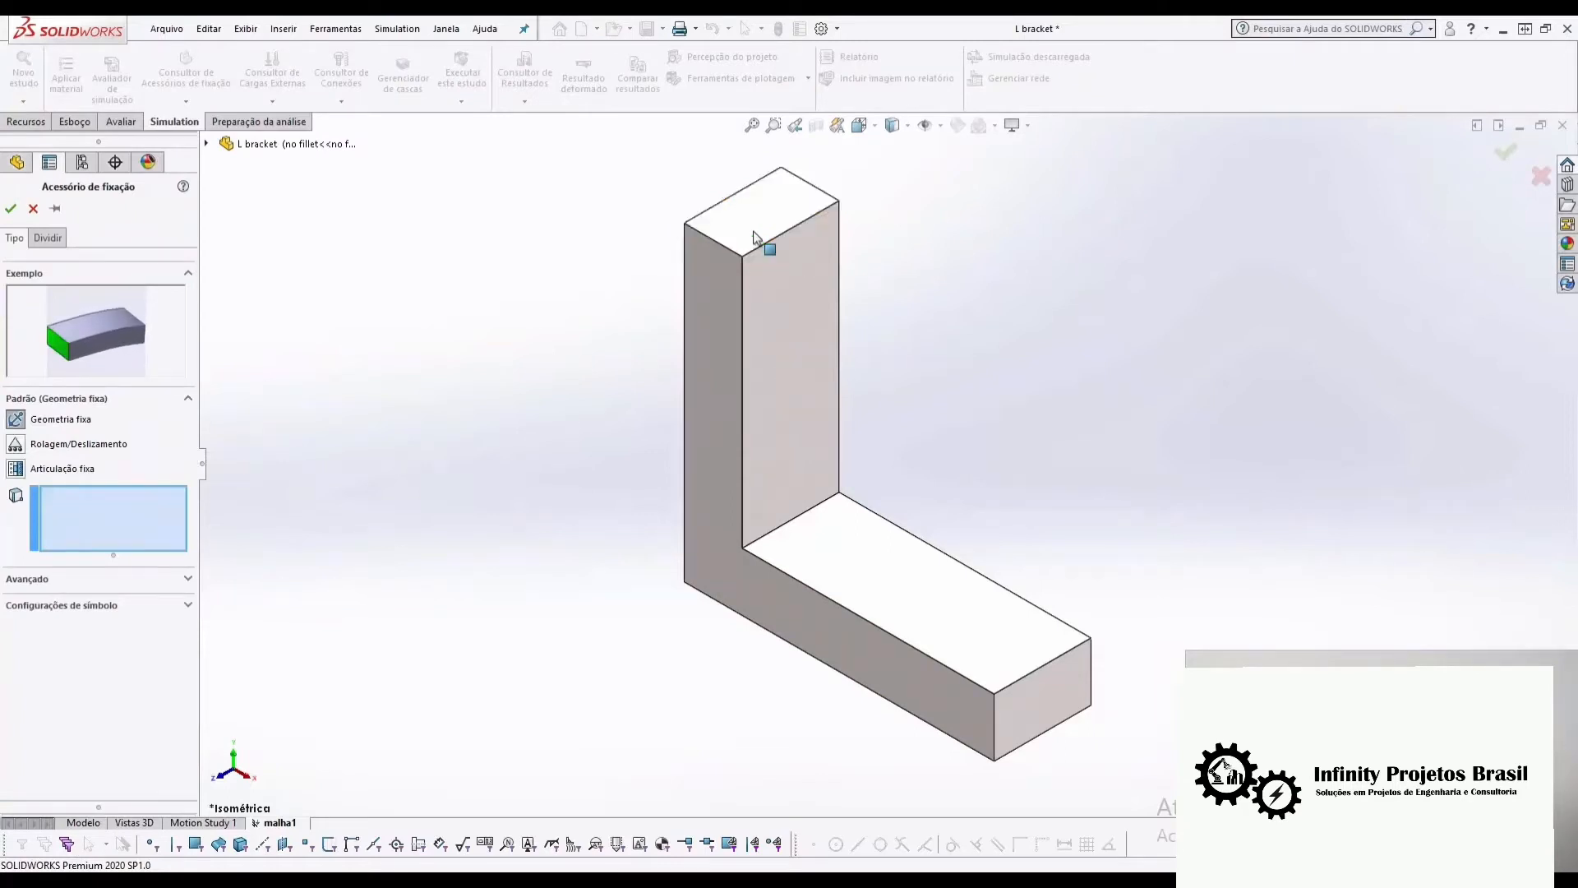
{"action": "left_click", "coordinate": [753, 231]}
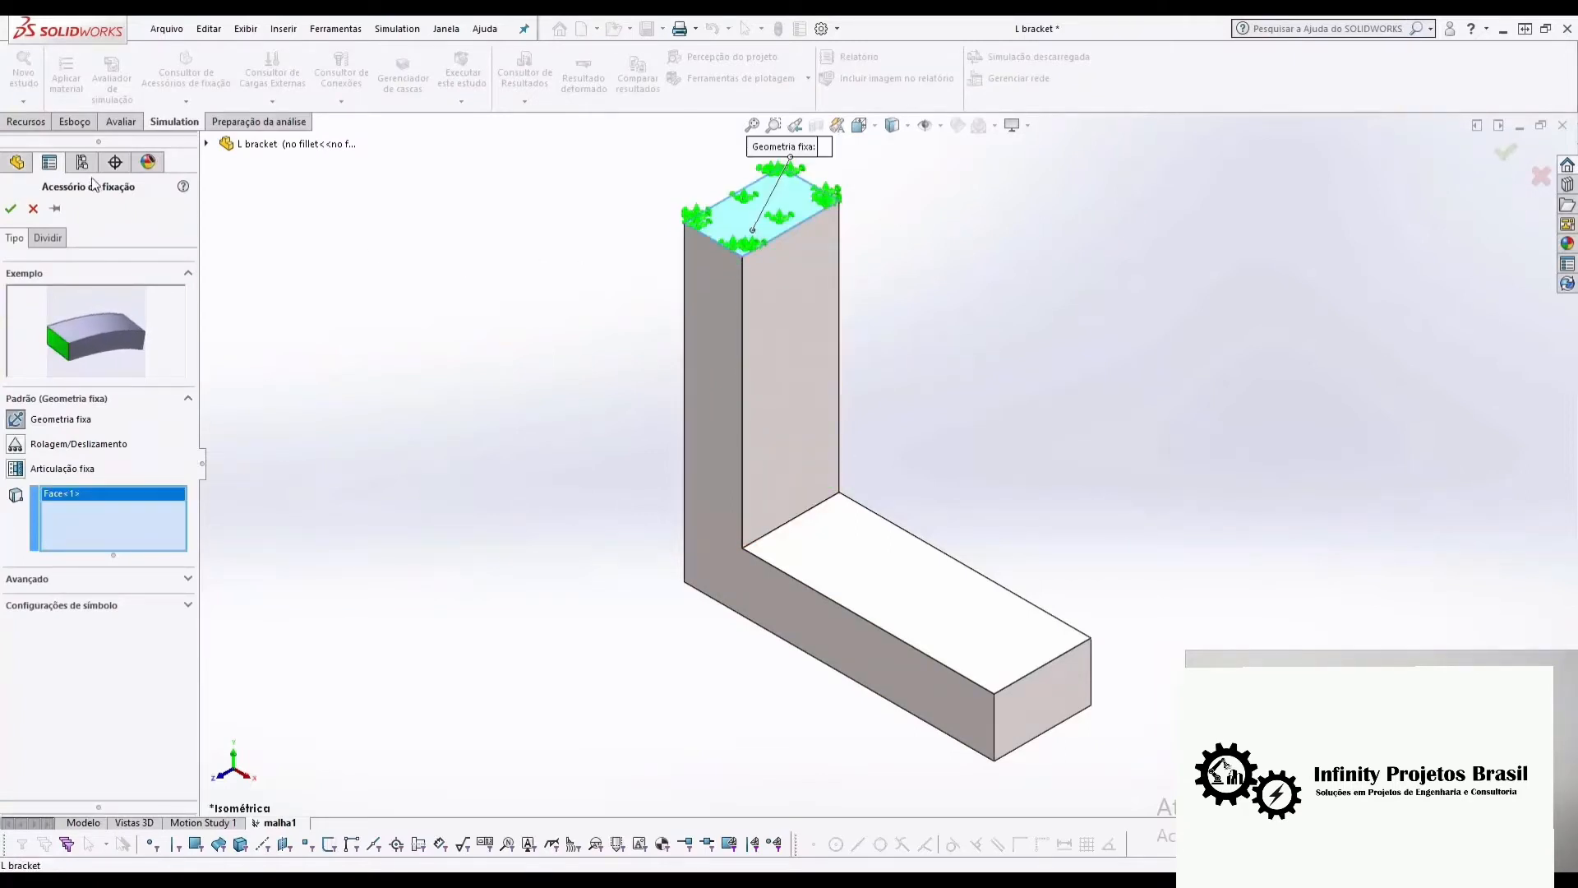
{"action": "left_click", "coordinate": [11, 208]}
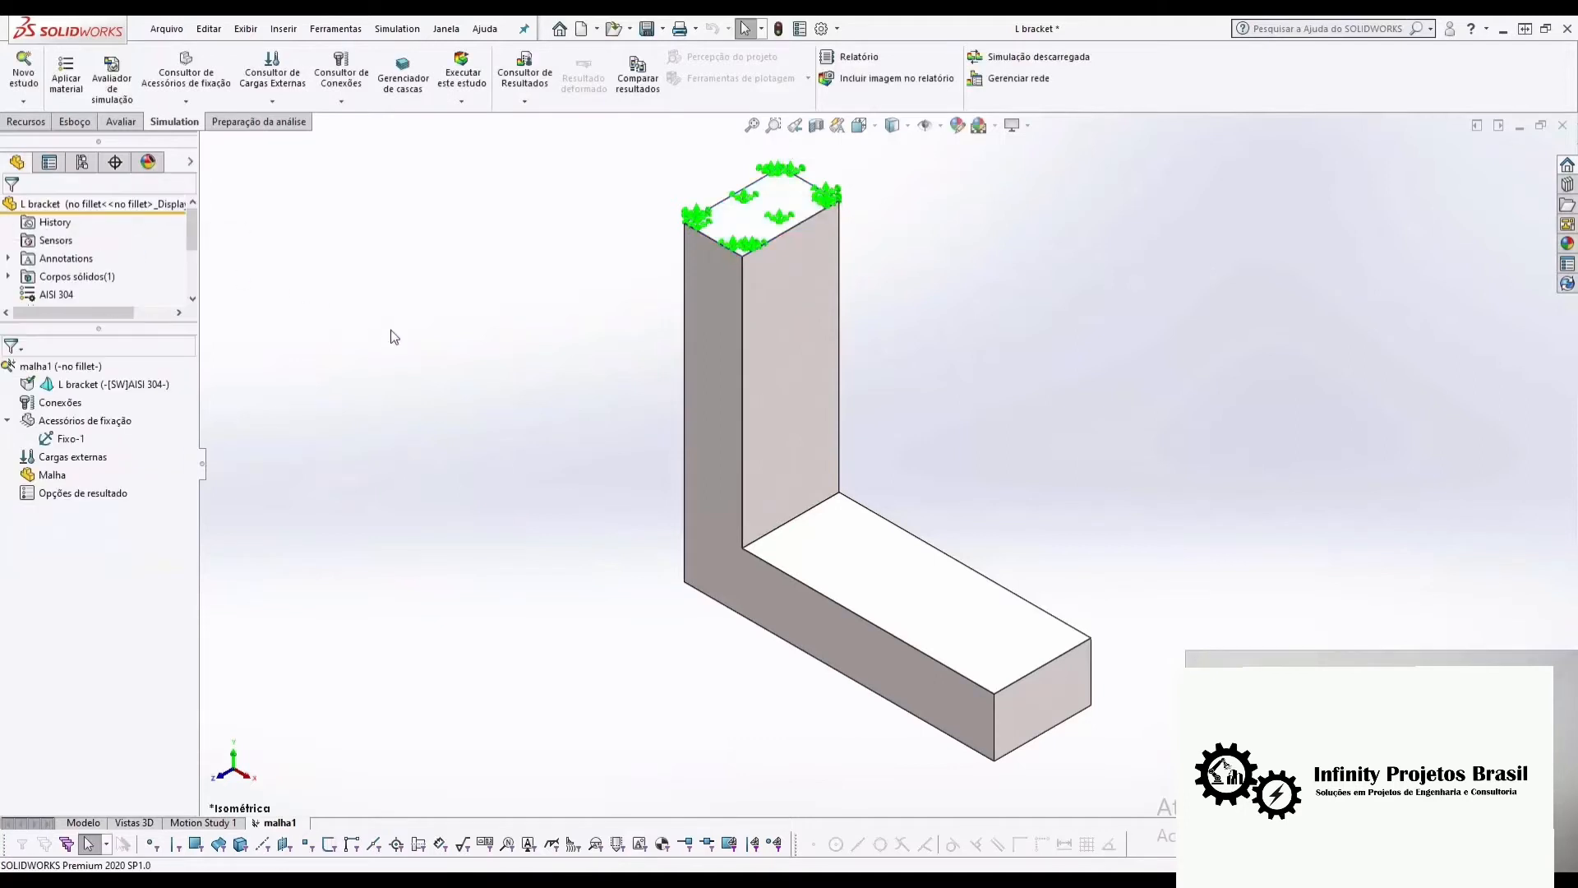
- Start a force load on the end face of the bracket's horizontal leg and set its normal force value to 900 N
{"action": "right_click", "coordinate": [96, 465]}
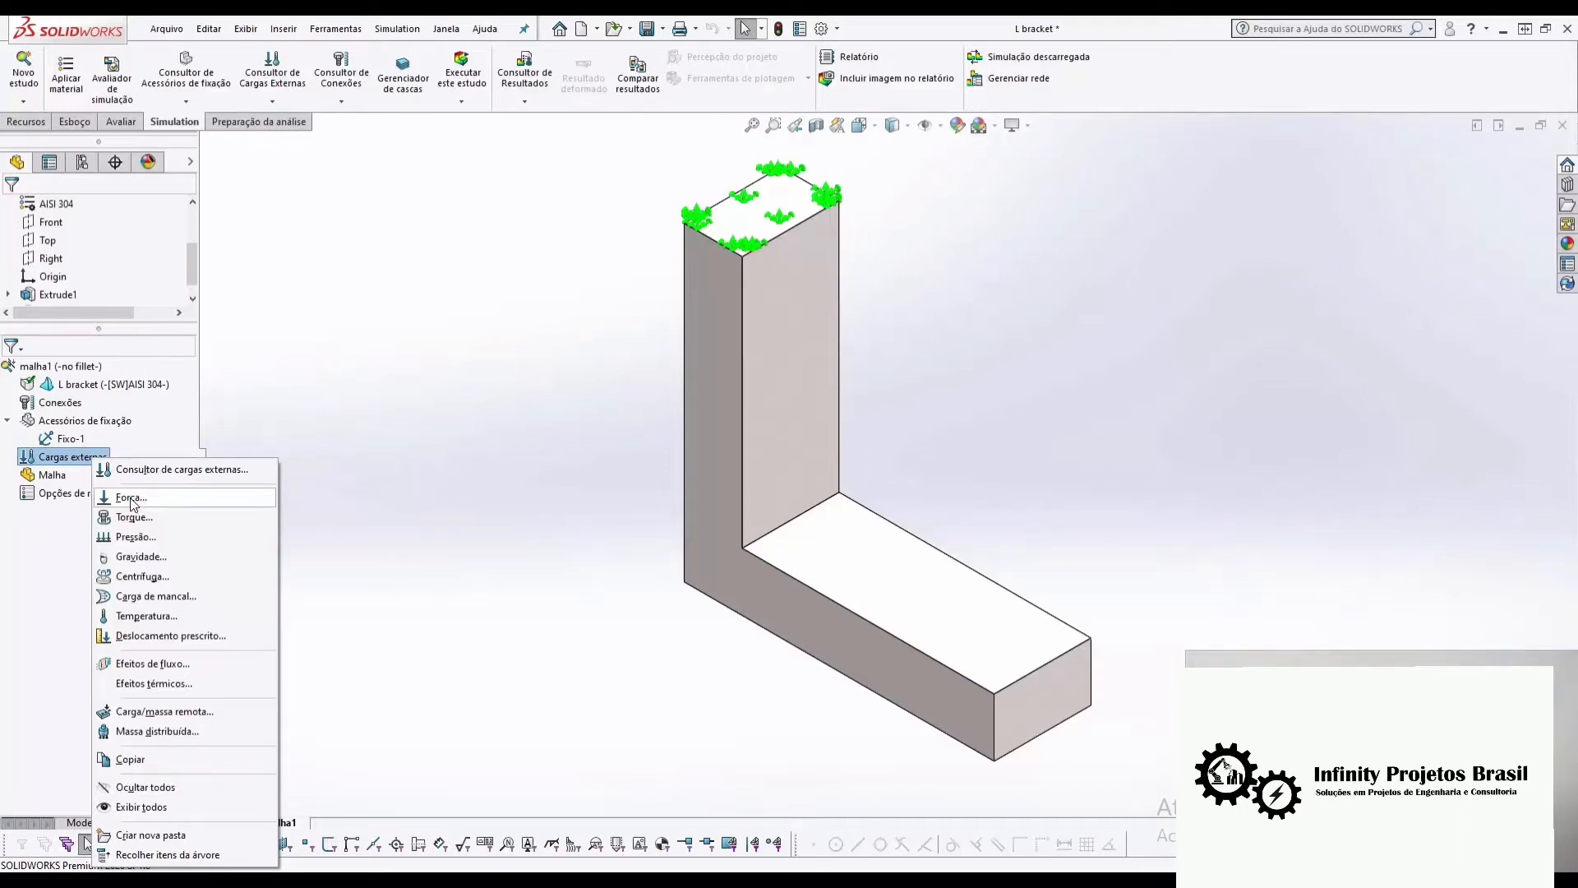
{"action": "left_click", "coordinate": [131, 499]}
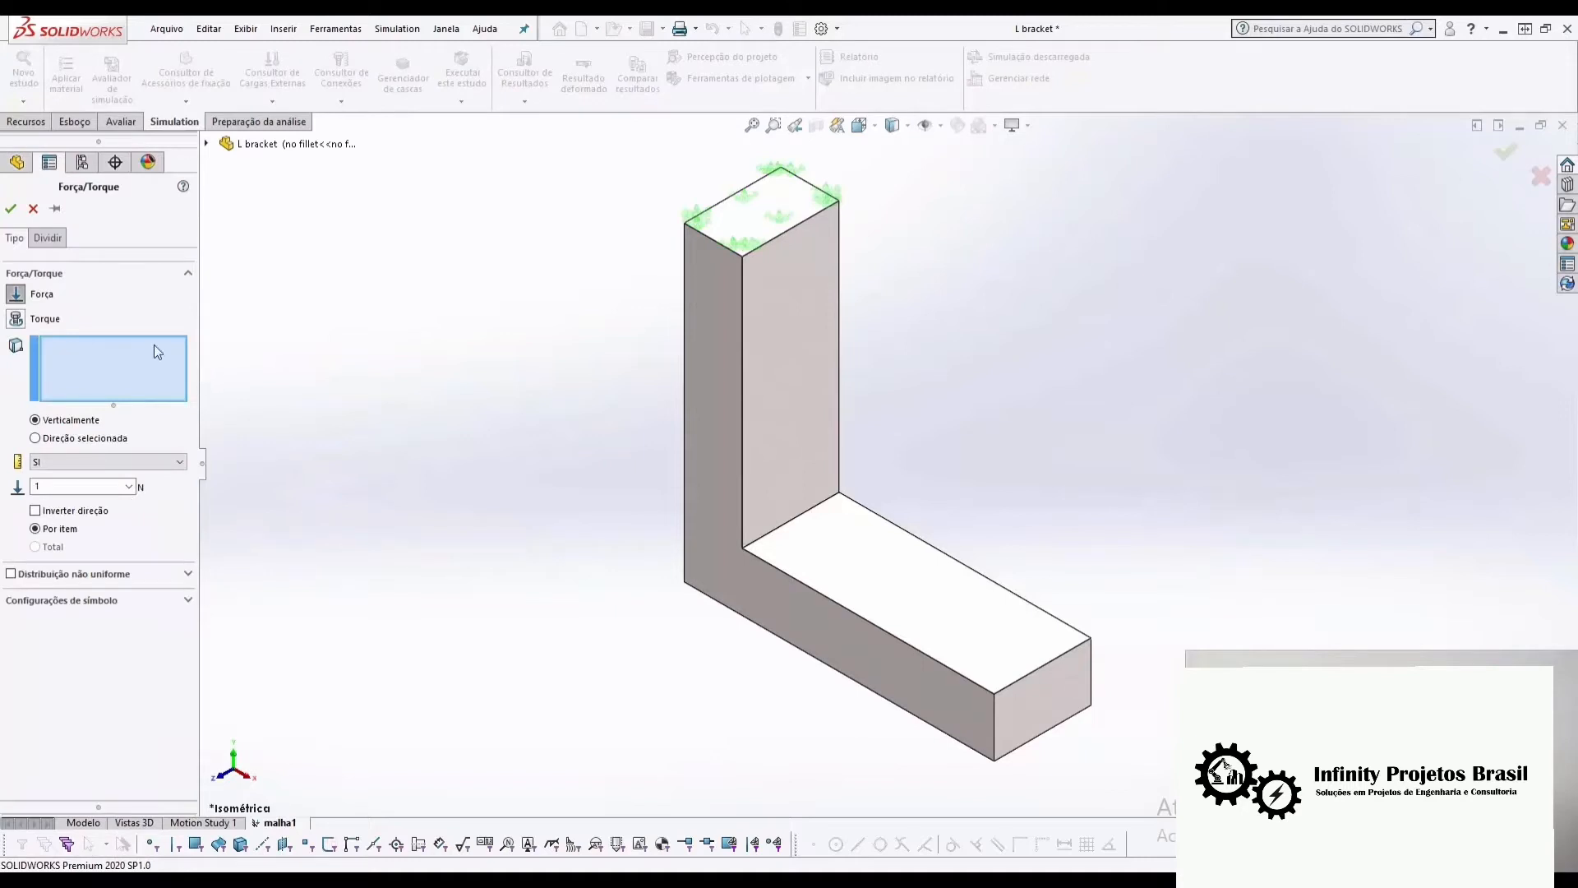
{"action": "left_click", "coordinate": [1037, 701]}
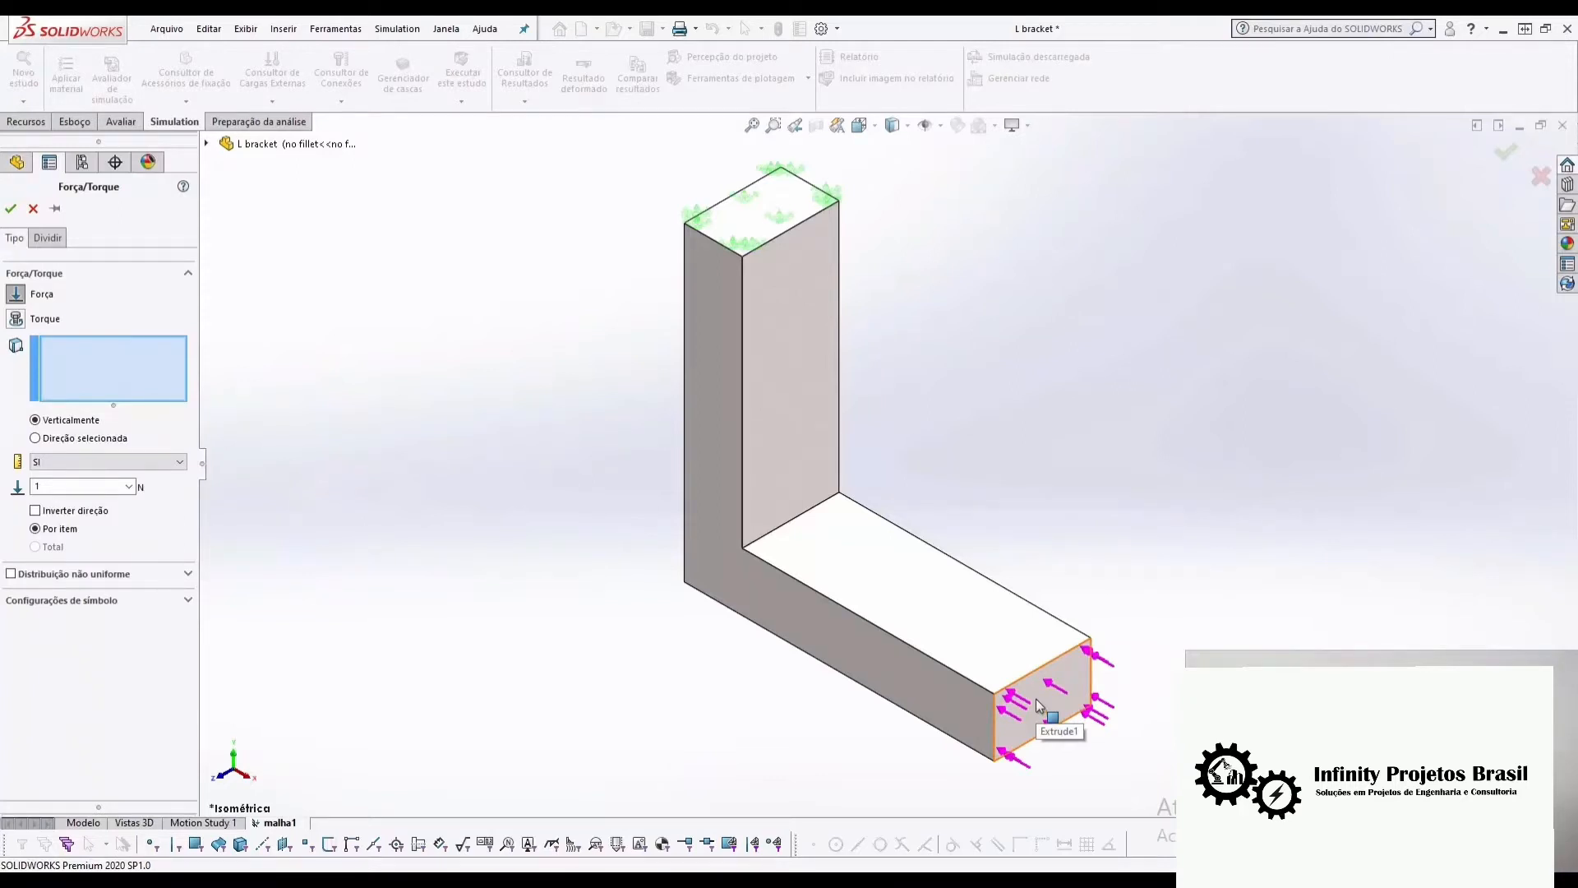
{"action": "left_click", "coordinate": [1038, 705]}
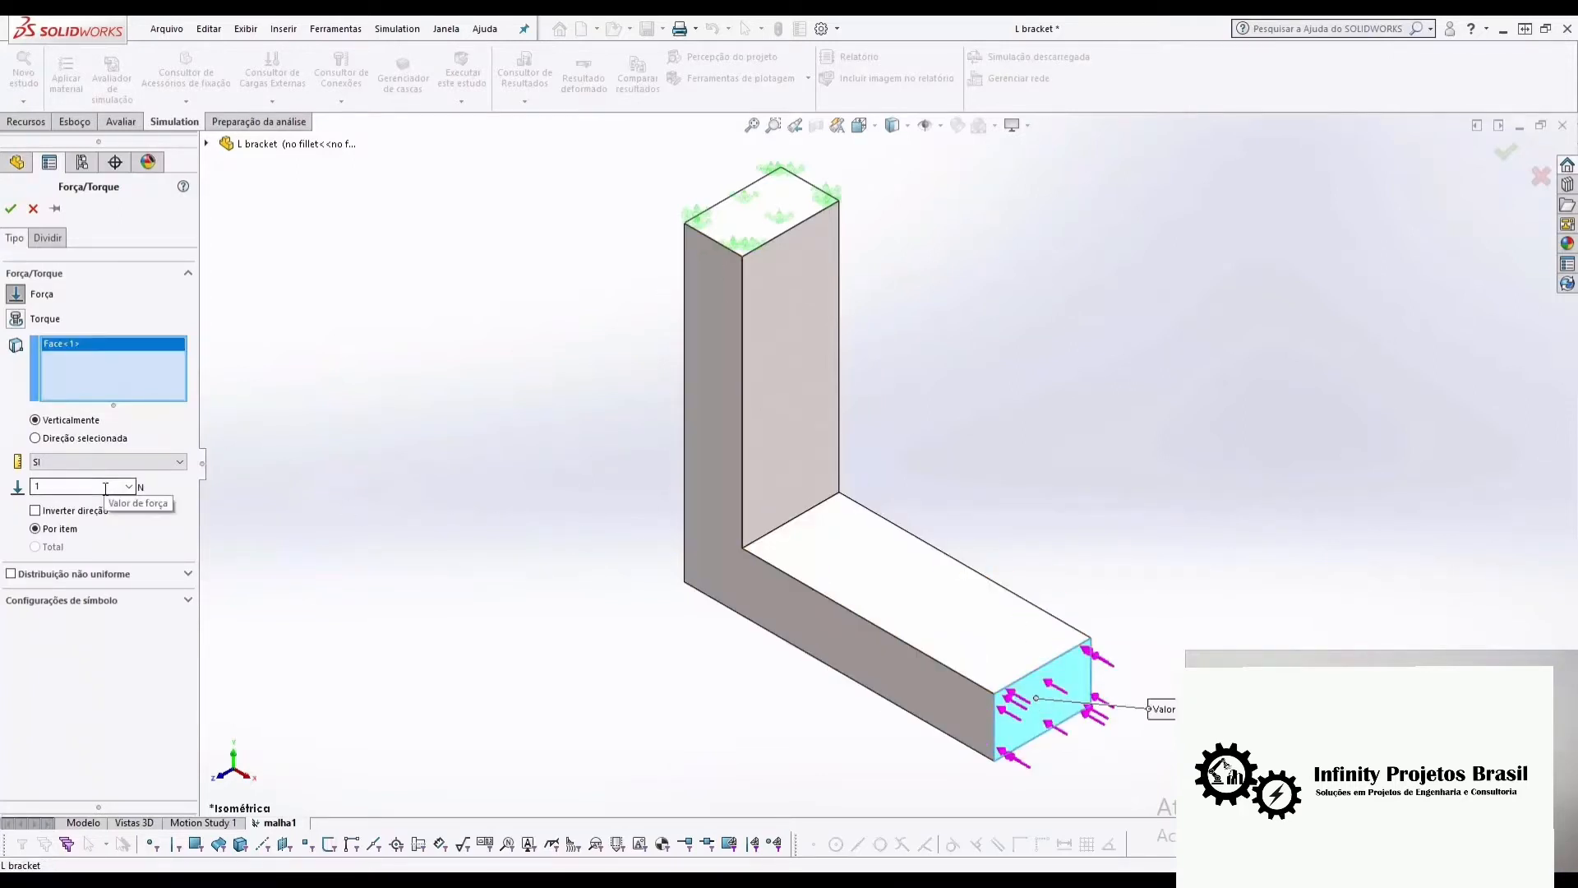
{"action": "left_click_drag", "start_coordinate": [105, 489], "coordinate": [34, 490]}
{"action": "type", "text": "900"}
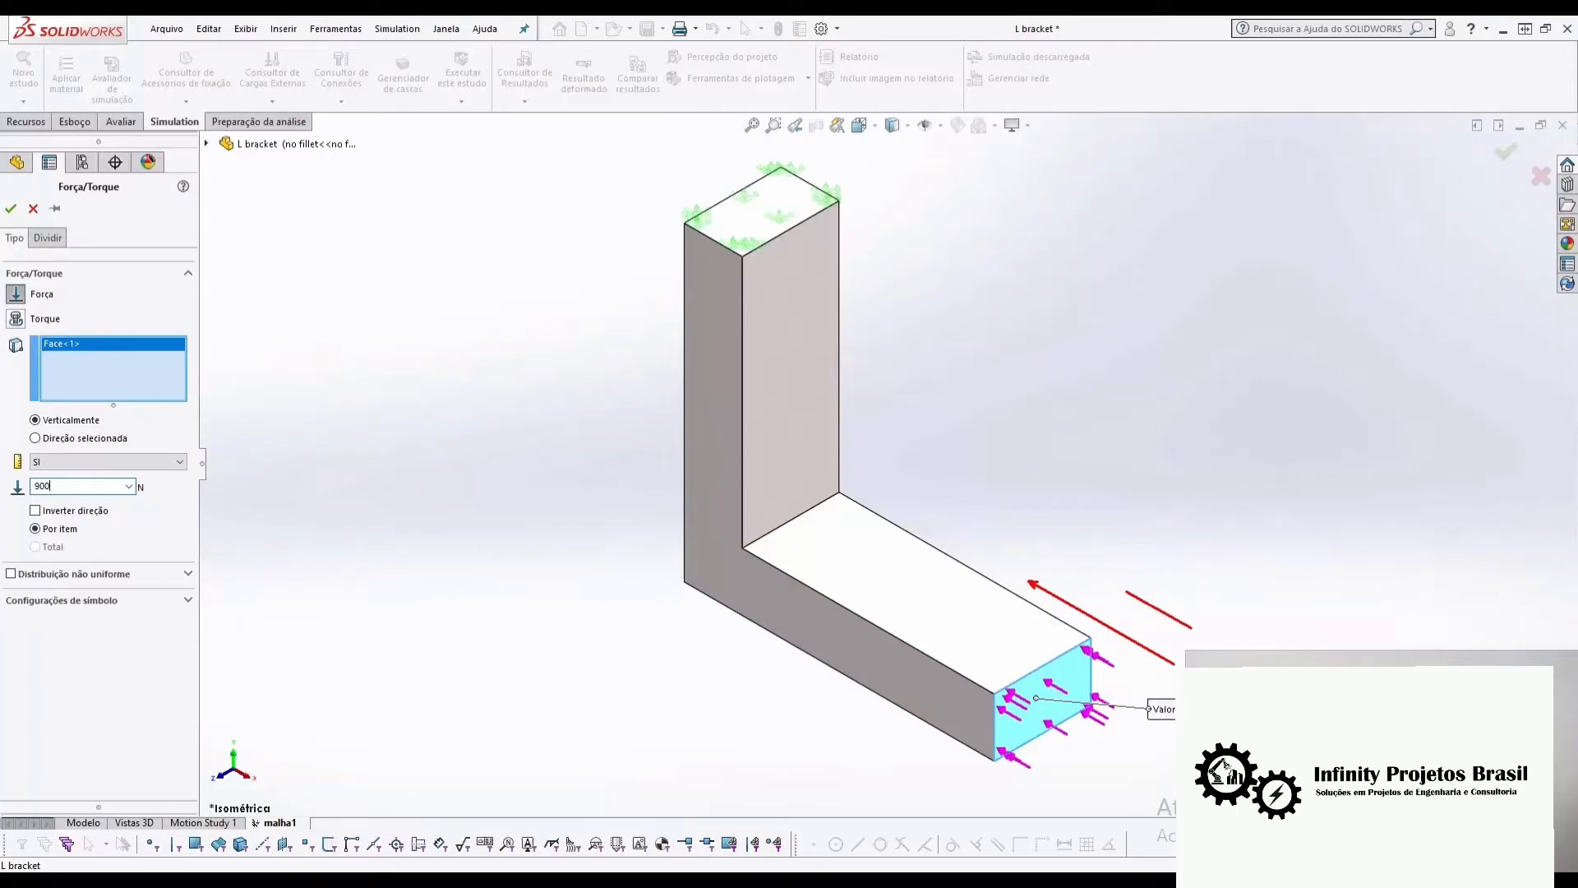
{"action": "left_click_drag", "start_coordinate": [1211, 599], "coordinate": [1061, 515], "text": "ctrl+shift"}
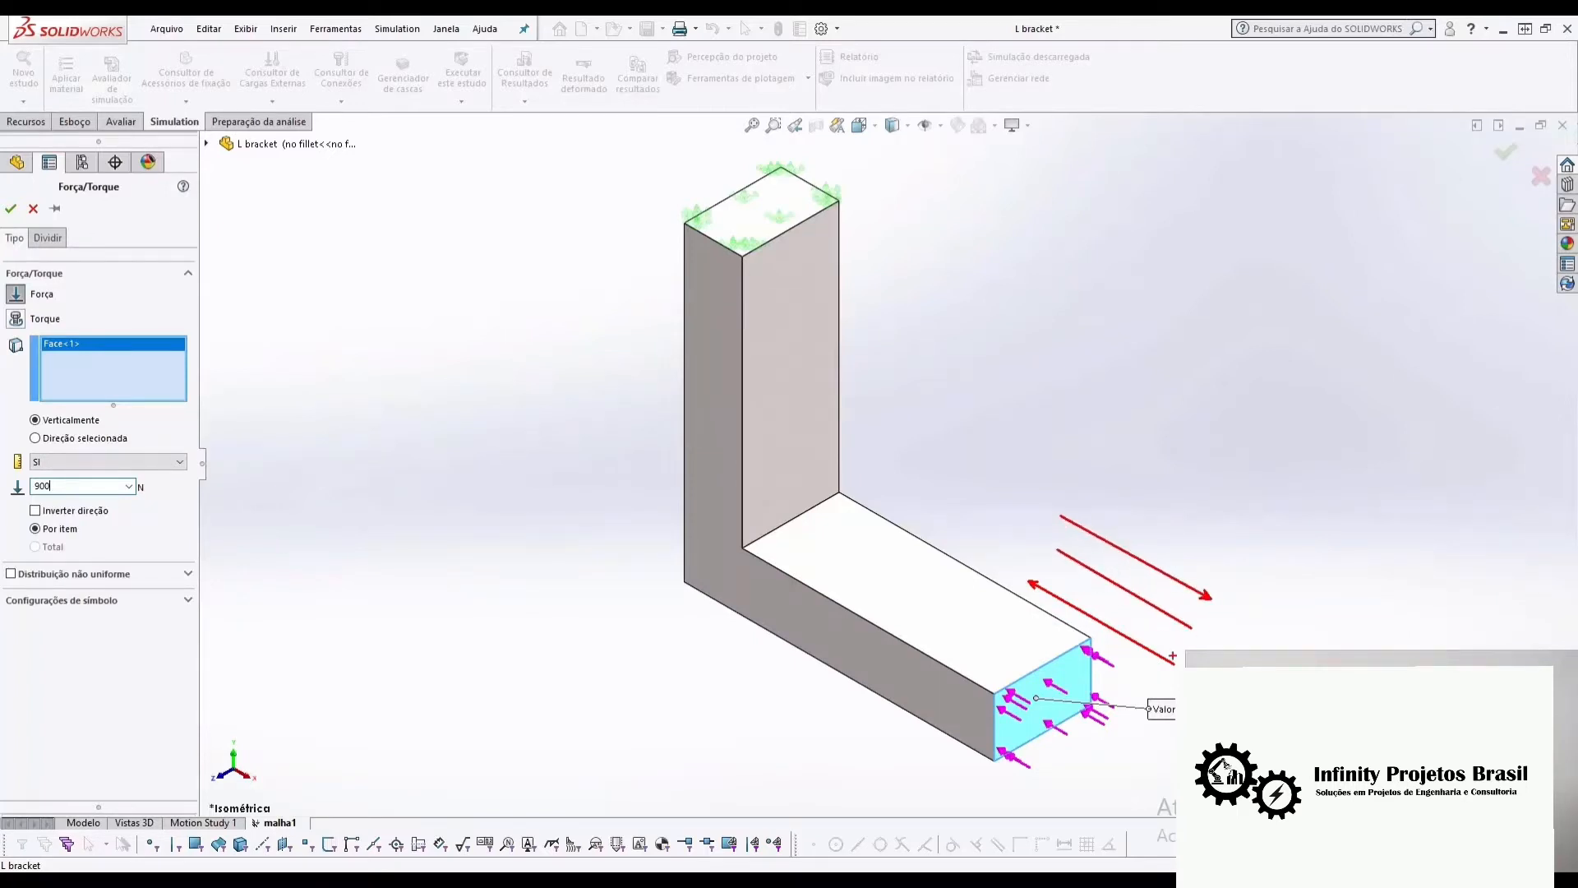
{"action": "left_click_drag", "start_coordinate": [1184, 524], "coordinate": [1183, 373], "text": "ctrl+shift"}
{"action": "key", "text": "Escape"}
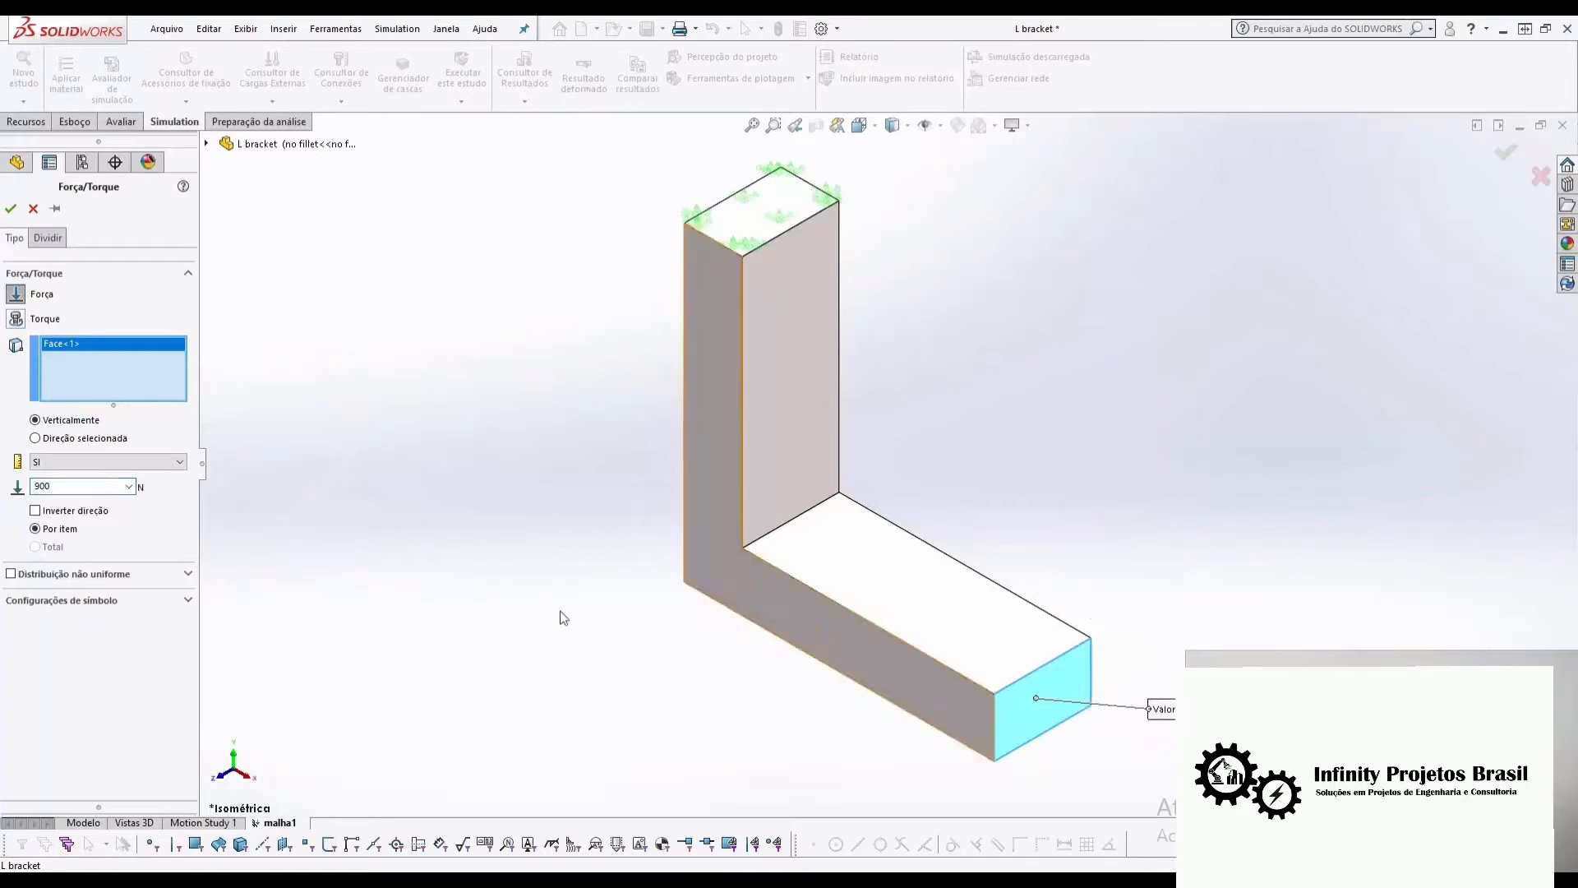
- Switch the force to a selected direction referenced to the Top plane and enable the component normal to that plane
{"action": "left_click", "coordinate": [92, 438]}
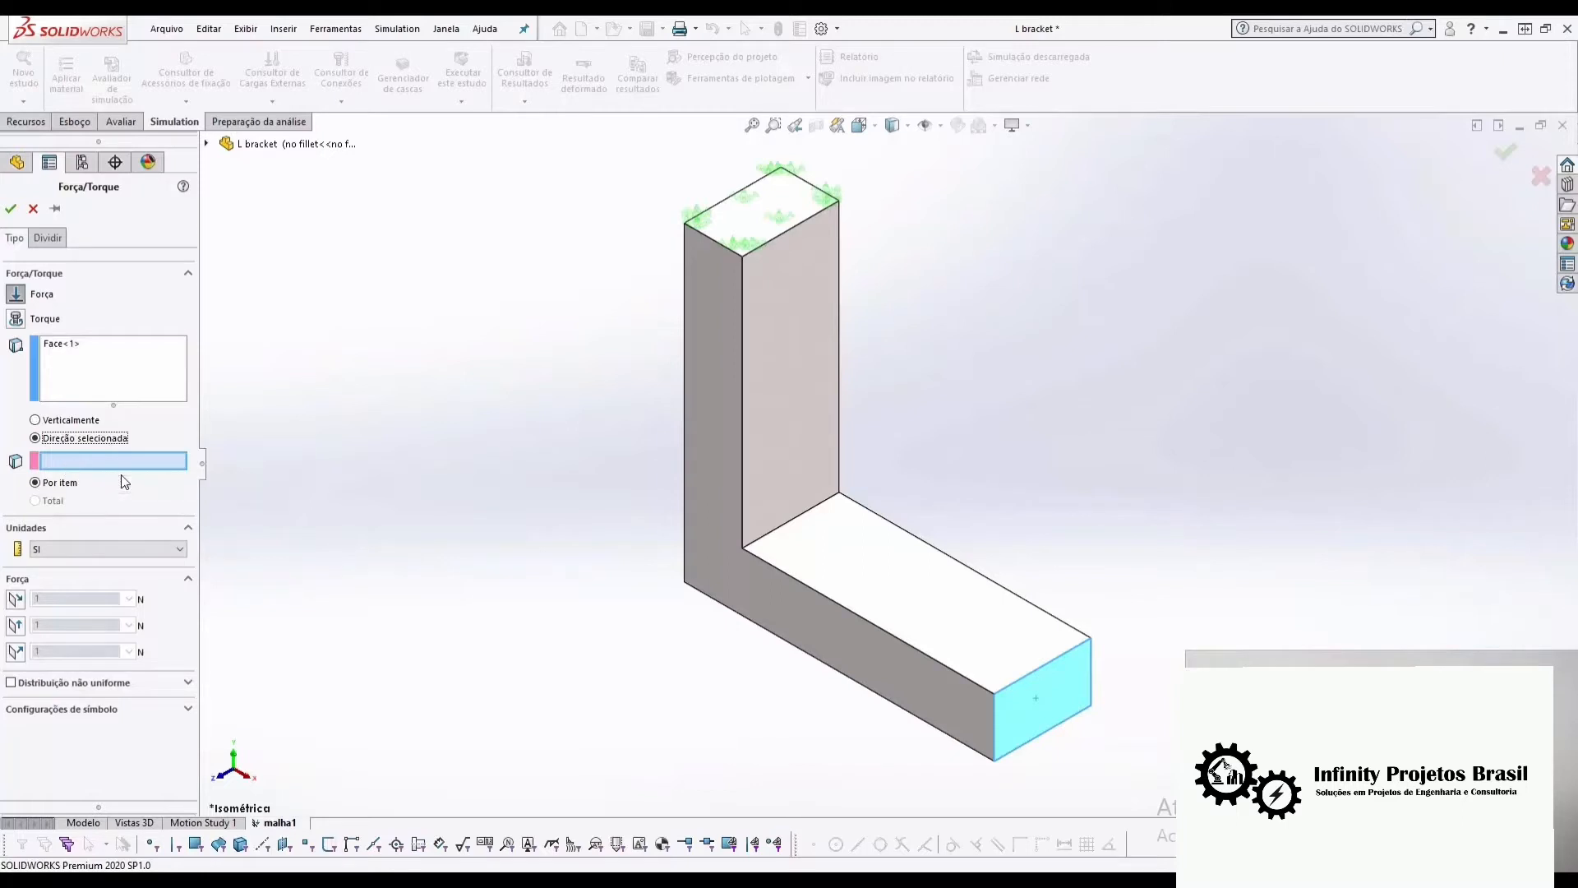
{"action": "left_click", "coordinate": [206, 144]}
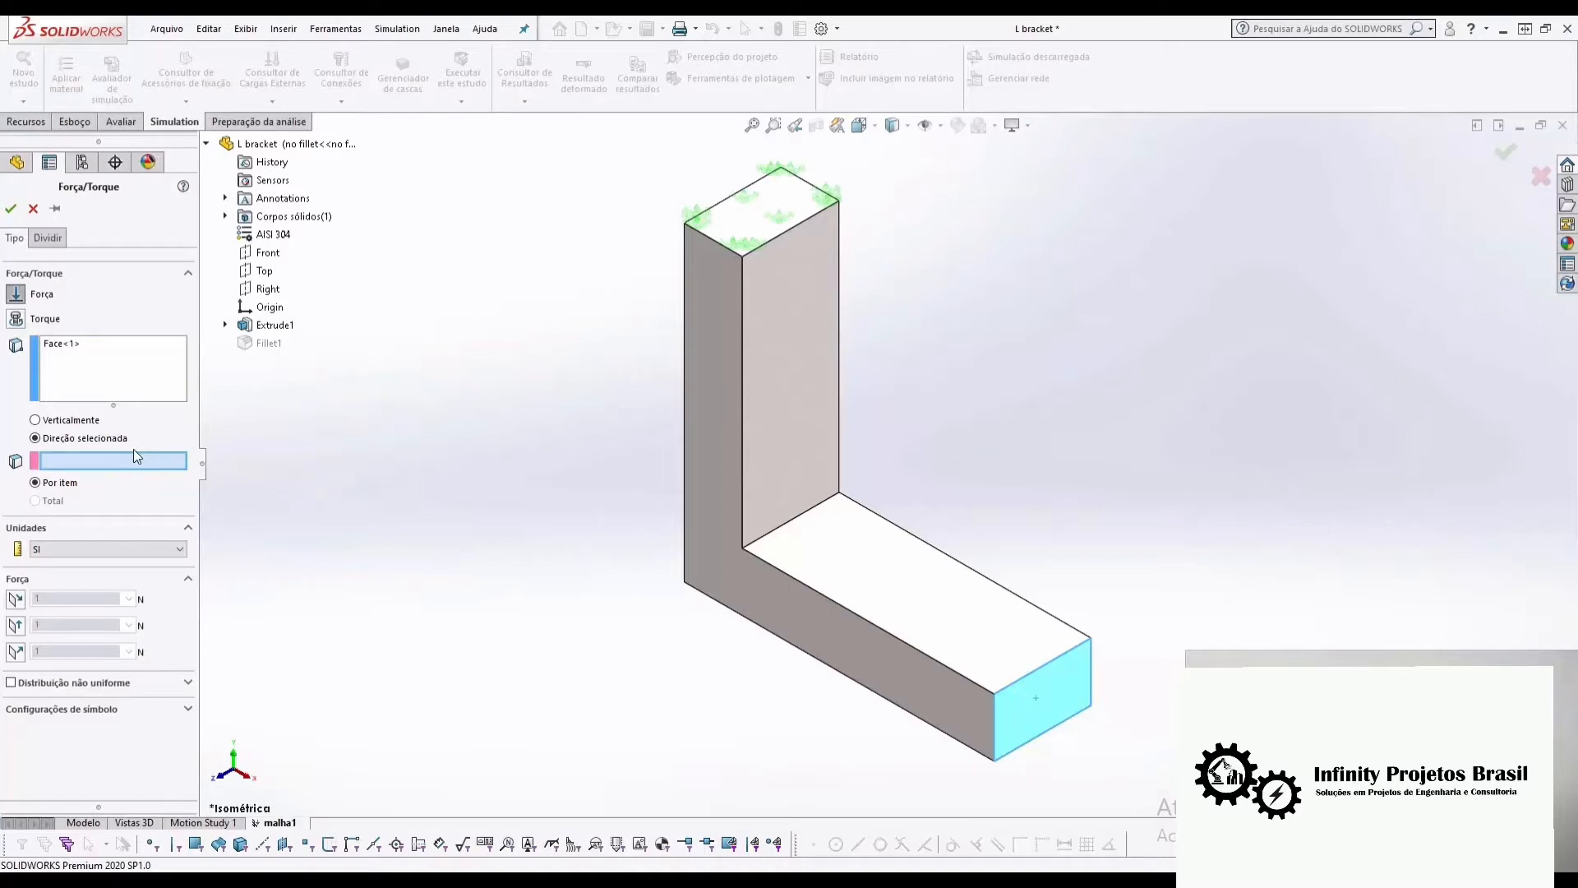
{"action": "left_click", "coordinate": [261, 272]}
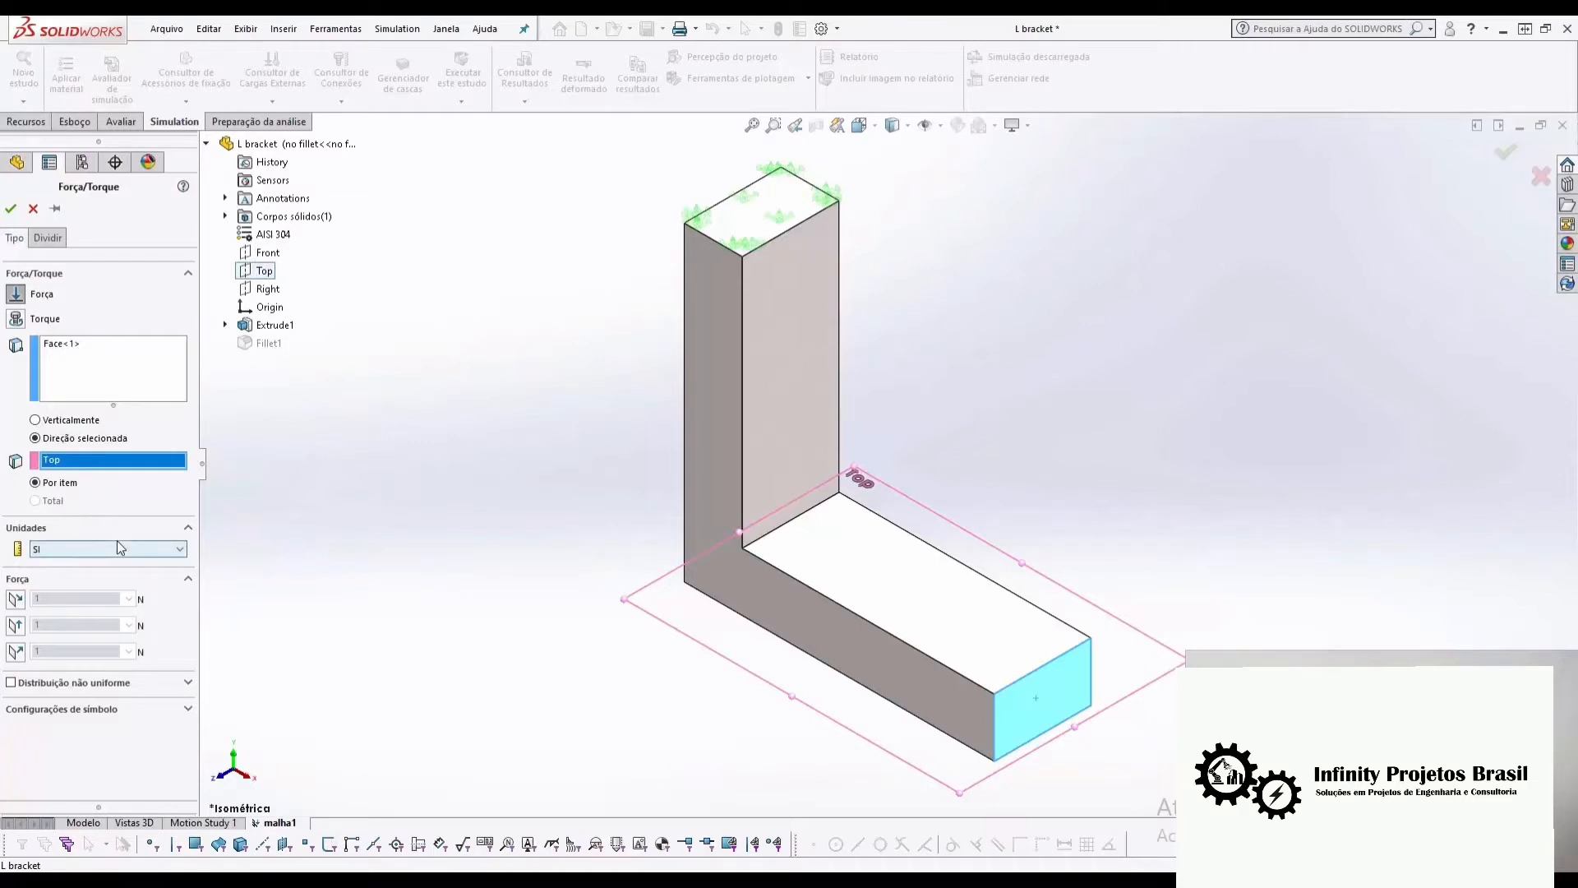
{"action": "left_click", "coordinate": [20, 654]}
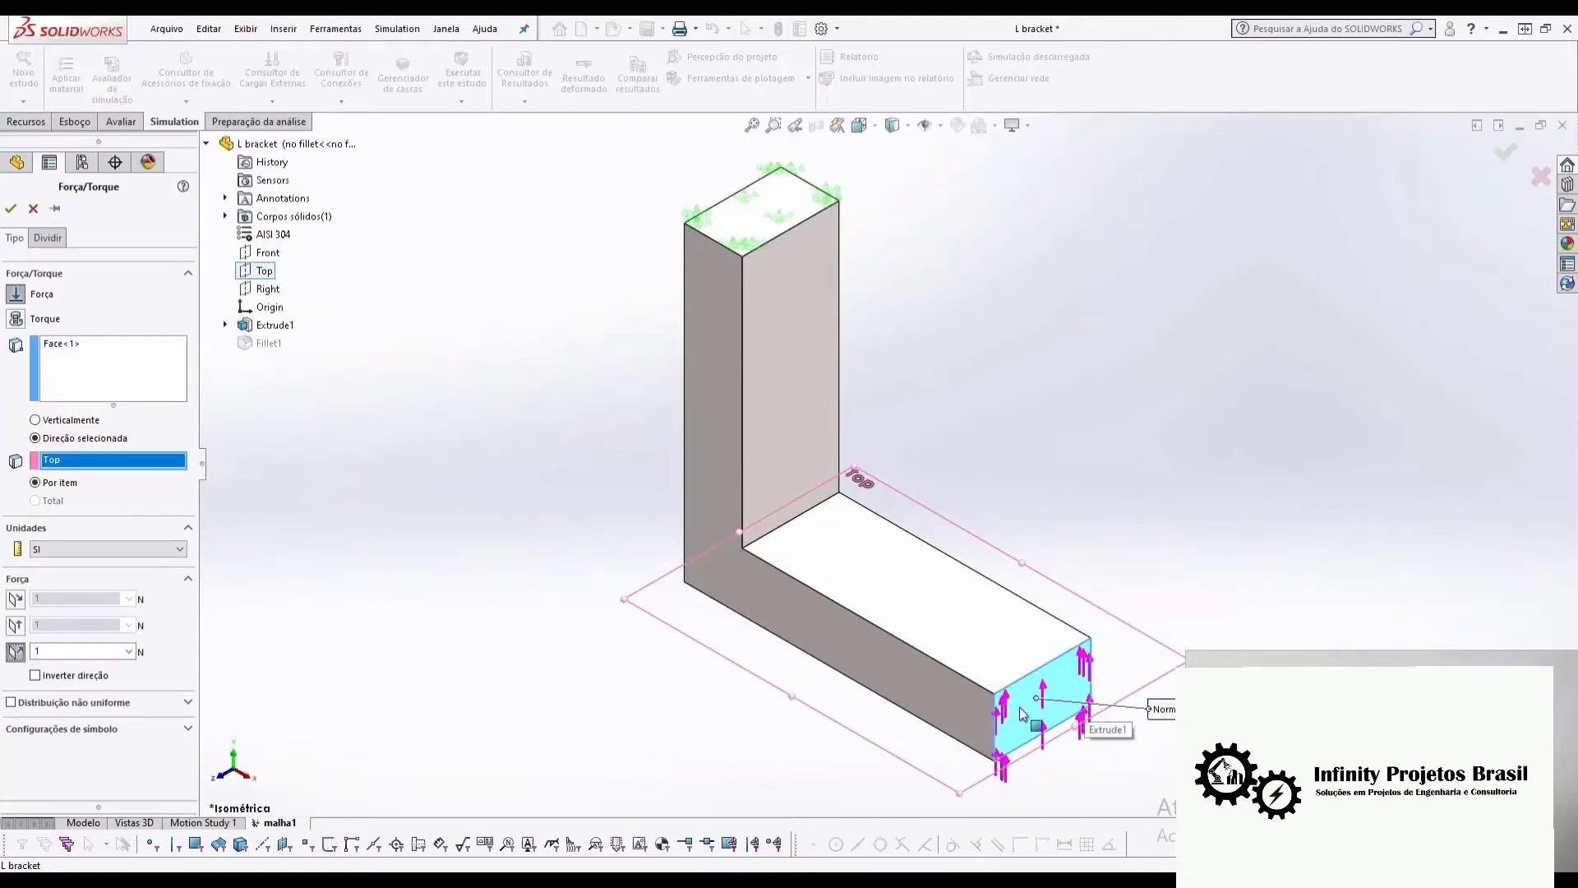
- Try out the two force components along the Top plane, and switch both off again
{"action": "left_click", "coordinate": [16, 627]}
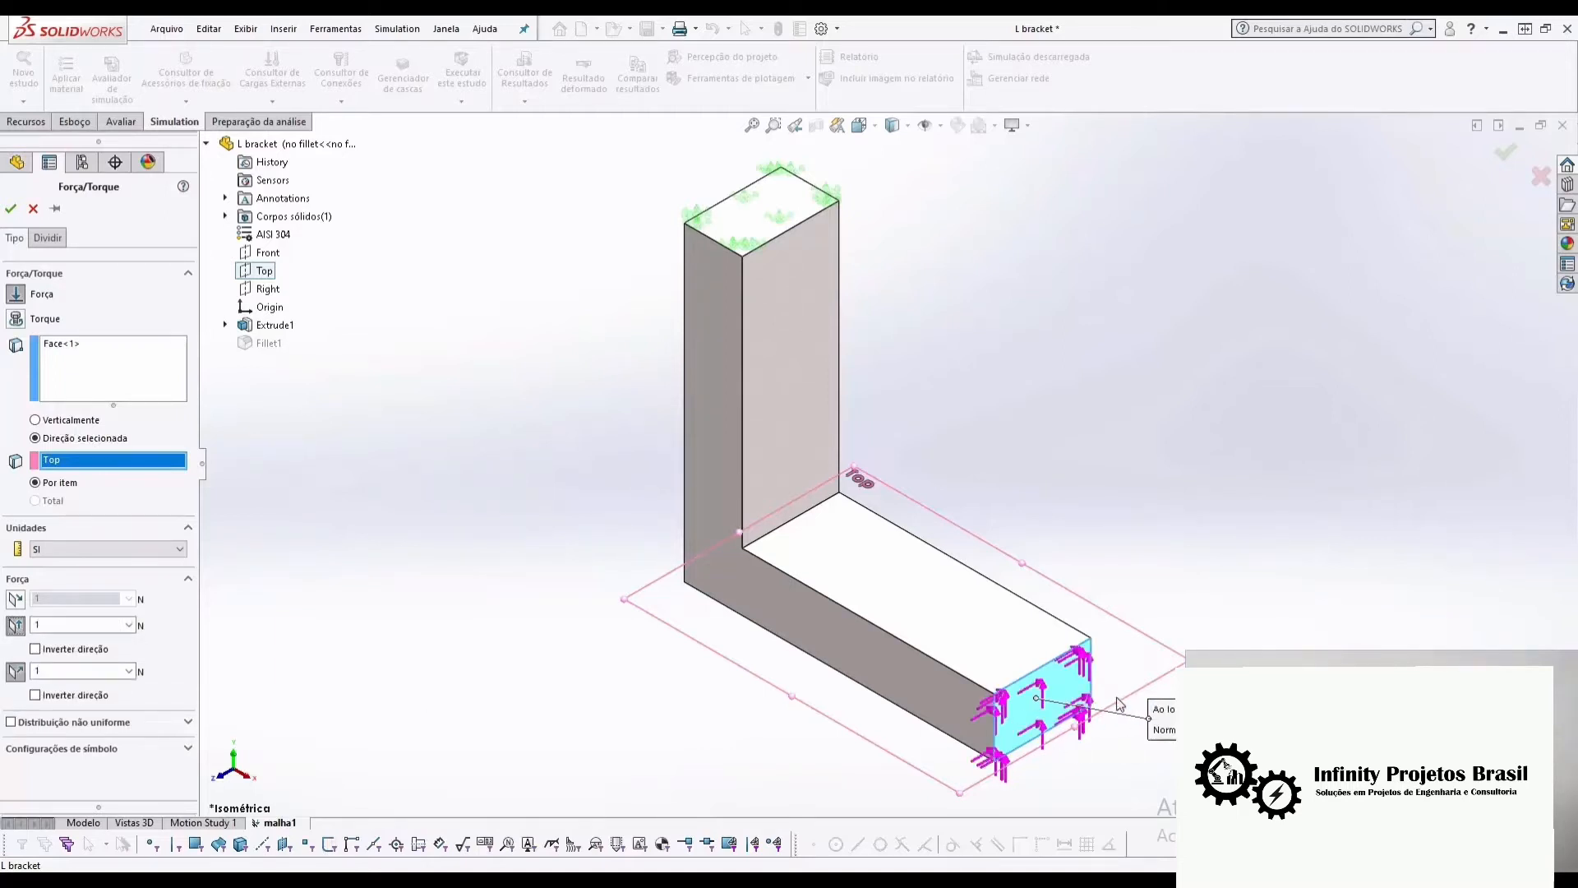
{"action": "left_click", "coordinate": [14, 602]}
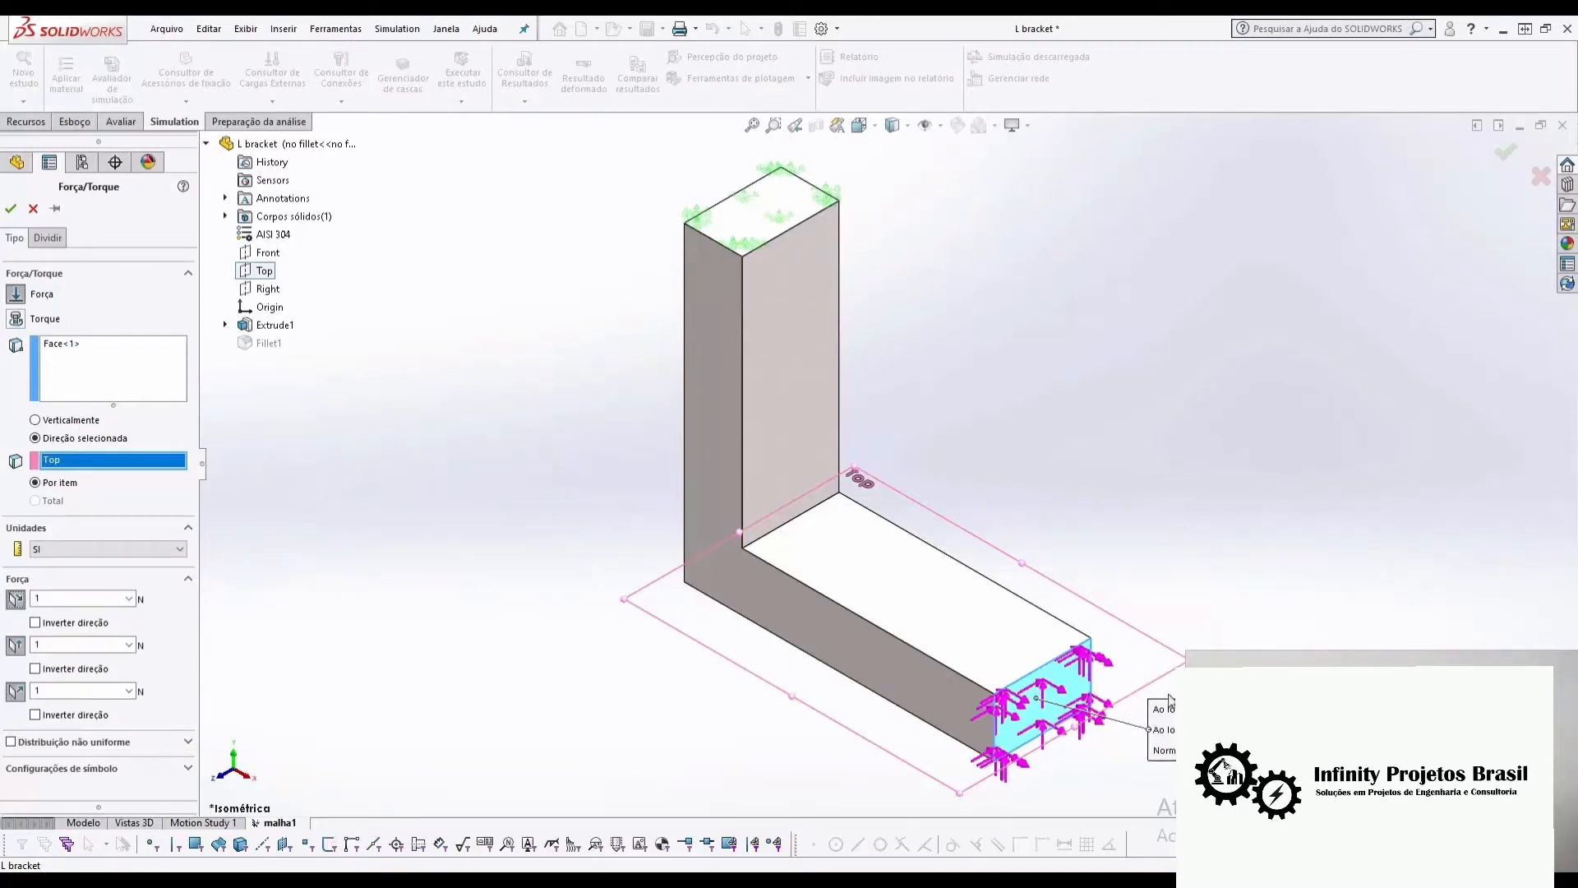
{"action": "left_click", "coordinate": [14, 599]}
{"action": "left_click", "coordinate": [15, 625]}
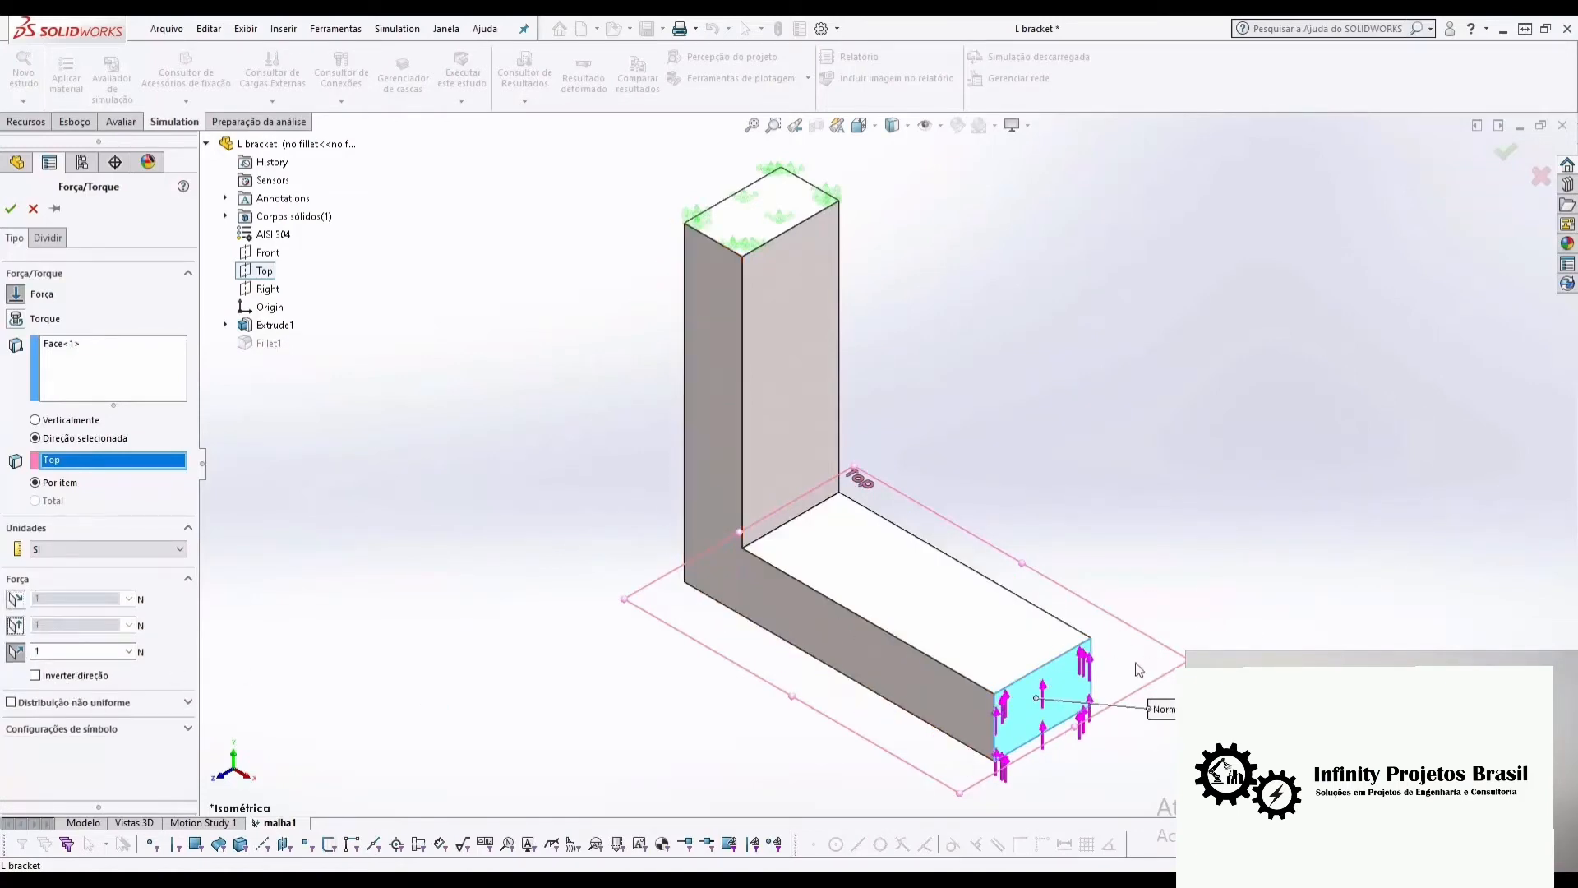
- Set the force normal to the Top plane to 900 N, reverse its direction and accept the load
{"action": "left_click", "coordinate": [105, 651]}
{"action": "type", "text": "900"}
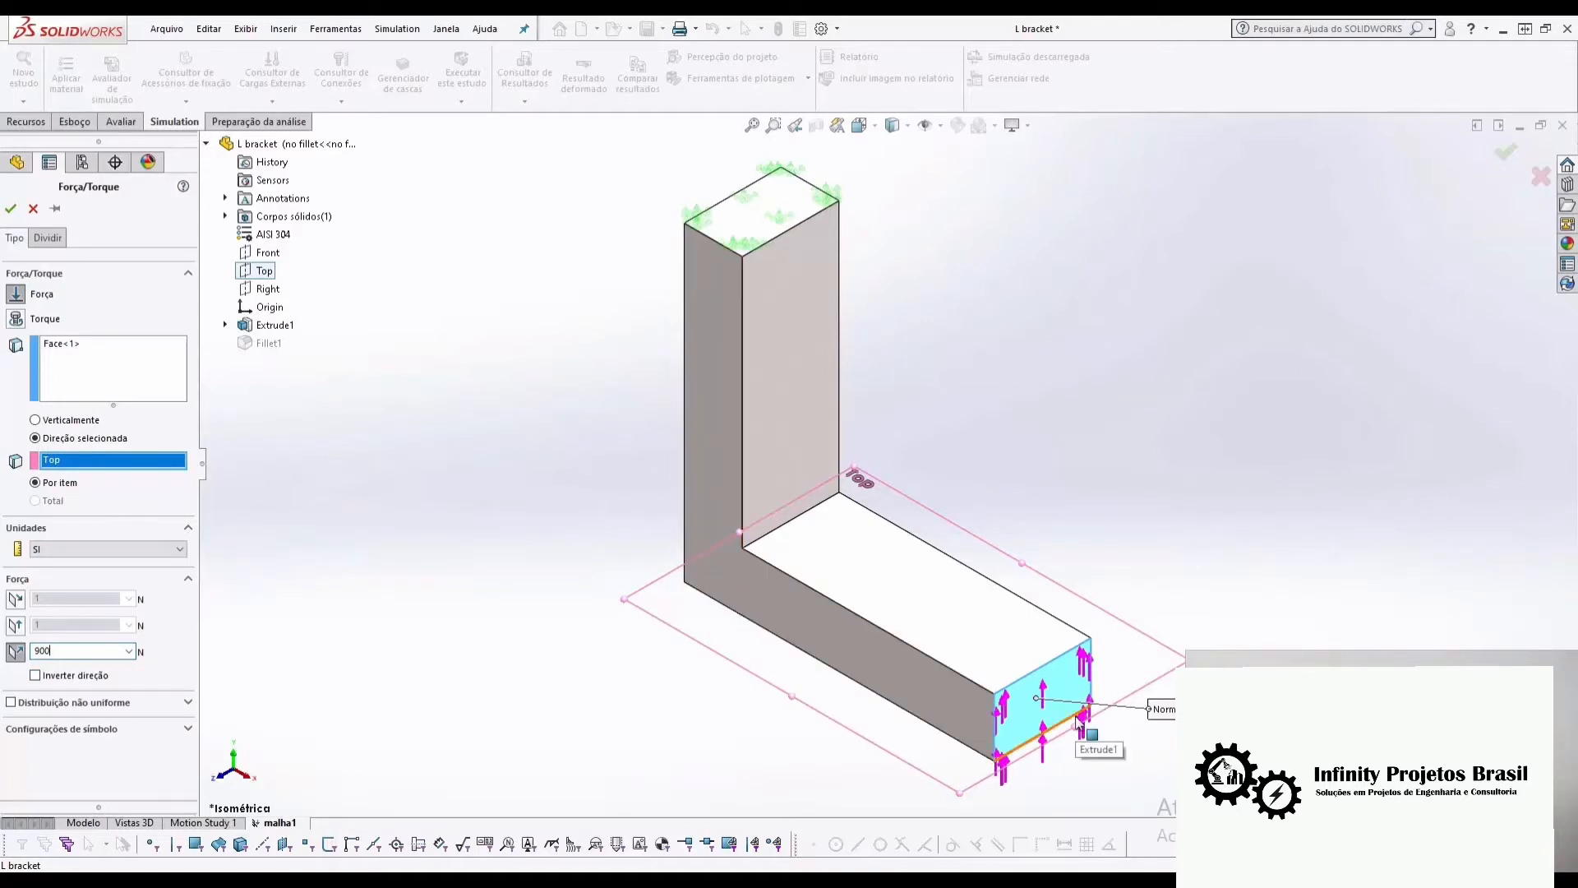
{"action": "left_click", "coordinate": [99, 677]}
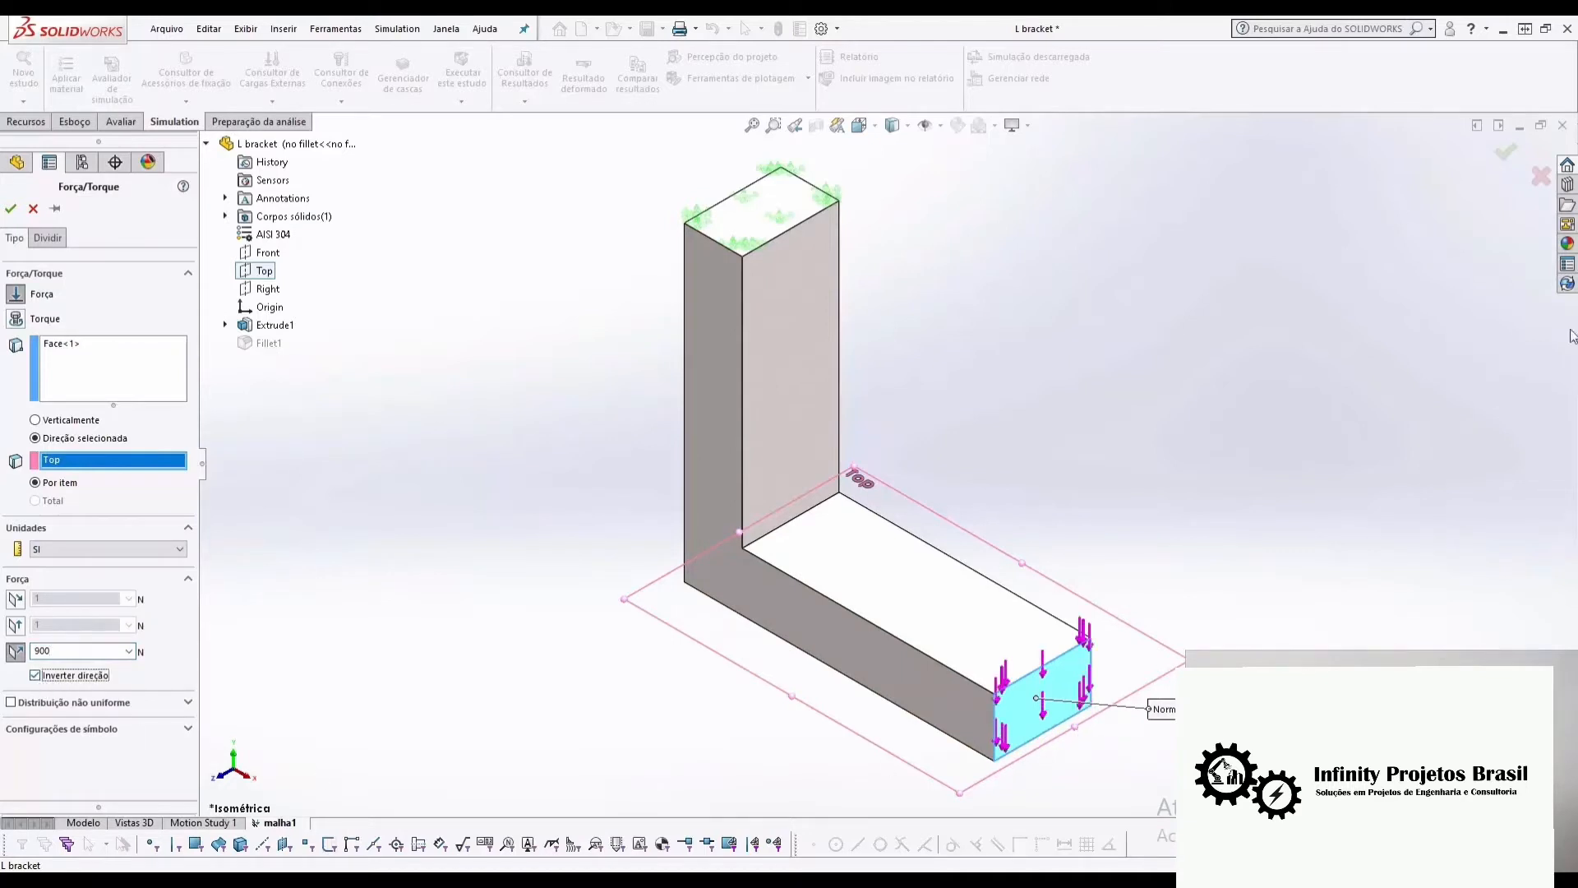
{"action": "left_click", "coordinate": [11, 209]}
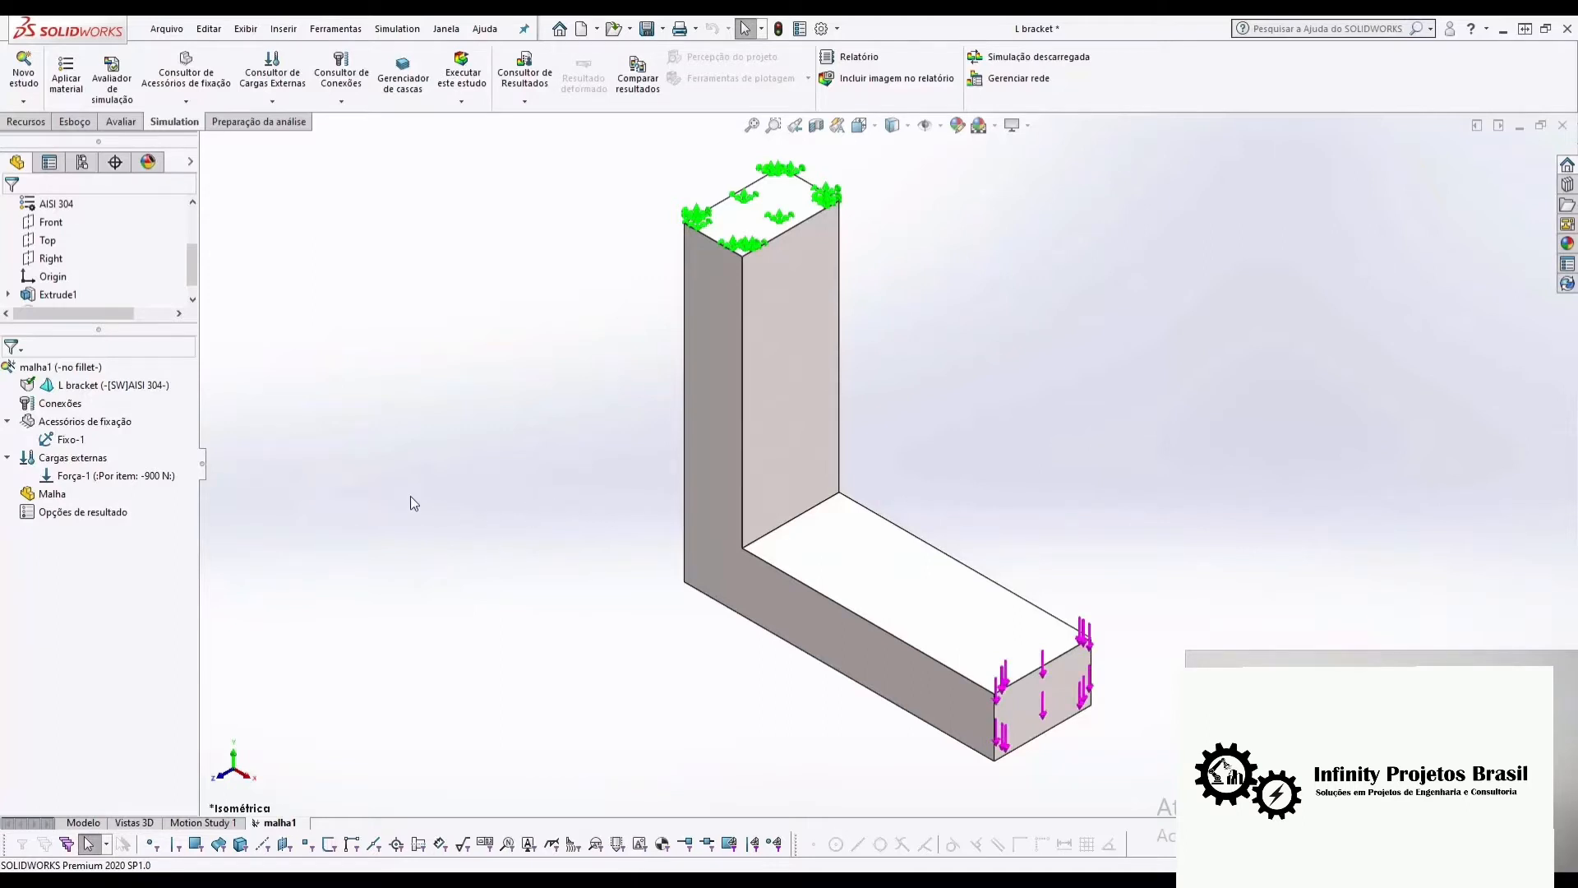
- Mesh the malha1 study with a curvature-based mesh, keeping the default density and element sizes
{"action": "right_click", "coordinate": [50, 499]}
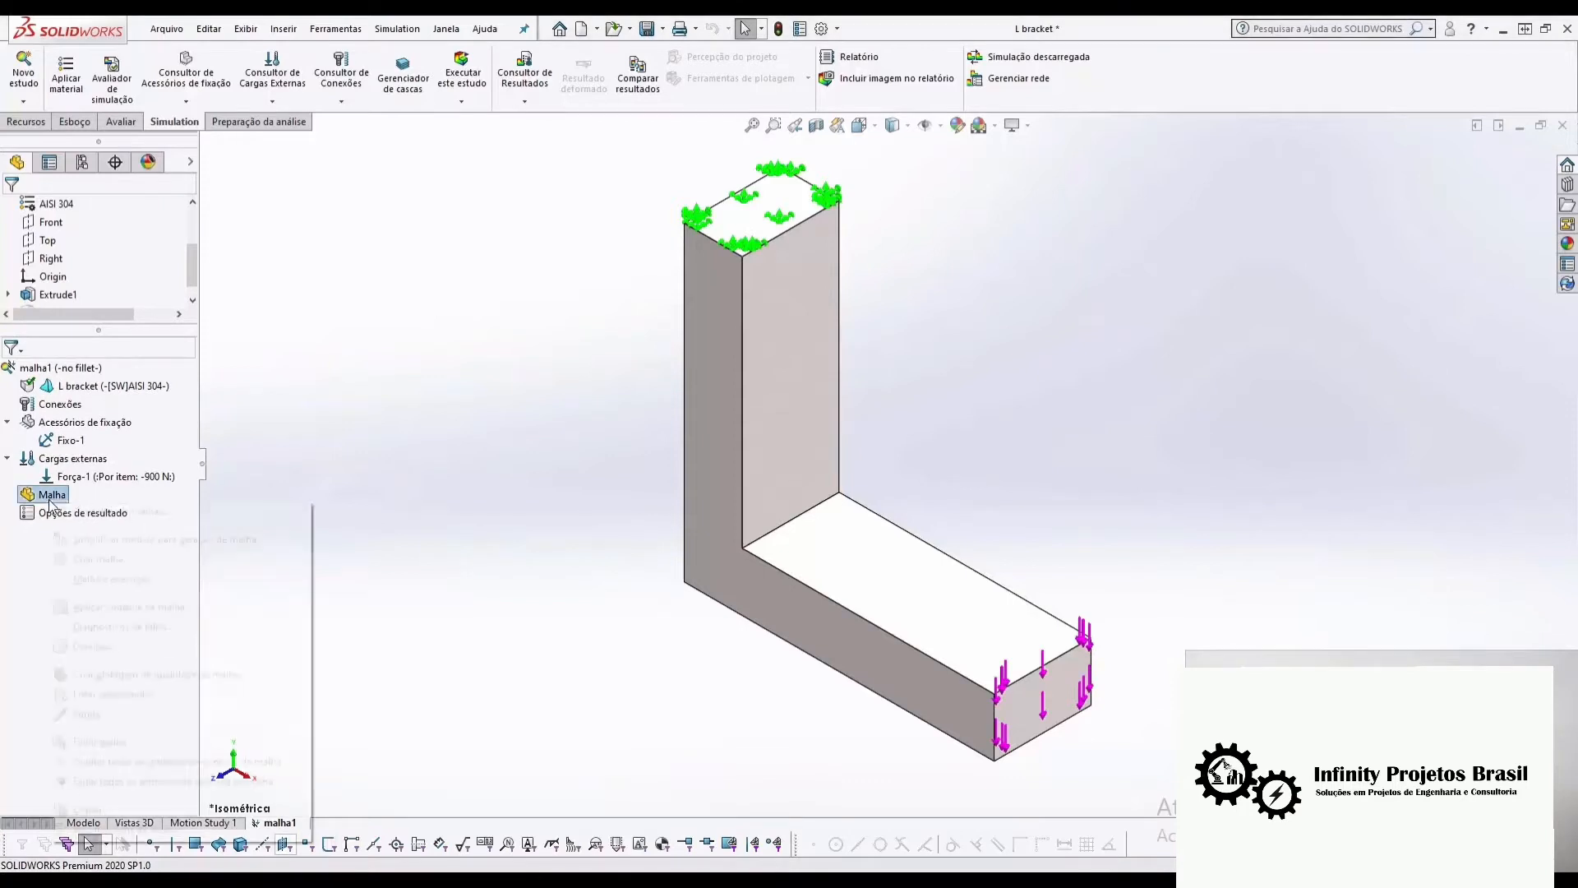
{"action": "left_click", "coordinate": [110, 562]}
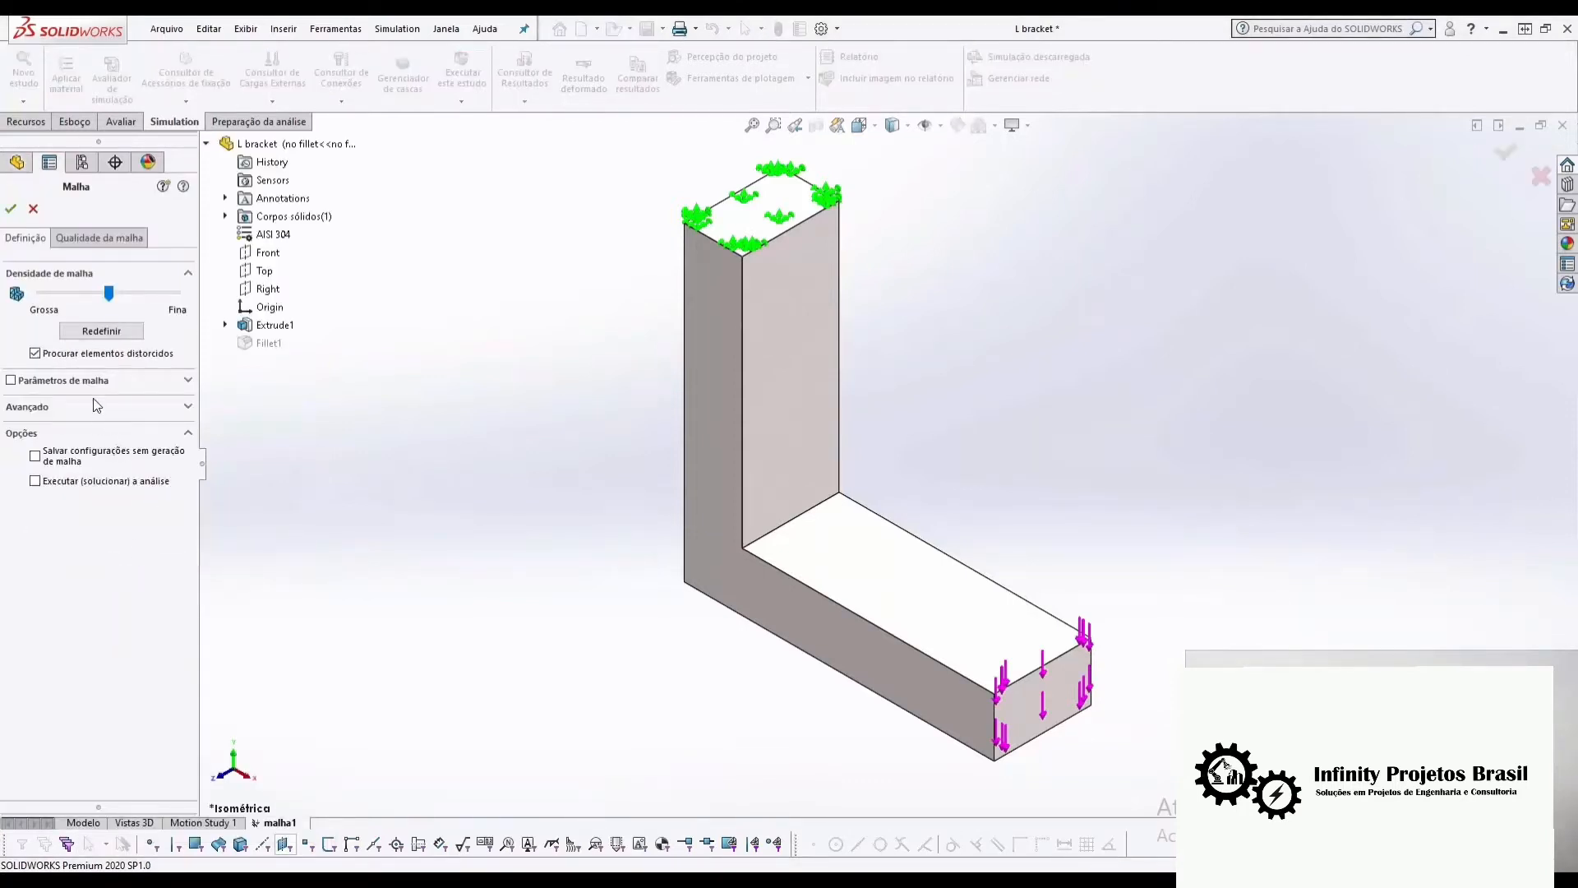
{"action": "left_click", "coordinate": [82, 380]}
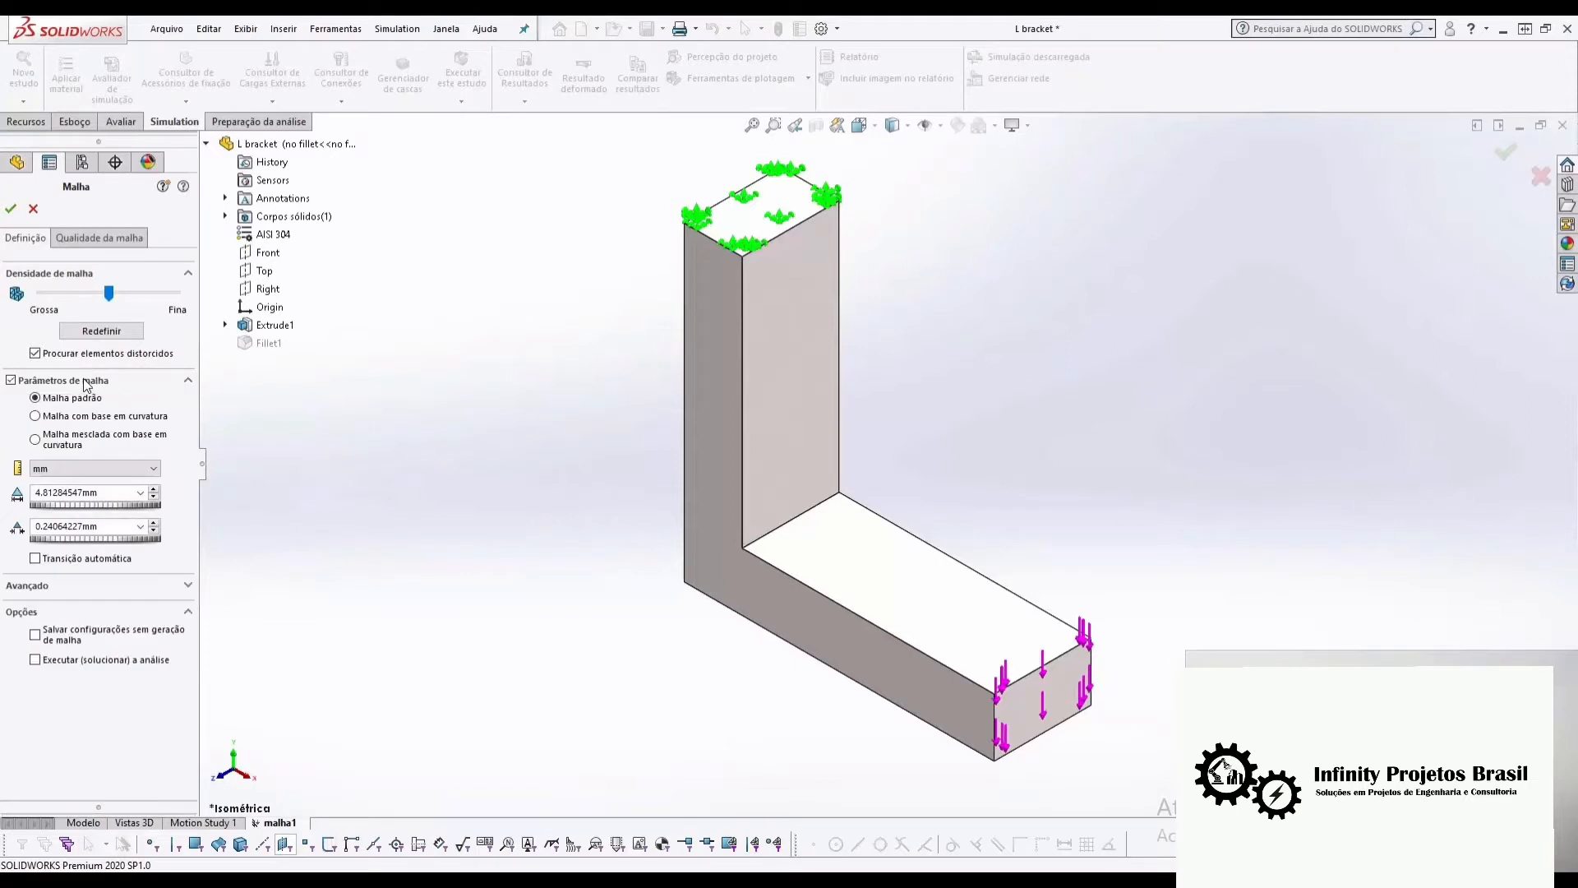
{"action": "left_click", "coordinate": [54, 419]}
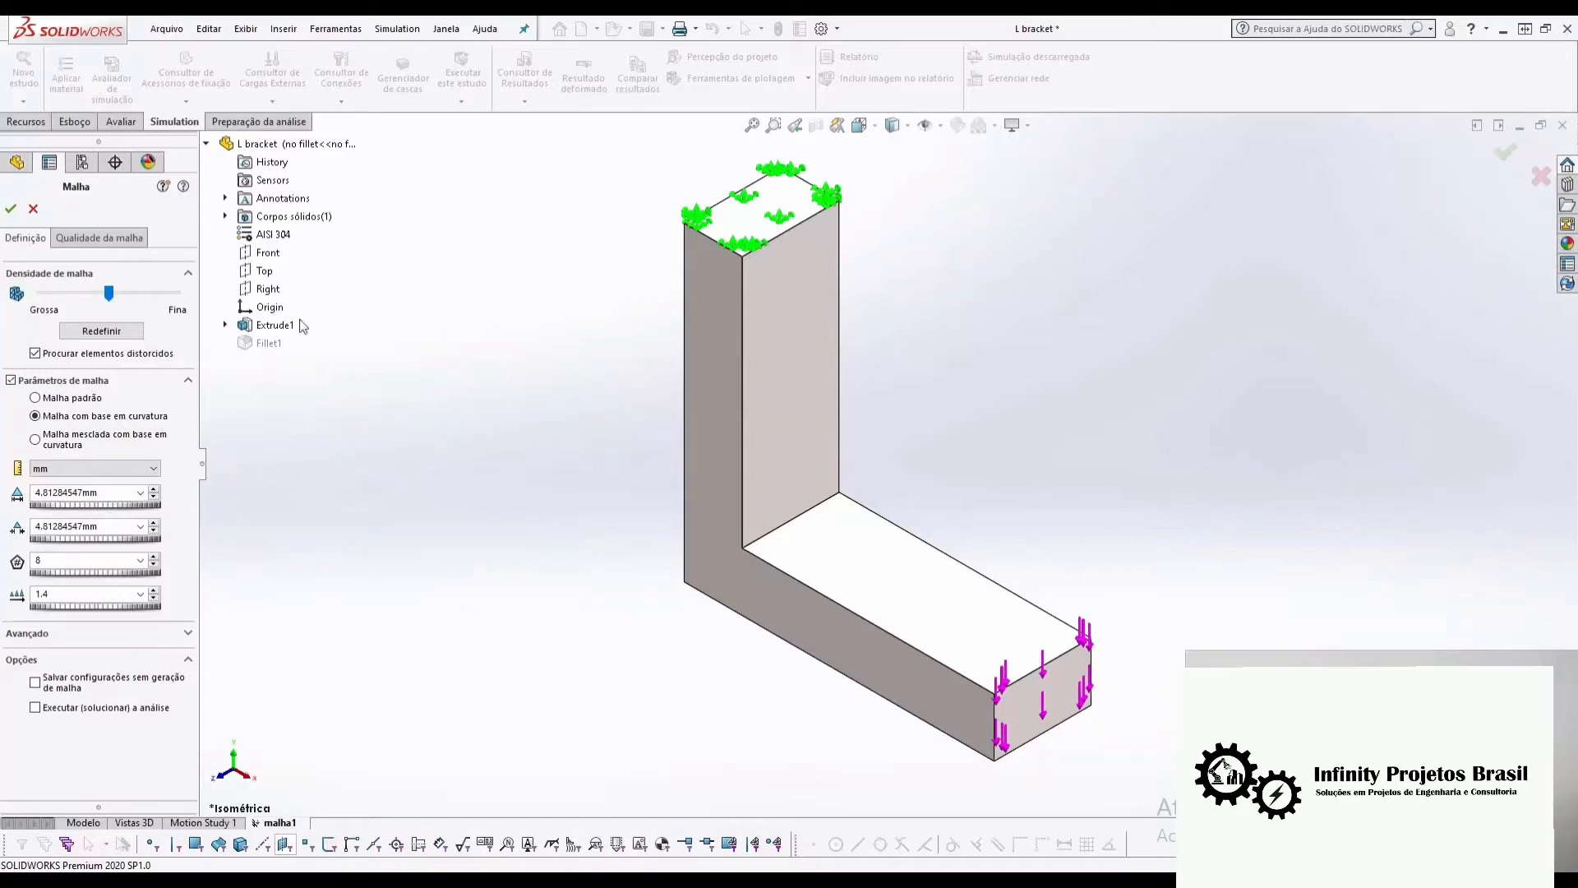
{"action": "left_click", "coordinate": [115, 240]}
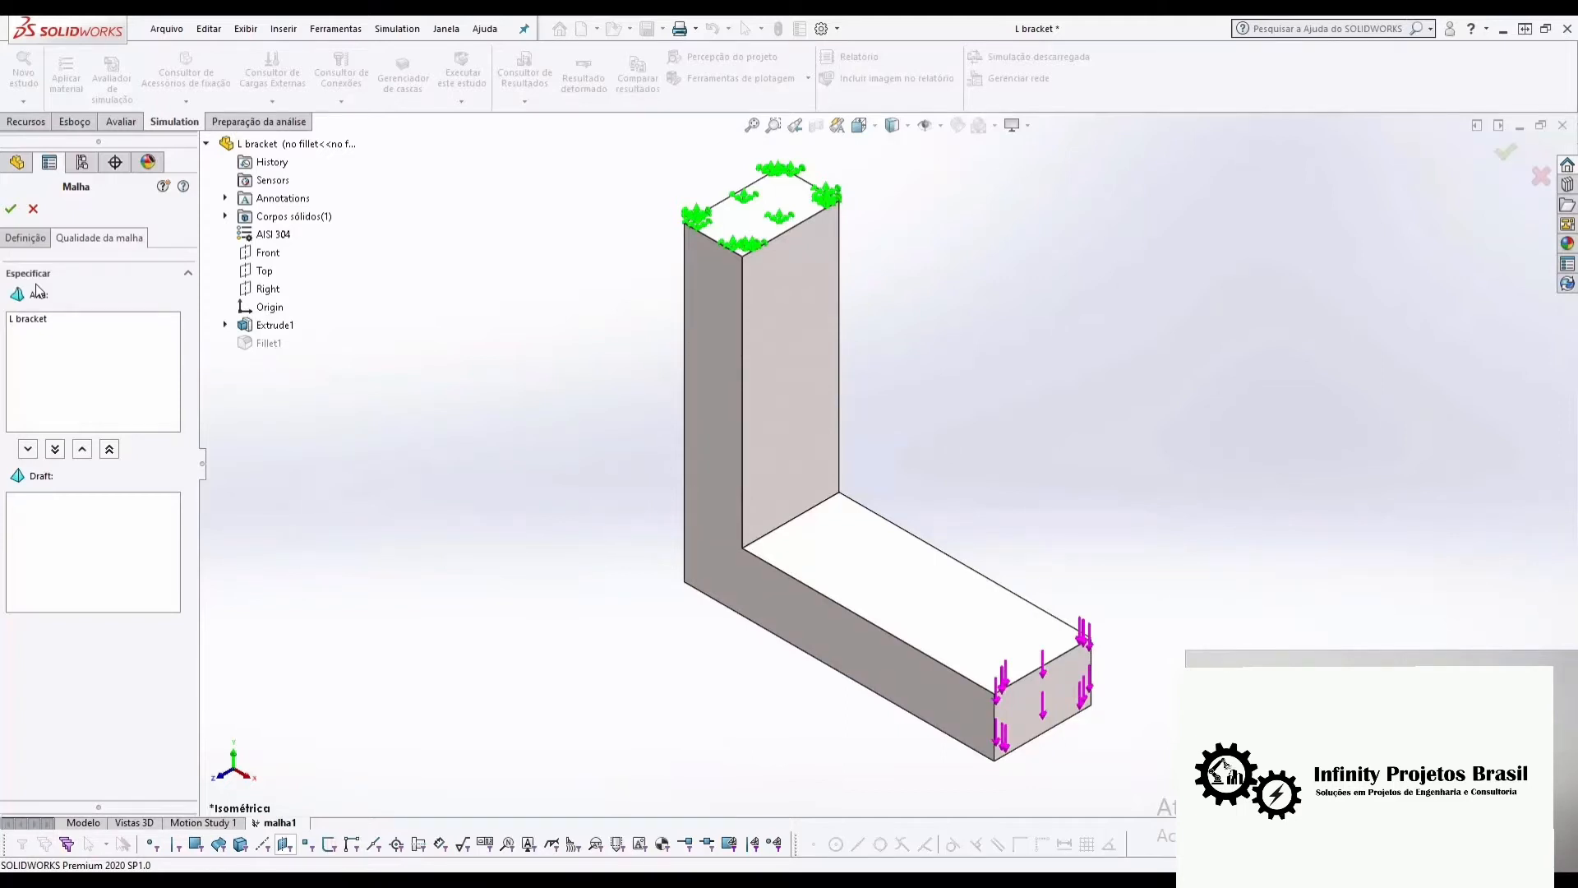
{"action": "left_click", "coordinate": [12, 210]}
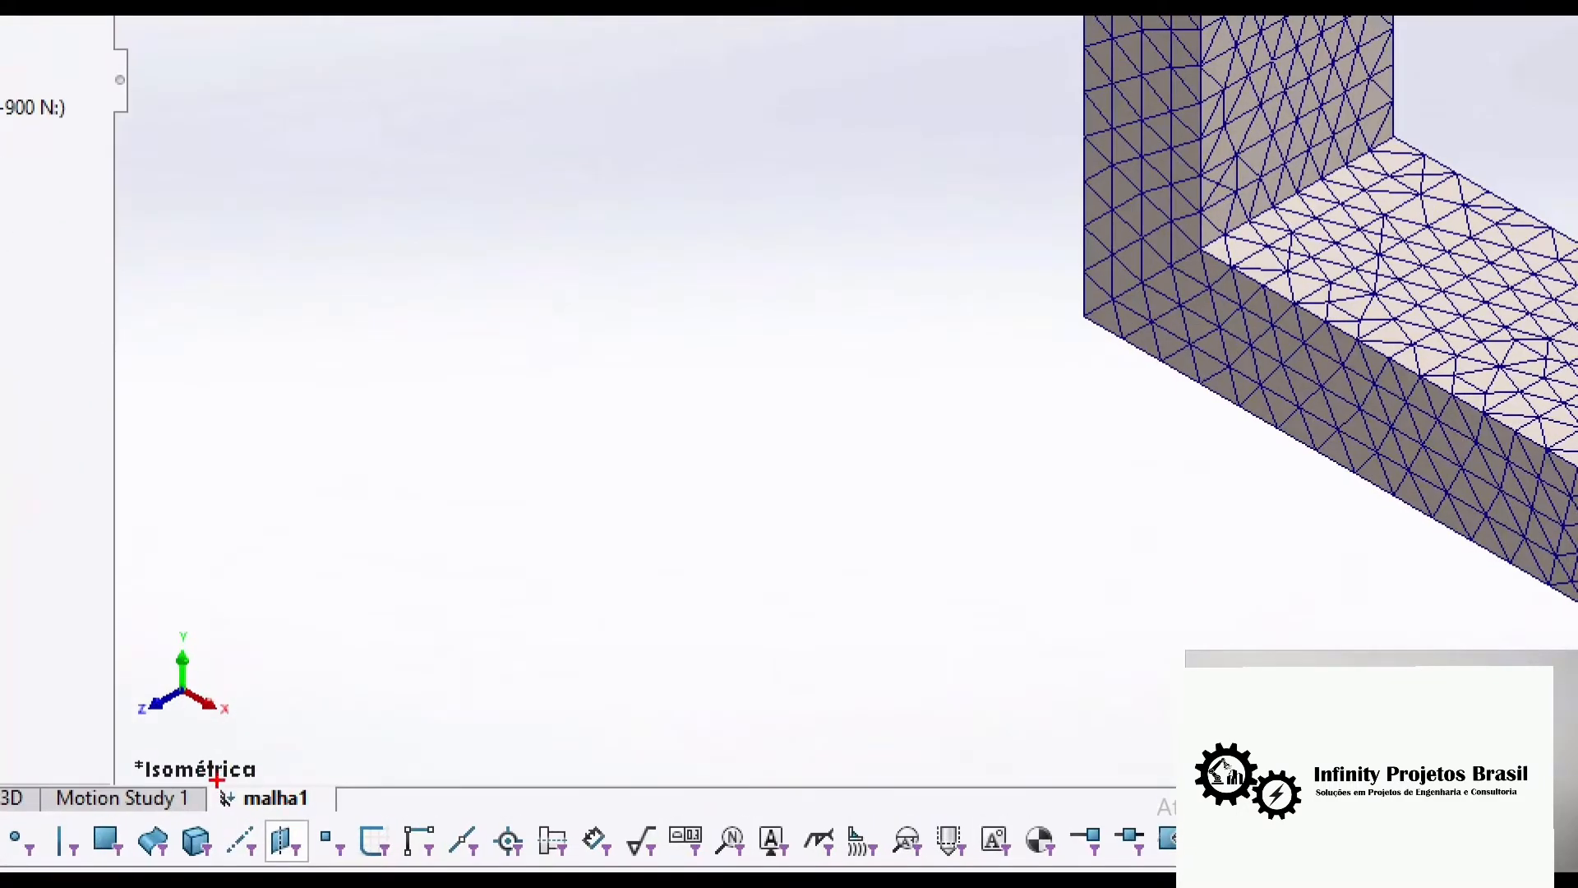
- Copy the malha1 study to a new static study named malha2, keeping the no fillet configuration
{"action": "left_click_drag", "start_coordinate": [208, 773], "coordinate": [341, 814]}
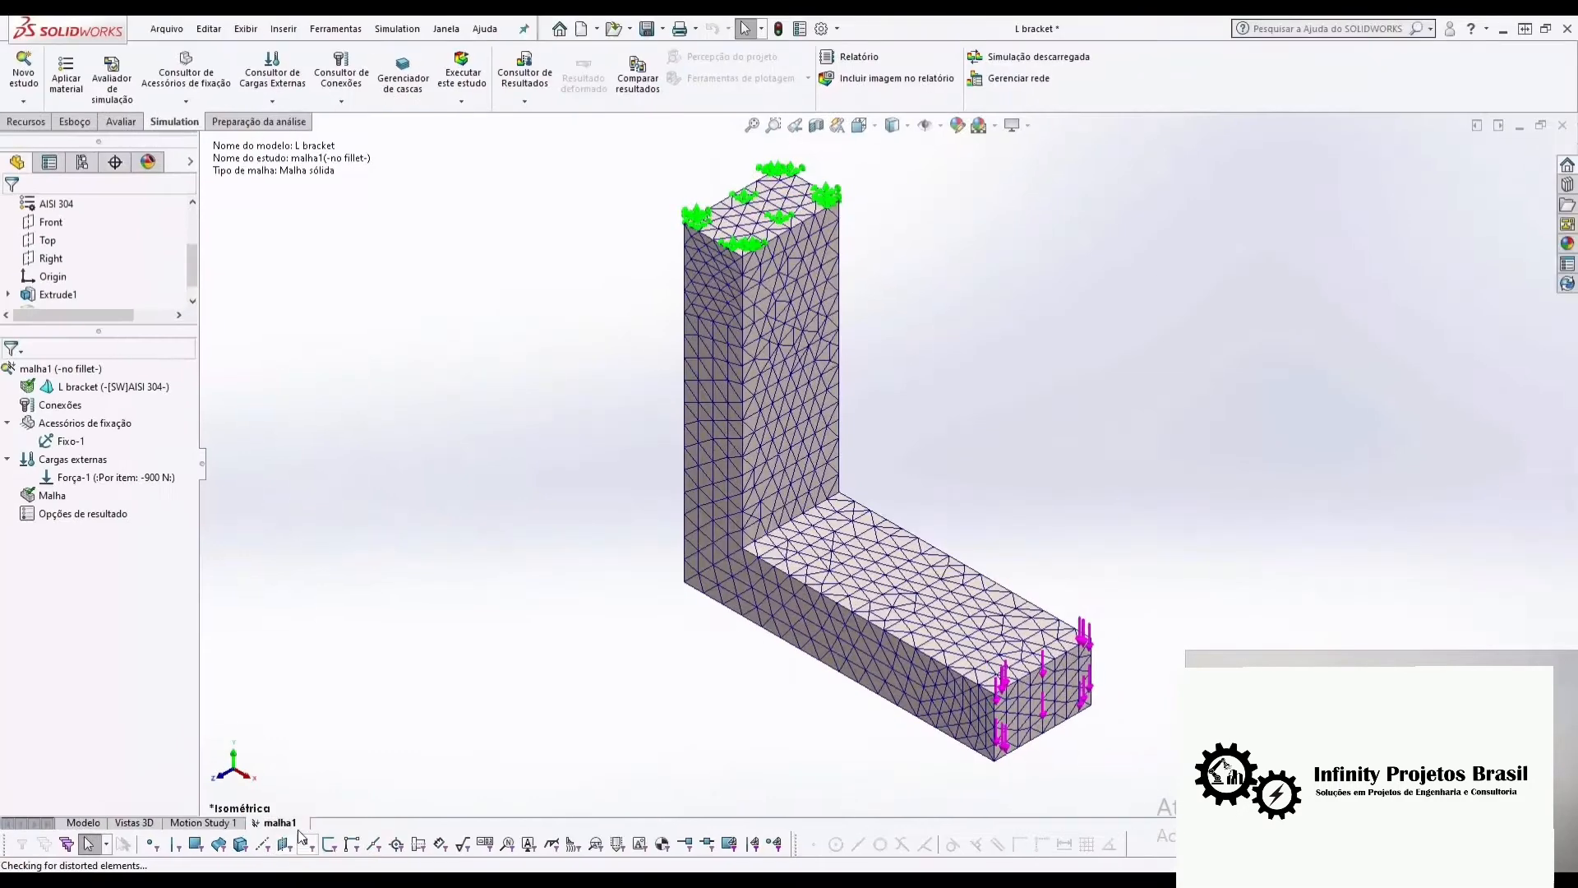
{"action": "right_click", "coordinate": [275, 797]}
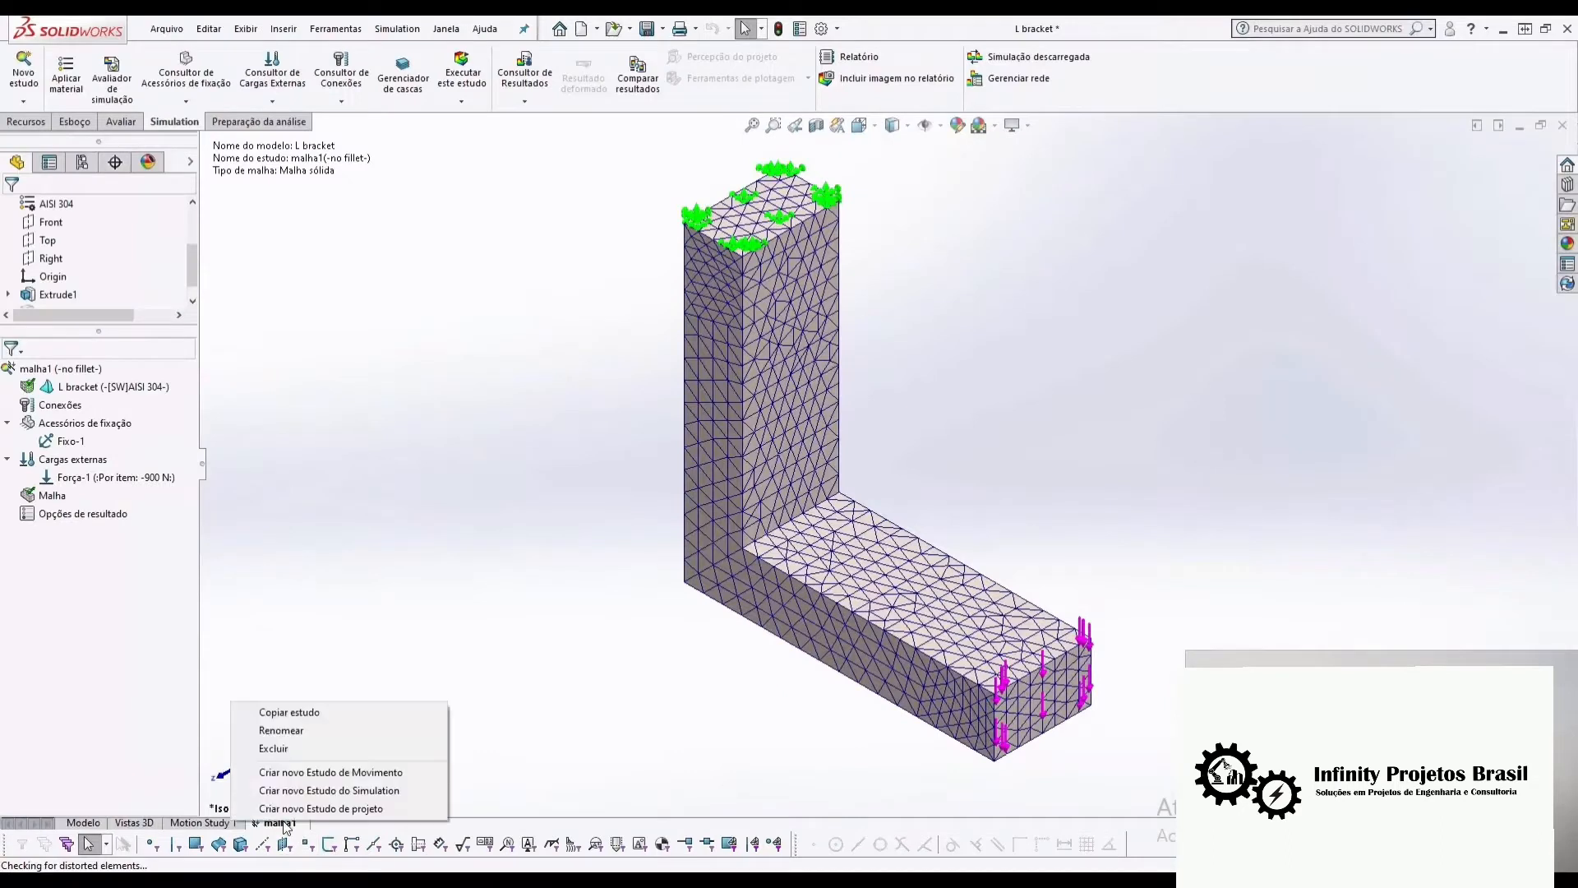
{"action": "left_click", "coordinate": [306, 714]}
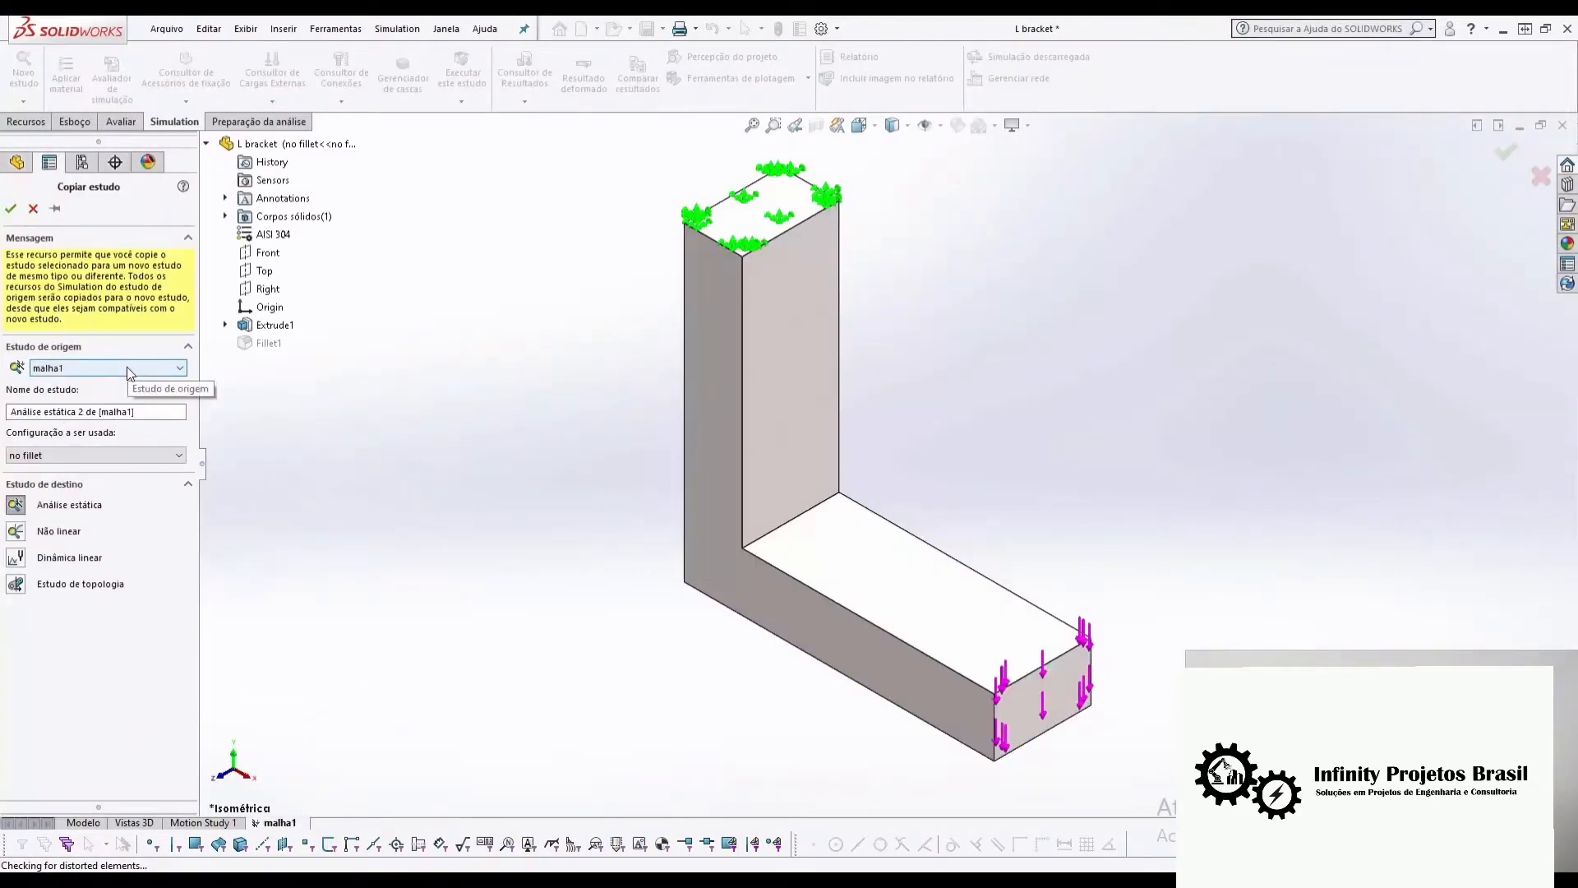
{"action": "left_click", "coordinate": [123, 411]}
{"action": "left_click_drag", "start_coordinate": [123, 411], "coordinate": [13, 403]}
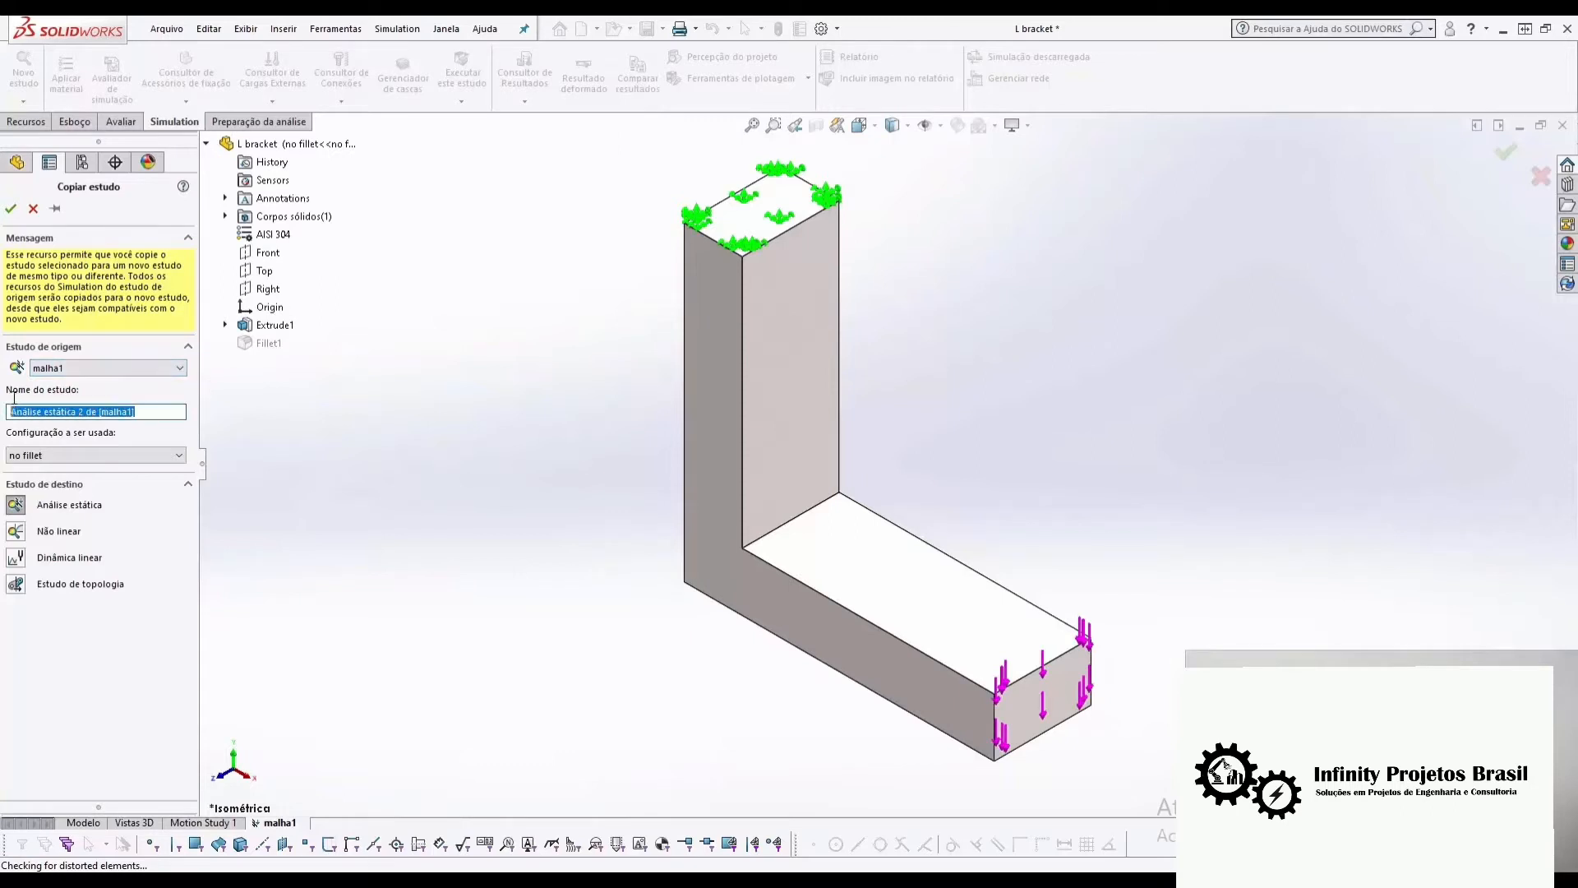
{"action": "type", "text": "malha"}
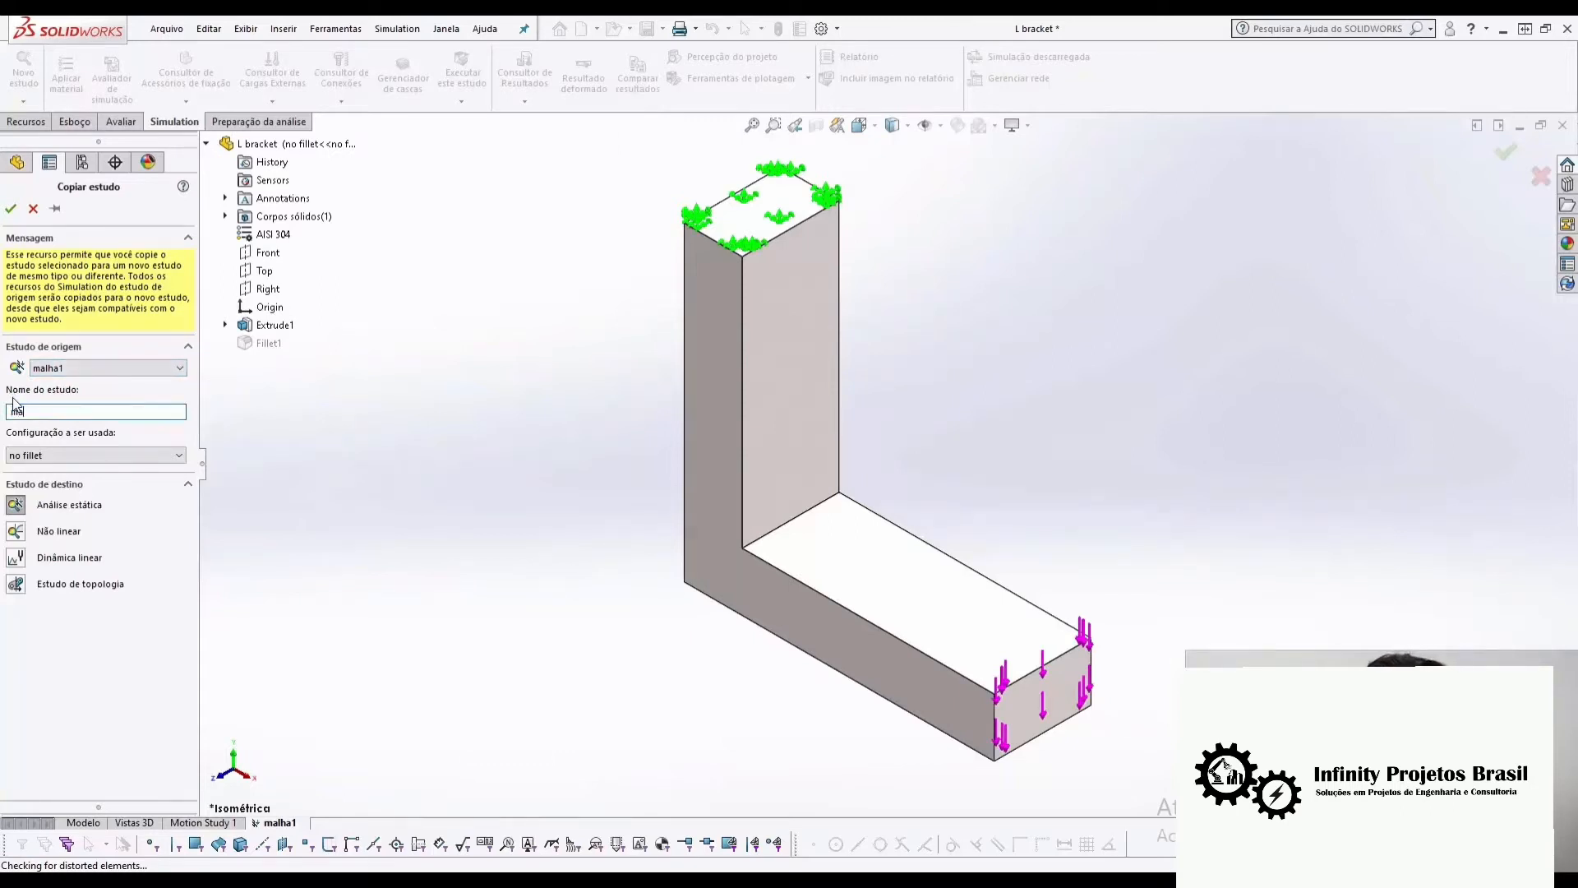
{"action": "type", "text": "2"}
{"action": "left_click", "coordinate": [11, 211]}
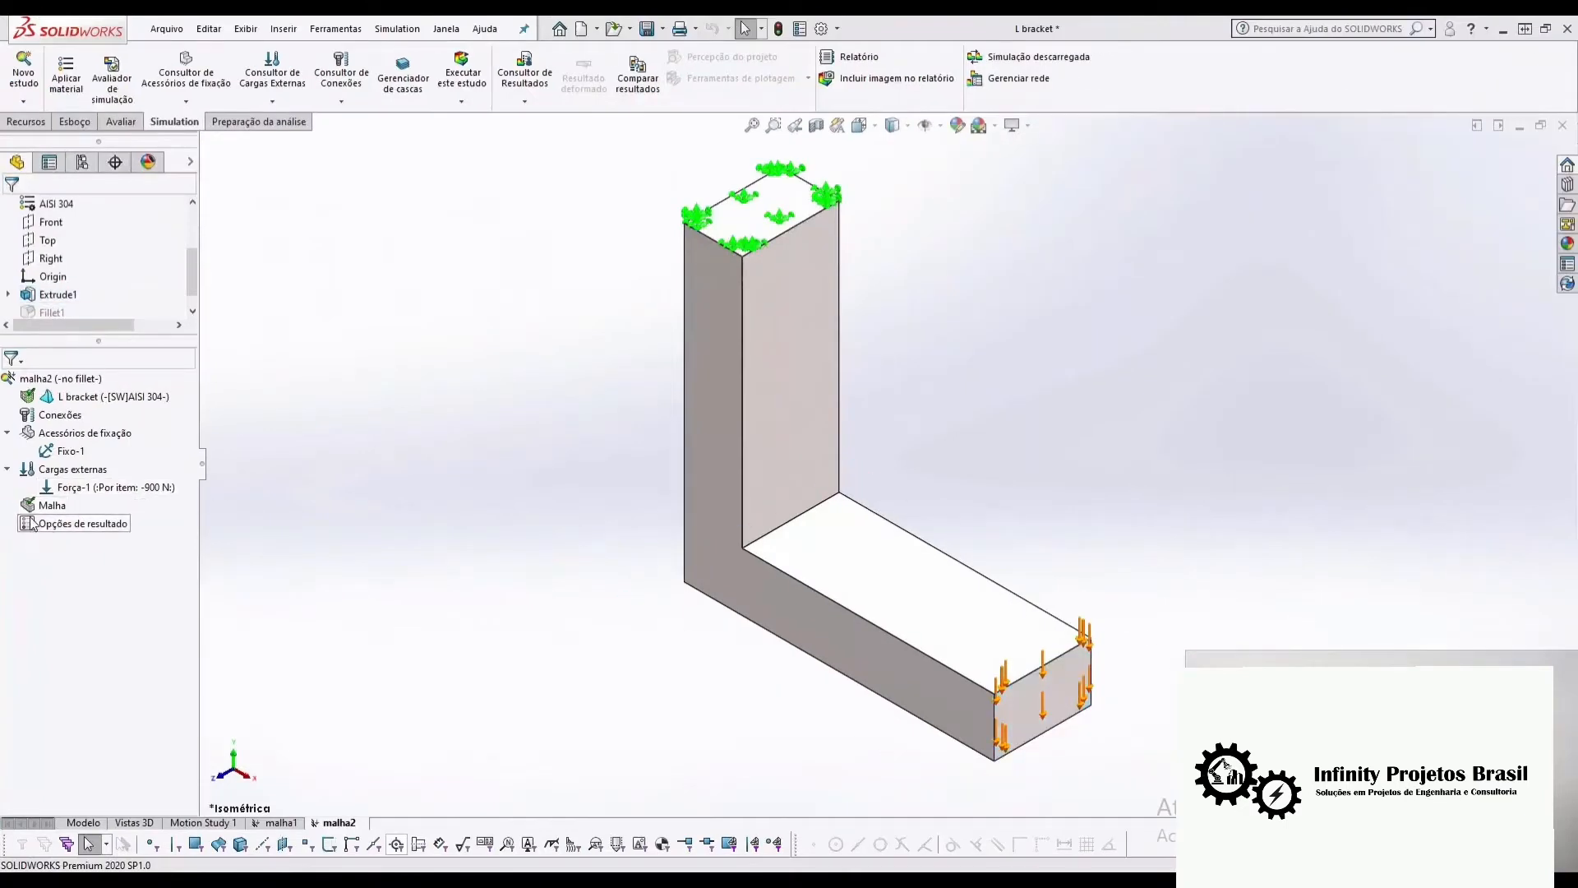
- Apply a mesh control to the bracket's inner corner edge in malha2 with the default element size and a ratio of 1.4
{"action": "right_click", "coordinate": [115, 487]}
{"action": "key", "text": "Escape"}
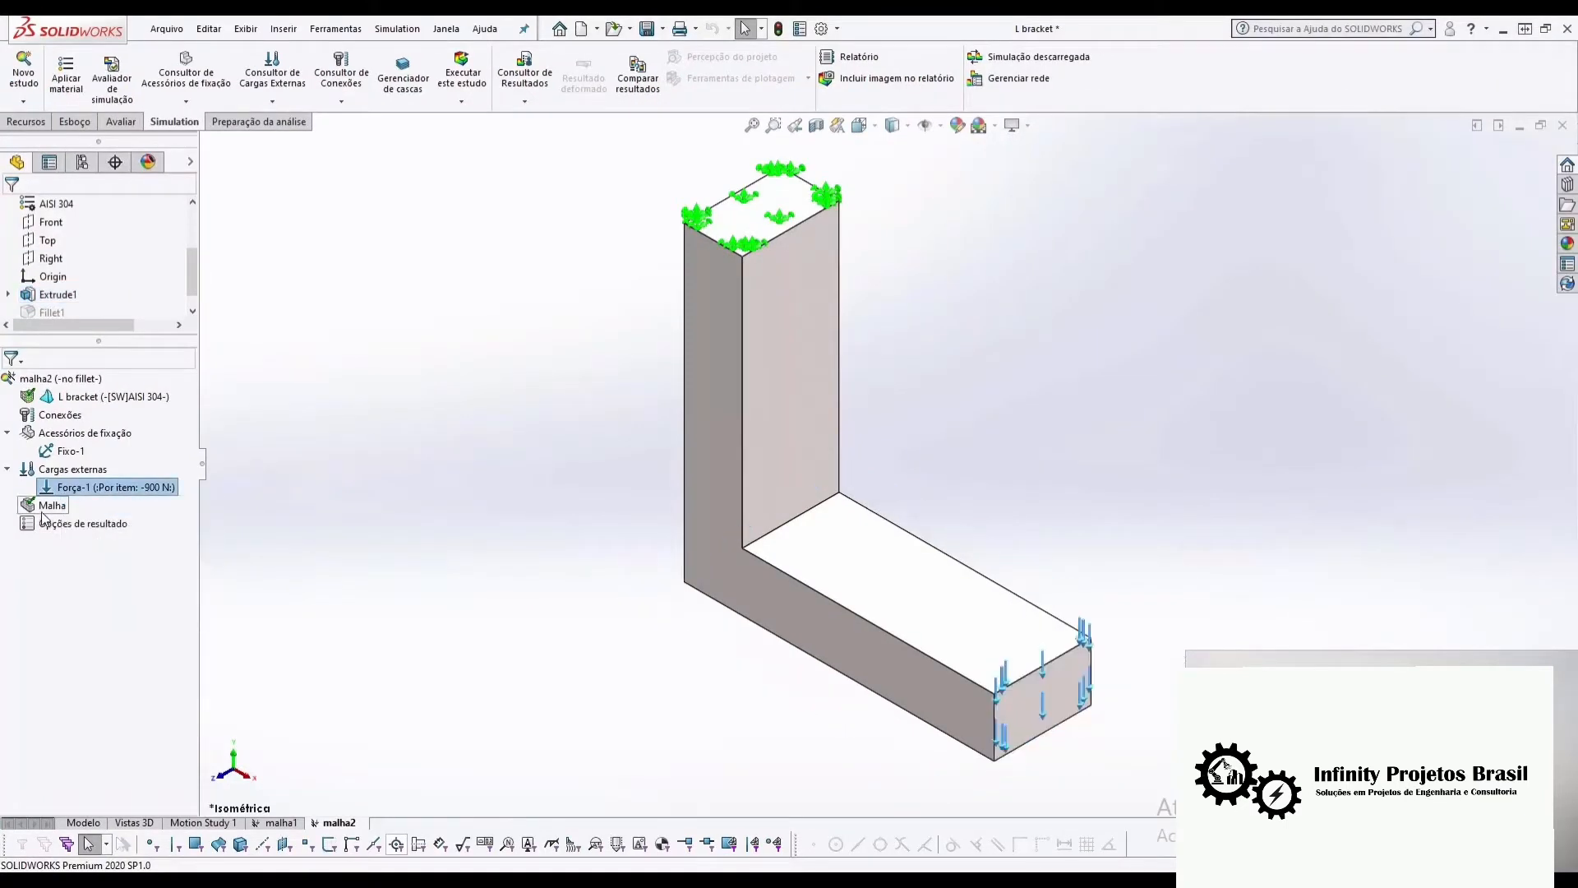
{"action": "right_click", "coordinate": [53, 506]}
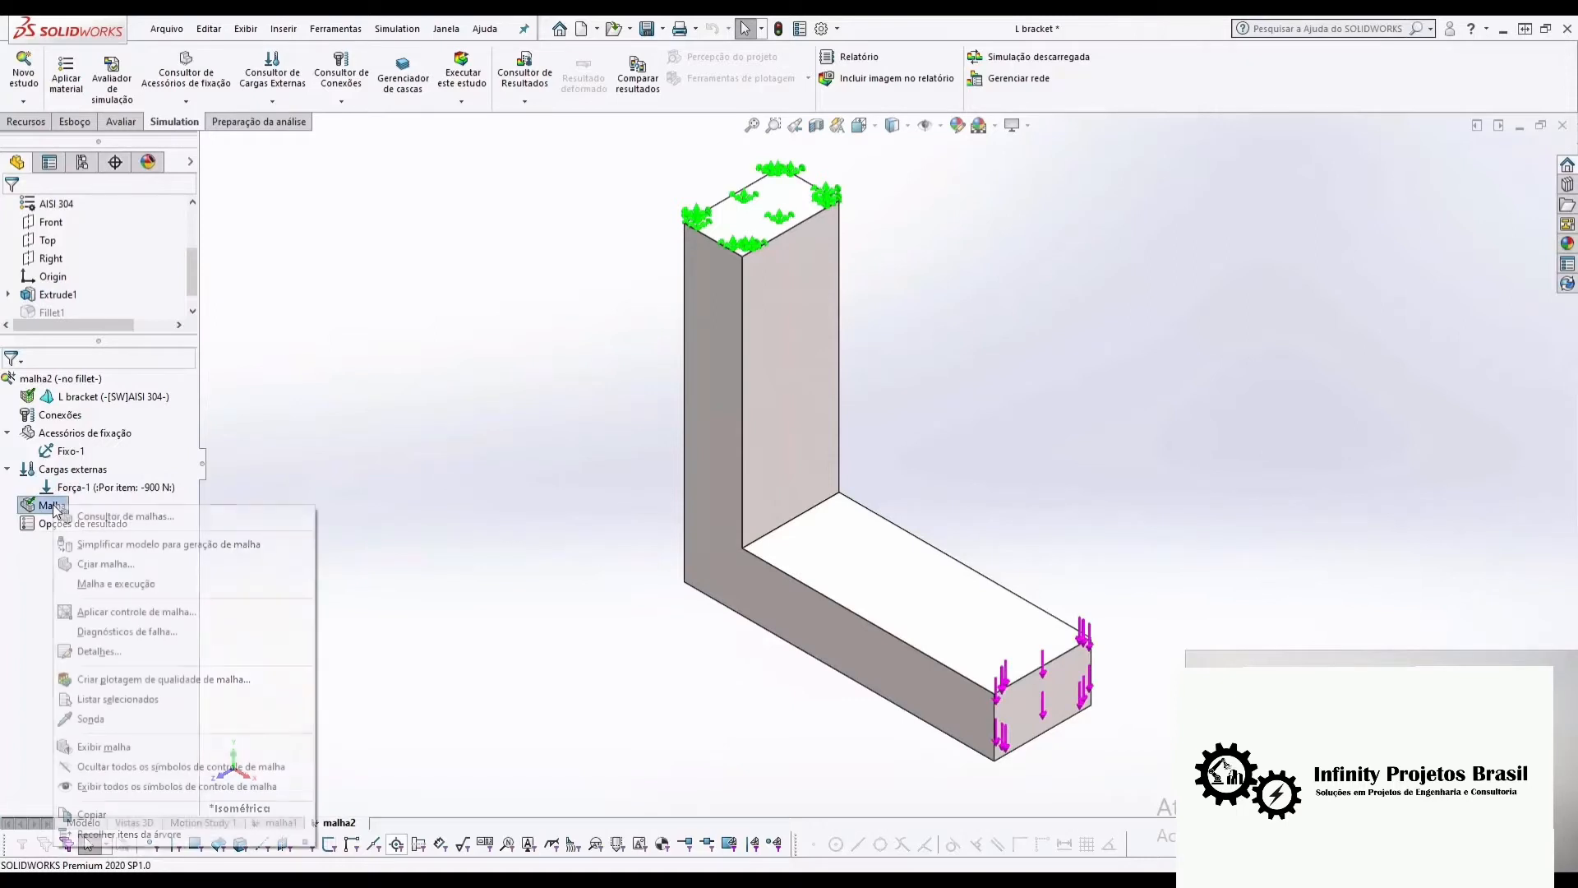
{"action": "left_click", "coordinate": [231, 613]}
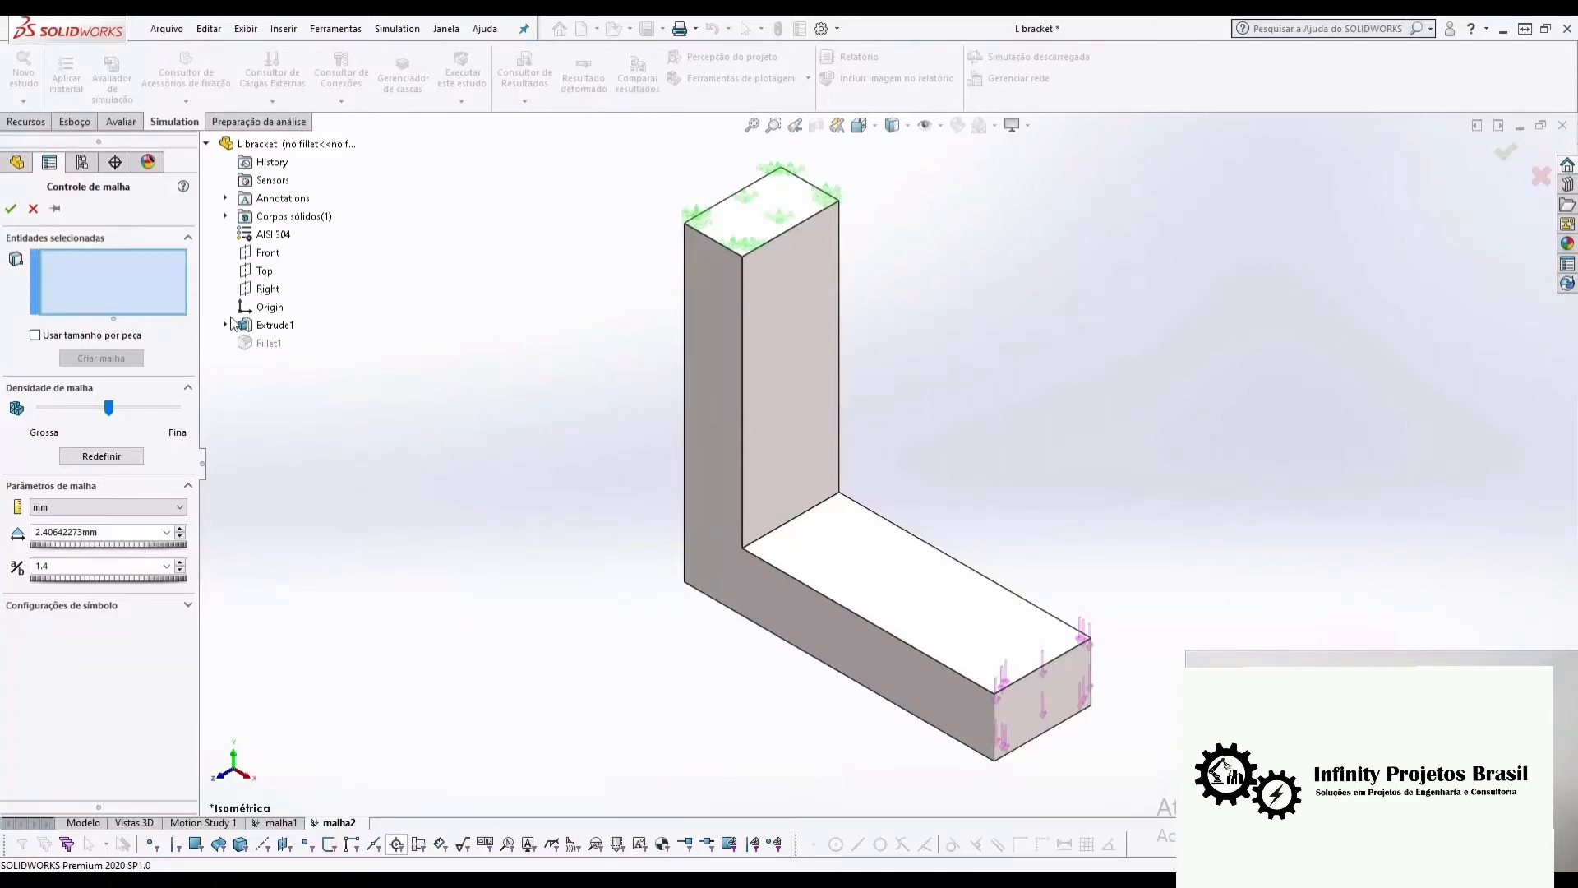
{"action": "left_click", "coordinate": [773, 536]}
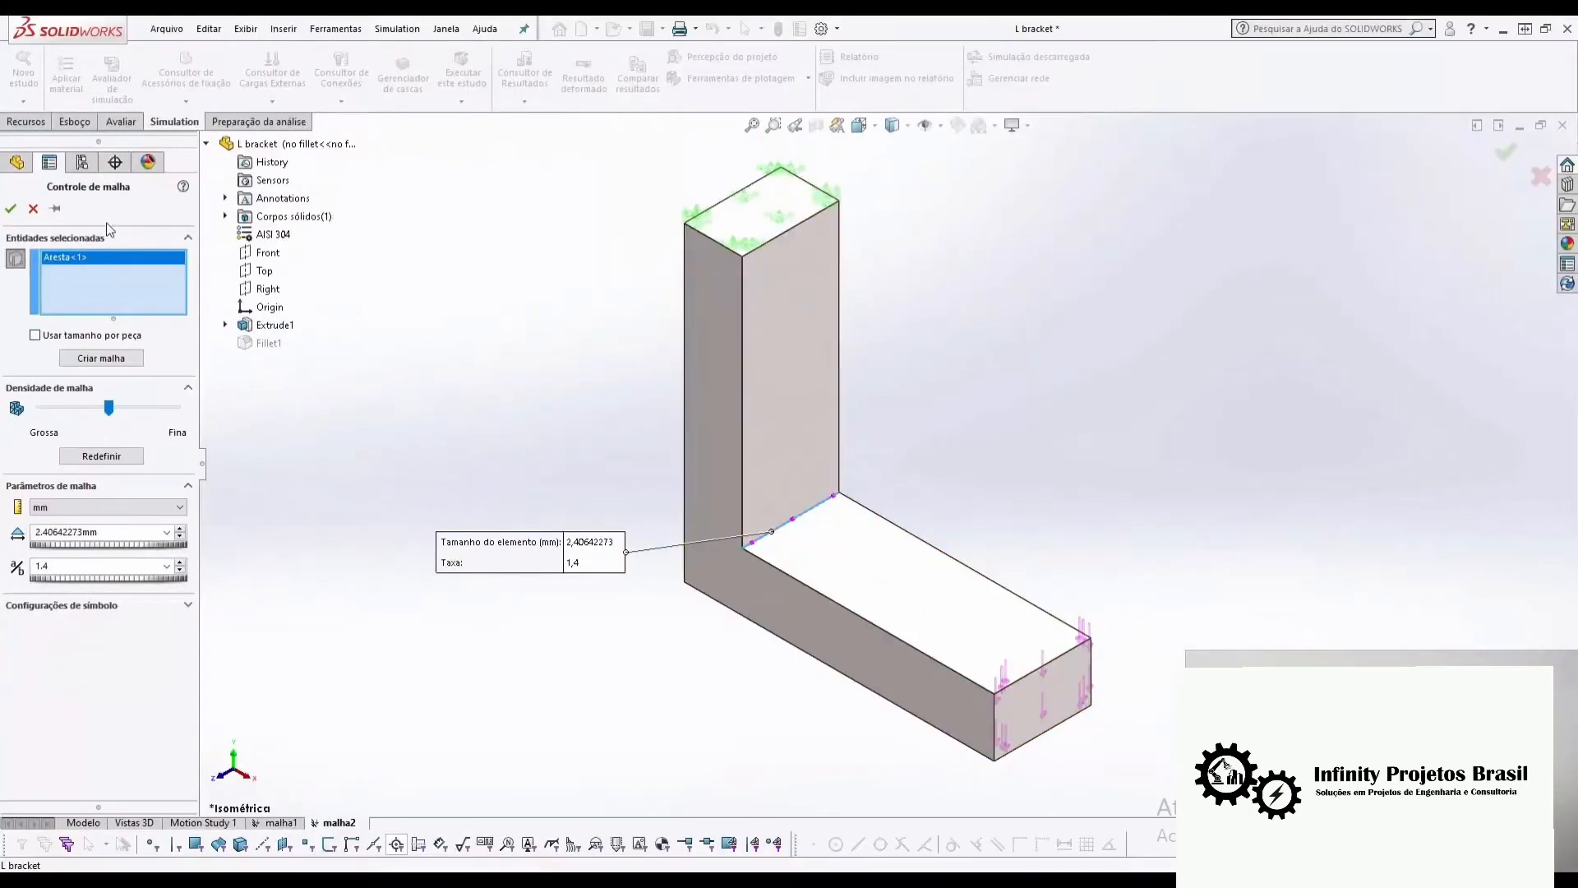
{"action": "left_click", "coordinate": [10, 209]}
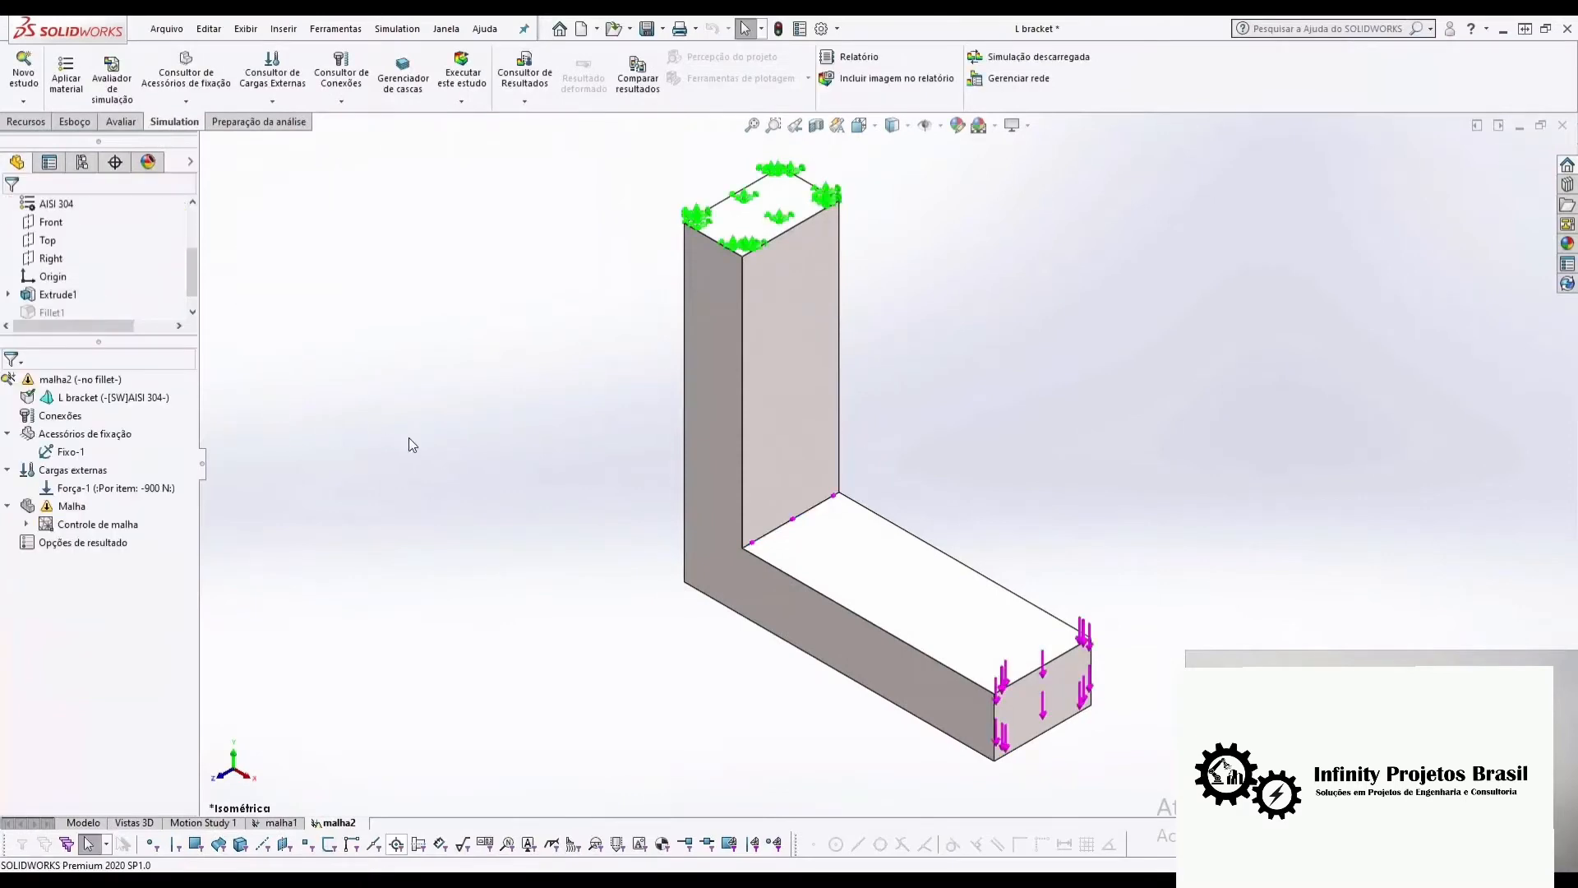
- Mesh the malha2 study with mesh parameters enabled, keeping the curvature-based type and default element sizes
{"action": "right_click", "coordinate": [67, 510]}
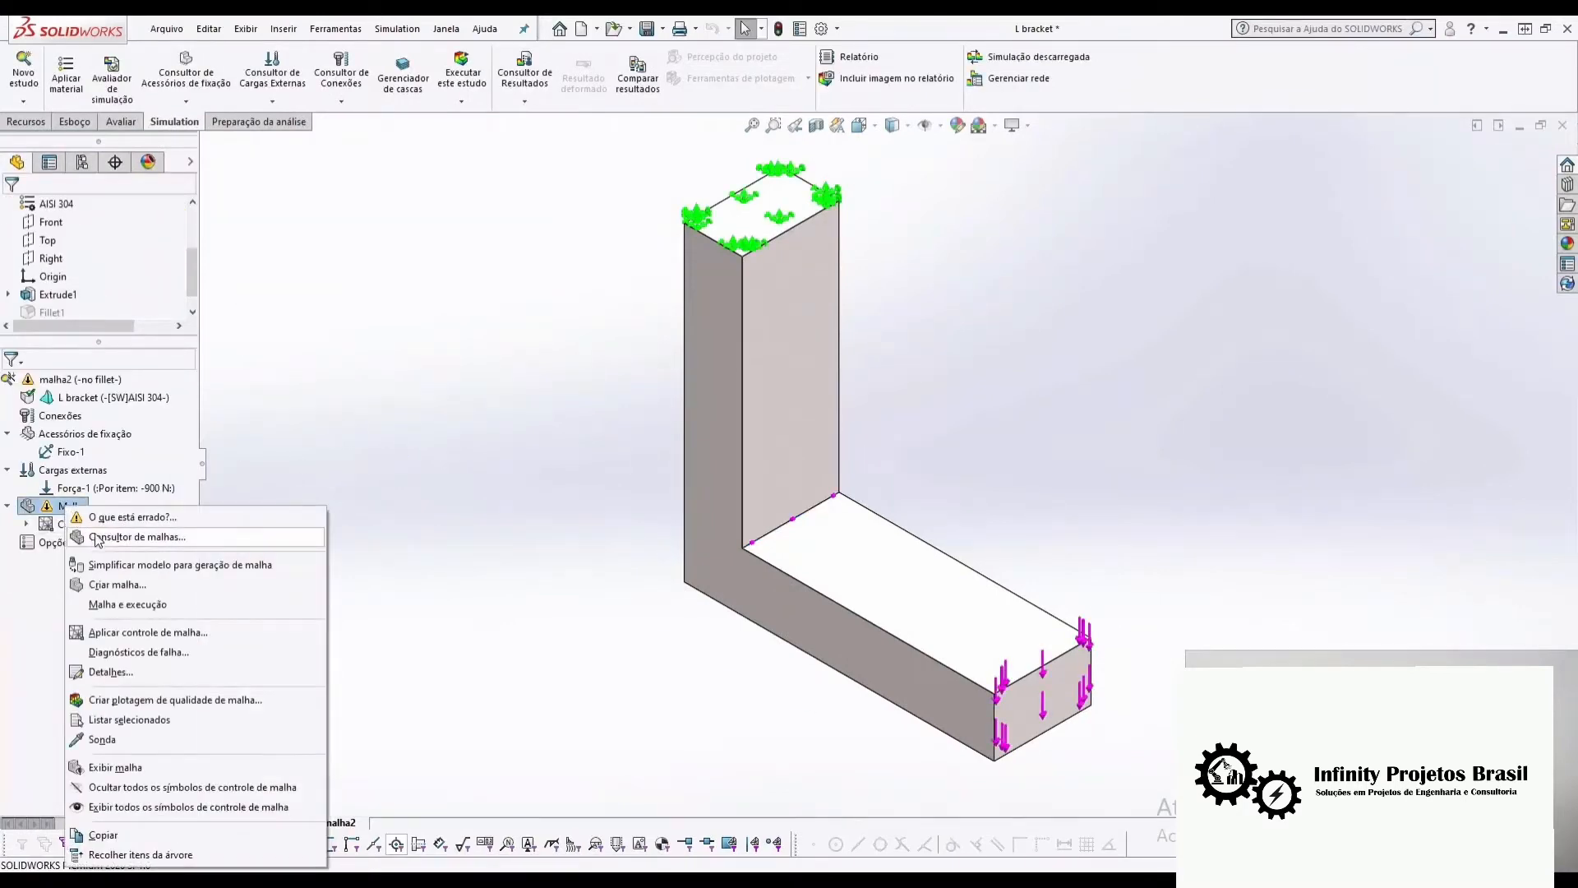
{"action": "left_click", "coordinate": [116, 585]}
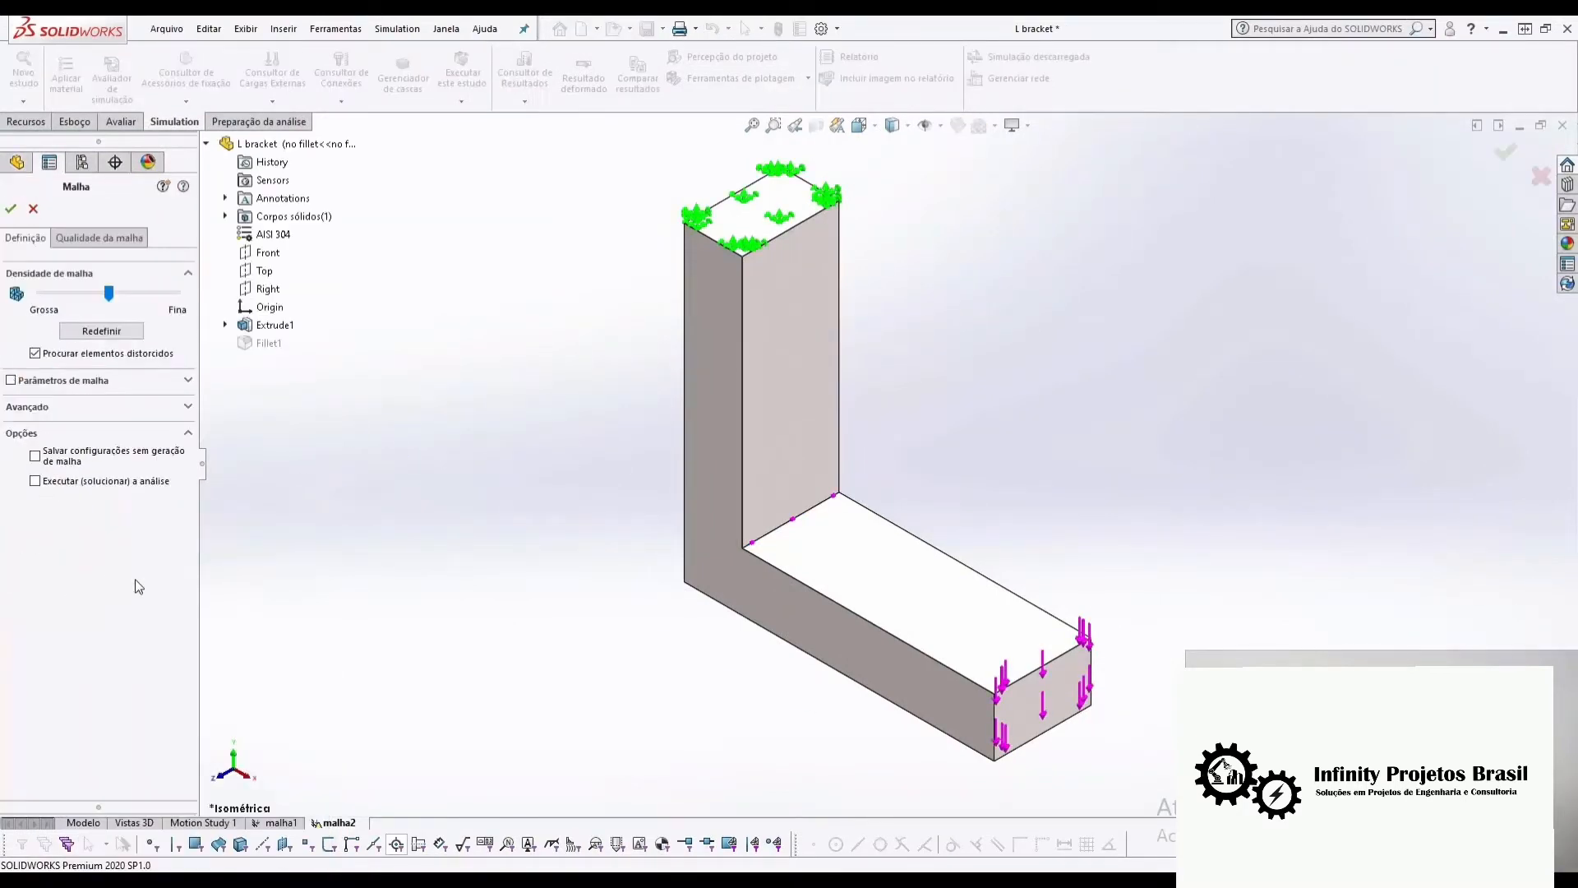
{"action": "left_click", "coordinate": [39, 380]}
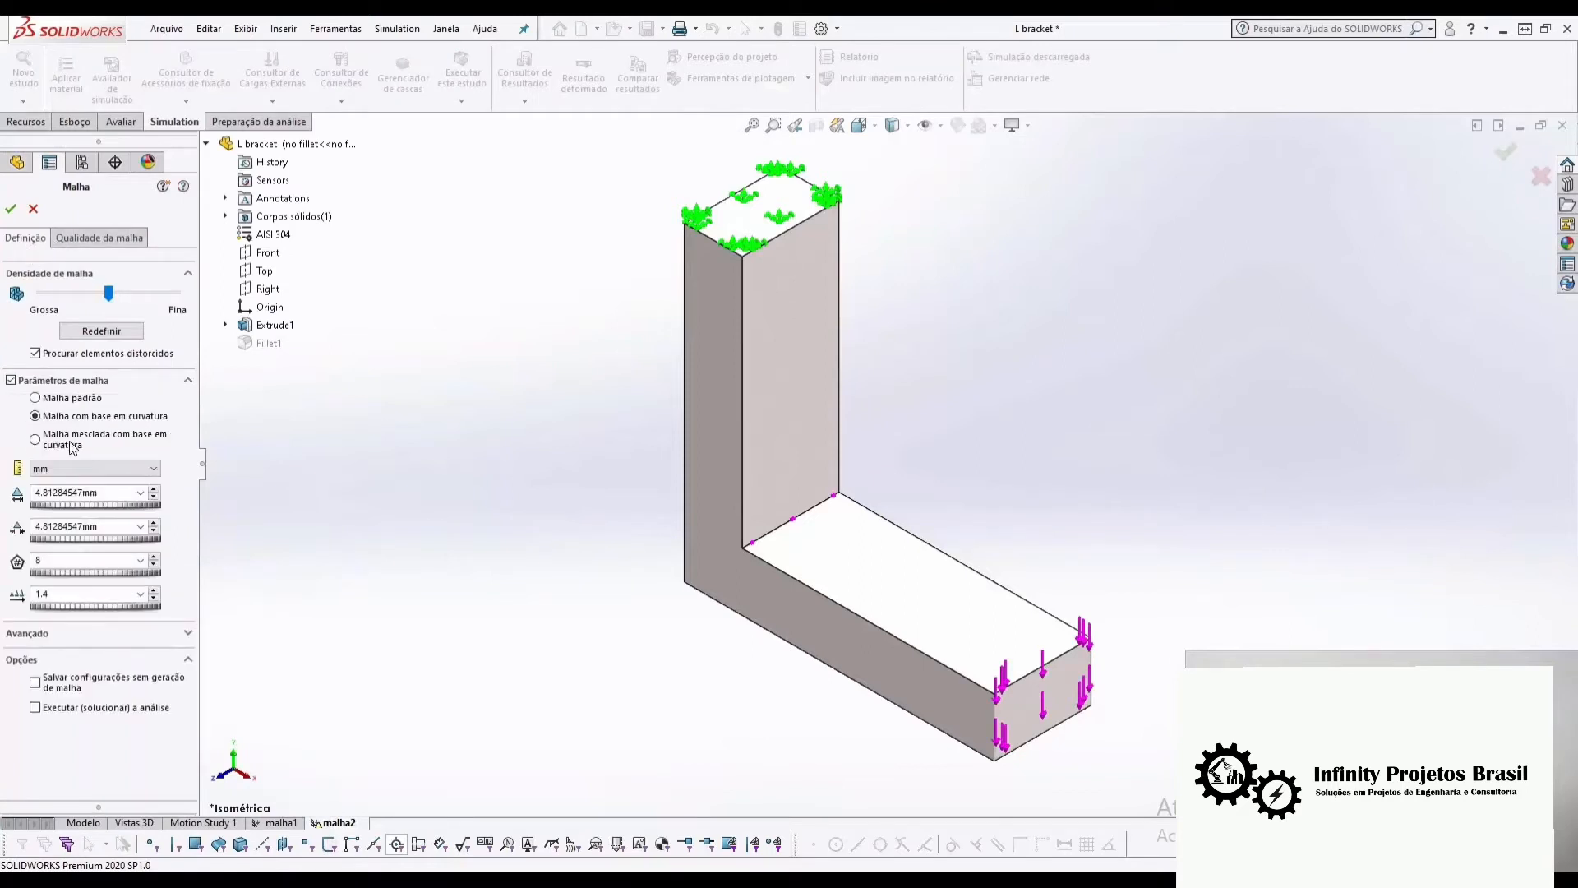
{"action": "left_click", "coordinate": [13, 210]}
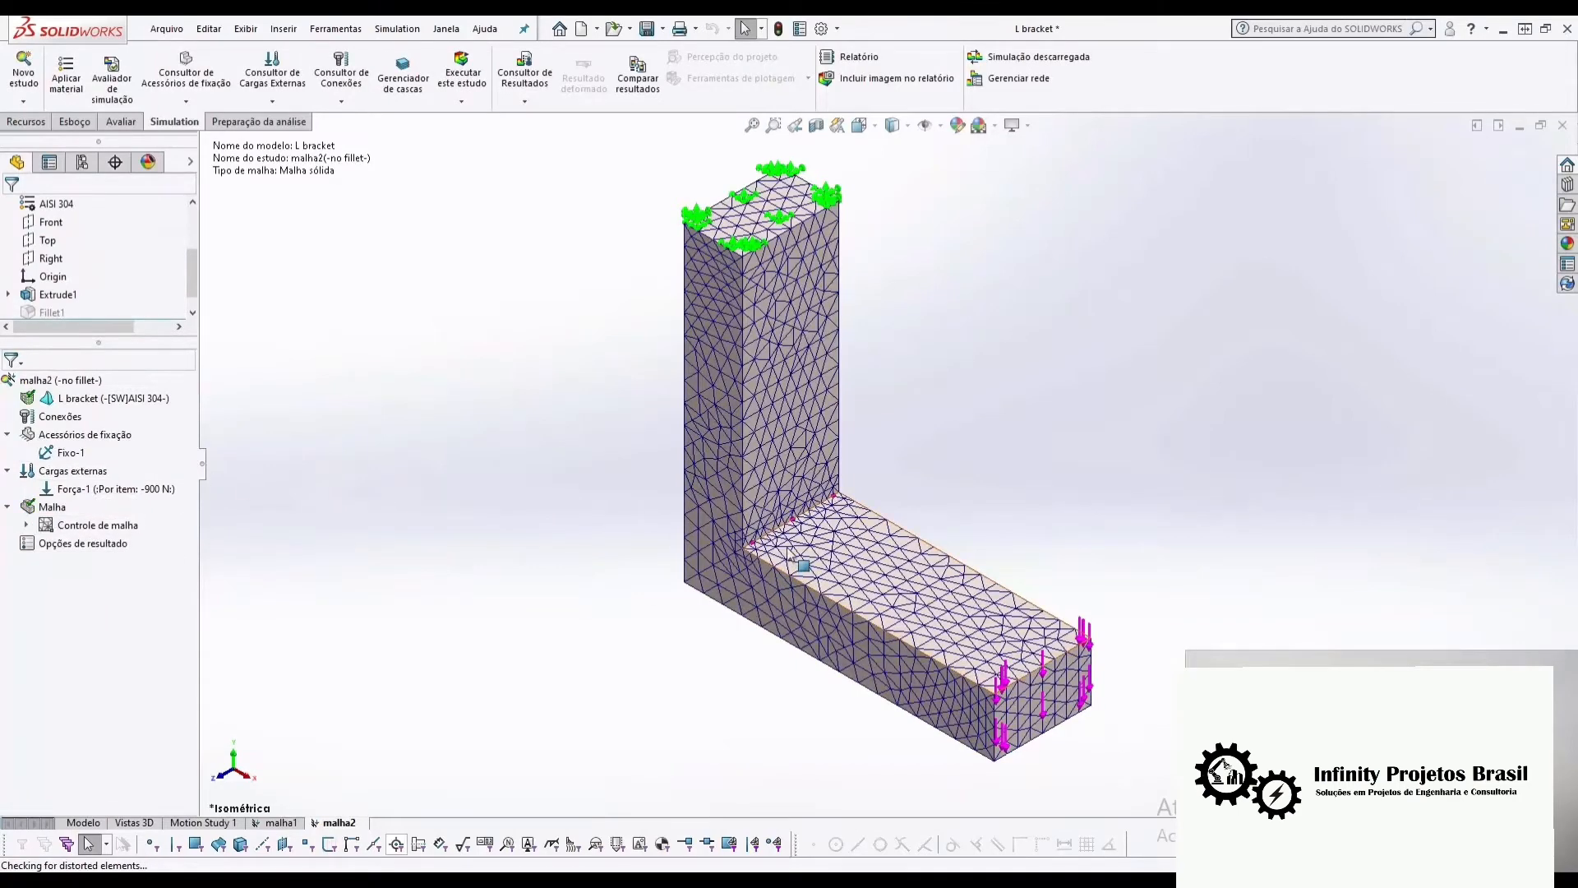
- Inspect the refined mesh along the inner corner edge of malha2 and hide all mesh control symbols
{"action": "scroll", "coordinate": [832, 516], "scroll_direction": "down", "scroll_amount": 8}
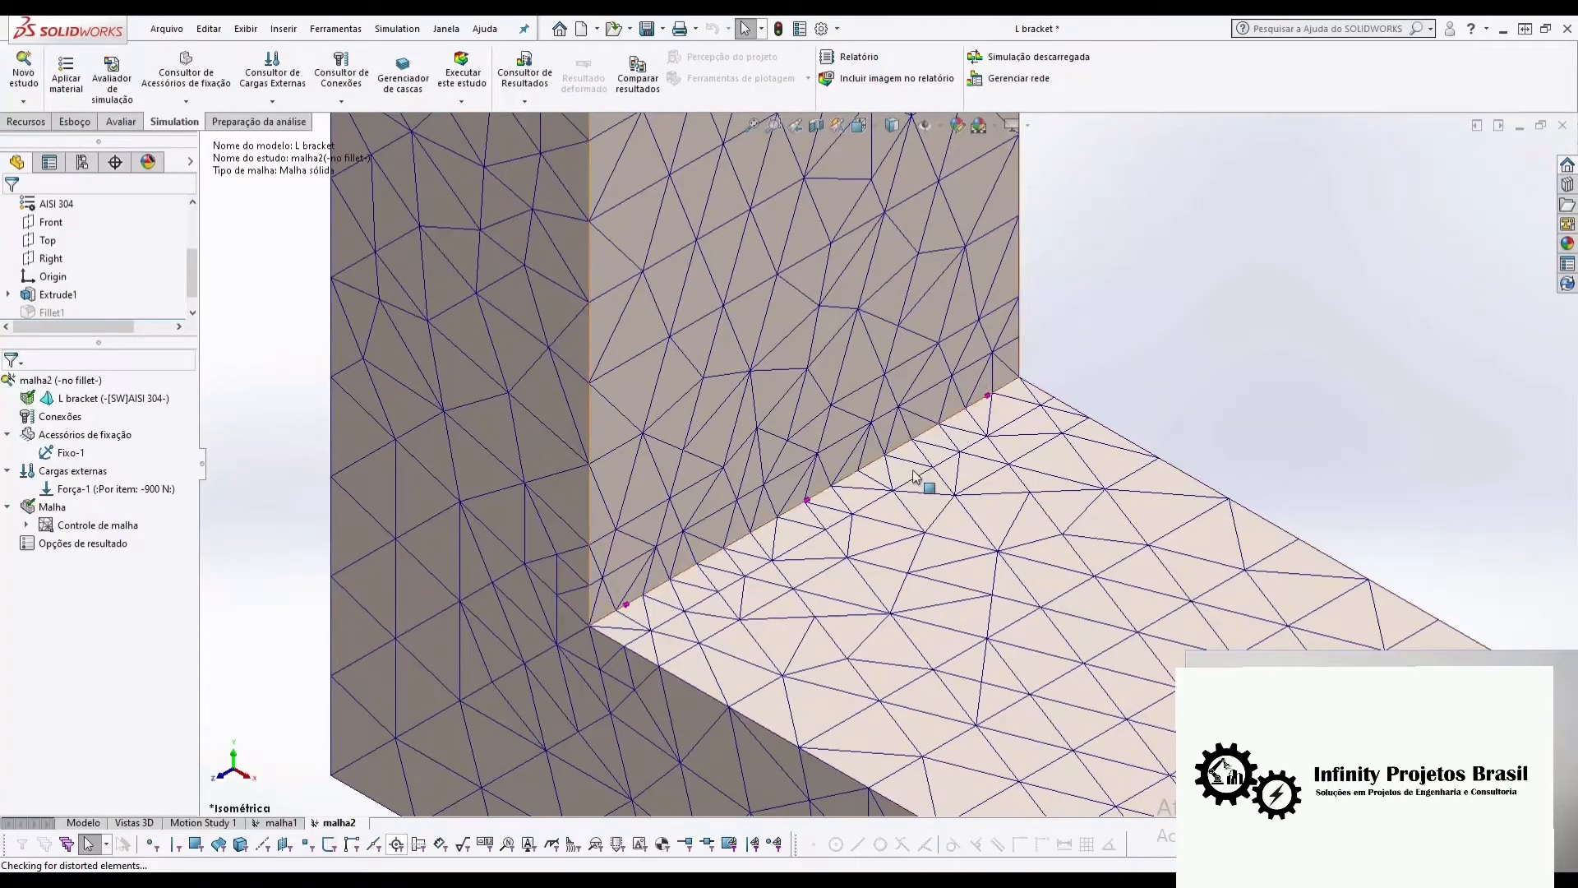
{"action": "scroll", "coordinate": [1040, 407], "scroll_direction": "up", "scroll_amount": 5}
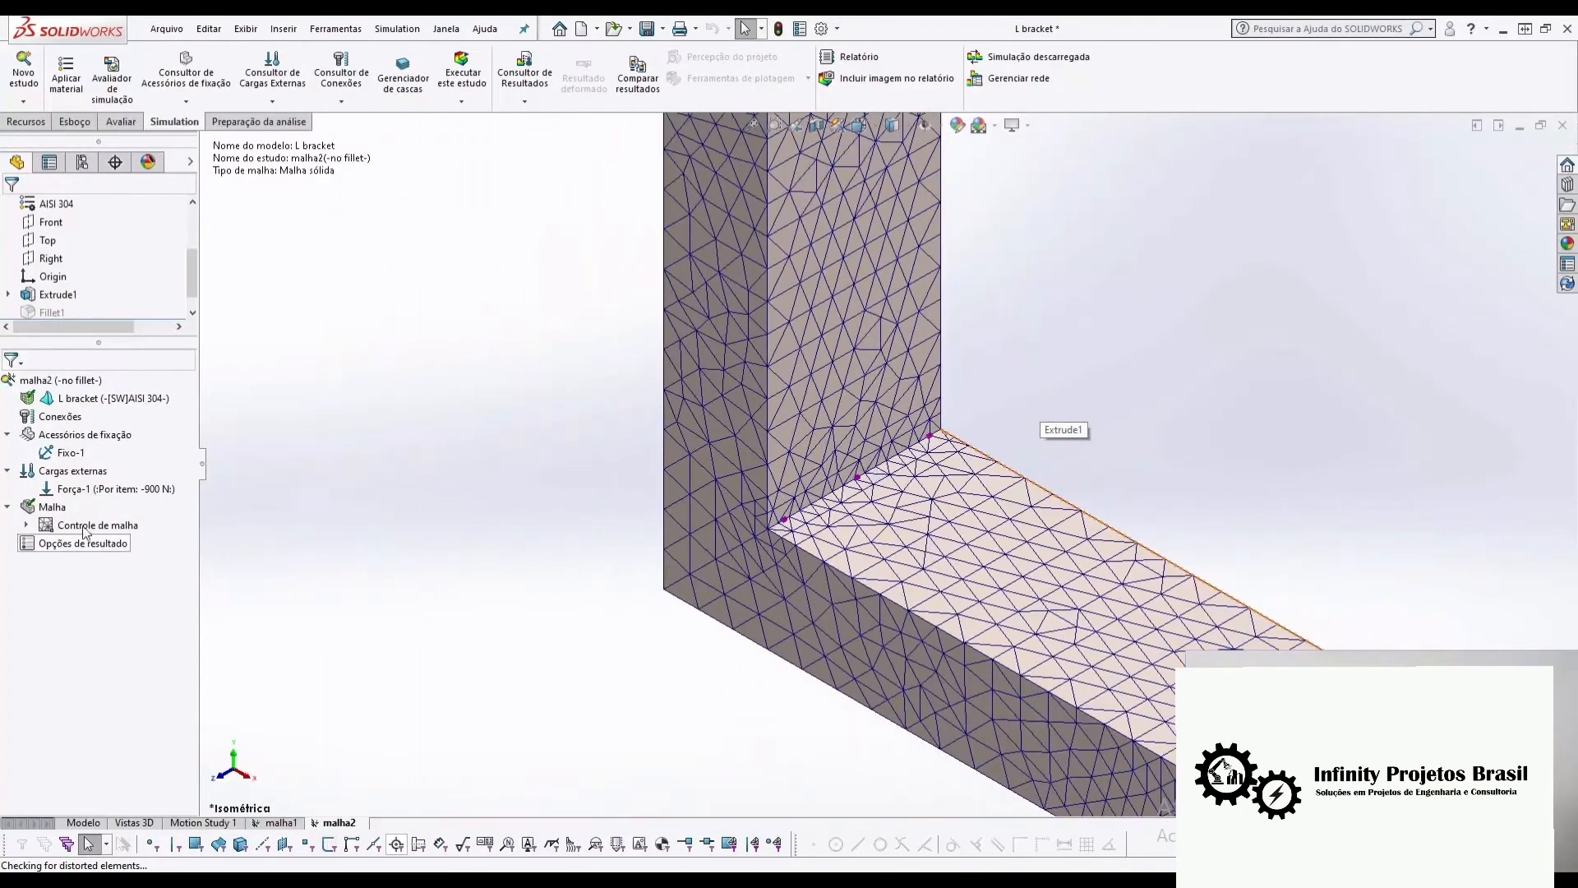
{"action": "left_click", "coordinate": [26, 524]}
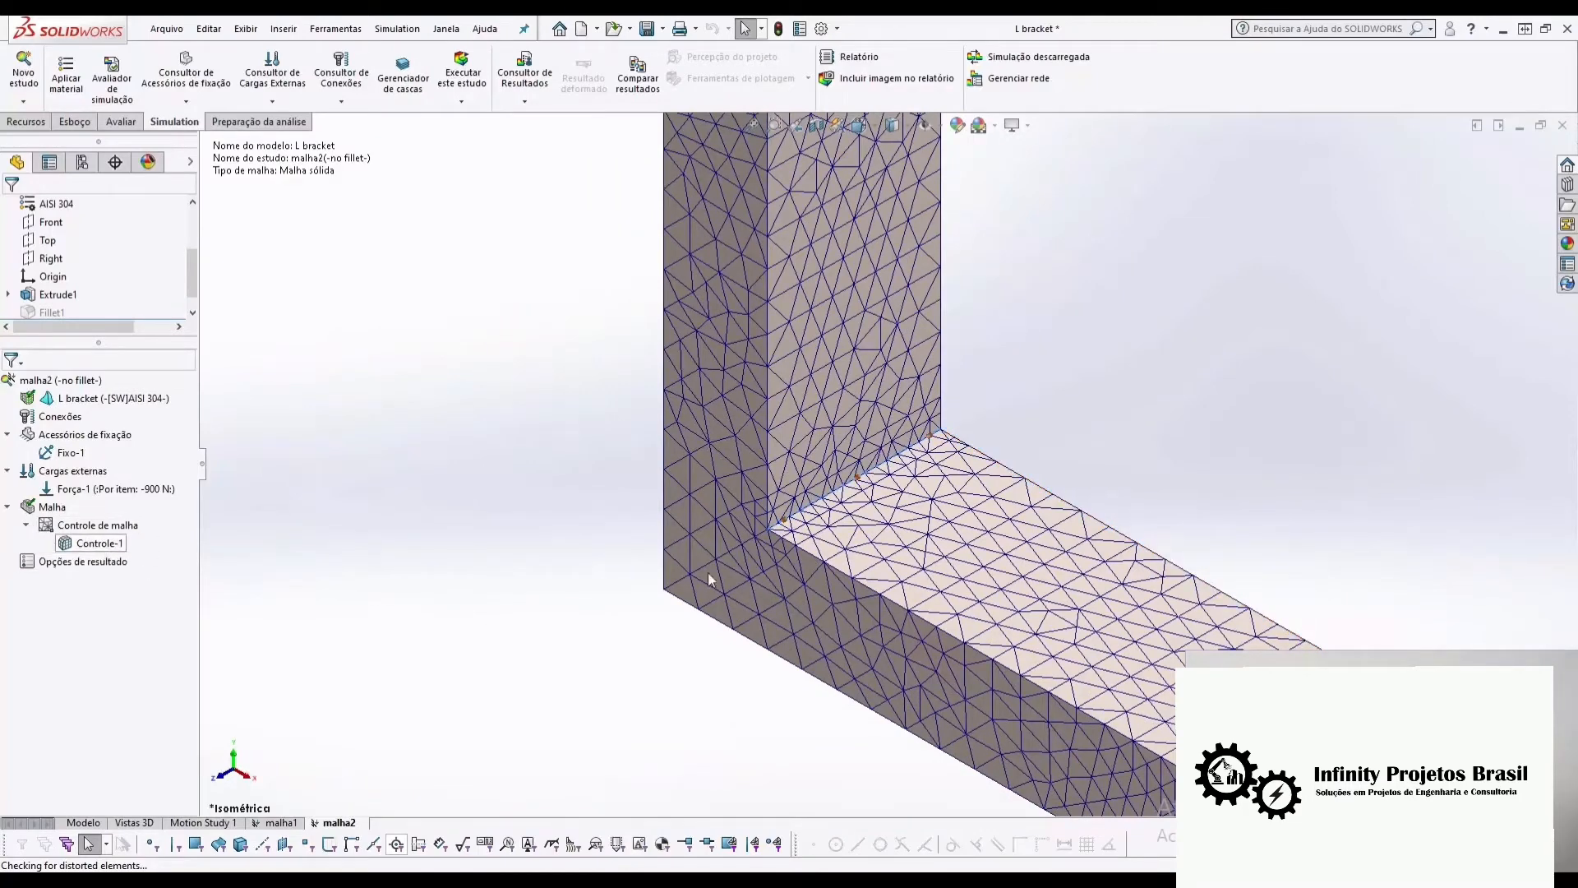
{"action": "scroll", "coordinate": [846, 514], "scroll_direction": "down", "scroll_amount": 5}
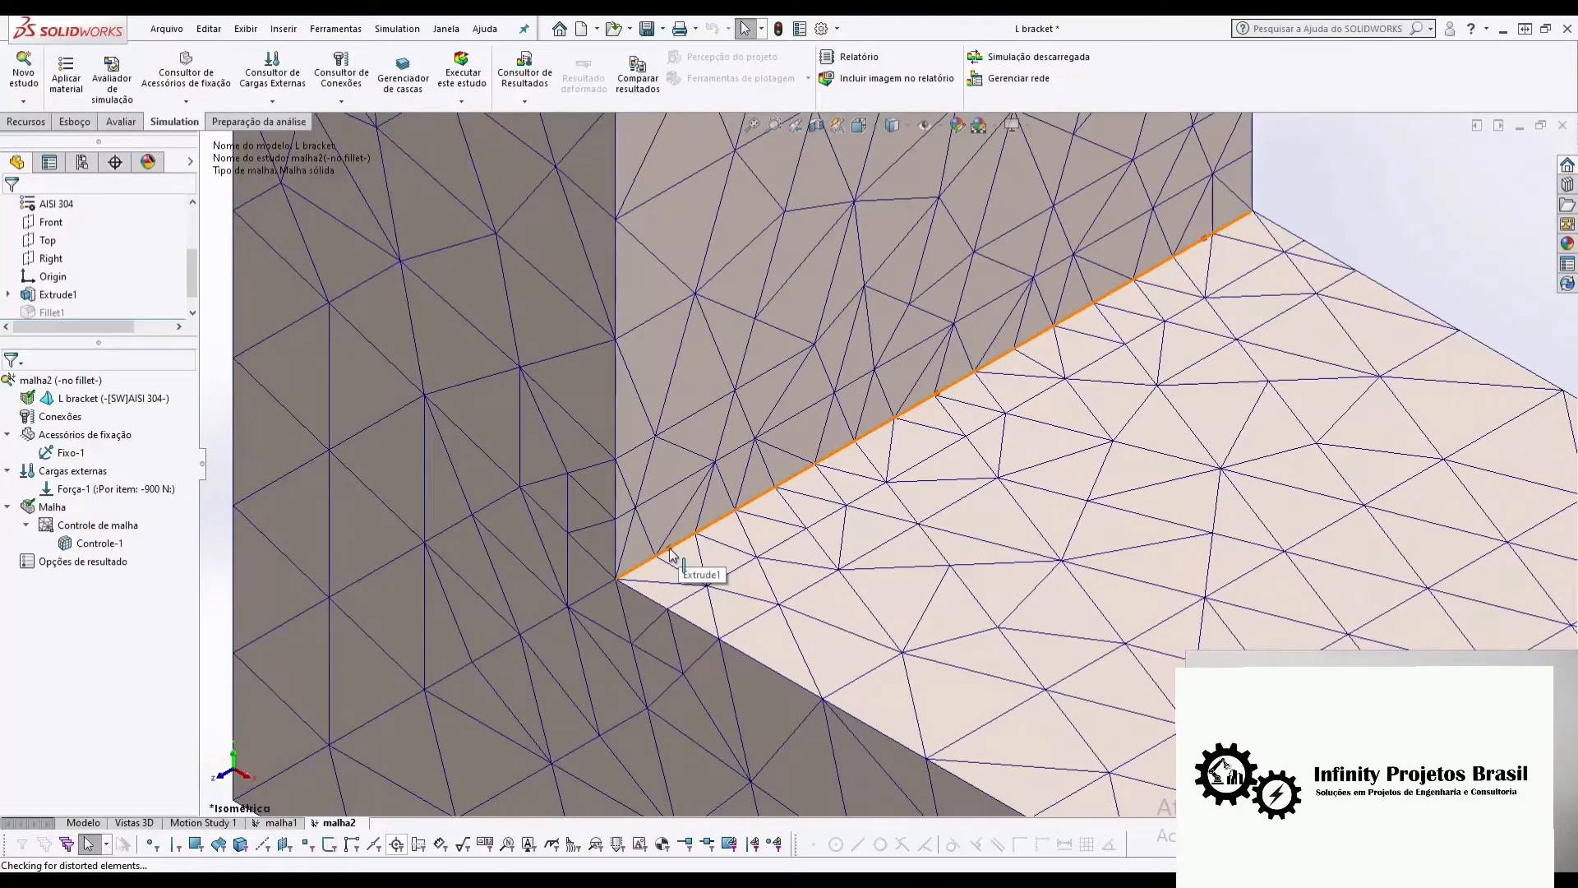
{"action": "scroll", "coordinate": [670, 551], "scroll_direction": "up", "scroll_amount": 5}
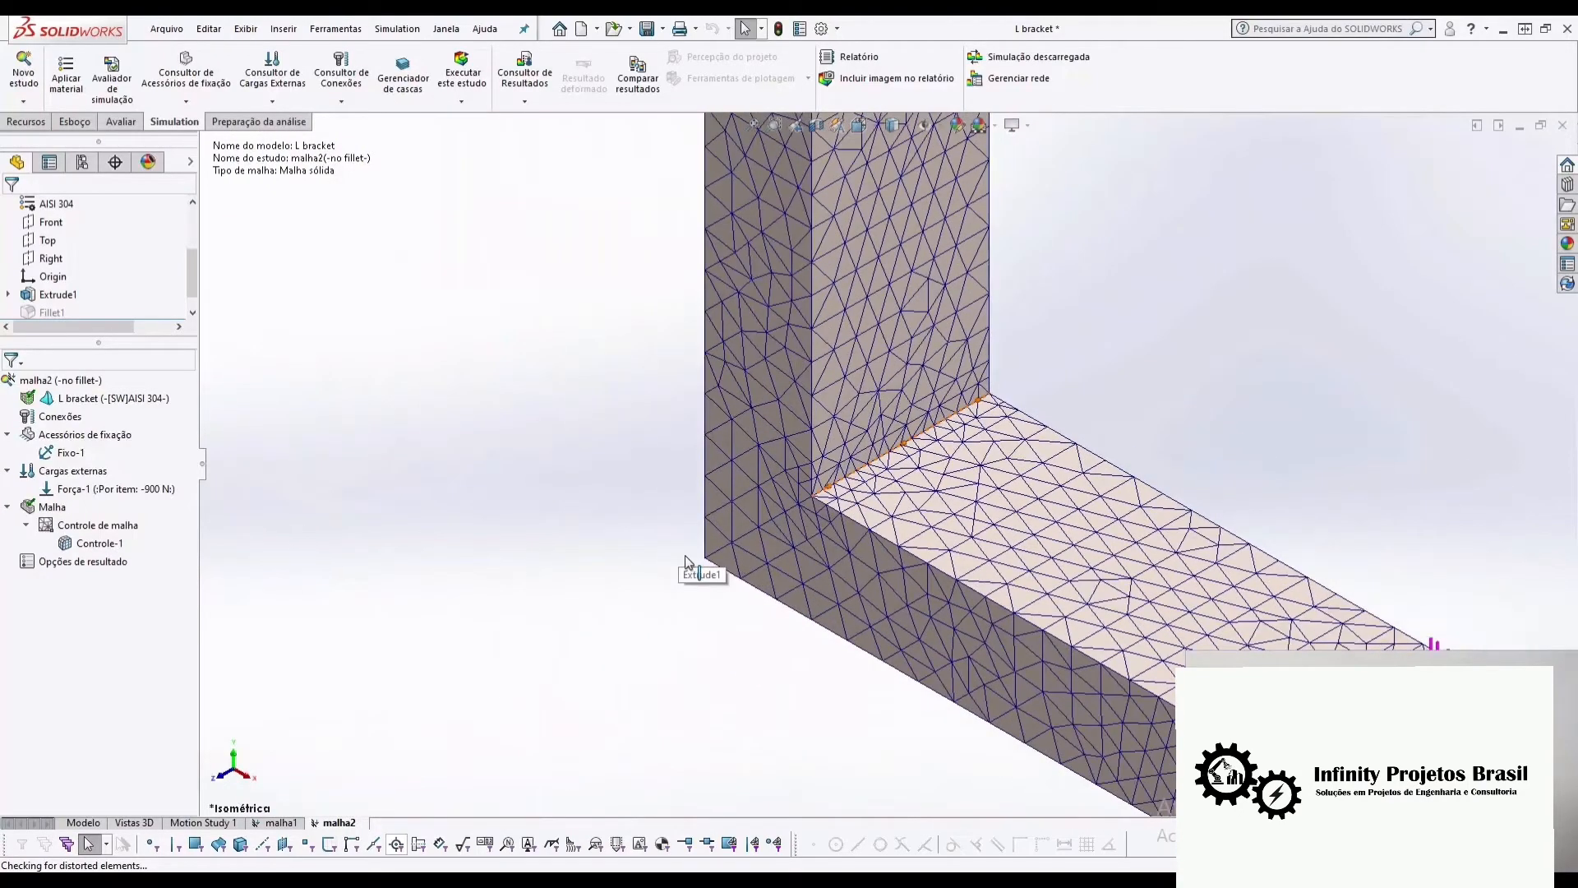
{"action": "right_click", "coordinate": [53, 507]}
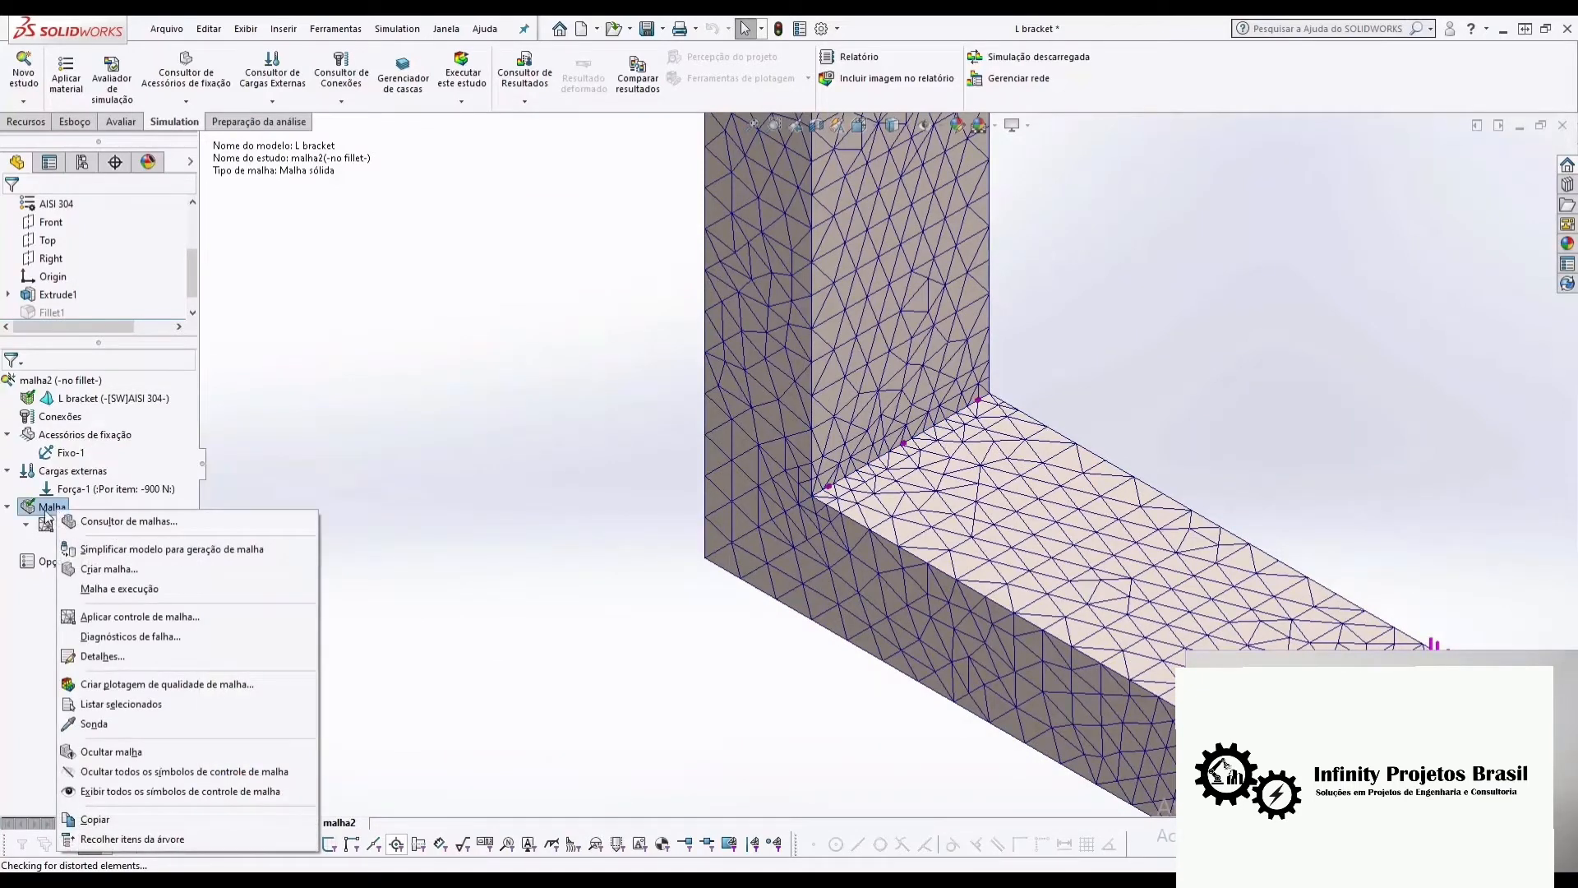
{"action": "left_click", "coordinate": [165, 774]}
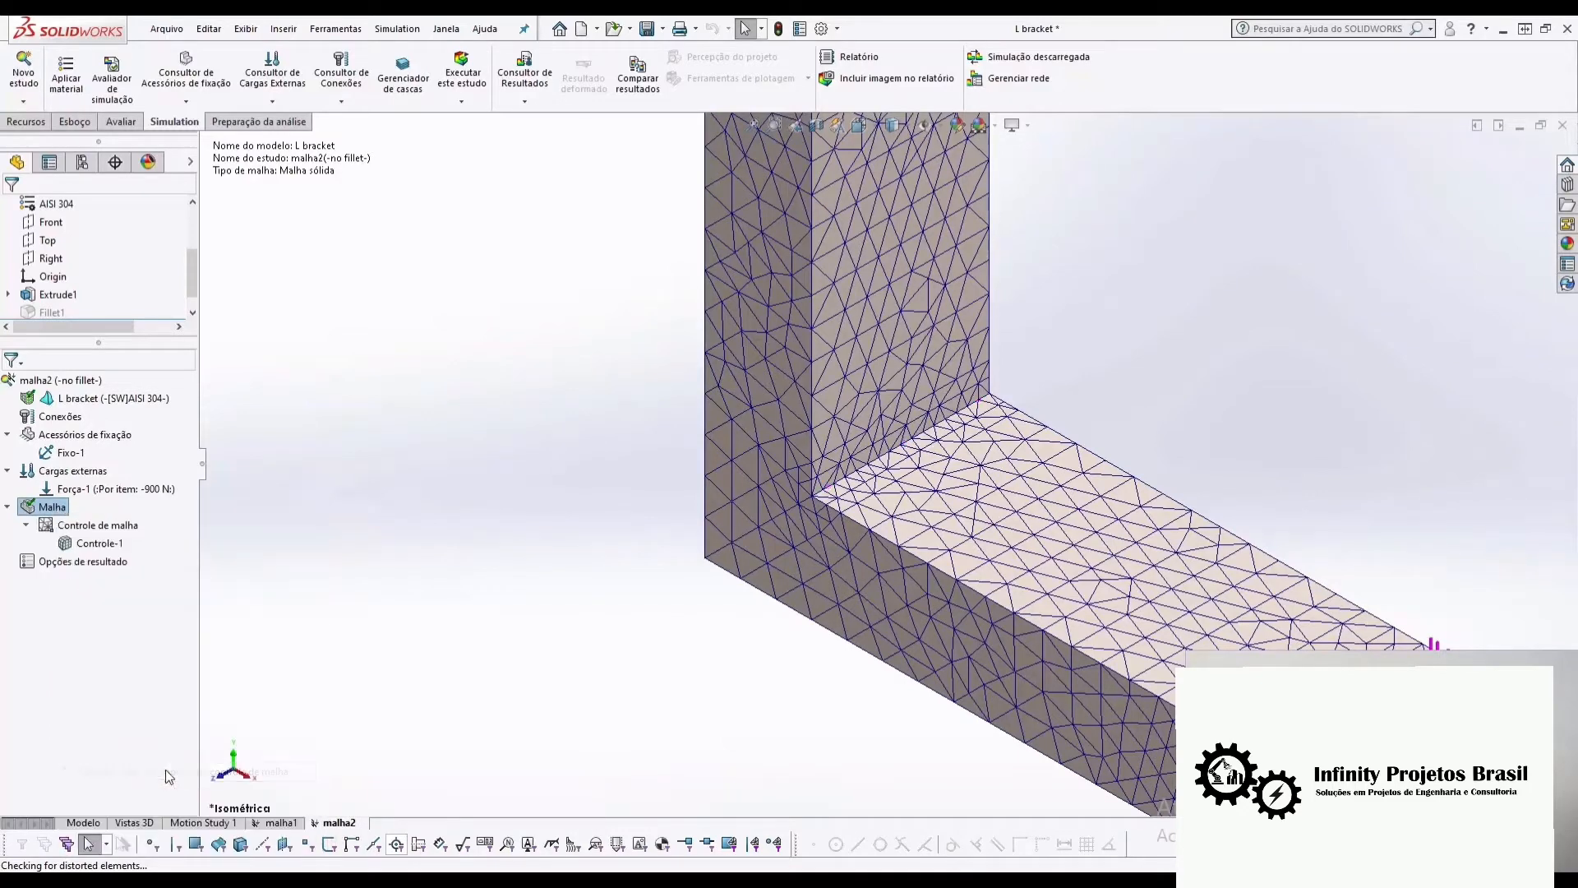
{"action": "key", "text": "f"}
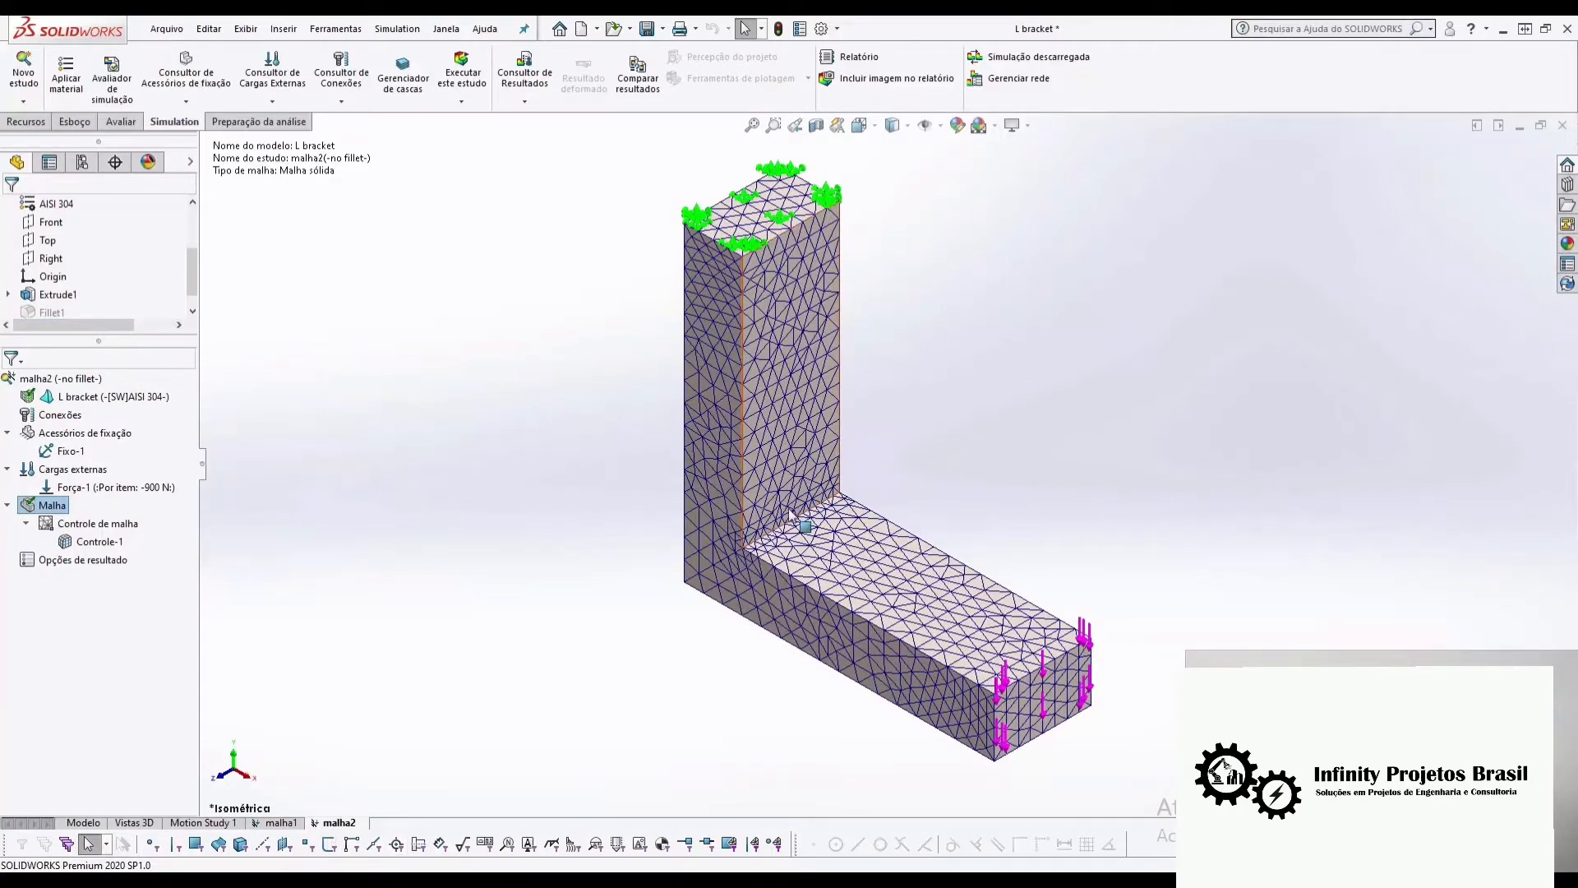
- Inspect the refined mesh at malha2's inner corner and show the malha1 mesh for comparison
{"action": "scroll", "coordinate": [811, 545], "scroll_direction": "down", "scroll_amount": 5}
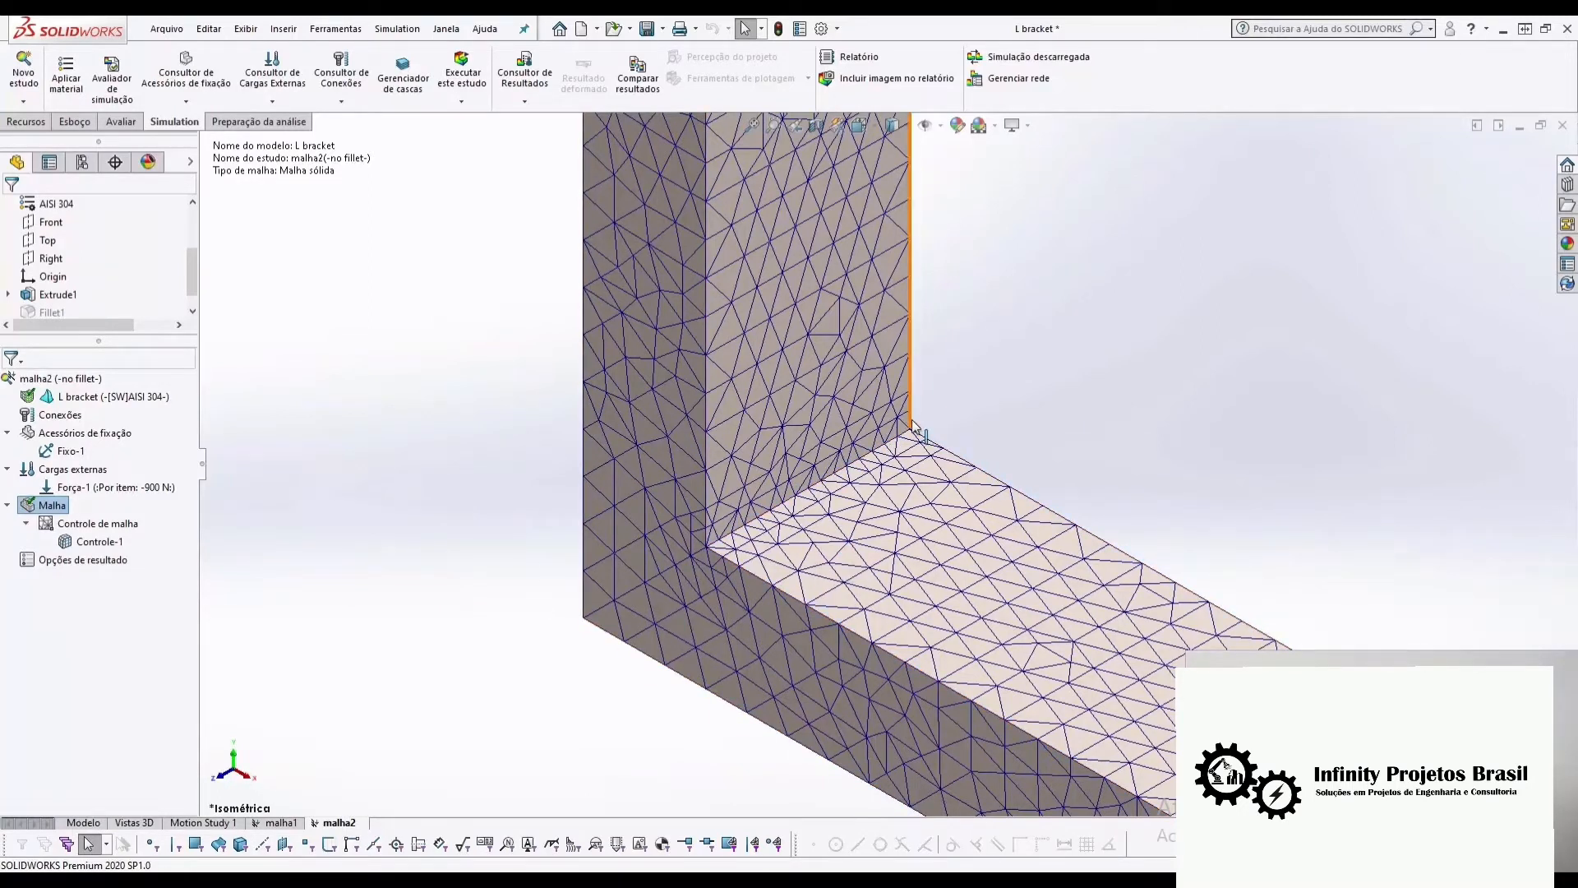
{"action": "left_click", "coordinate": [279, 823]}
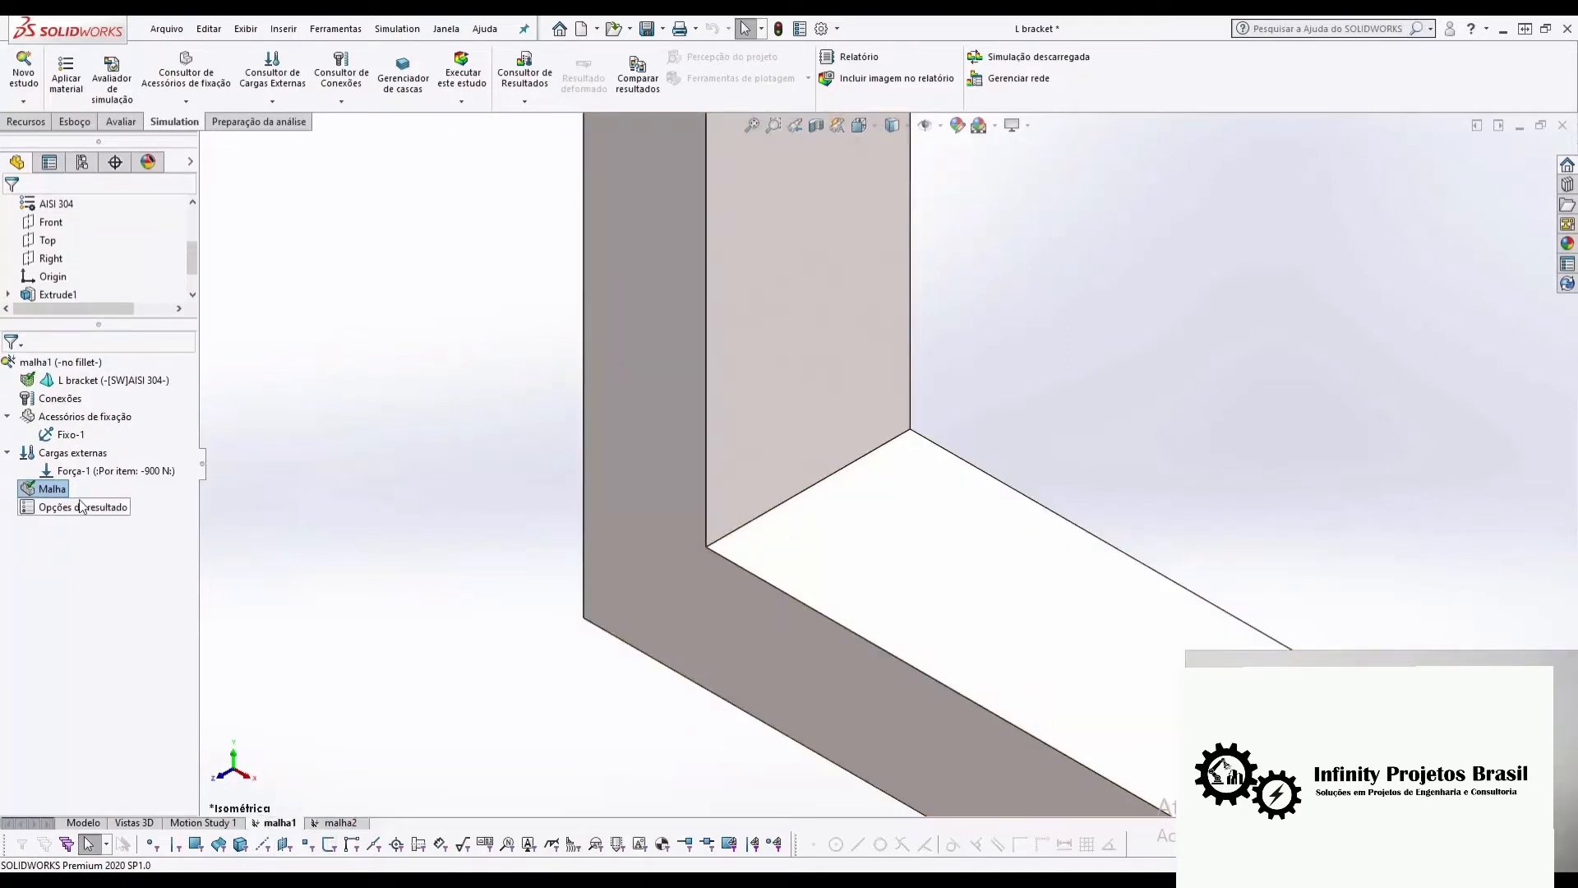
{"action": "right_click", "coordinate": [55, 489]}
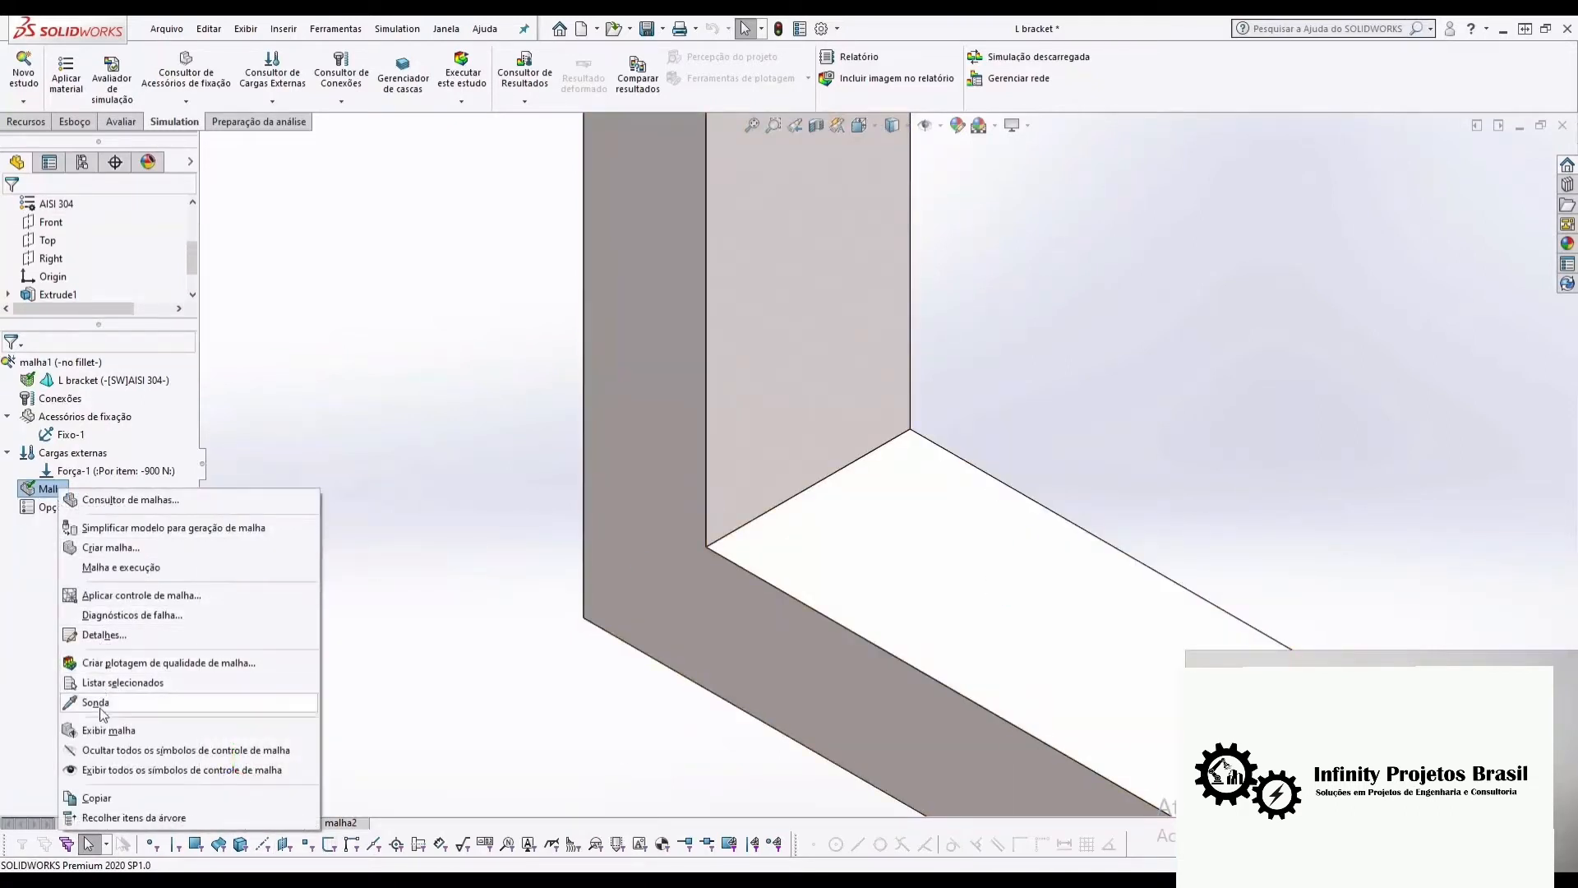
{"action": "left_click", "coordinate": [101, 734]}
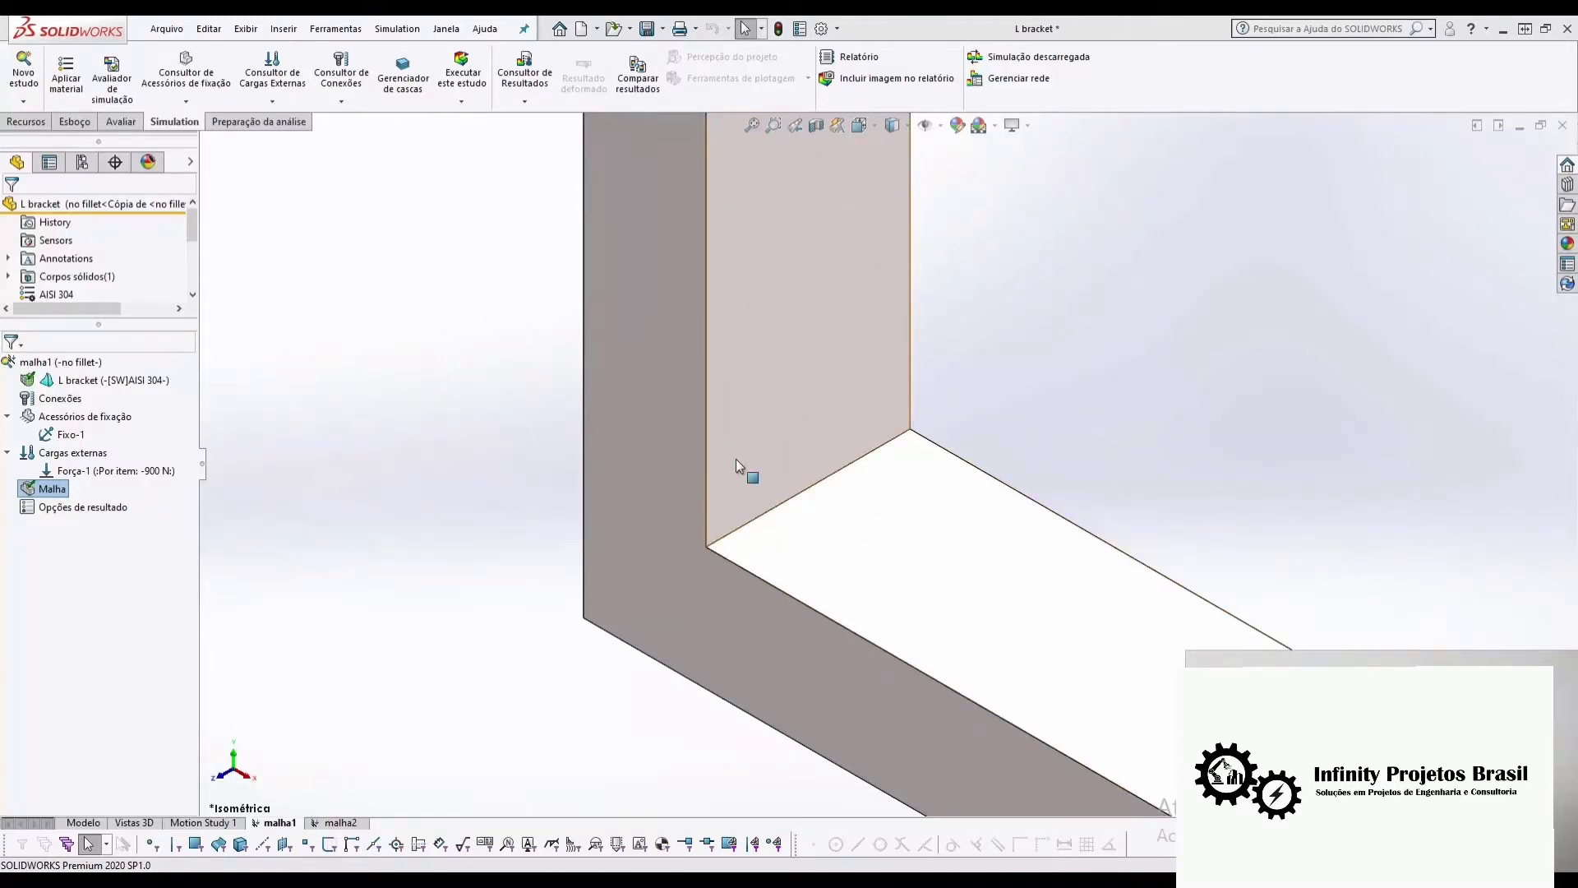
- Copy the malha2 study to a new static study named malha3, keeping the no fillet configuration
{"action": "left_click", "coordinate": [333, 823]}
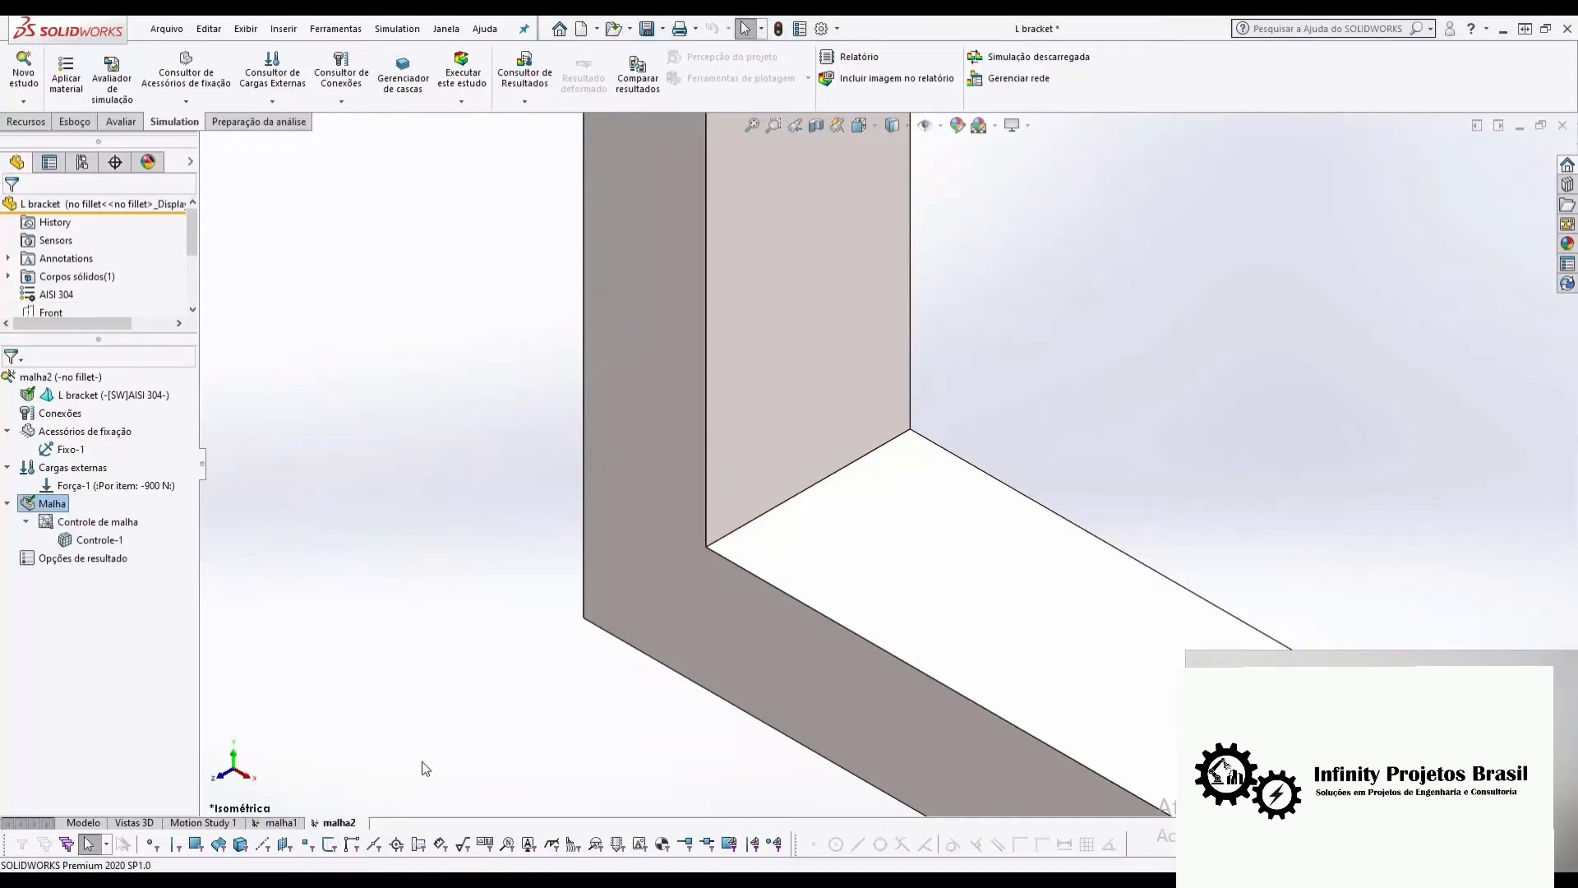
{"action": "right_click", "coordinate": [331, 824]}
{"action": "left_click", "coordinate": [355, 697]}
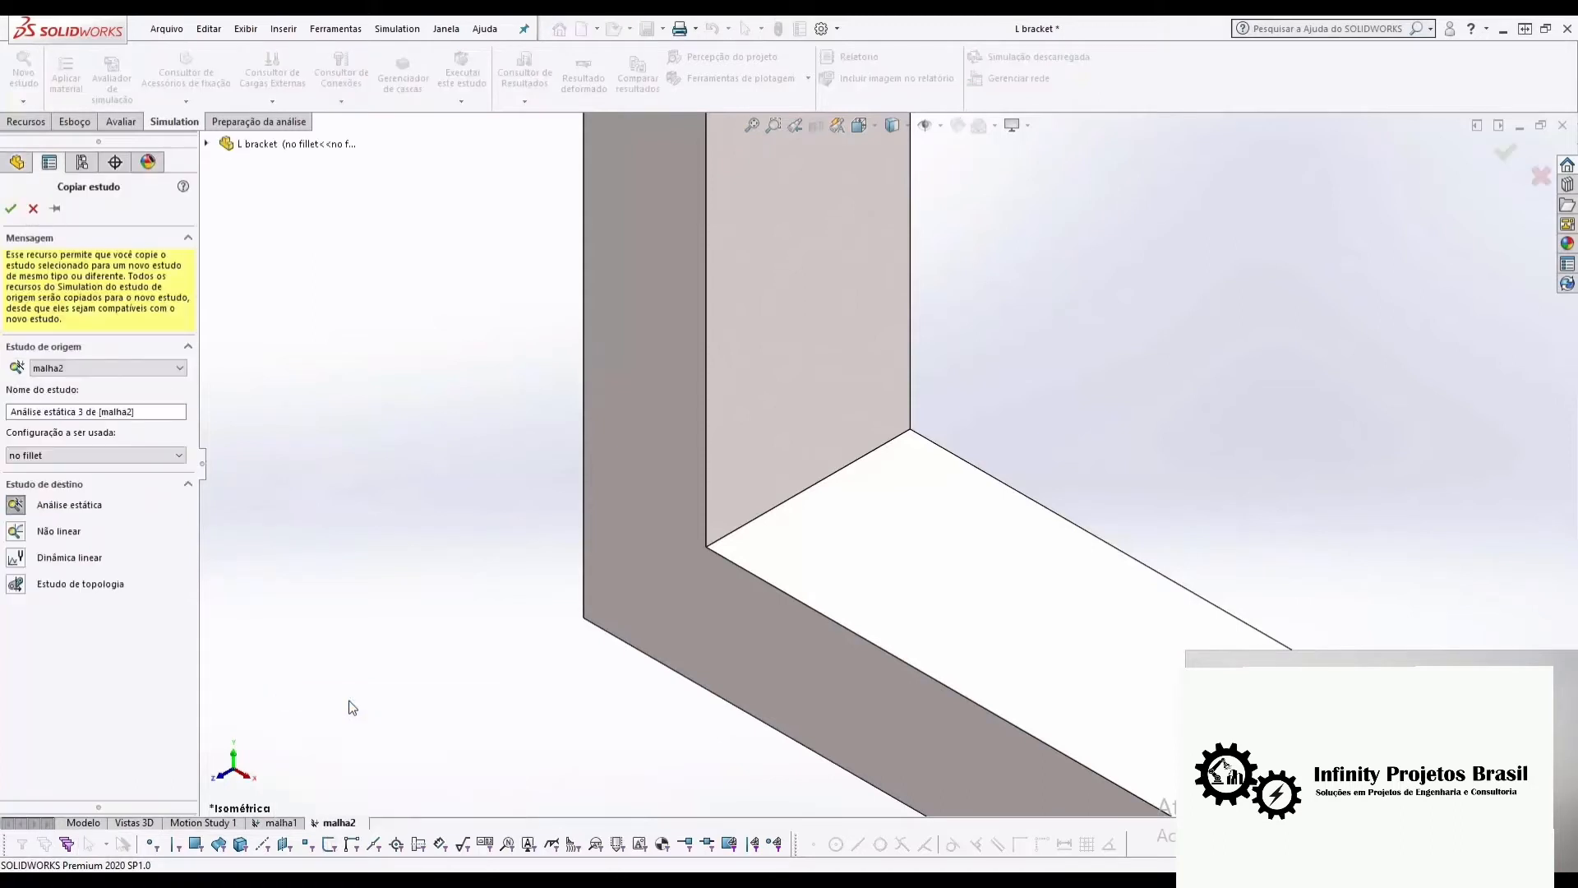
{"action": "left_click_drag", "start_coordinate": [138, 412], "coordinate": [8, 412]}
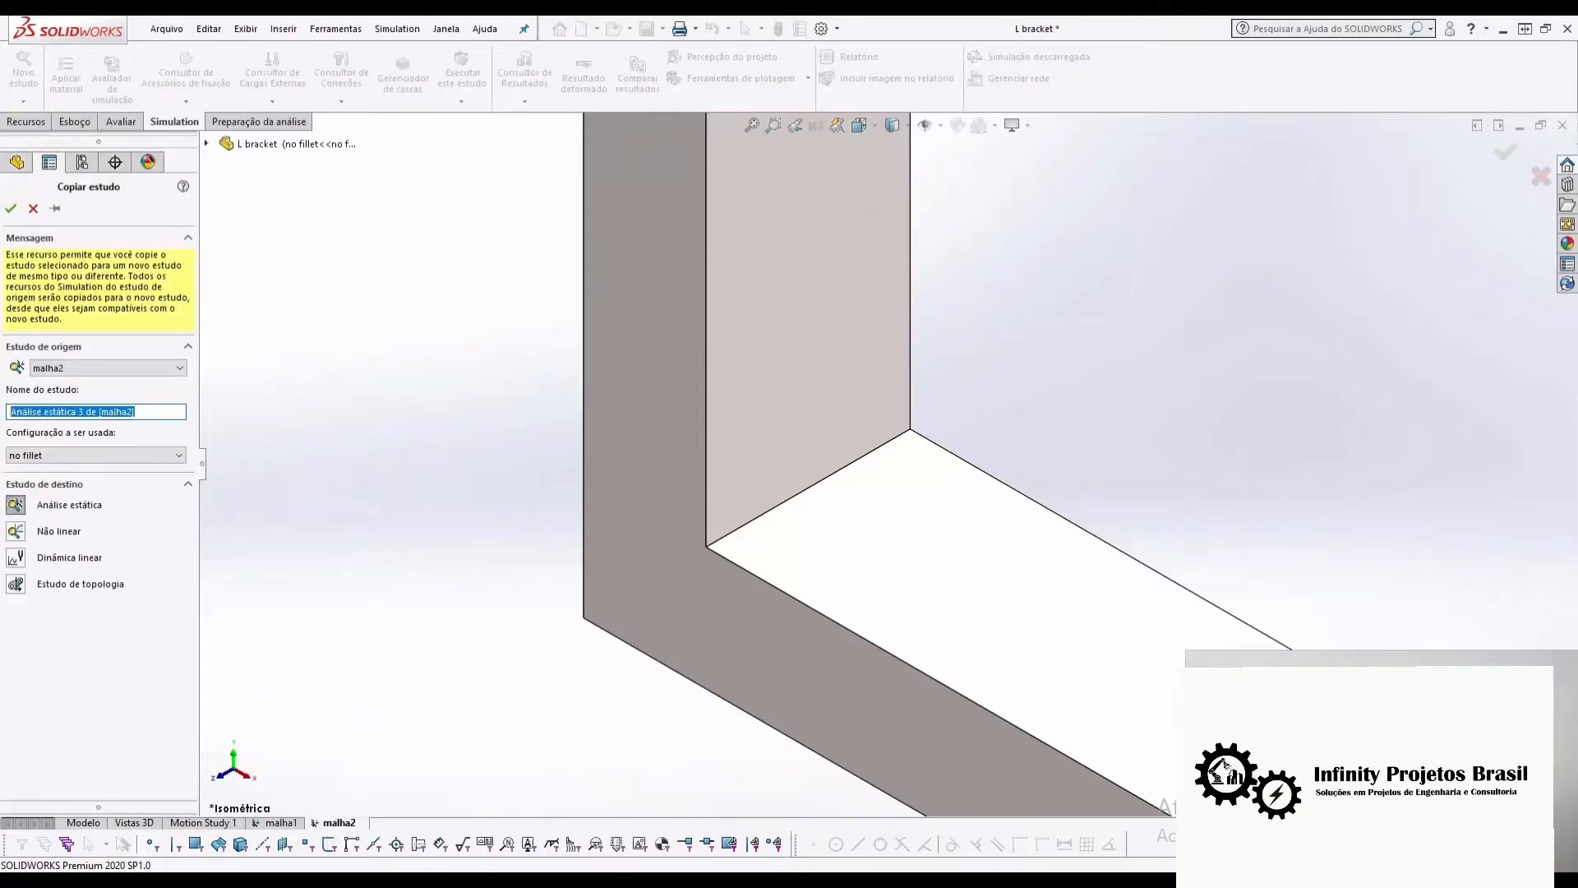
{"action": "type", "text": "malha3"}
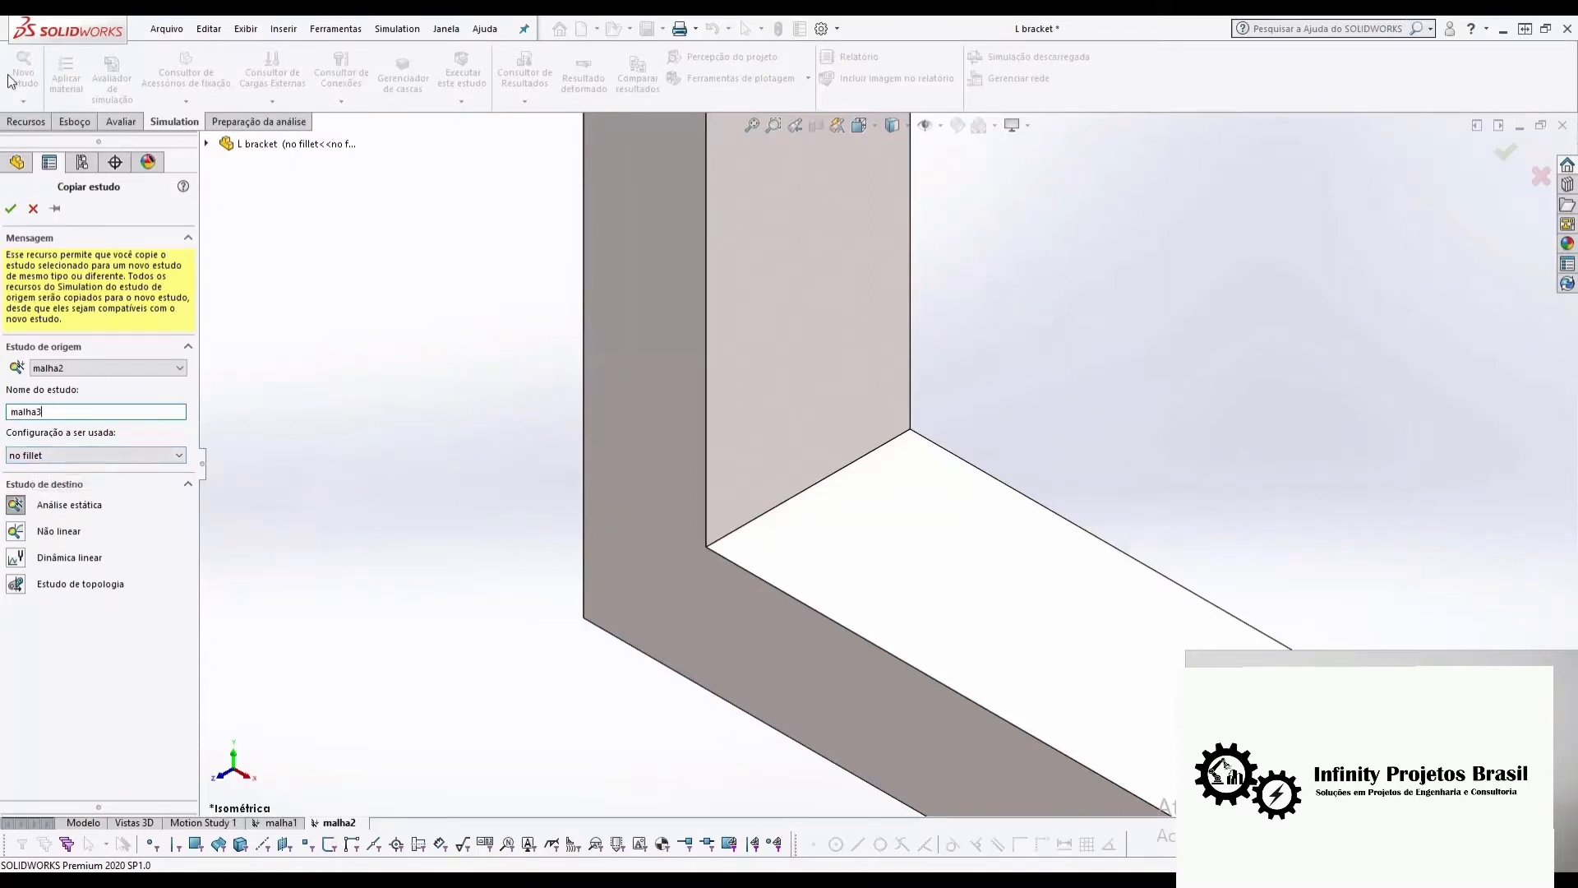
{"action": "left_click", "coordinate": [10, 208]}
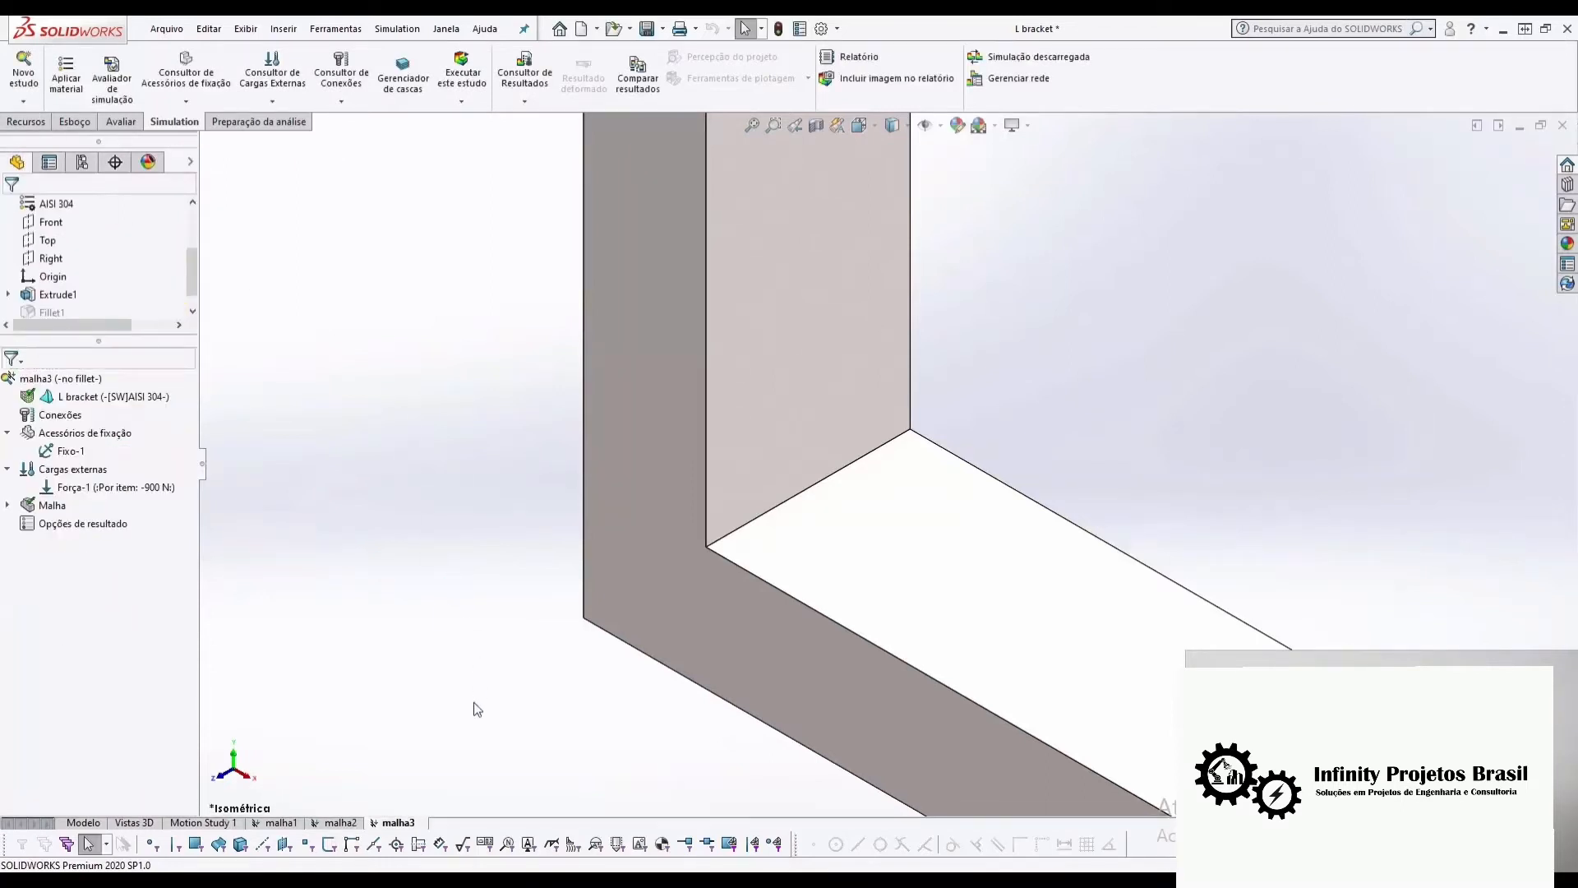
- Set the element size of malha3's inner corner edge mesh control to 0.508 mm
{"action": "left_click", "coordinate": [9, 506]}
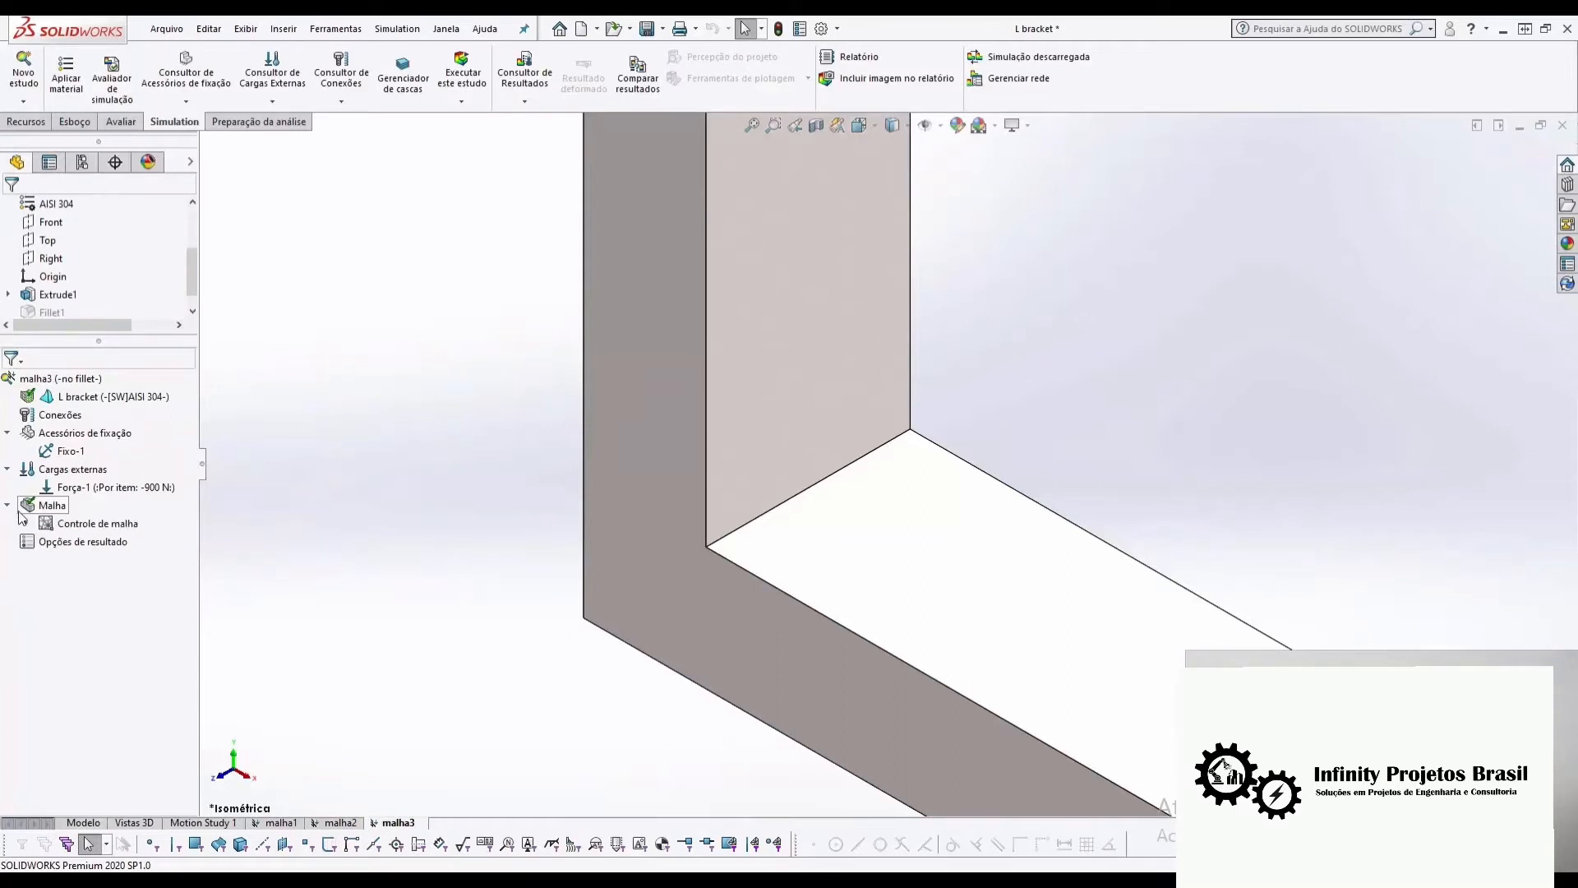
{"action": "left_click", "coordinate": [25, 523]}
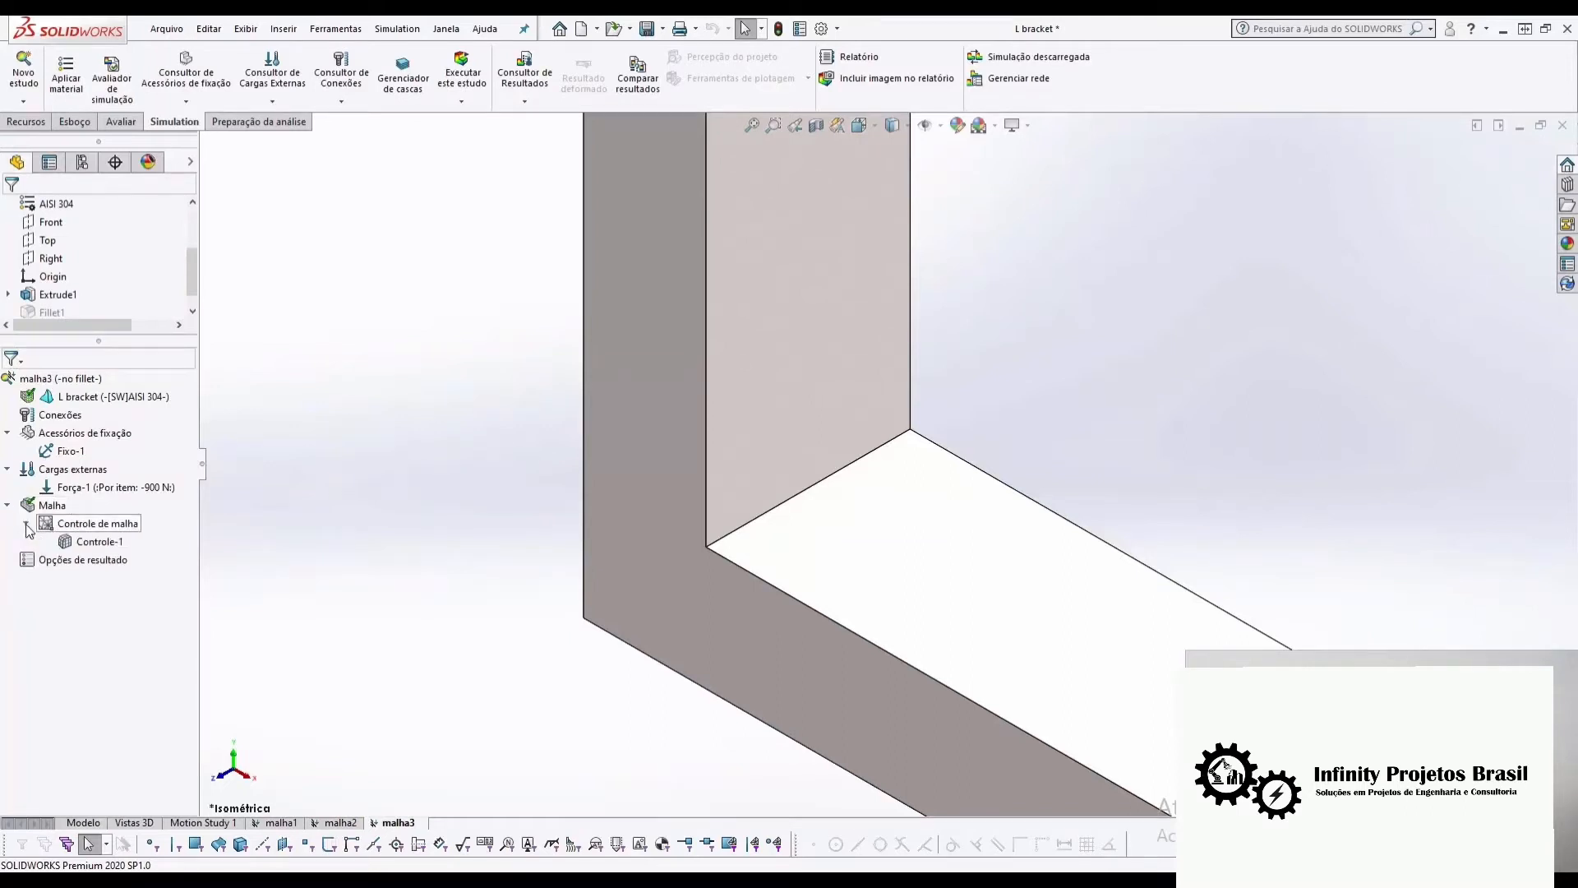
{"action": "double_click", "coordinate": [91, 542]}
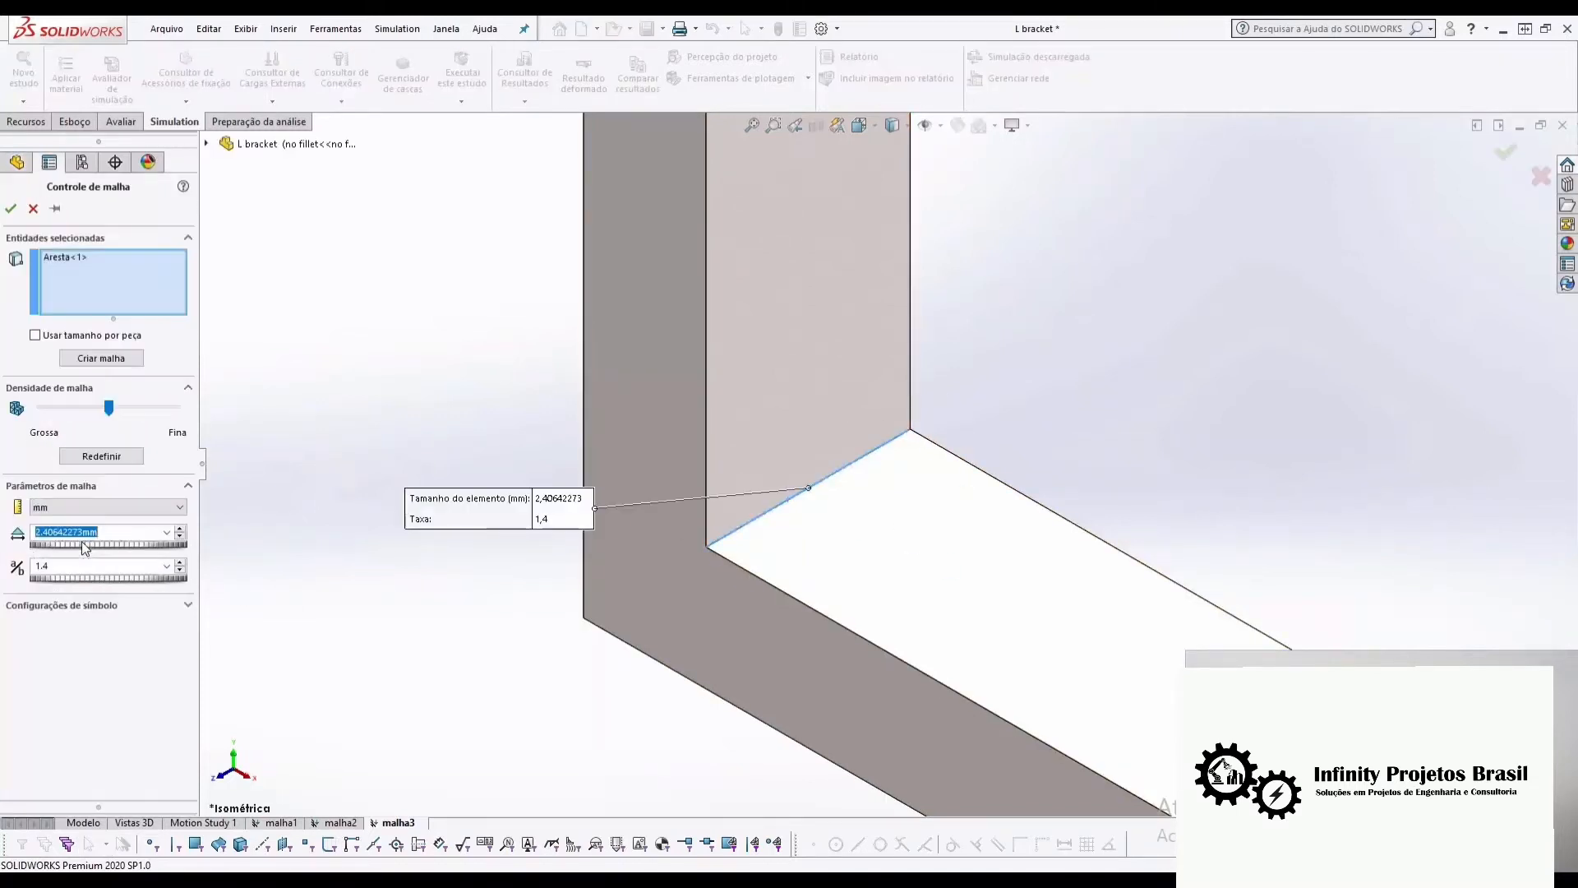
{"action": "type", "text": "0,58"}
{"action": "key", "text": "BackSpace"}
{"action": "type", "text": "08"}
{"action": "left_click", "coordinate": [11, 208]}
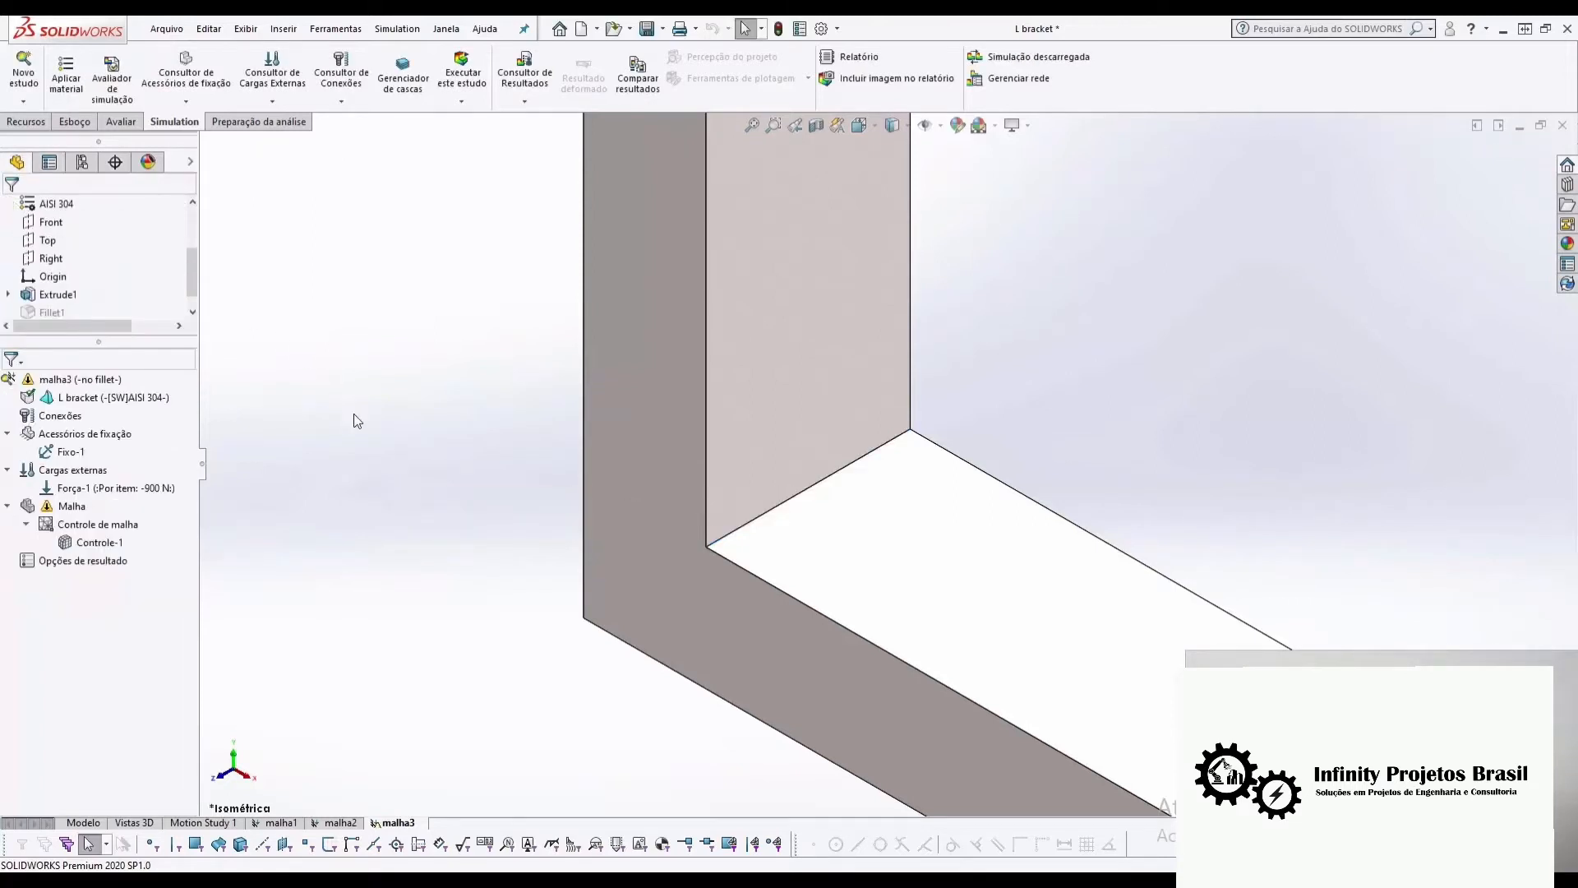
- Mesh the malha3 study with mesh parameters enabled, keeping the curvature-based type, default element sizes and high quality, and inspect the refined corner
{"action": "right_click", "coordinate": [71, 507]}
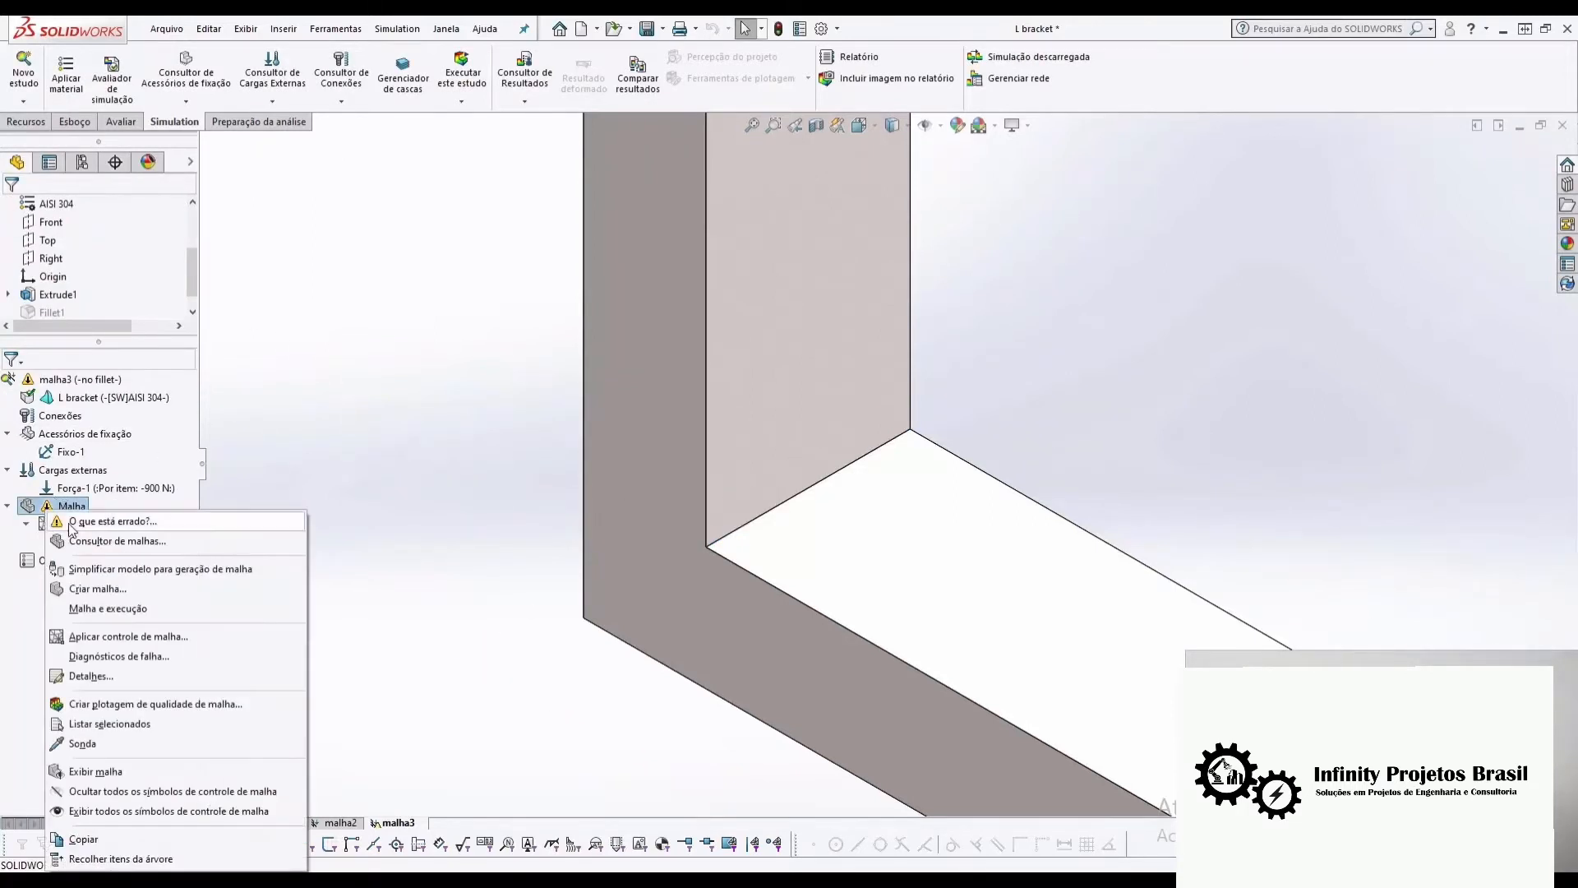
{"action": "left_click", "coordinate": [90, 588]}
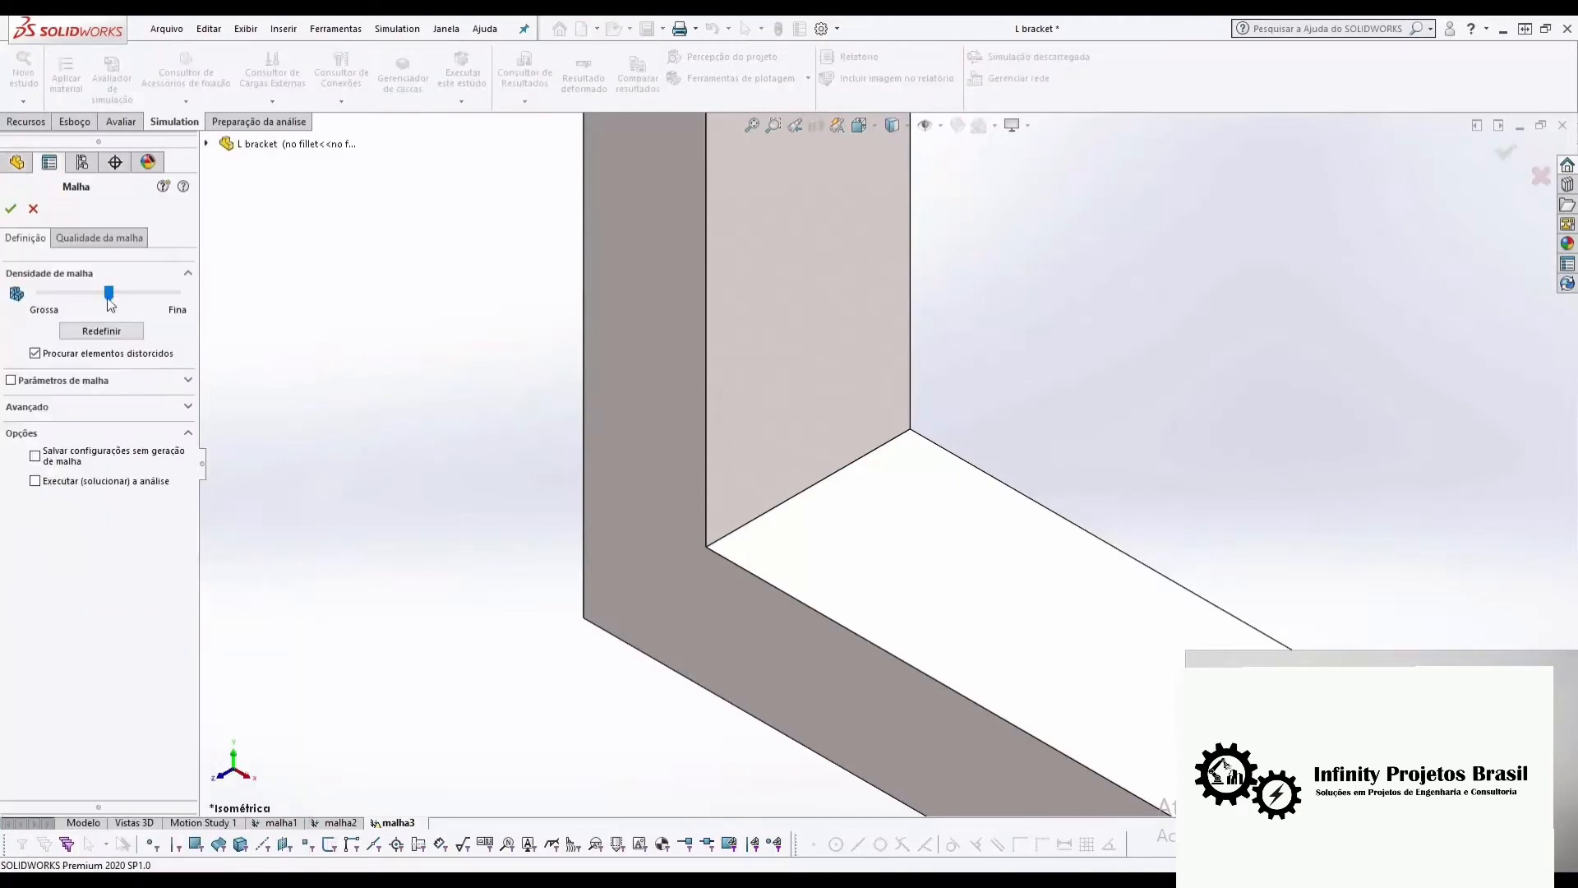
{"action": "left_click", "coordinate": [51, 383]}
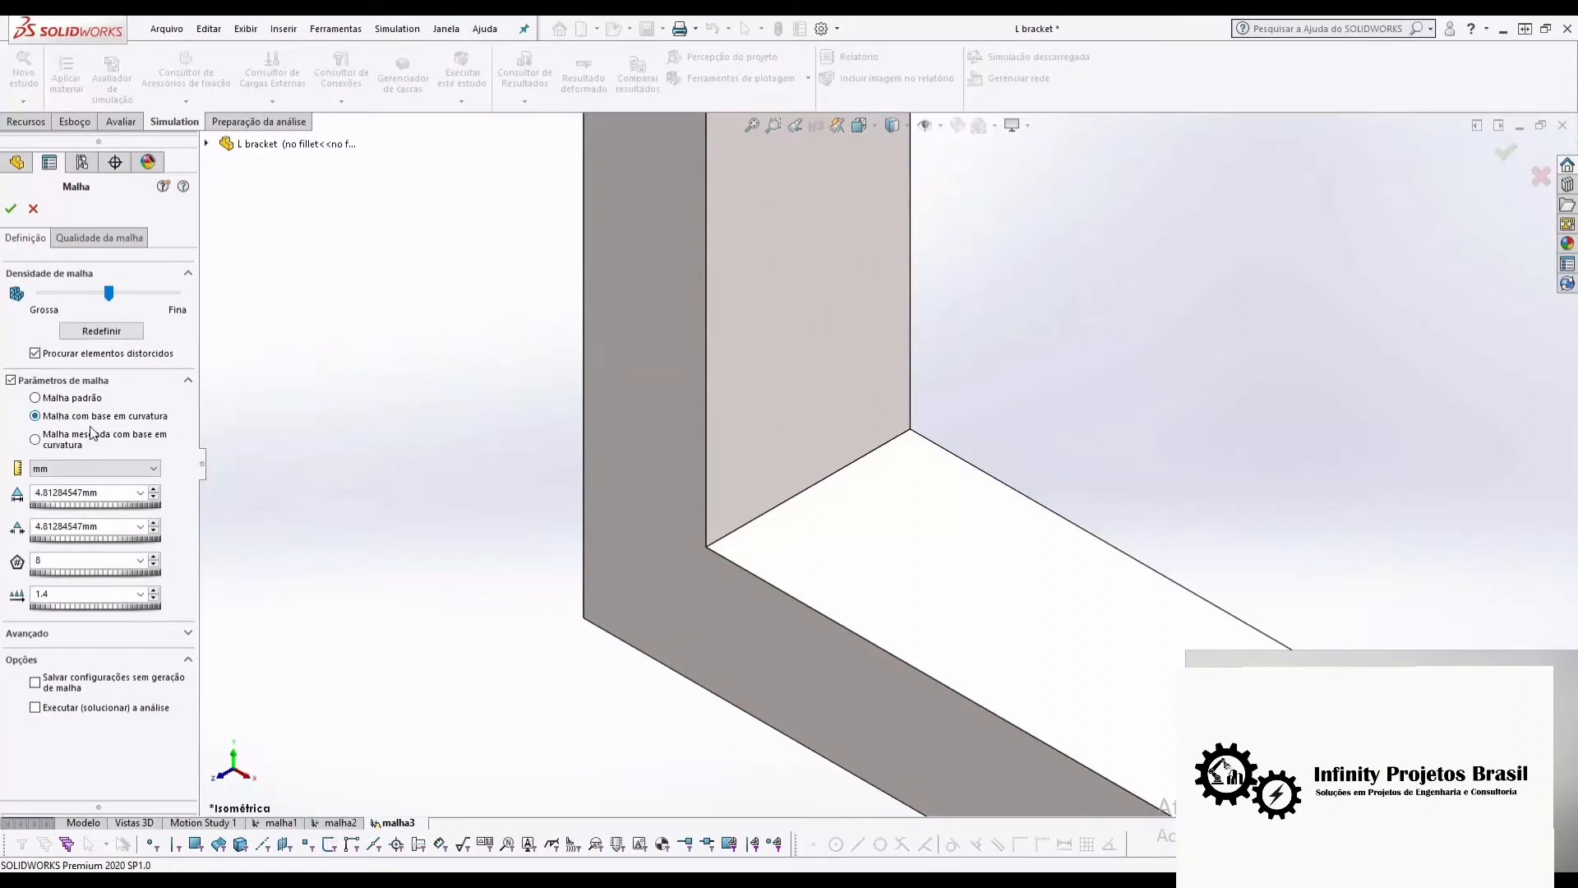
{"action": "left_click", "coordinate": [98, 239]}
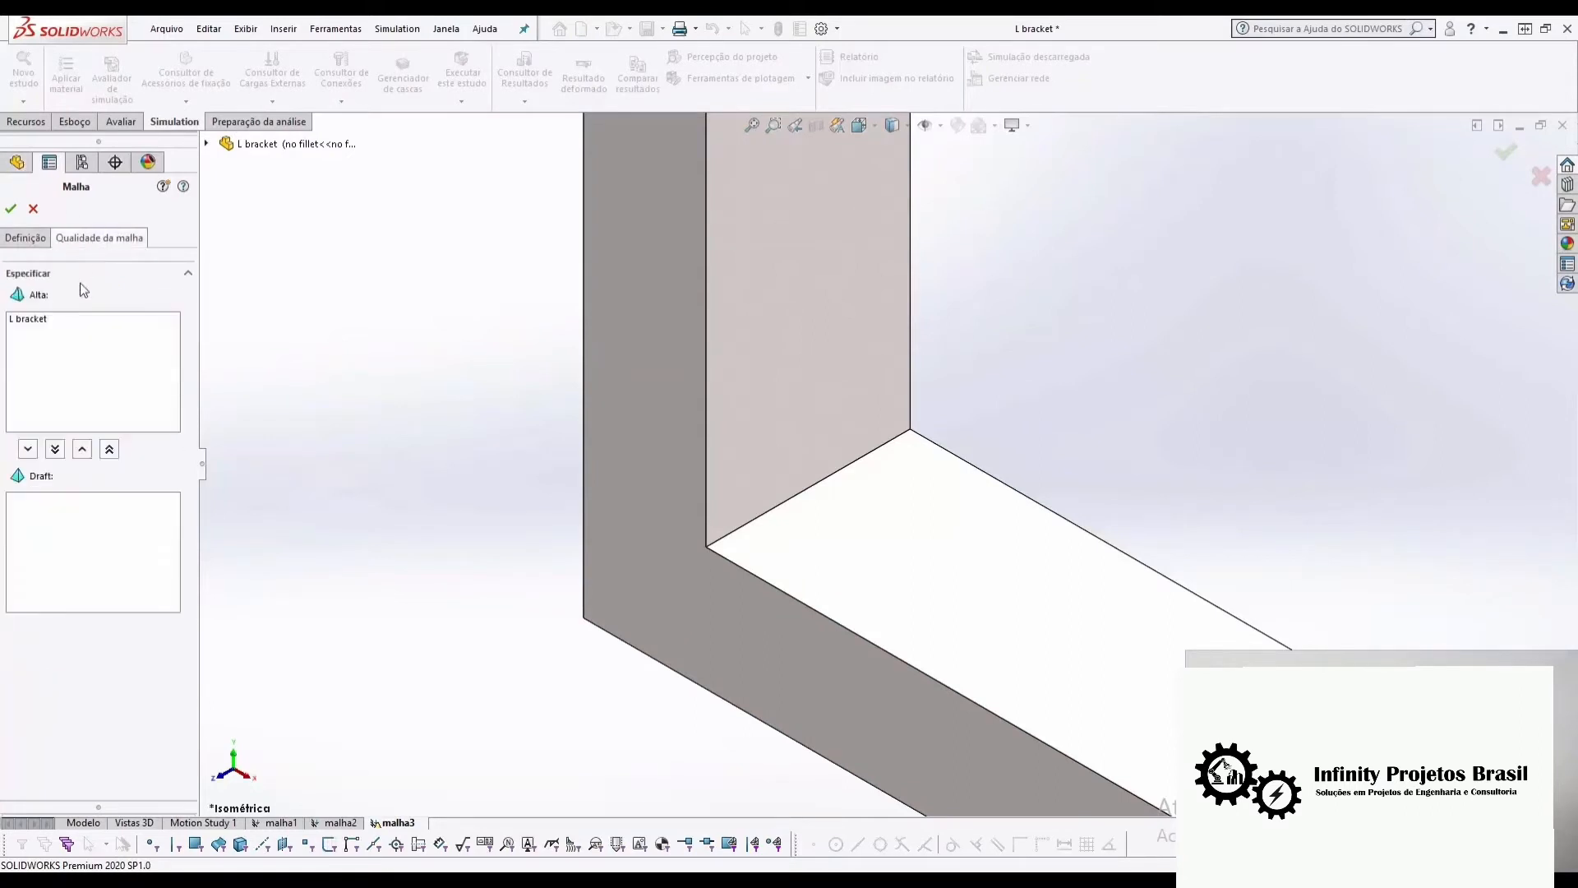
{"action": "left_click", "coordinate": [10, 210]}
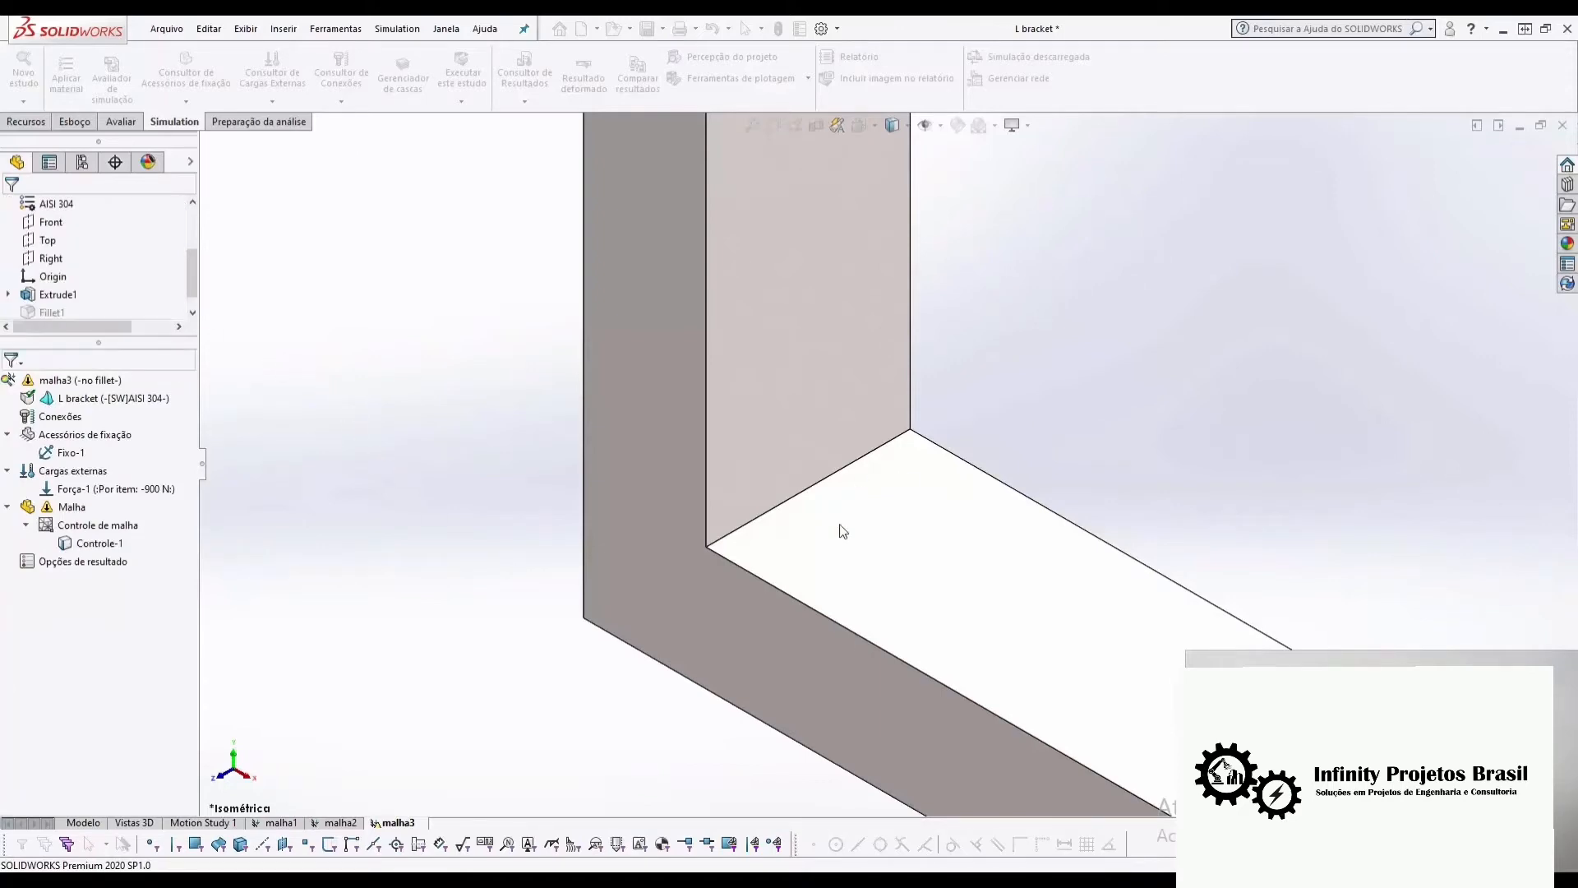
{"action": "scroll", "coordinate": [834, 532], "scroll_direction": "down", "scroll_amount": 4}
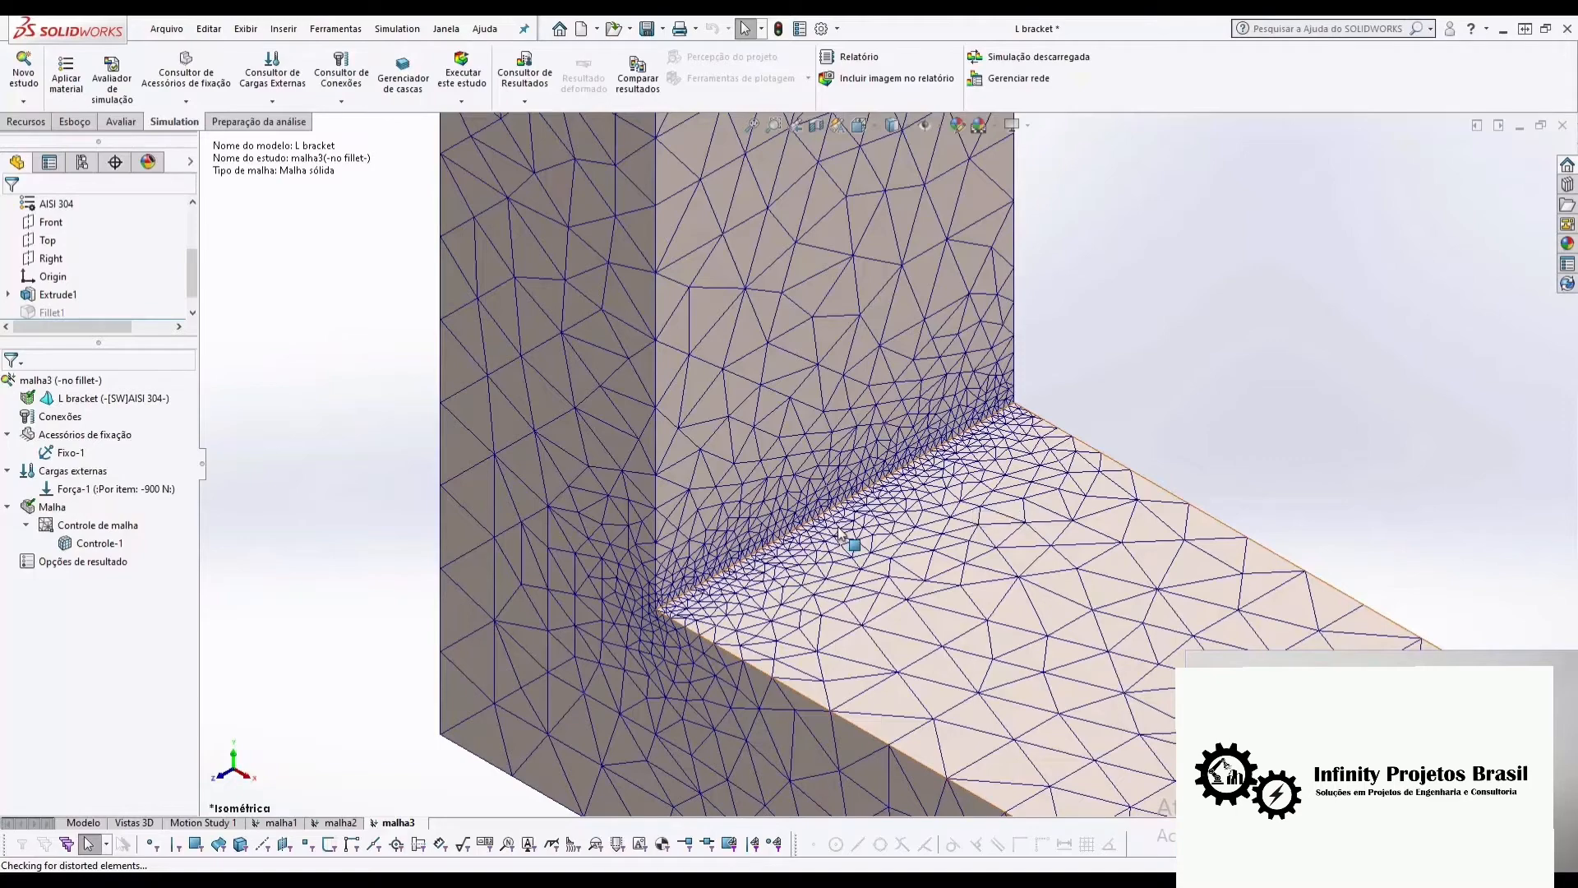
{"action": "key", "text": "f"}
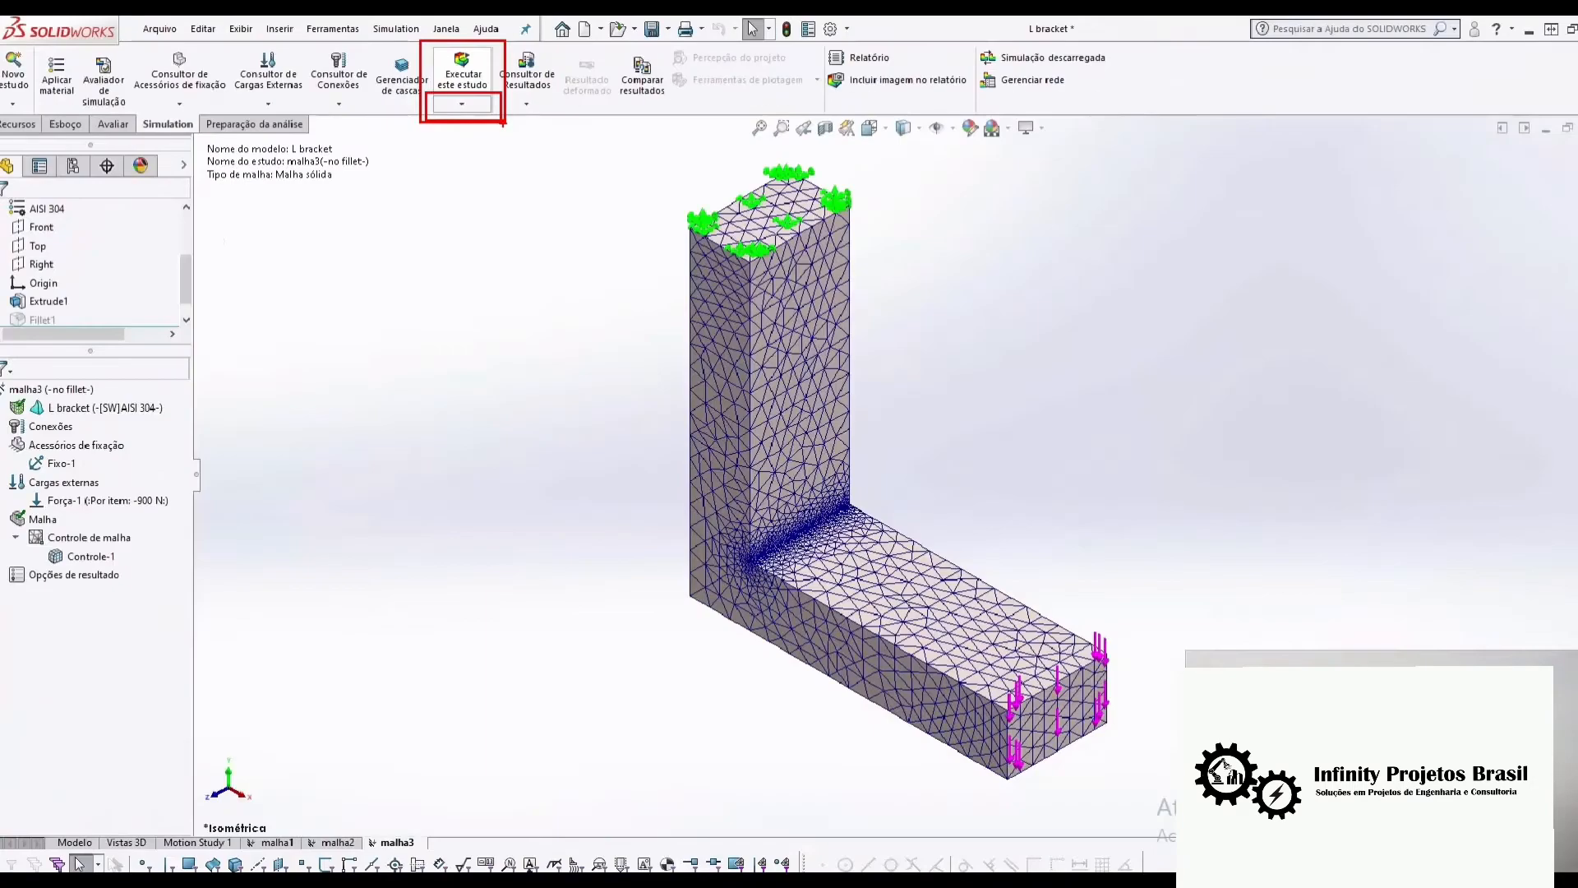
- Run all the studies together and dismiss the run status report
{"action": "left_click", "coordinate": [462, 104]}
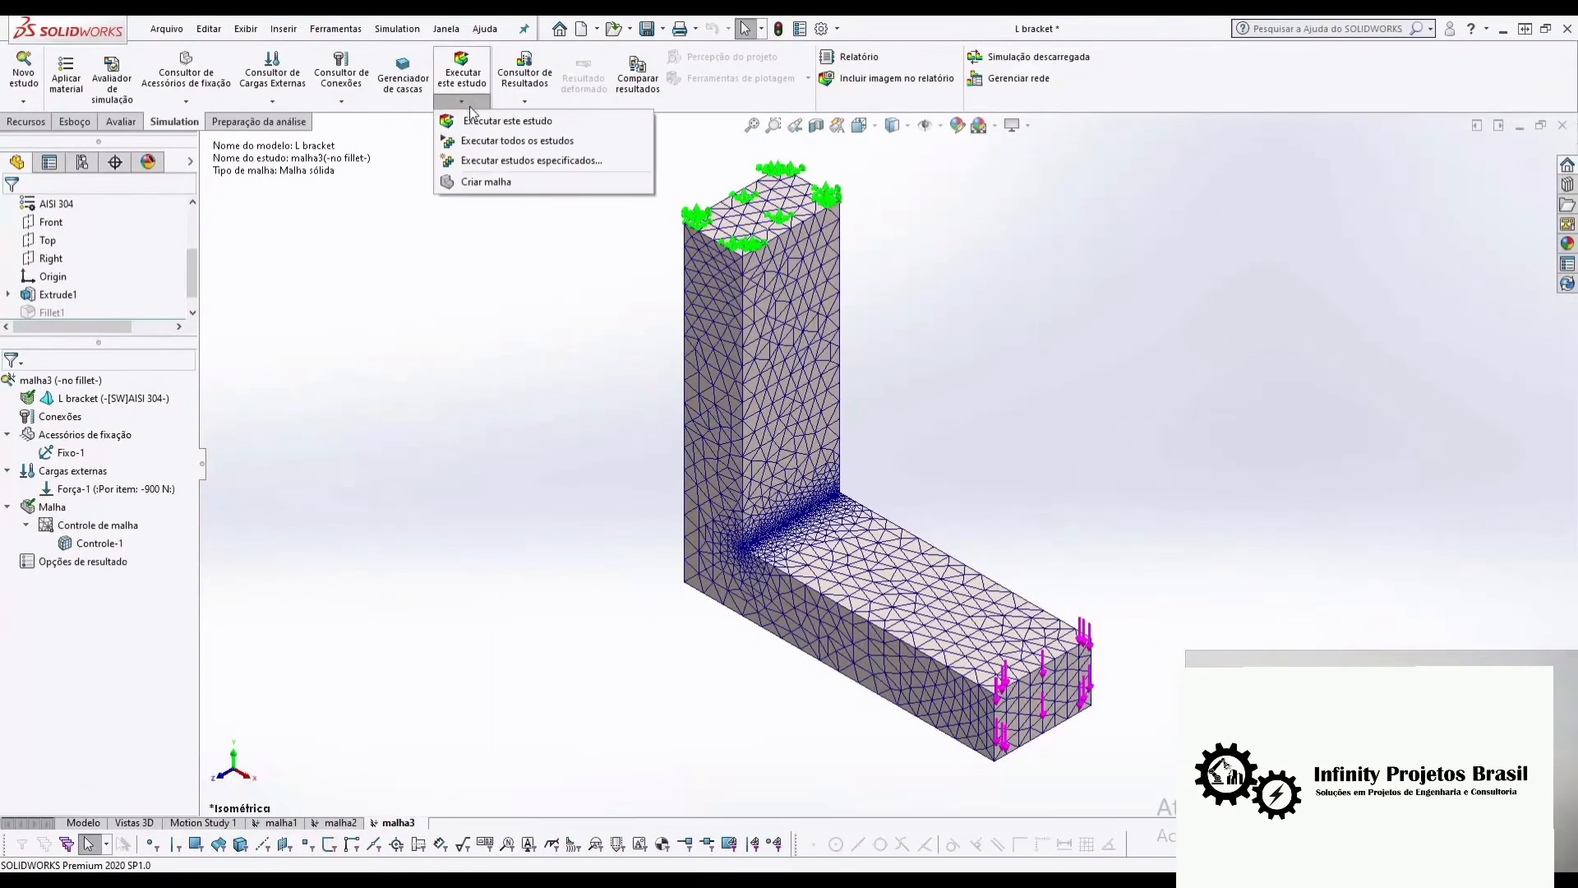
{"action": "left_click", "coordinate": [491, 143]}
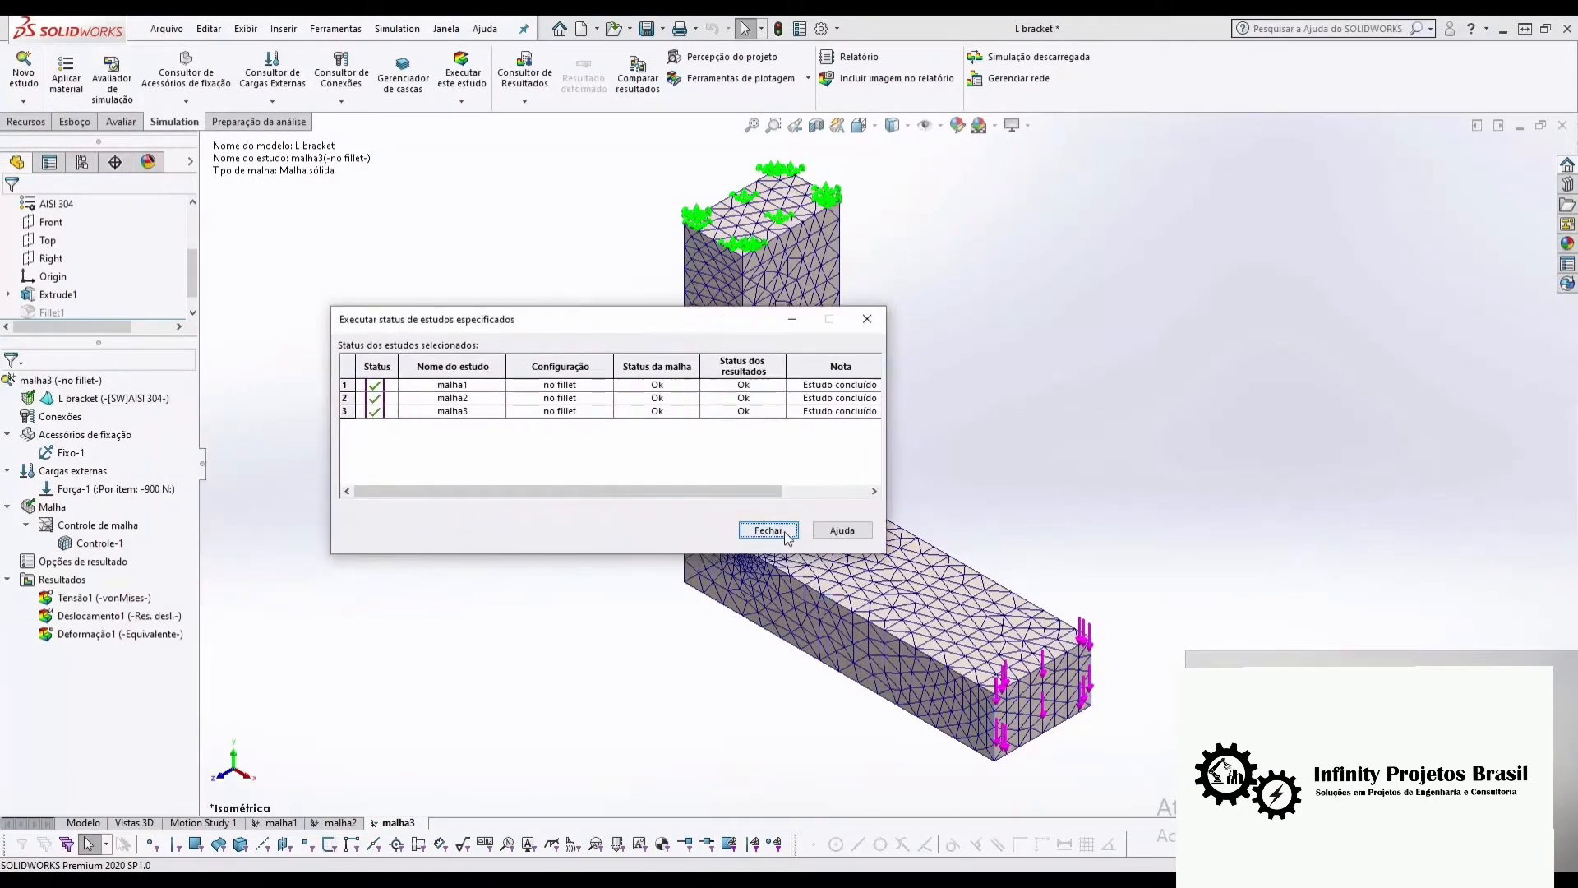
{"action": "left_click", "coordinate": [769, 530]}
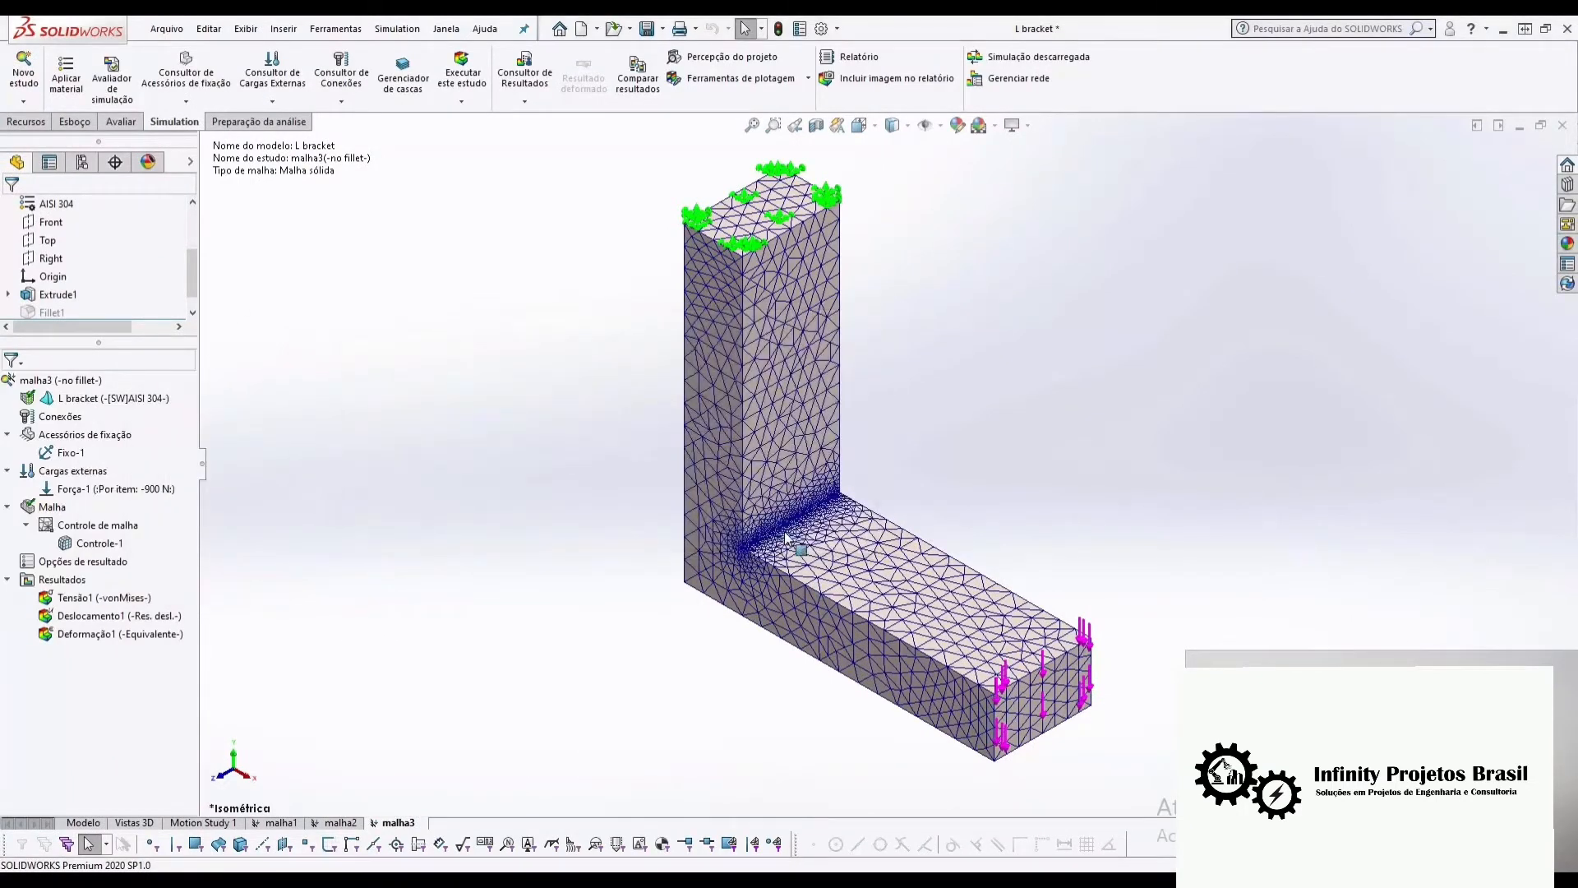
- Display the von Mises stress plot of the malha3 study
{"action": "double_click", "coordinate": [108, 599]}
{"action": "left_click", "coordinate": [92, 618]}
{"action": "double_click", "coordinate": [102, 599]}
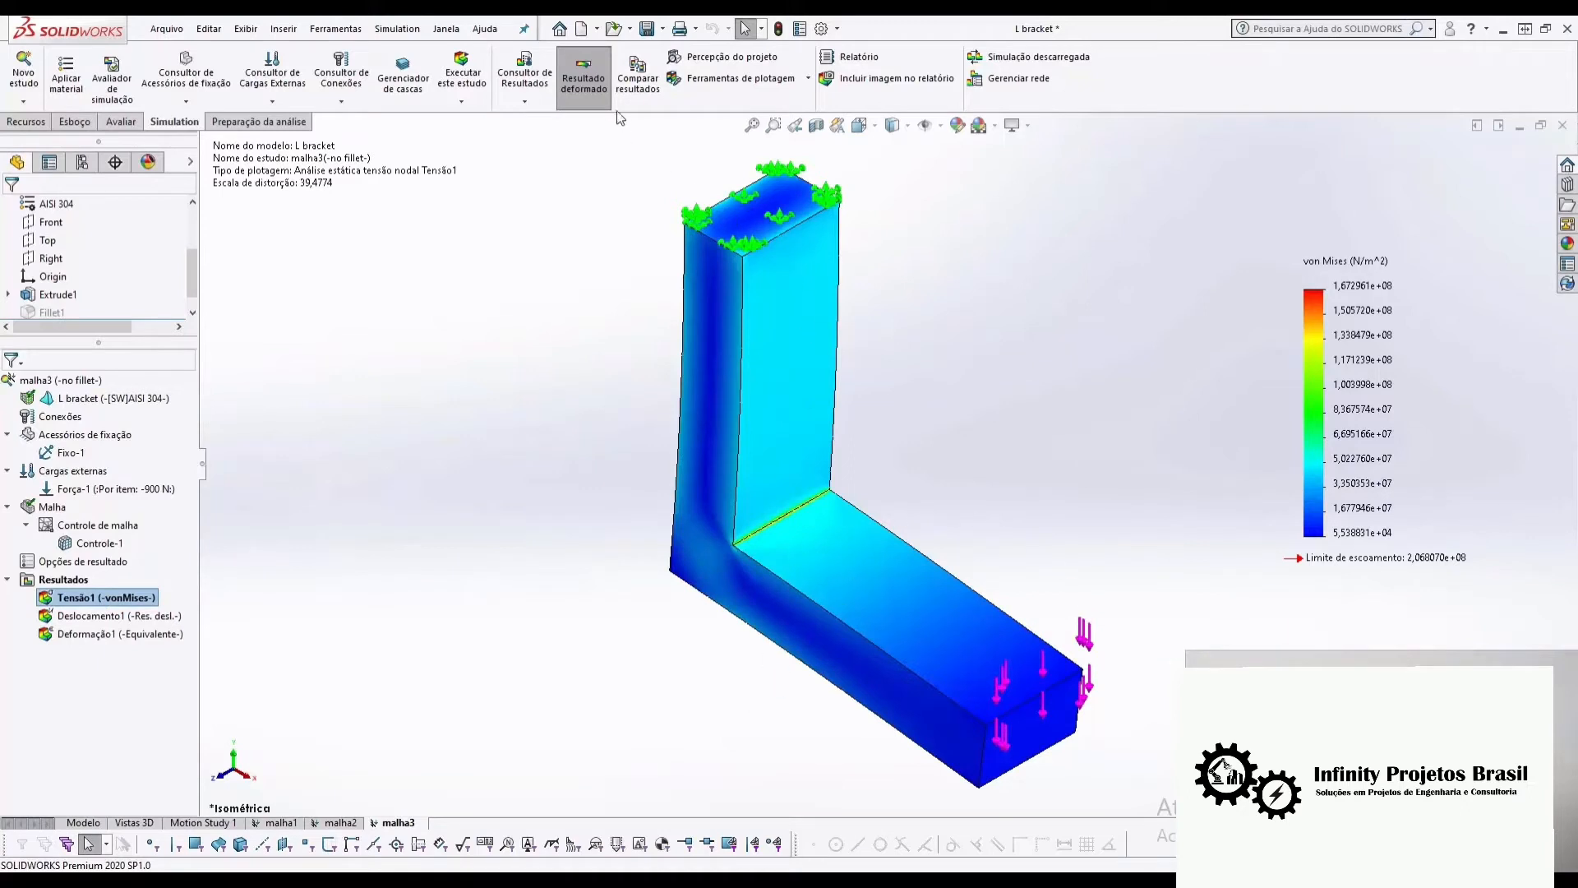
- Compare only the von Mises stress plots of all studies in this configuration side by side, then exit the comparison
{"action": "left_click", "coordinate": [640, 83]}
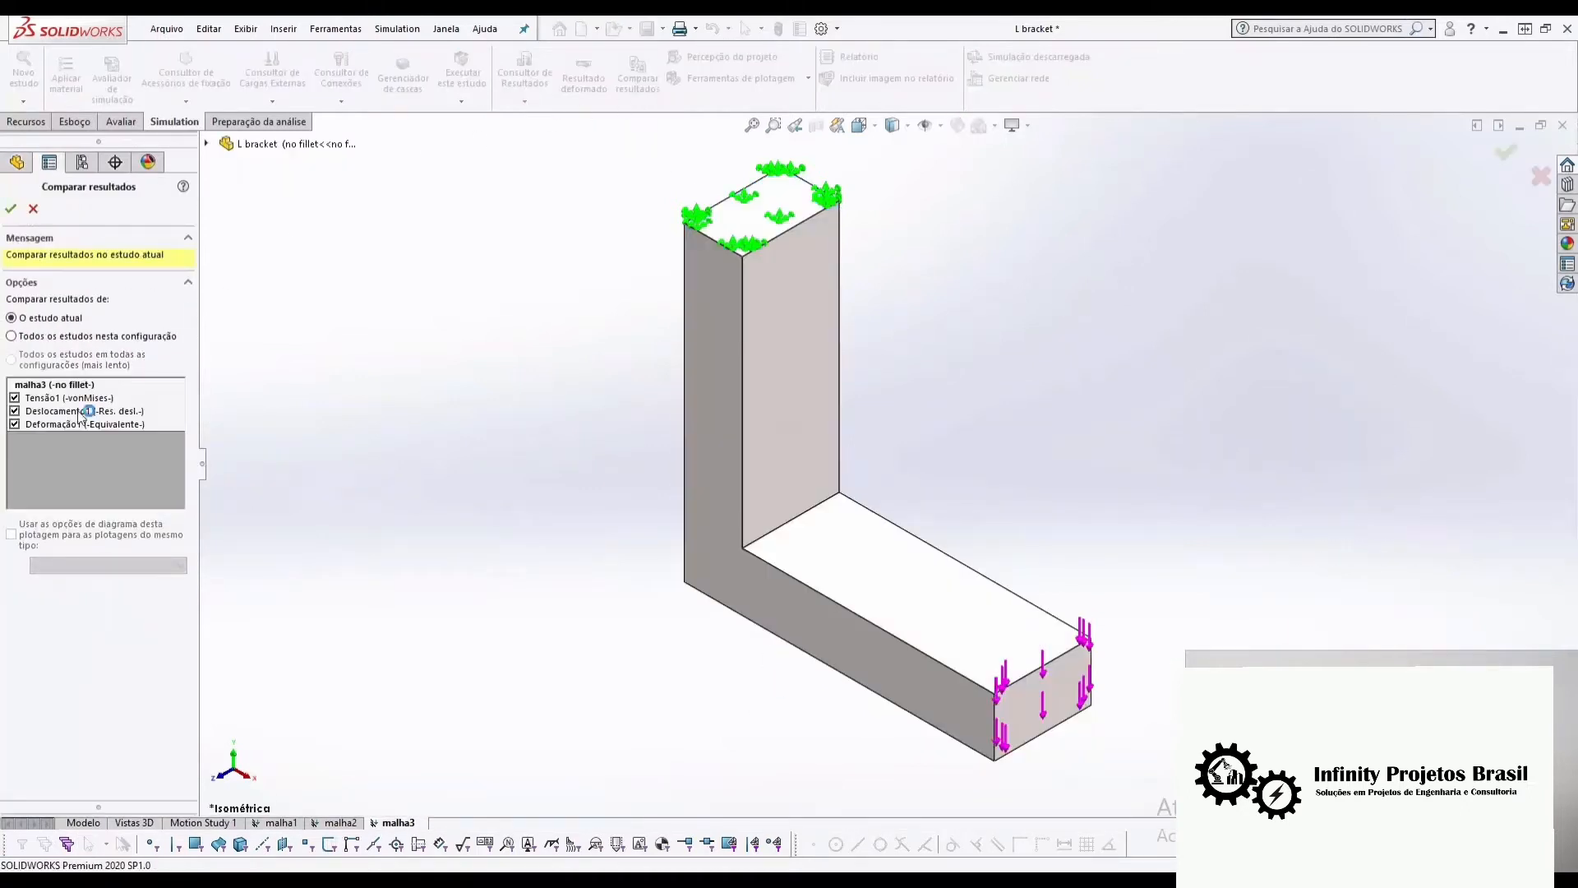
{"action": "left_click", "coordinate": [12, 337]}
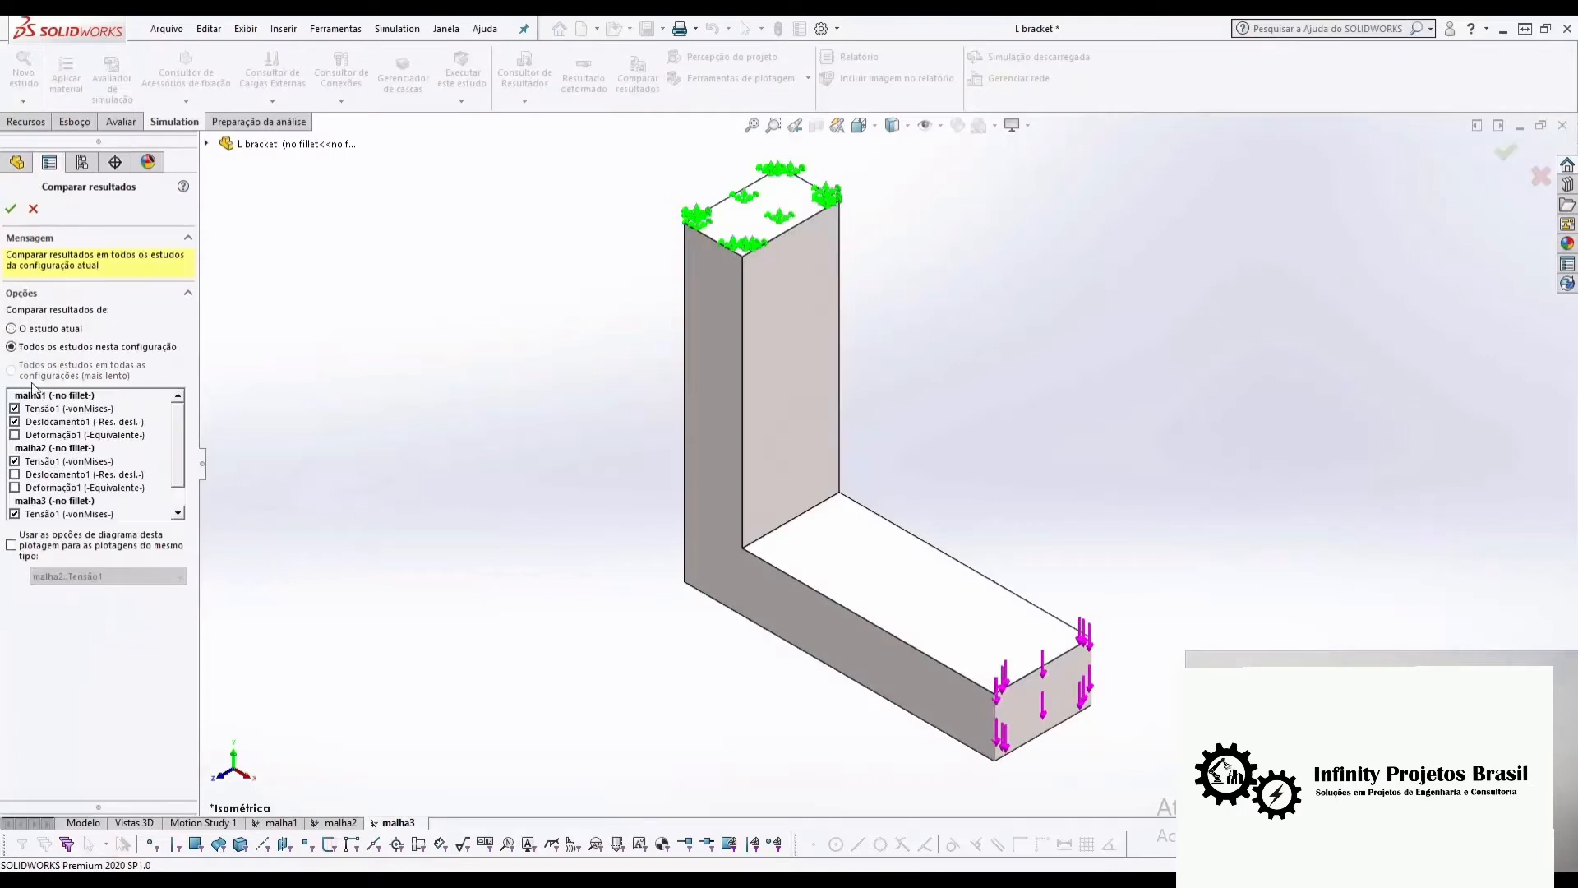
{"action": "left_click", "coordinate": [17, 422]}
{"action": "scroll", "coordinate": [23, 508], "scroll_direction": "down", "scroll_amount": 1}
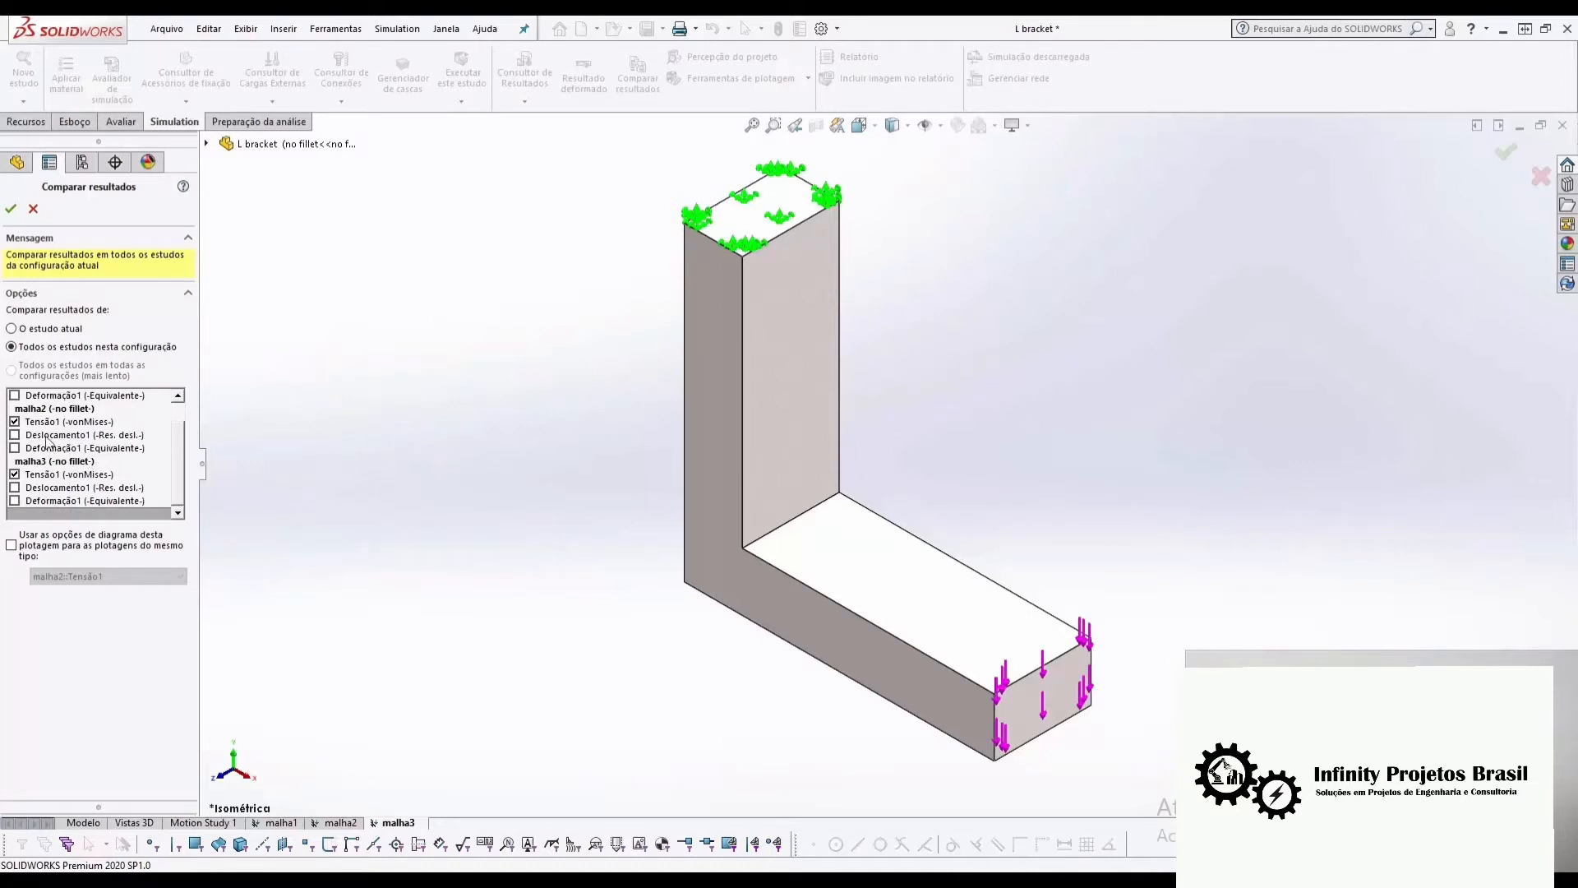
{"action": "scroll", "coordinate": [60, 449], "scroll_direction": "up", "scroll_amount": 1}
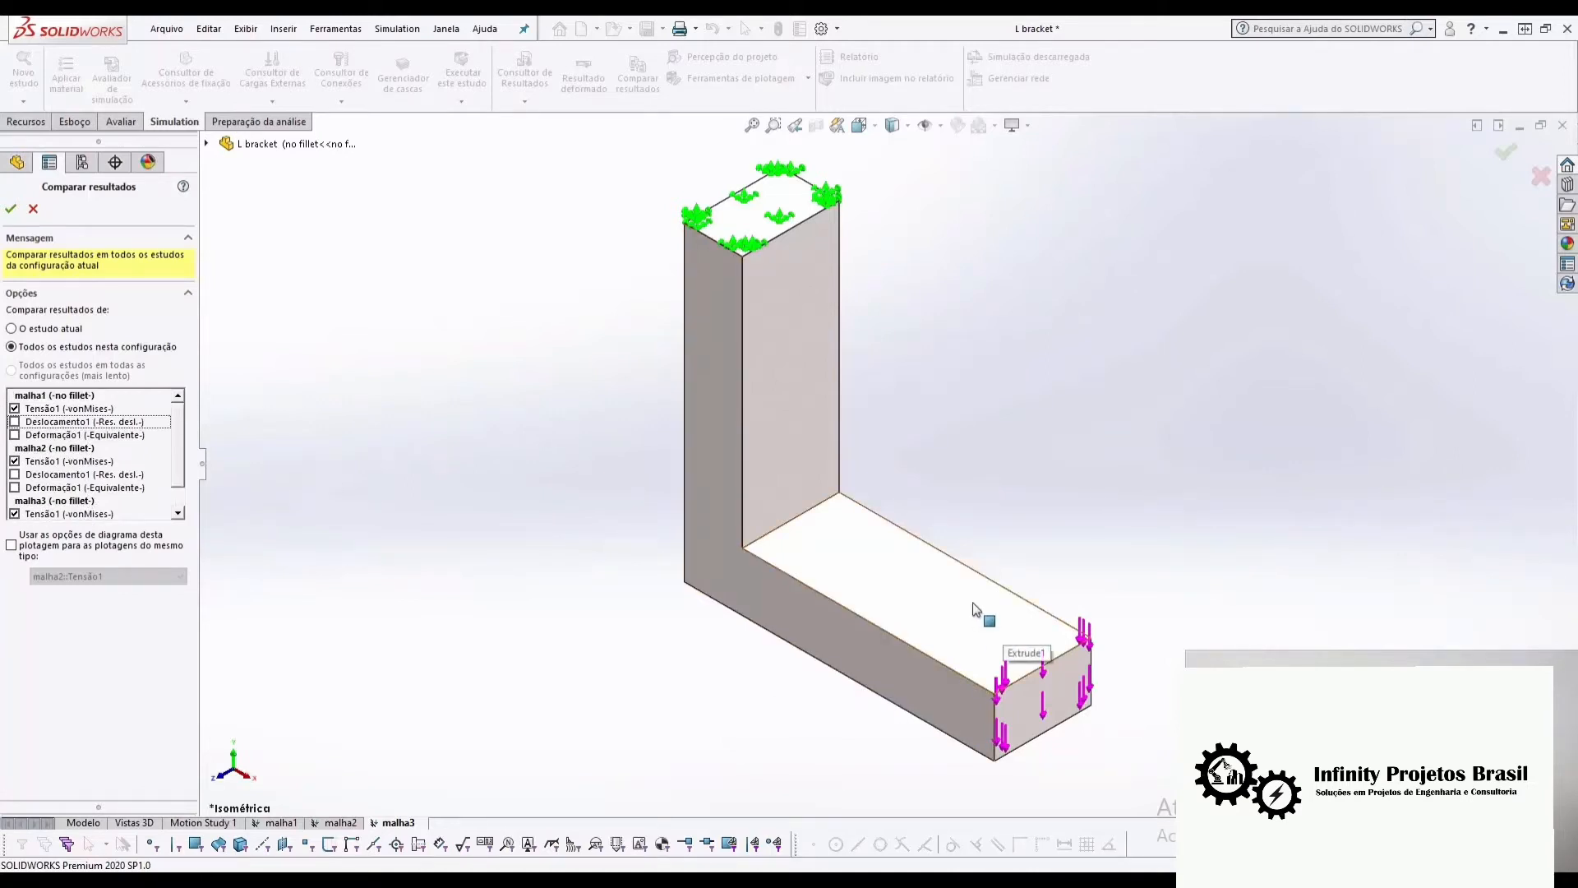
{"action": "left_click", "coordinate": [11, 210]}
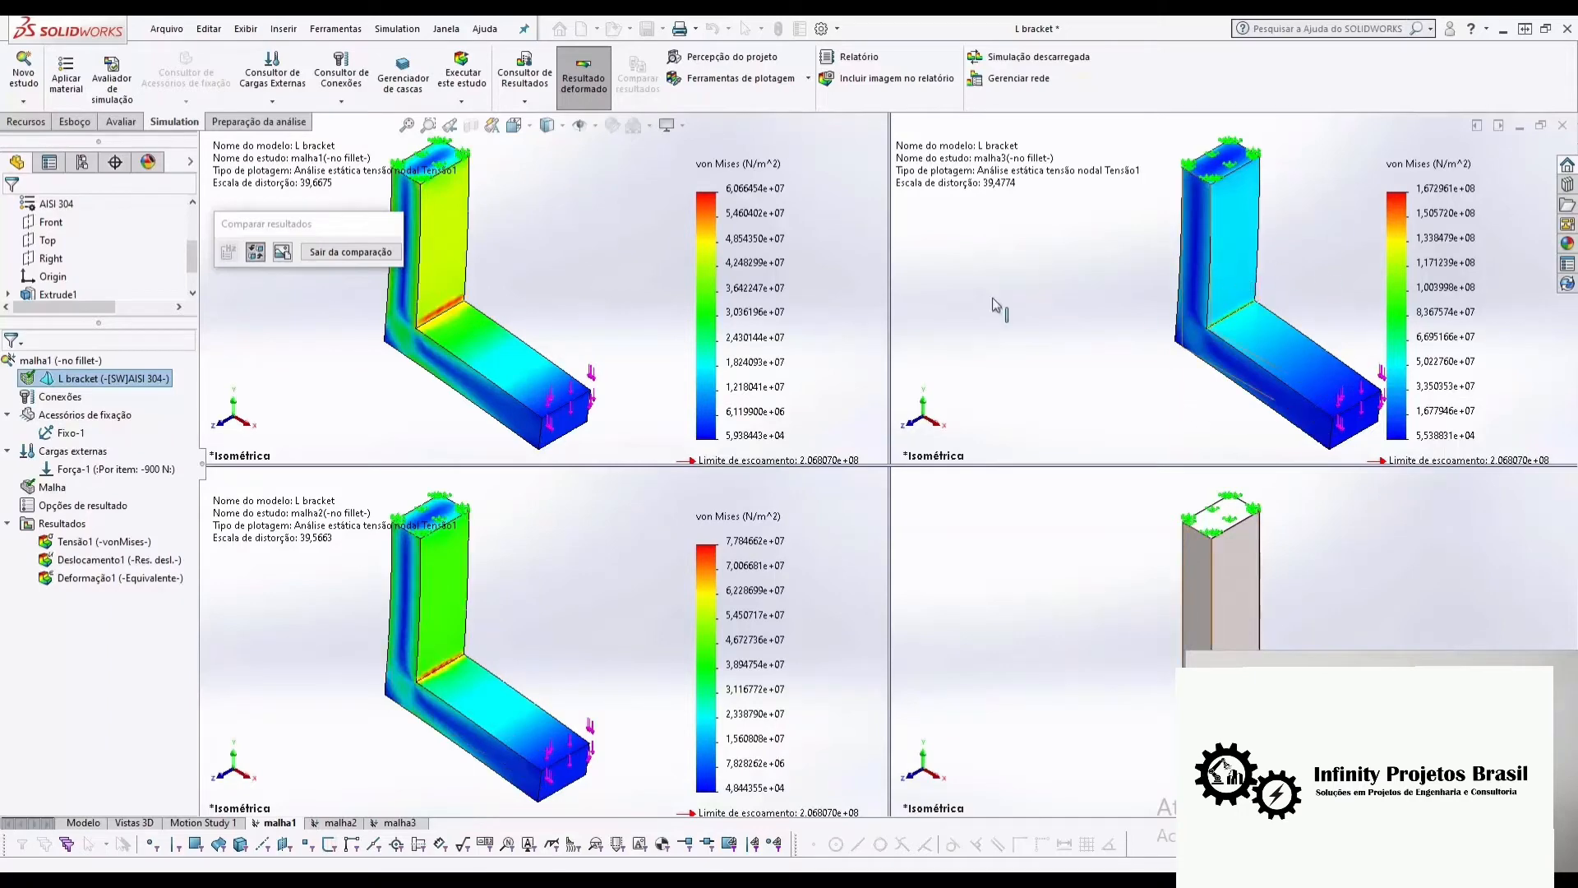
{"action": "left_click", "coordinate": [348, 252]}
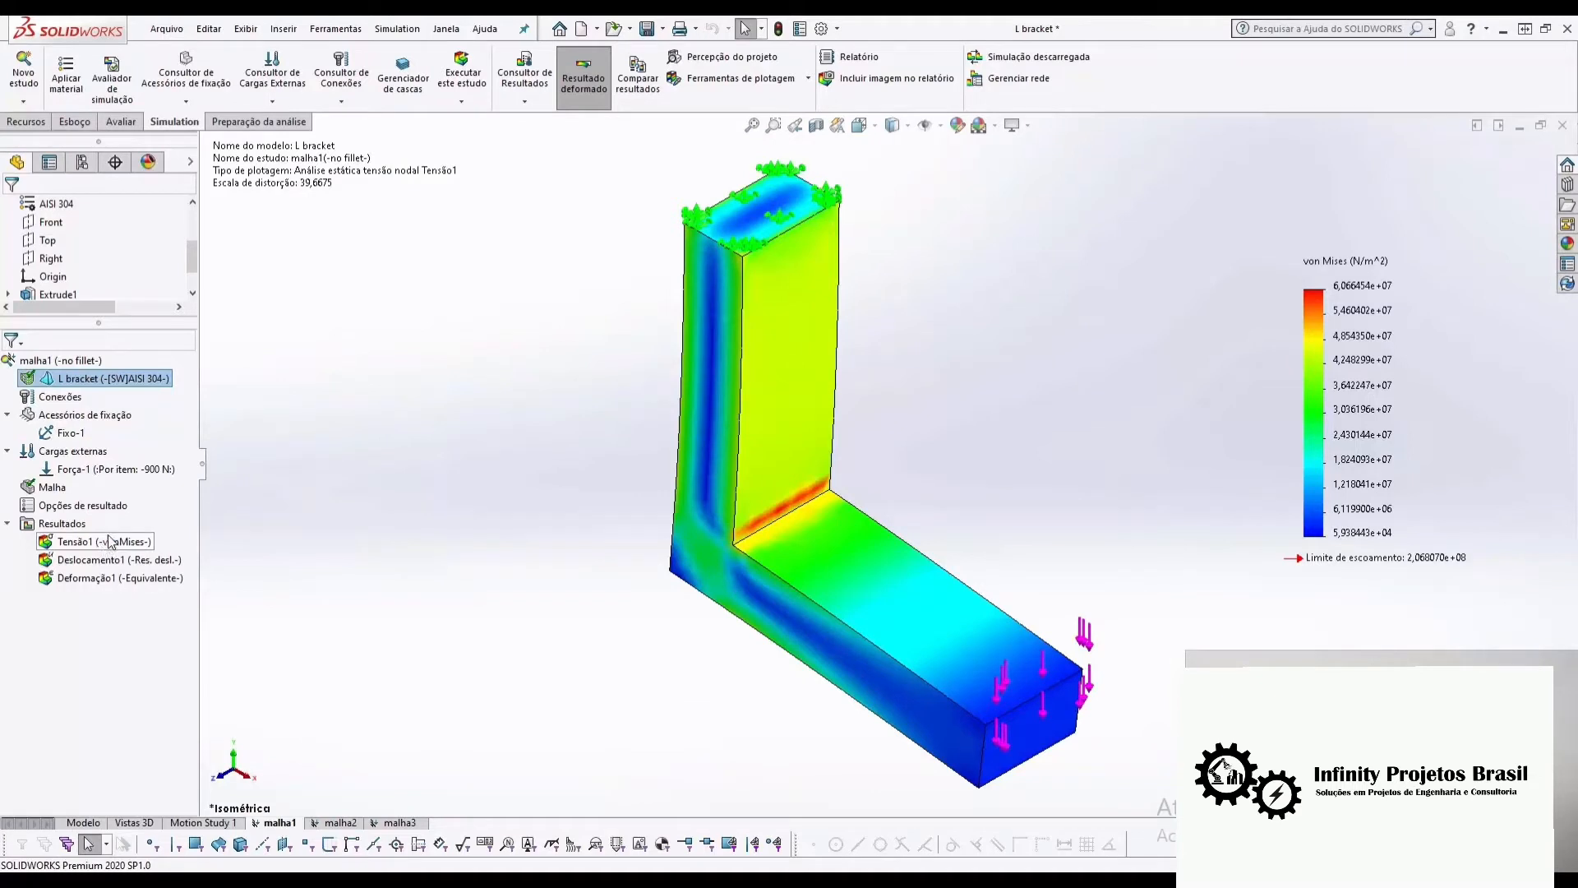
- Set the boundary option of the malha1 von Mises stress plot to Malha and inspect the stress at the inner corner
{"action": "right_click", "coordinate": [81, 549]}
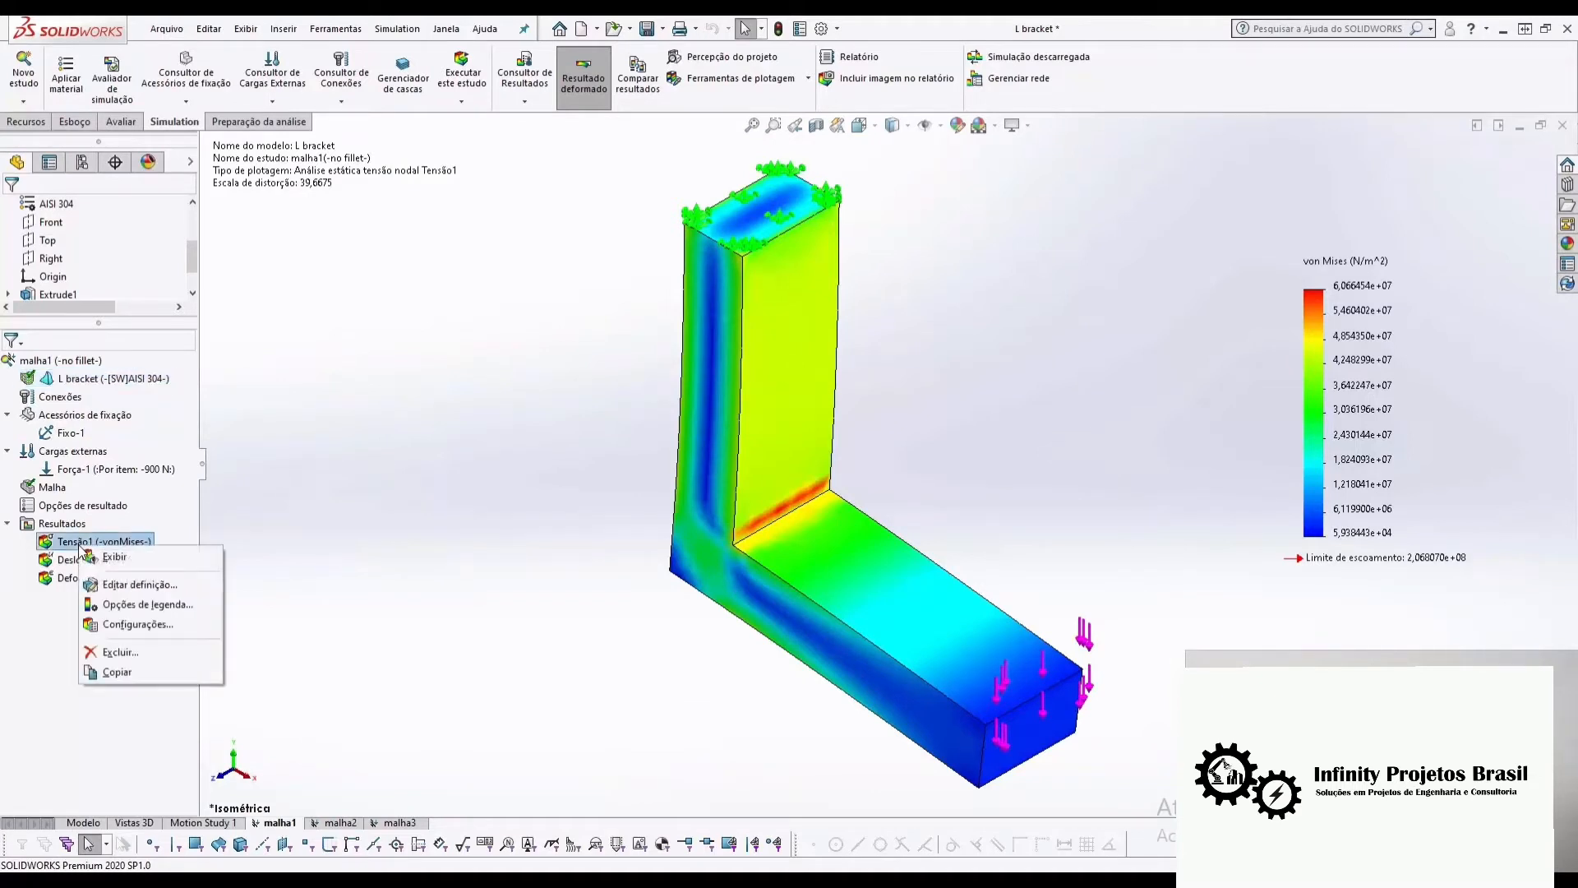
{"action": "left_click", "coordinate": [136, 587]}
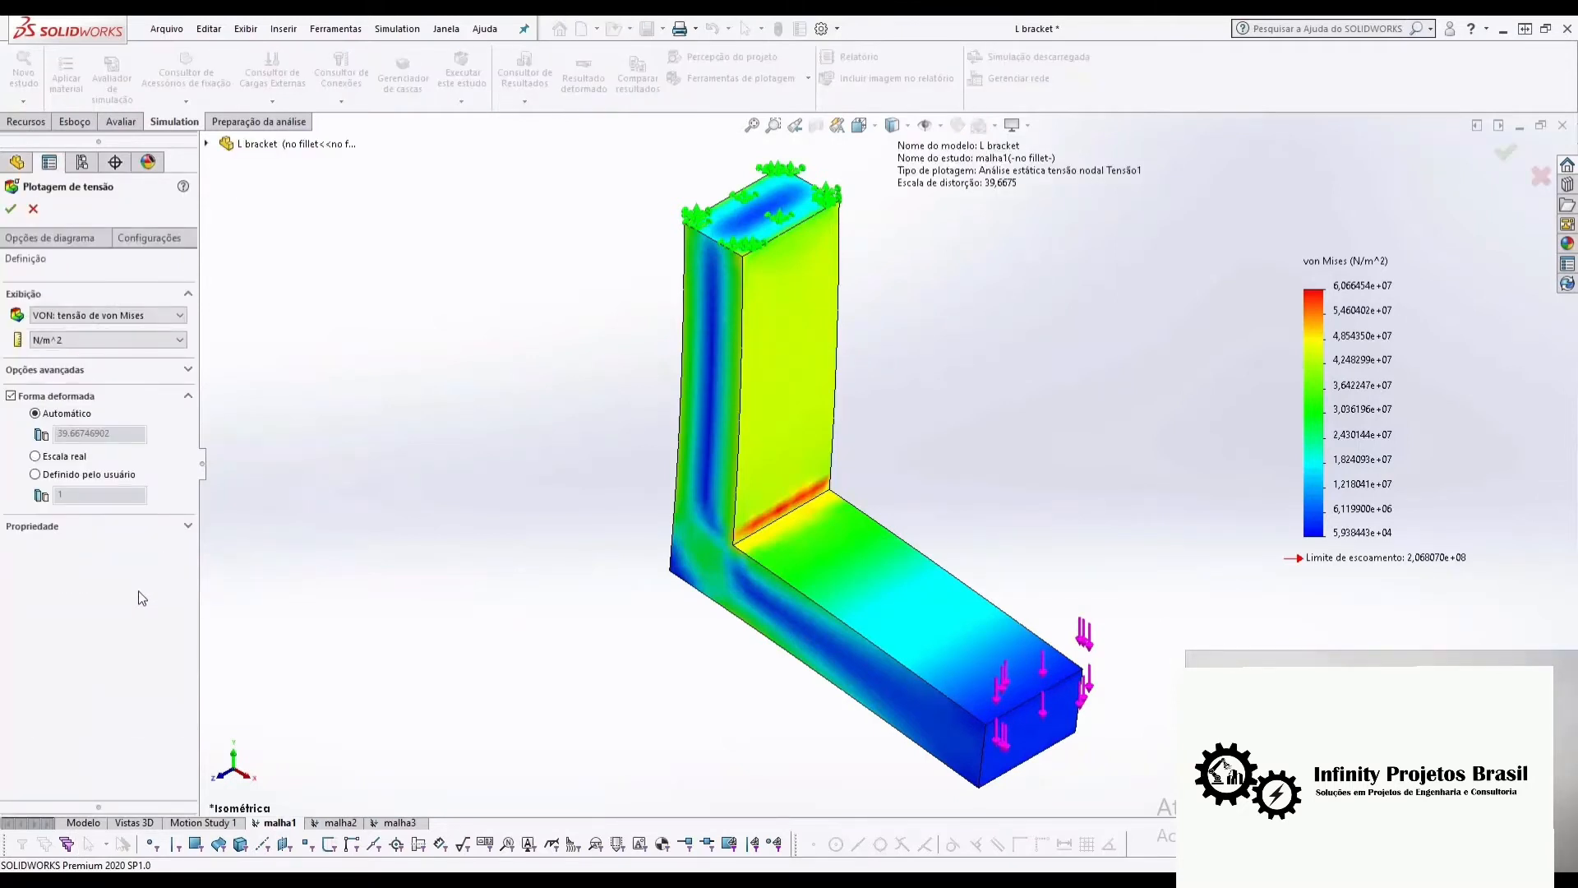
{"action": "left_click", "coordinate": [176, 235]}
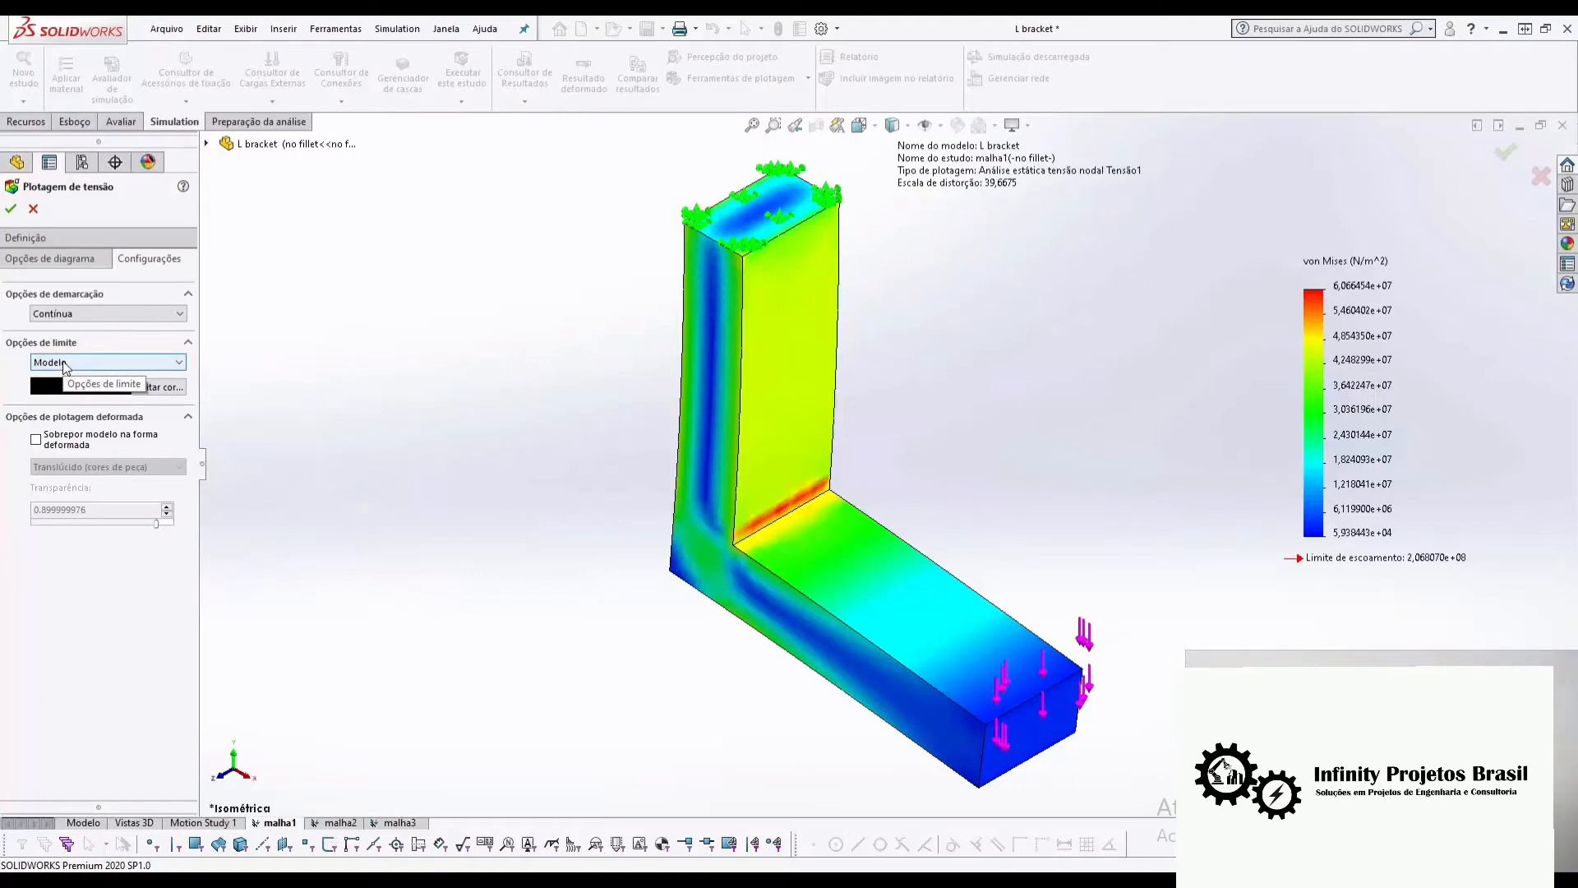
{"action": "left_click", "coordinate": [63, 361]}
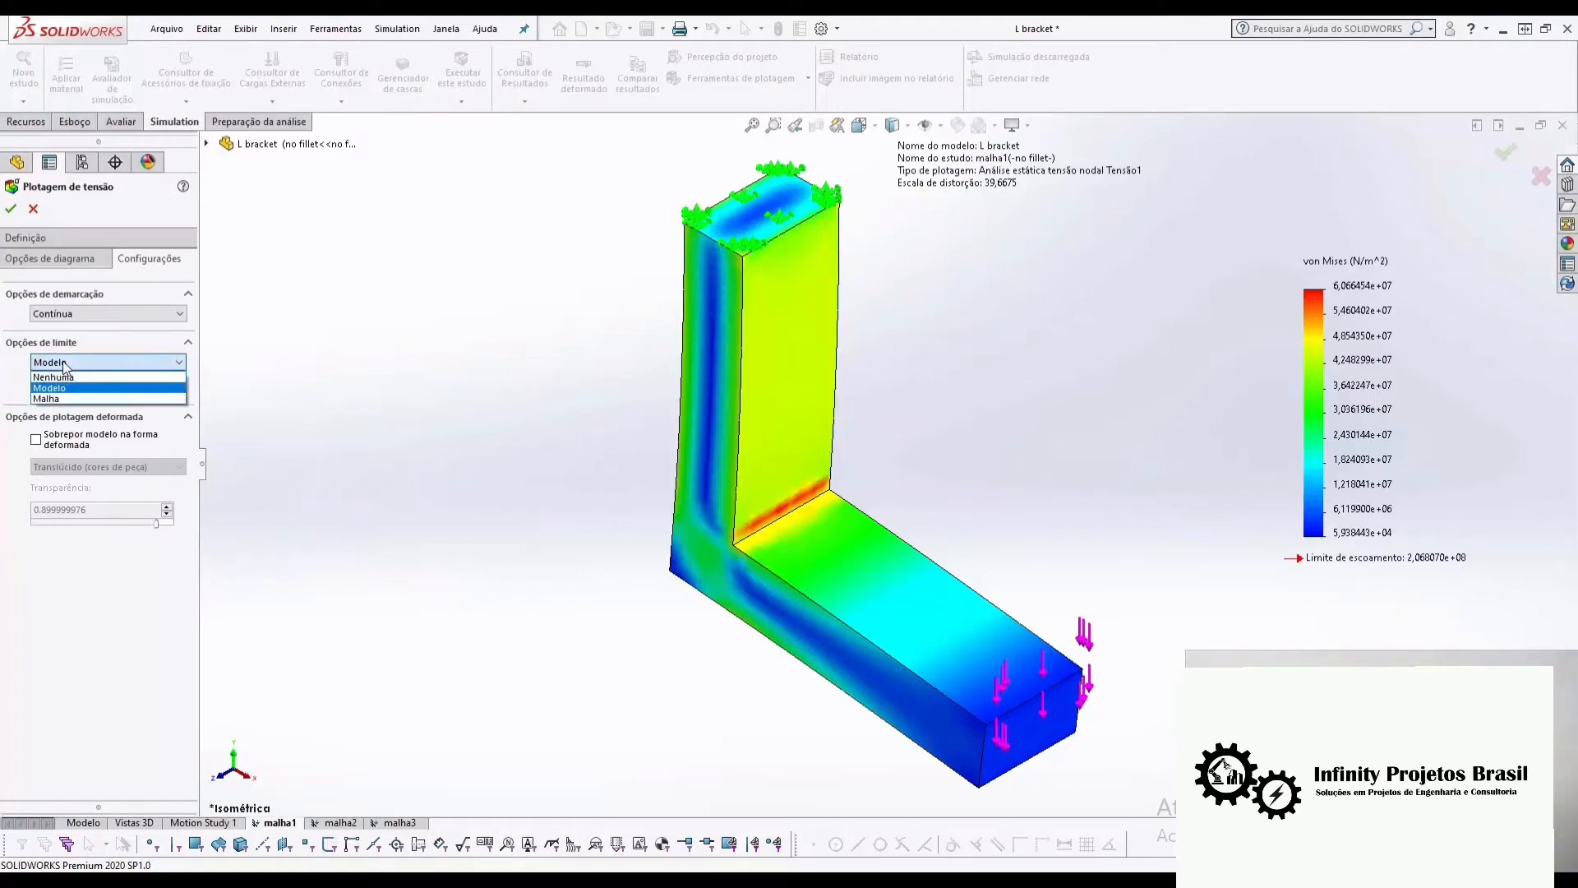
{"action": "left_click", "coordinate": [60, 401]}
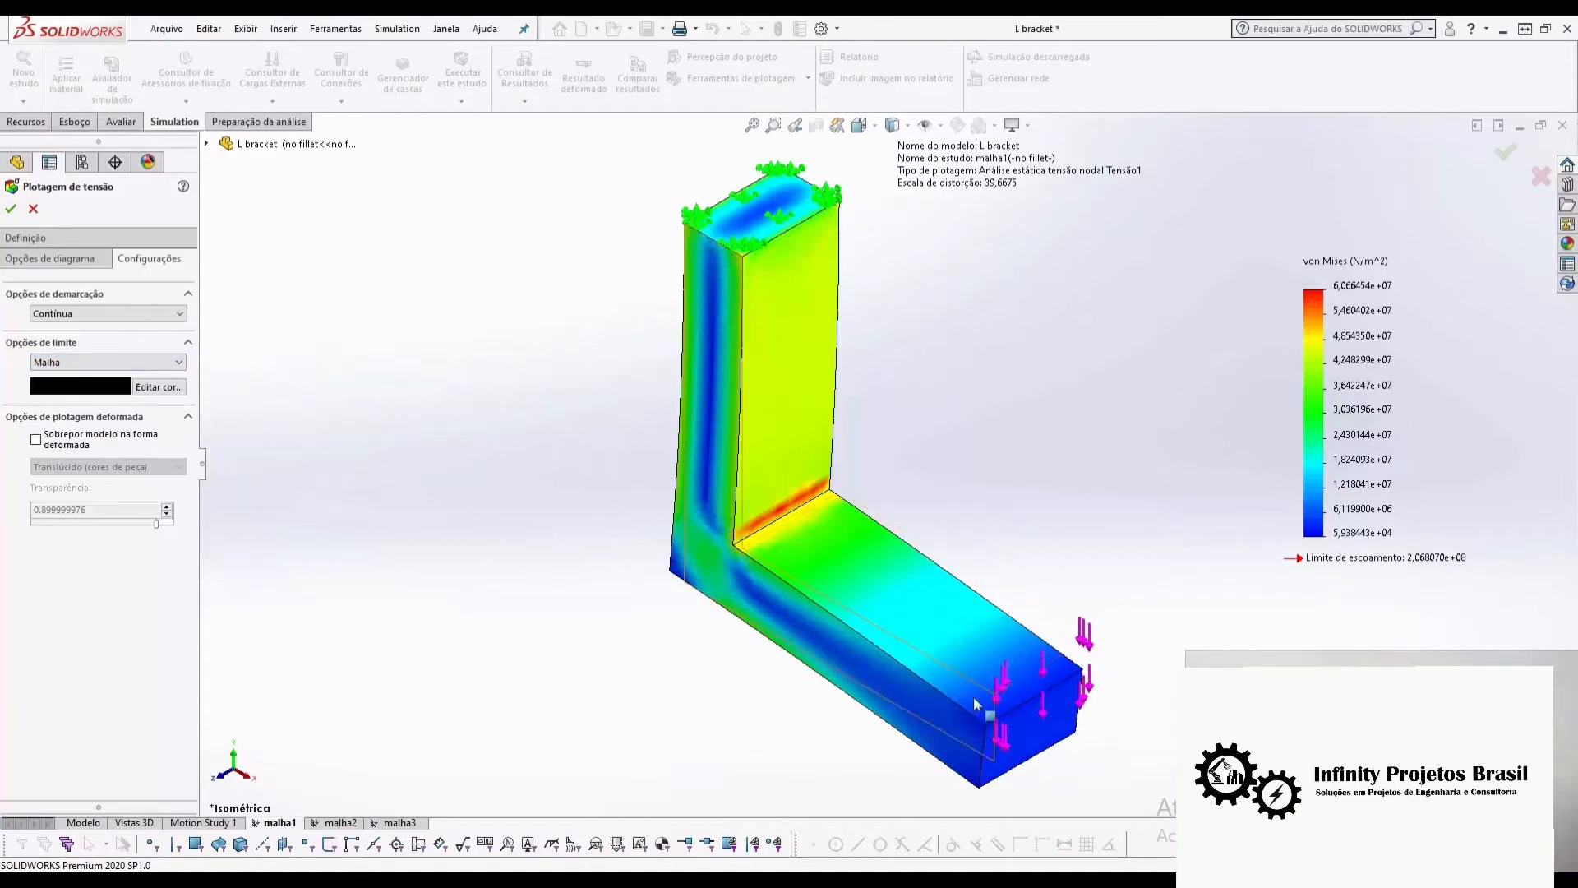
{"action": "left_click", "coordinate": [12, 210]}
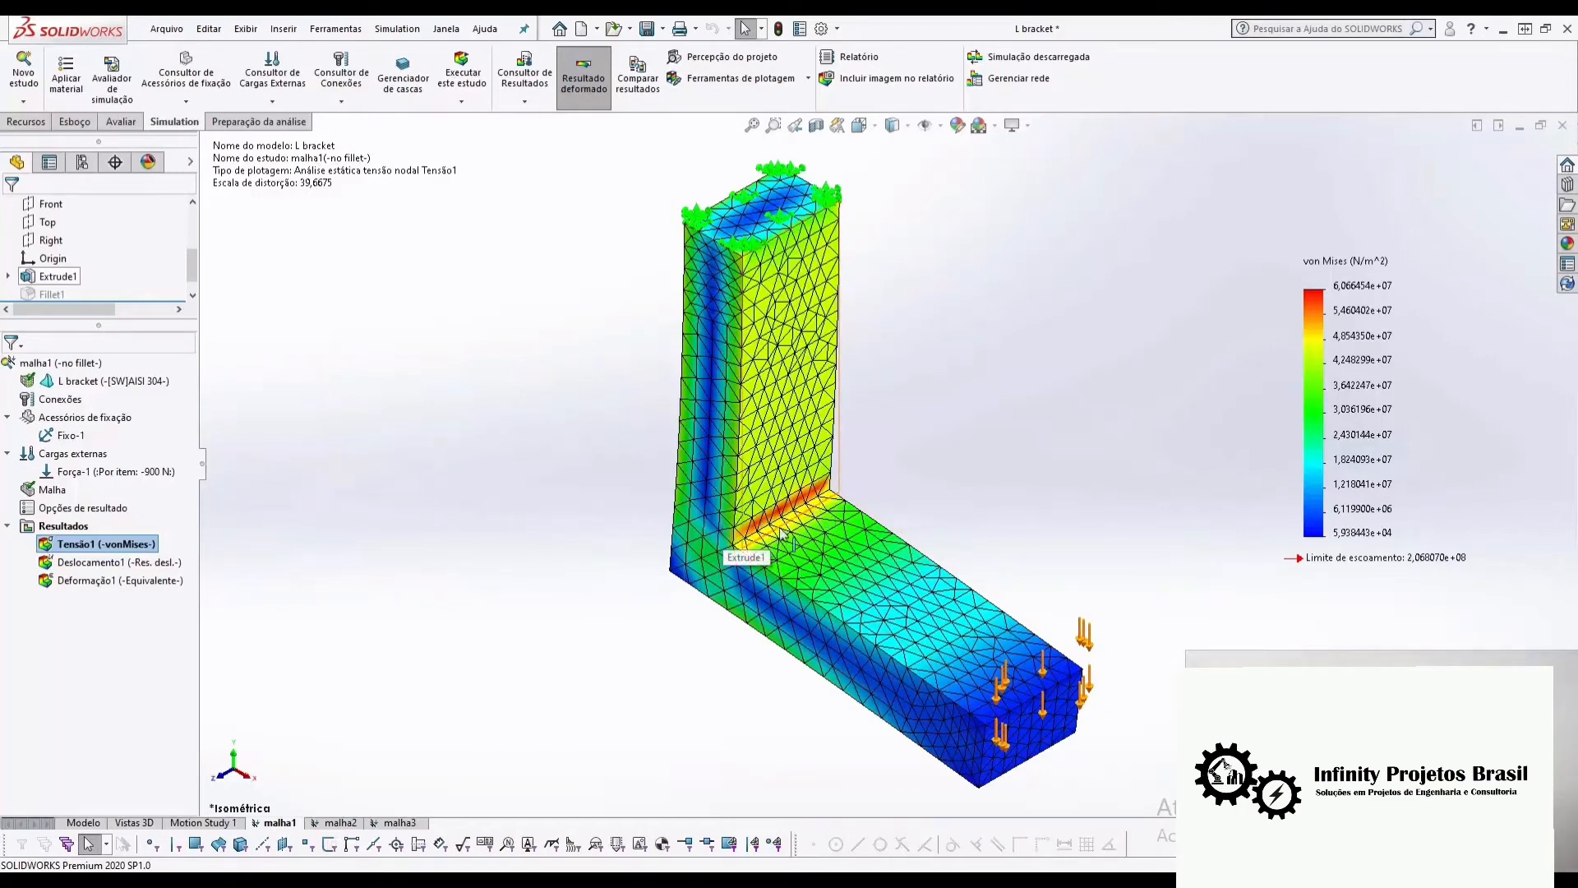
{"action": "scroll", "coordinate": [740, 543], "scroll_direction": "down", "scroll_amount": 5}
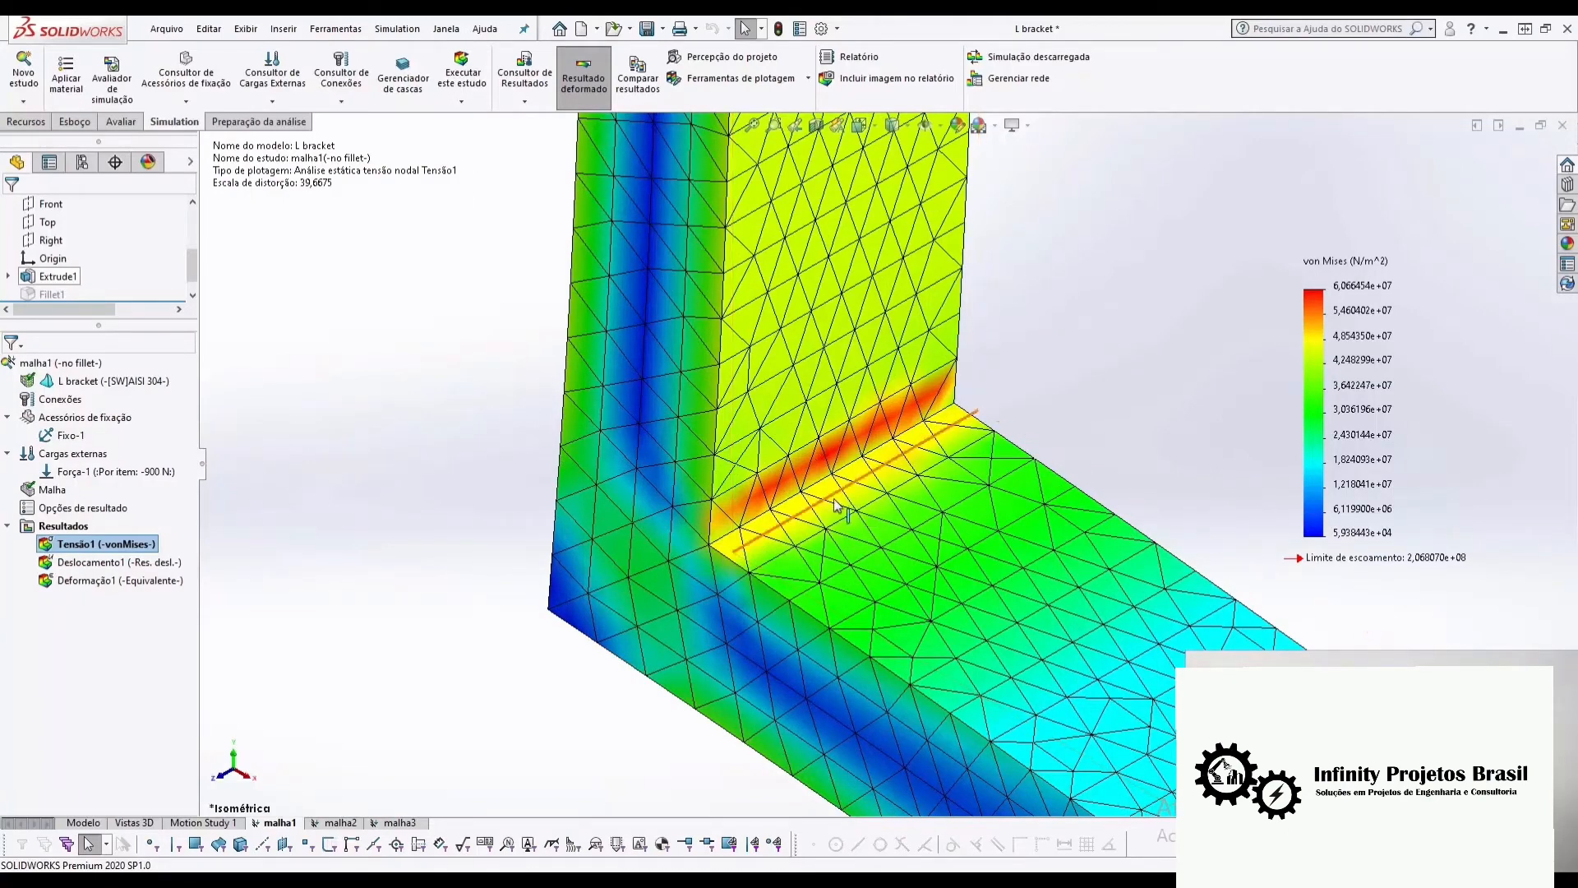
{"action": "scroll", "coordinate": [861, 502], "scroll_direction": "up", "scroll_amount": 4}
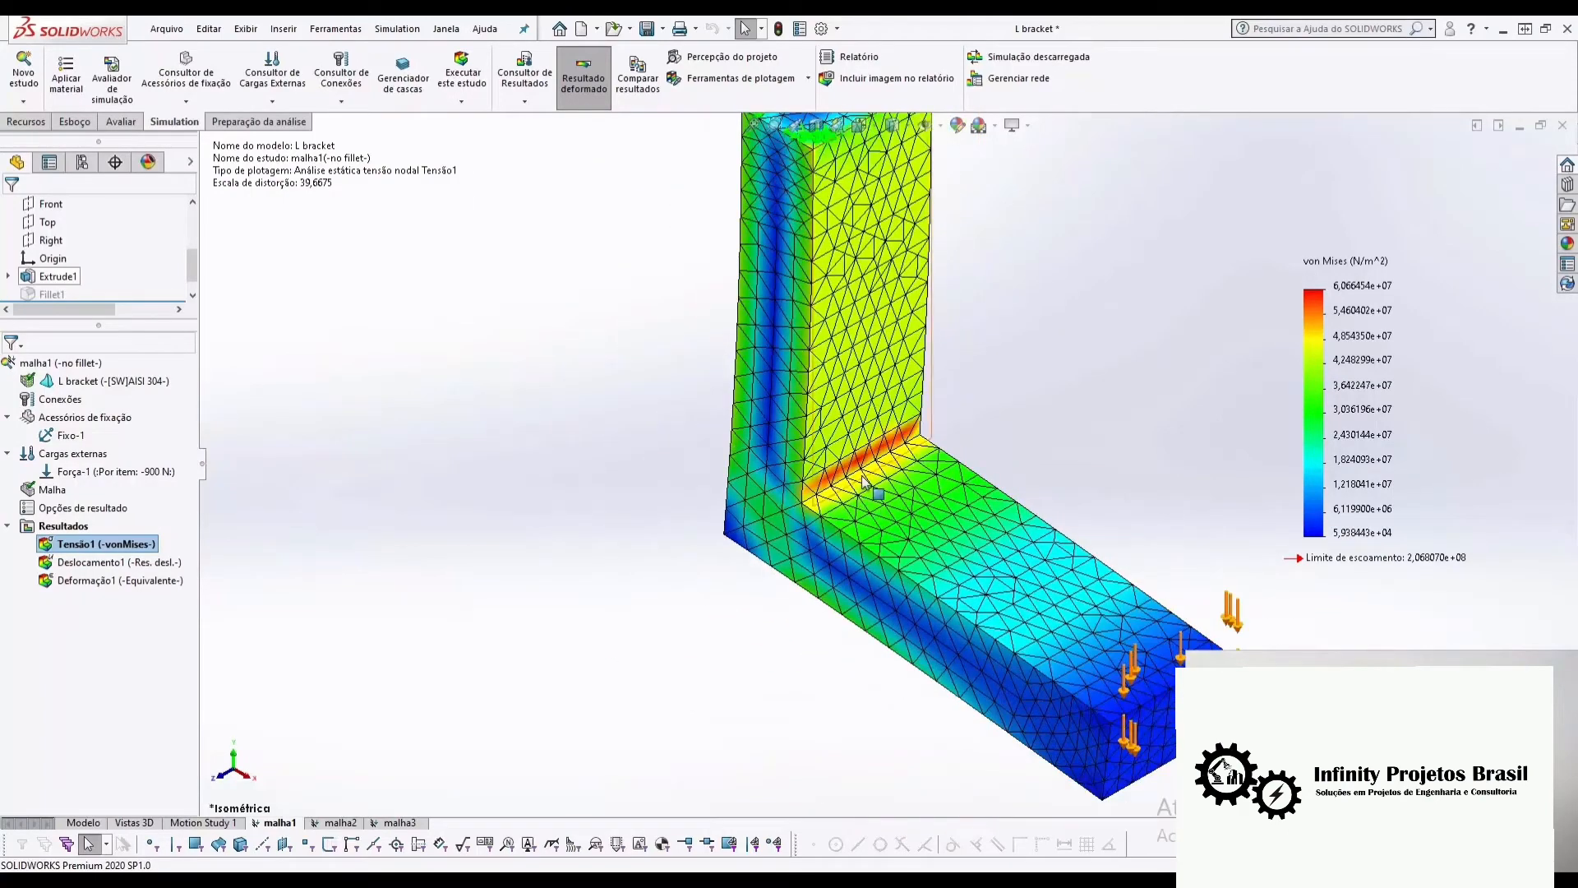
- Set the boundary option of the malha2 von Mises stress plot to Malha and inspect the inner corner up close
{"action": "left_click", "coordinate": [341, 823]}
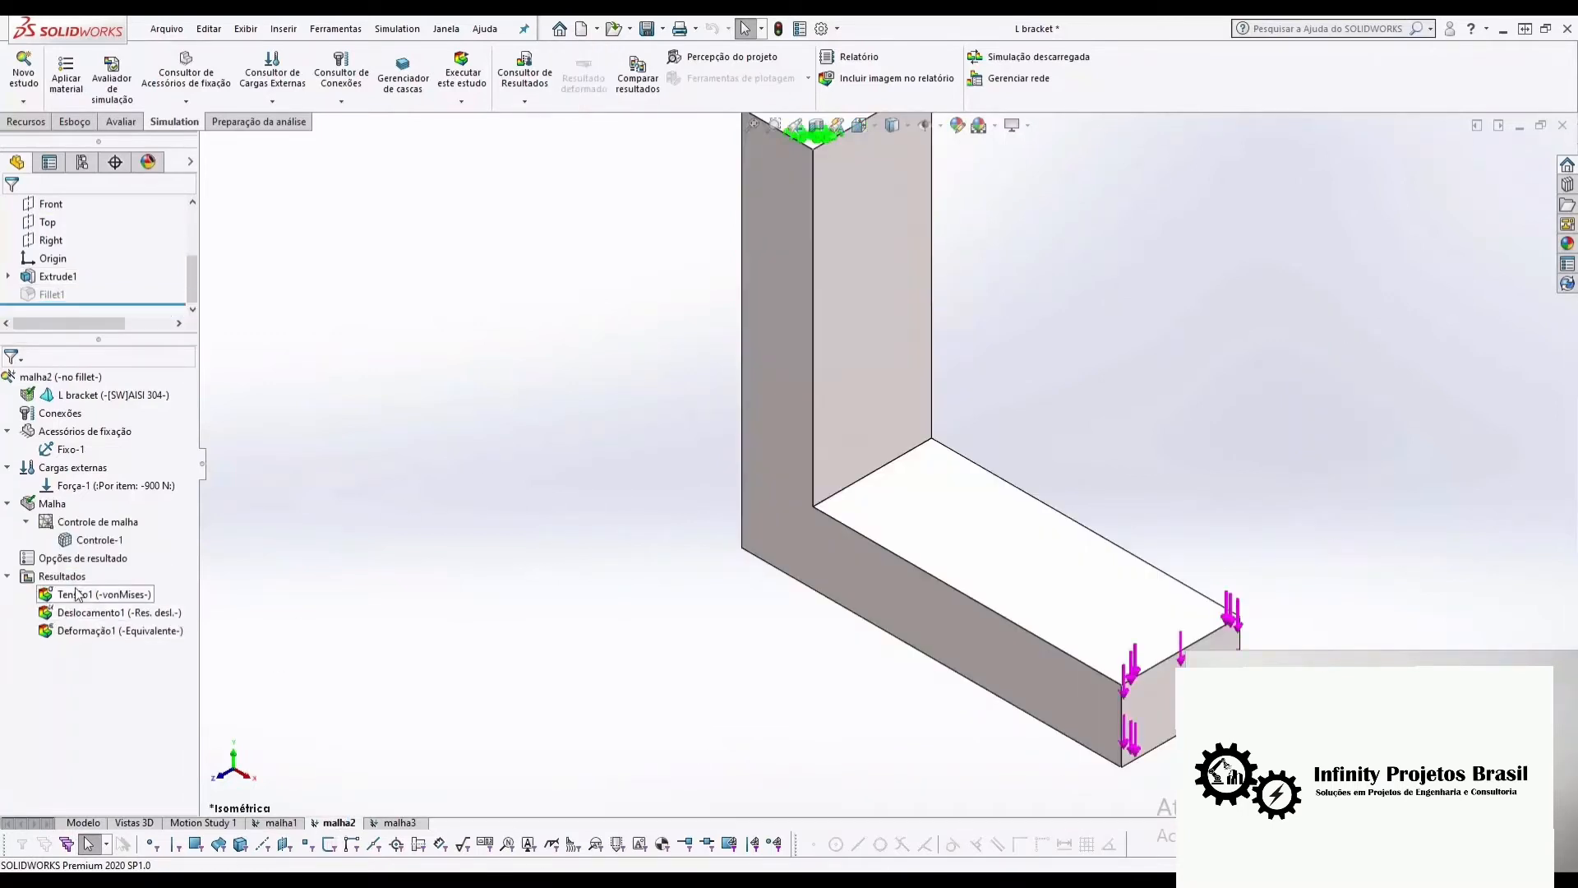
{"action": "left_click", "coordinate": [86, 600]}
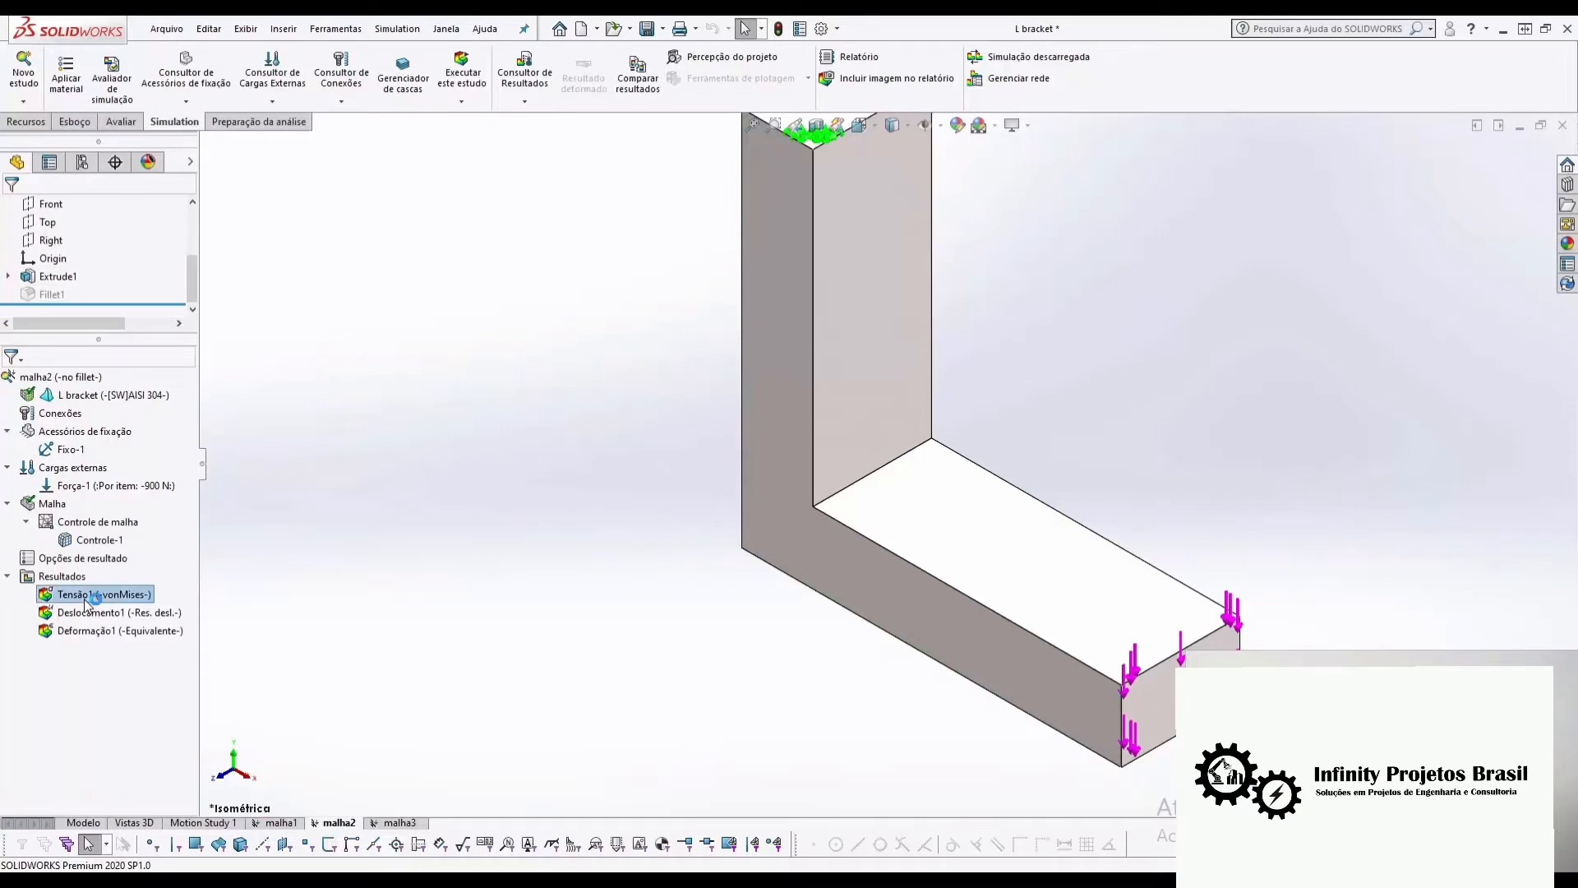
{"action": "right_click", "coordinate": [85, 601]}
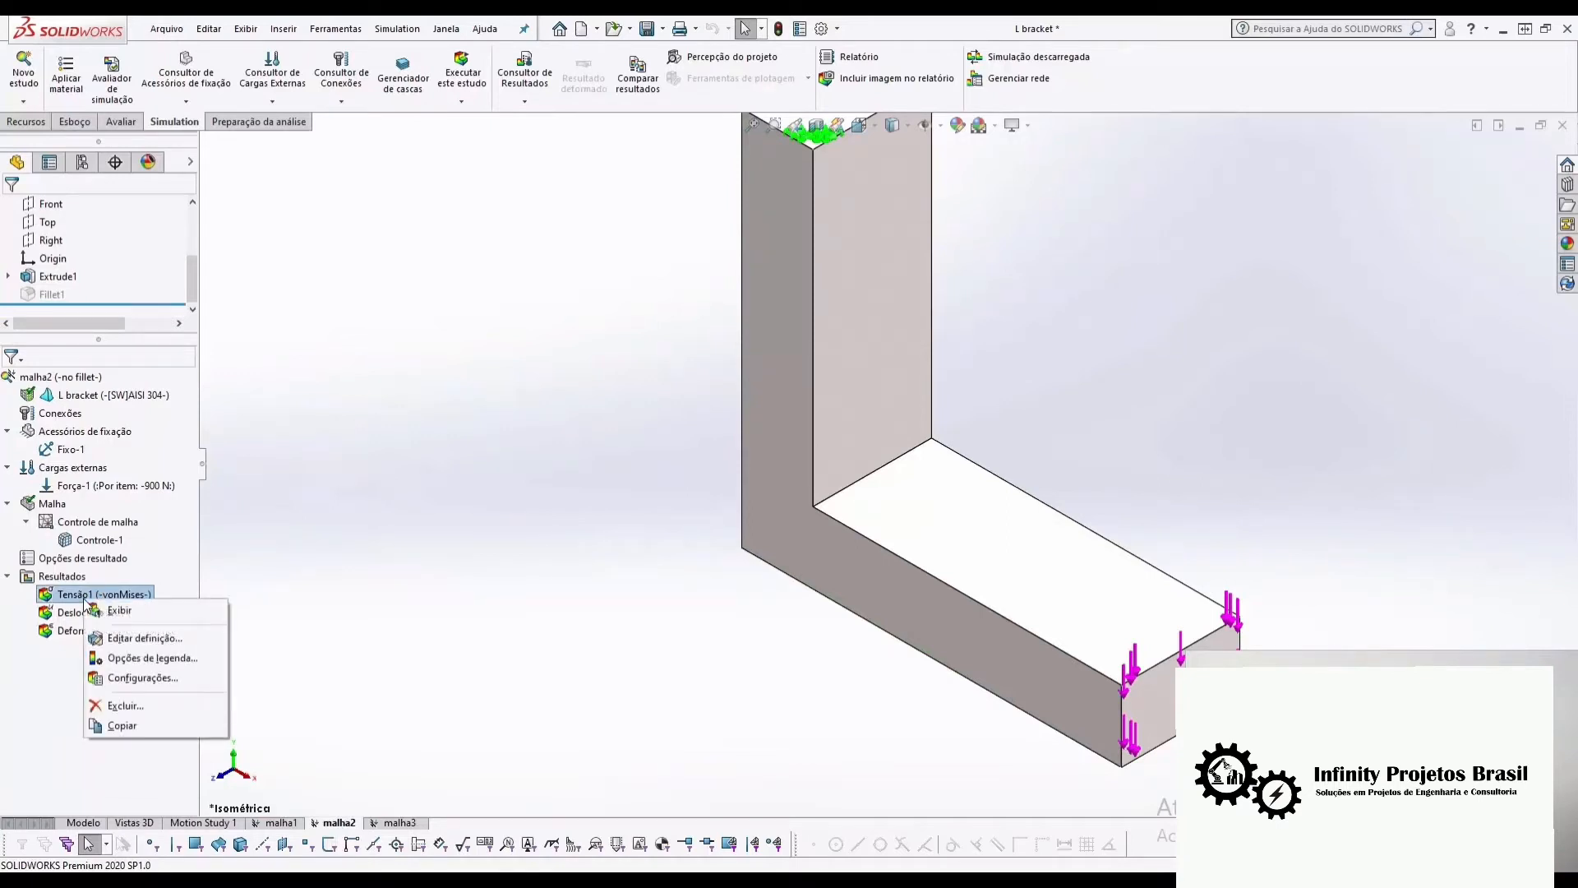
{"action": "left_click", "coordinate": [121, 639]}
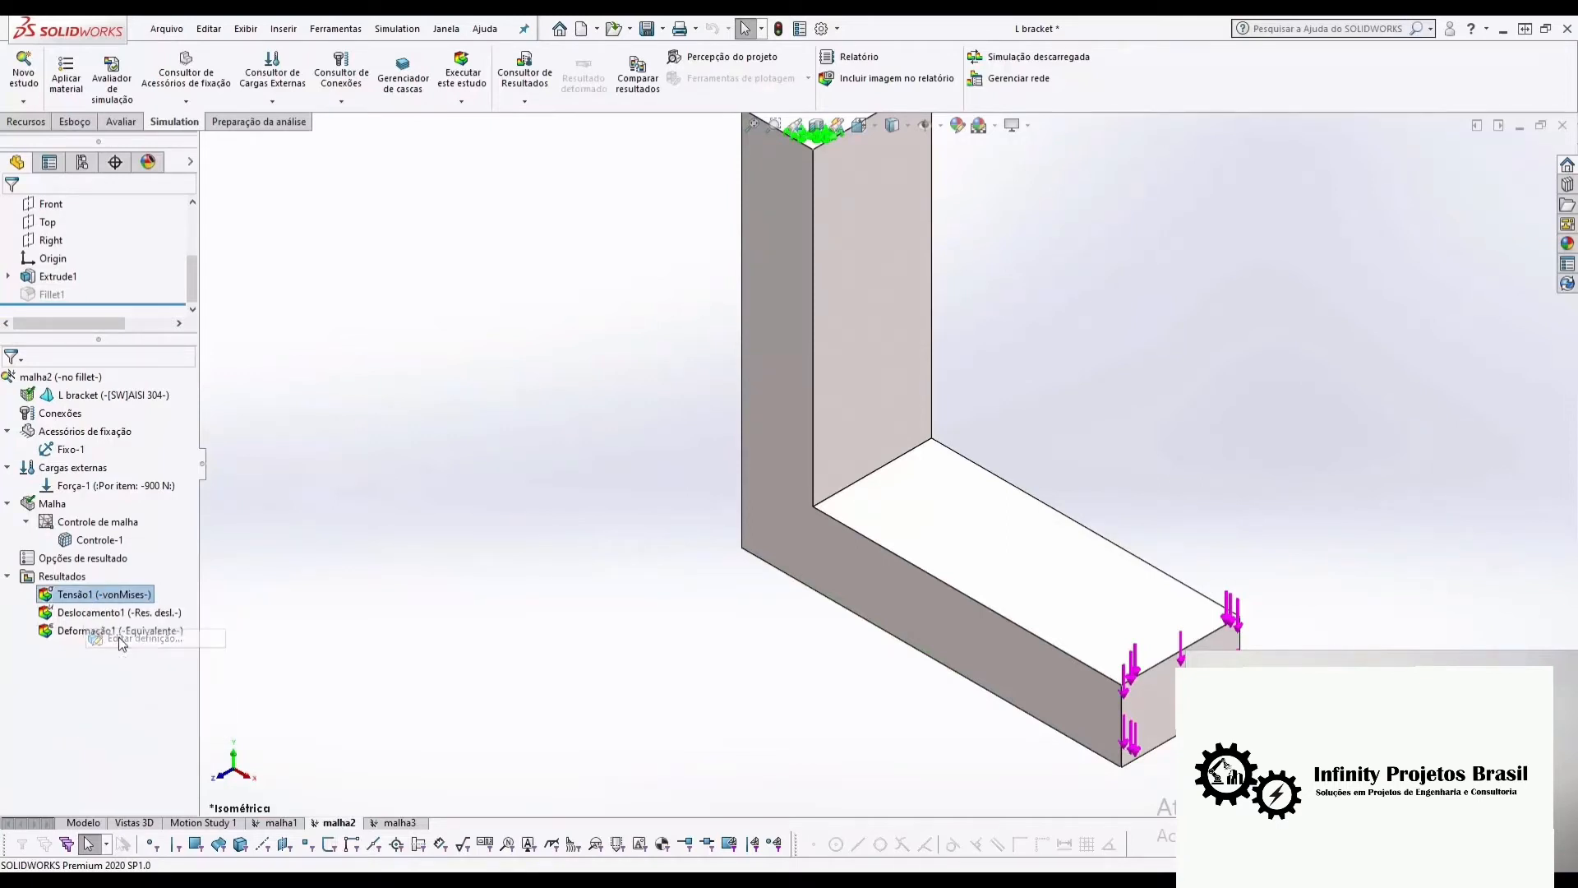
{"action": "left_click", "coordinate": [134, 238]}
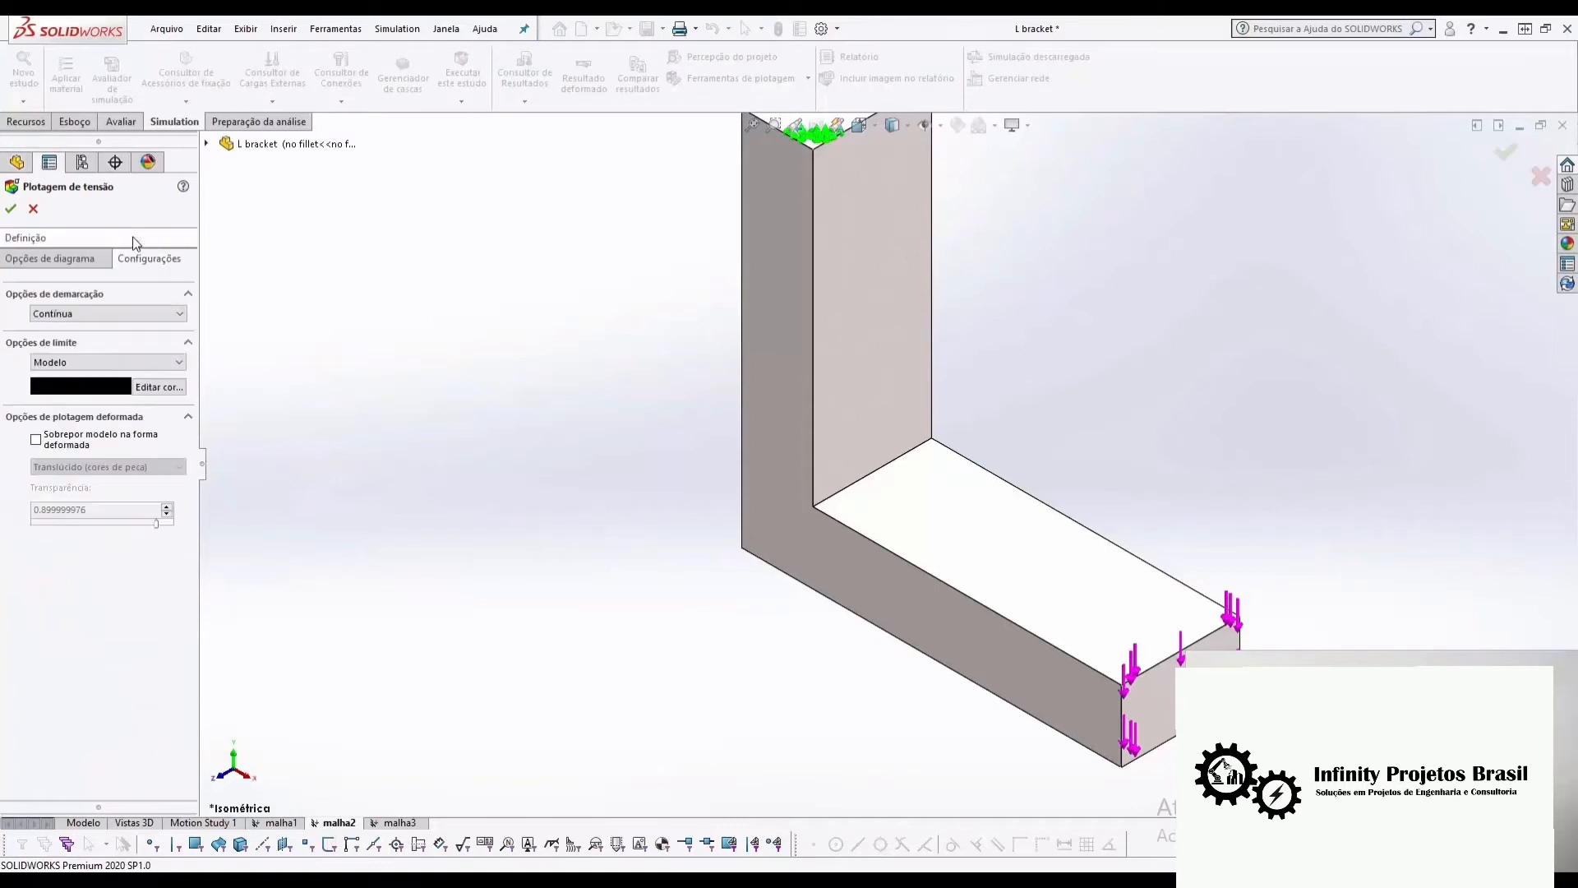
{"action": "left_click", "coordinate": [91, 364]}
{"action": "left_click", "coordinate": [81, 399]}
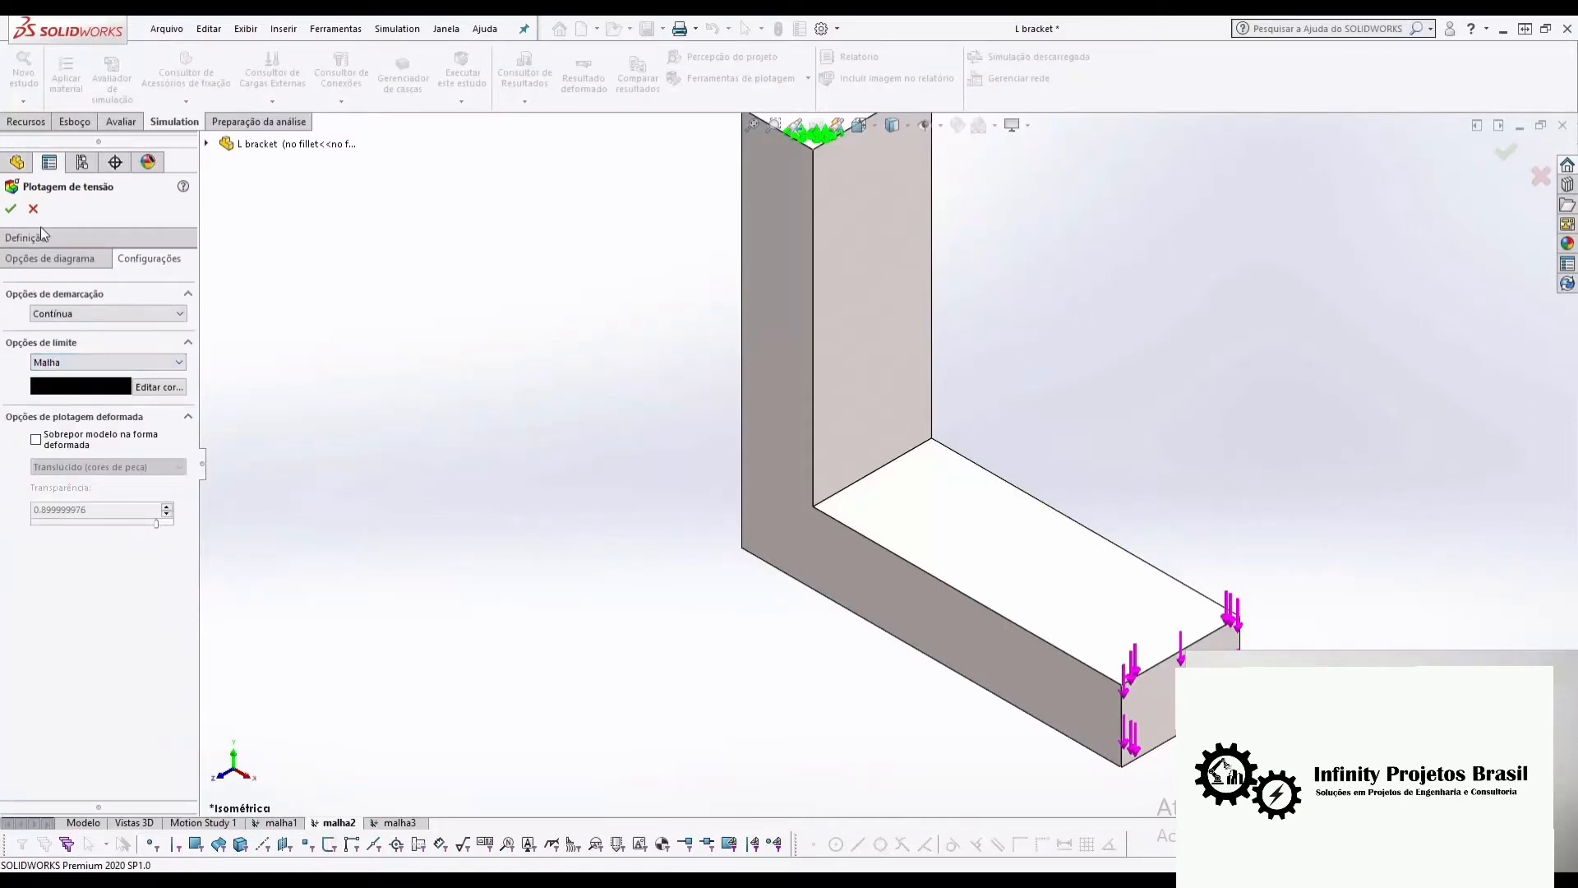
{"action": "left_click", "coordinate": [11, 209]}
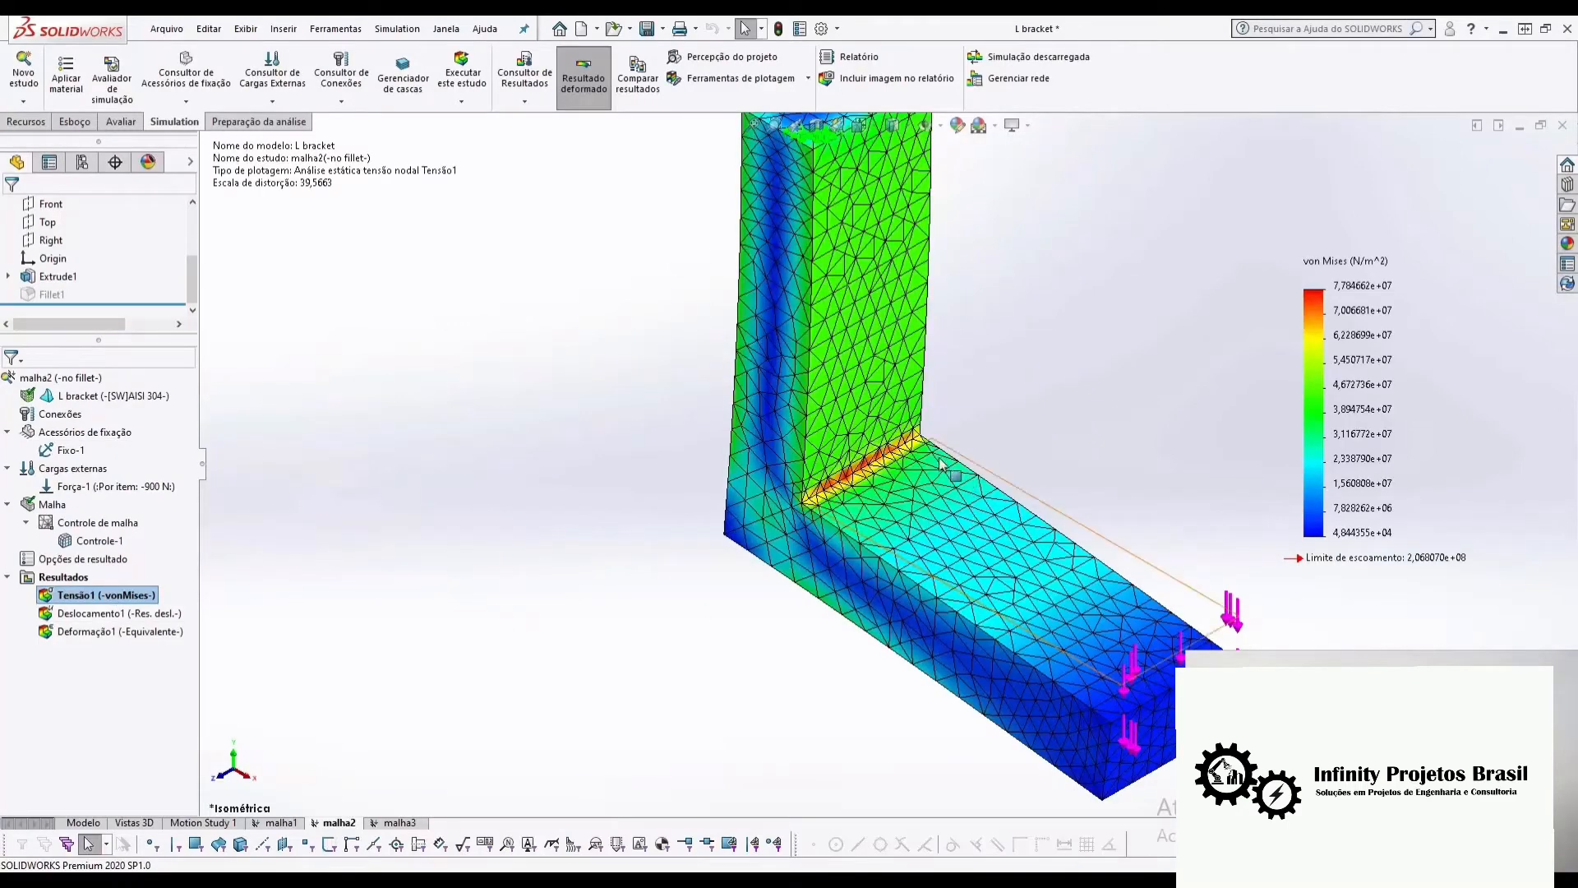
{"action": "scroll", "coordinate": [837, 465], "scroll_direction": "down", "scroll_amount": 3}
{"action": "scroll", "coordinate": [913, 460], "scroll_direction": "down", "scroll_amount": 3}
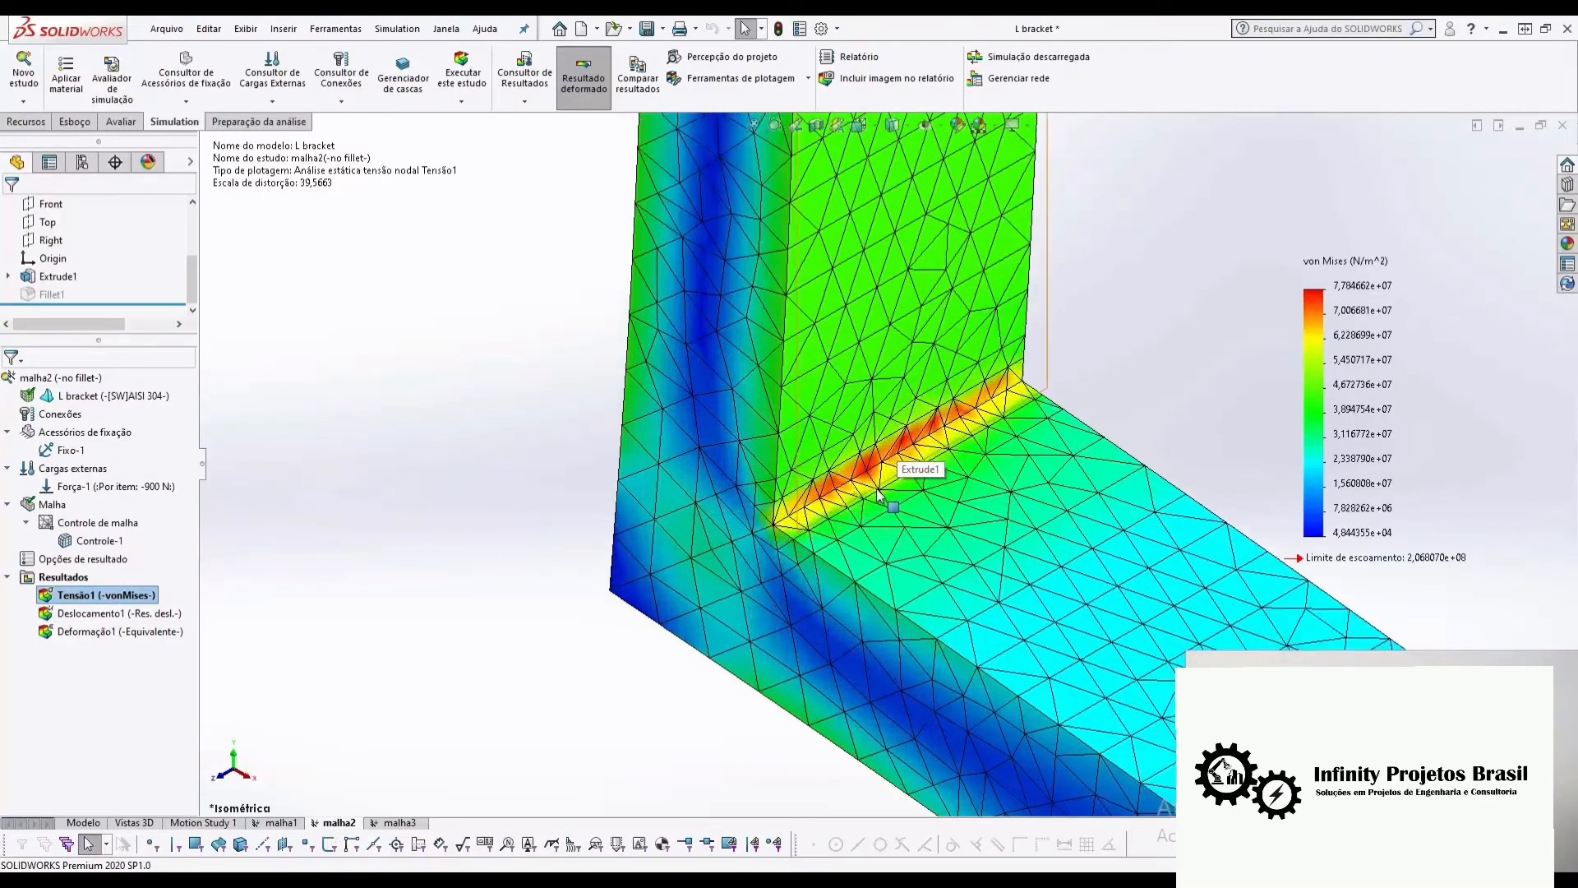
{"action": "scroll", "coordinate": [945, 431], "scroll_direction": "down", "scroll_amount": 3}
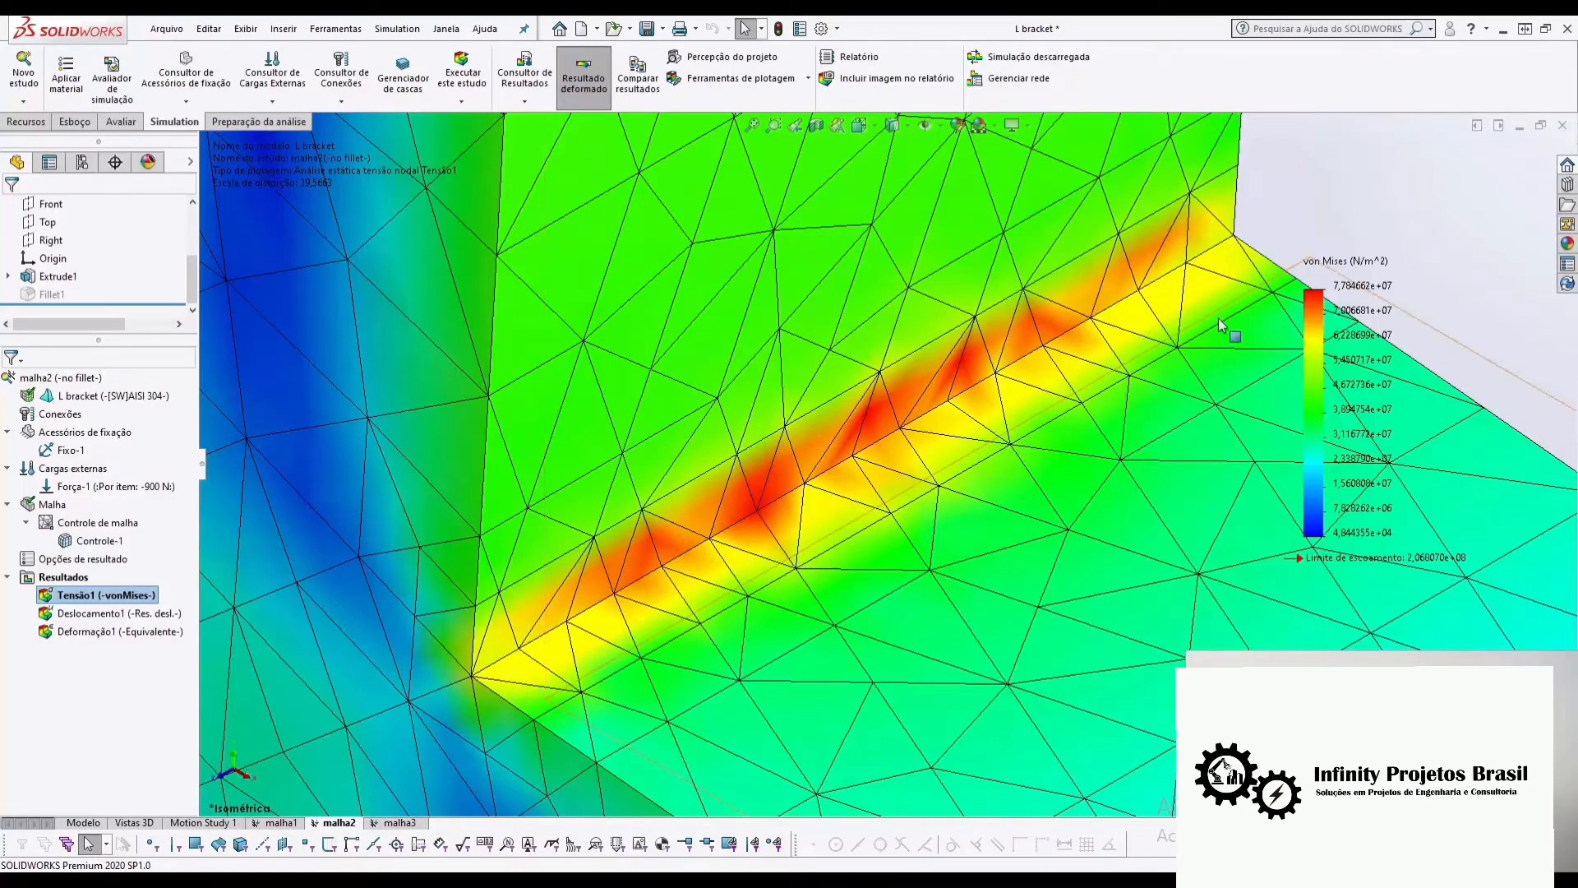
- Display the malha1 von Mises plot and return to the malha2 plot to compare elements and stress along the inner corner
{"action": "left_click", "coordinate": [280, 823]}
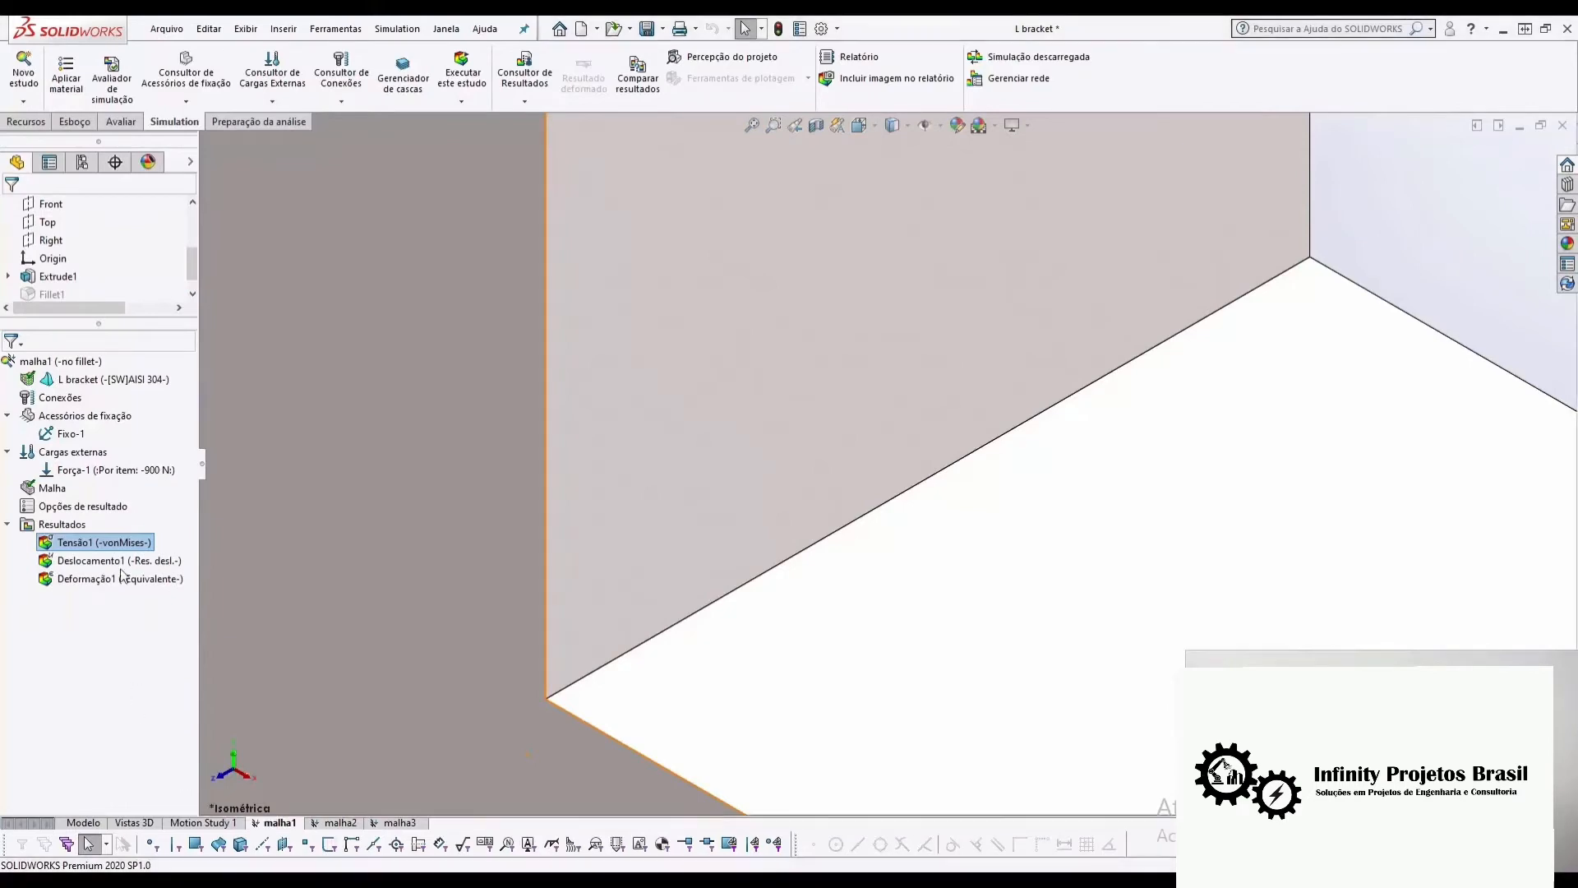
{"action": "double_click", "coordinate": [123, 544]}
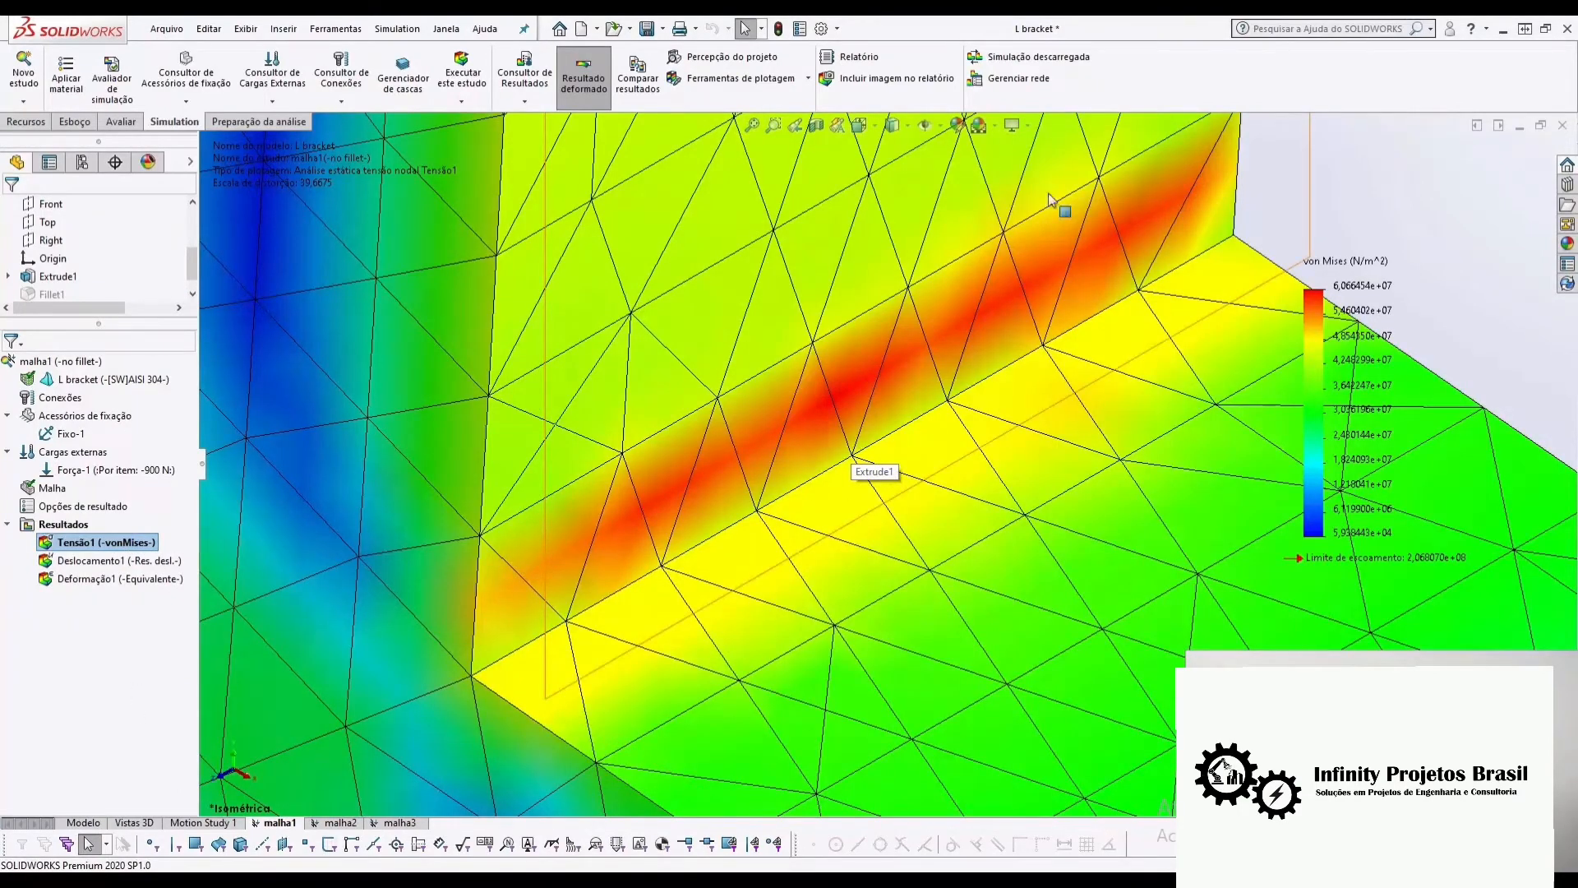
{"action": "double_click", "coordinate": [340, 823]}
{"action": "left_click", "coordinate": [119, 595]}
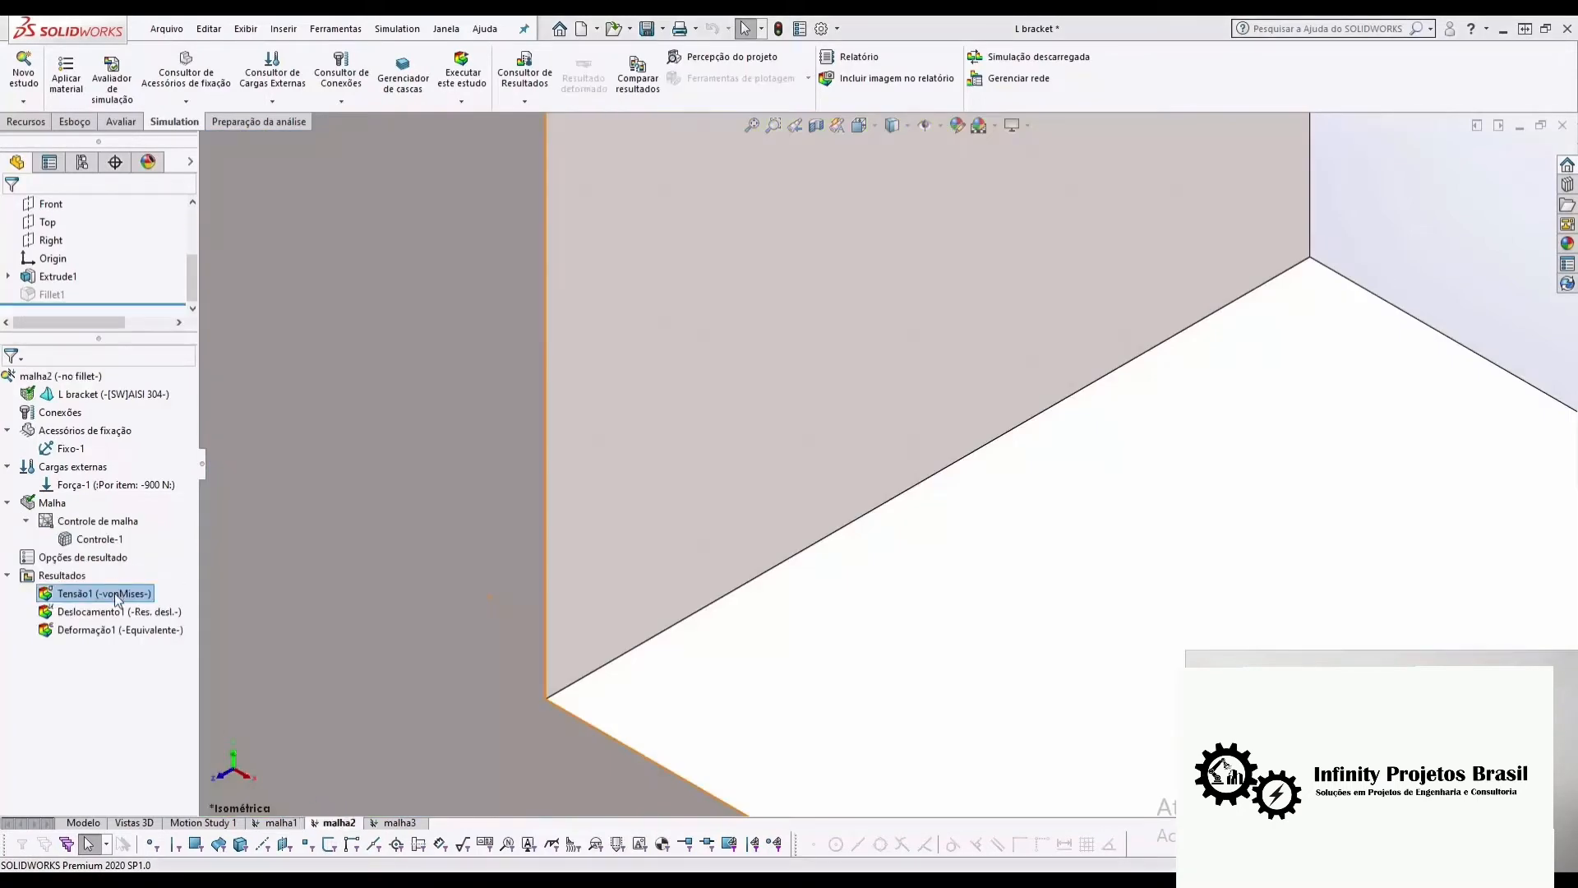
{"action": "double_click", "coordinate": [47, 593]}
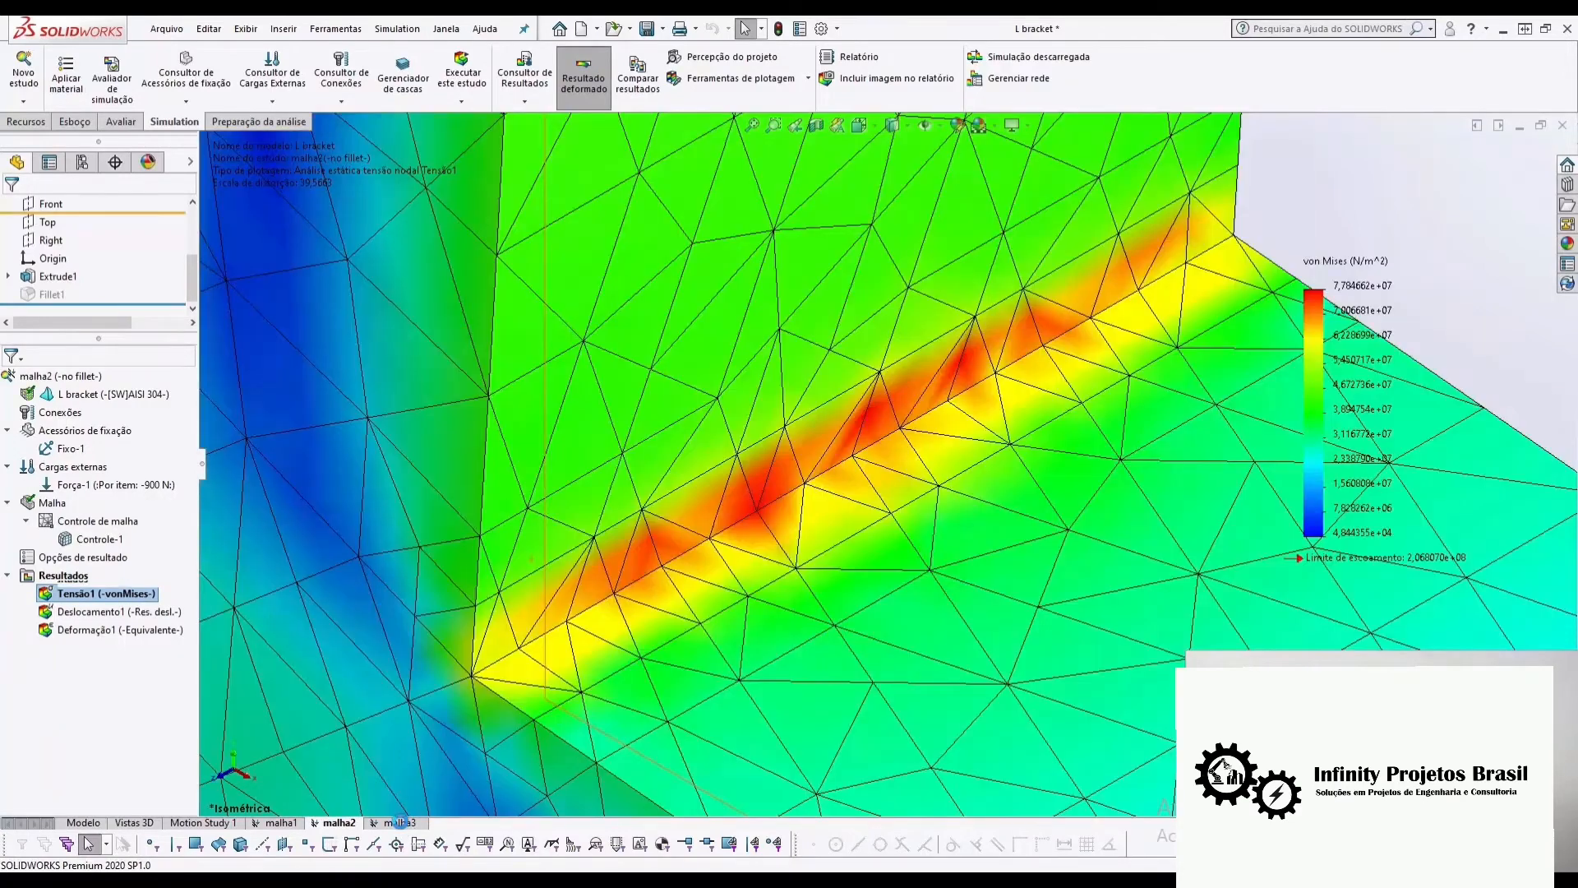
- Set the boundary option of the malha3 von Mises stress plot to Malha and display the plot at the refined corner
{"action": "left_click", "coordinate": [399, 823]}
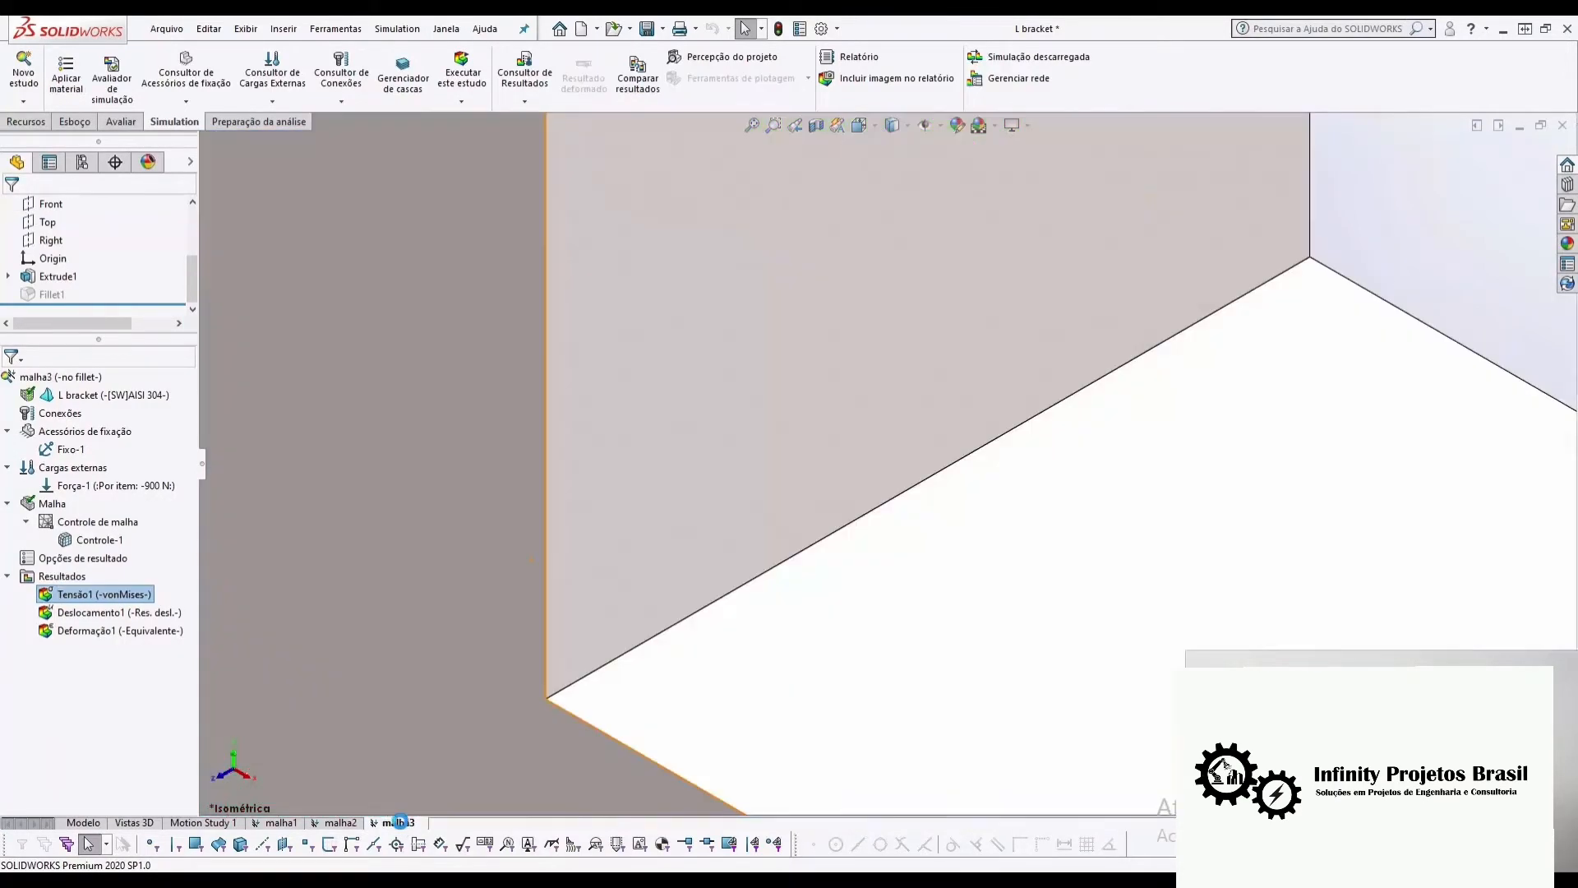
{"action": "right_click", "coordinate": [105, 594]}
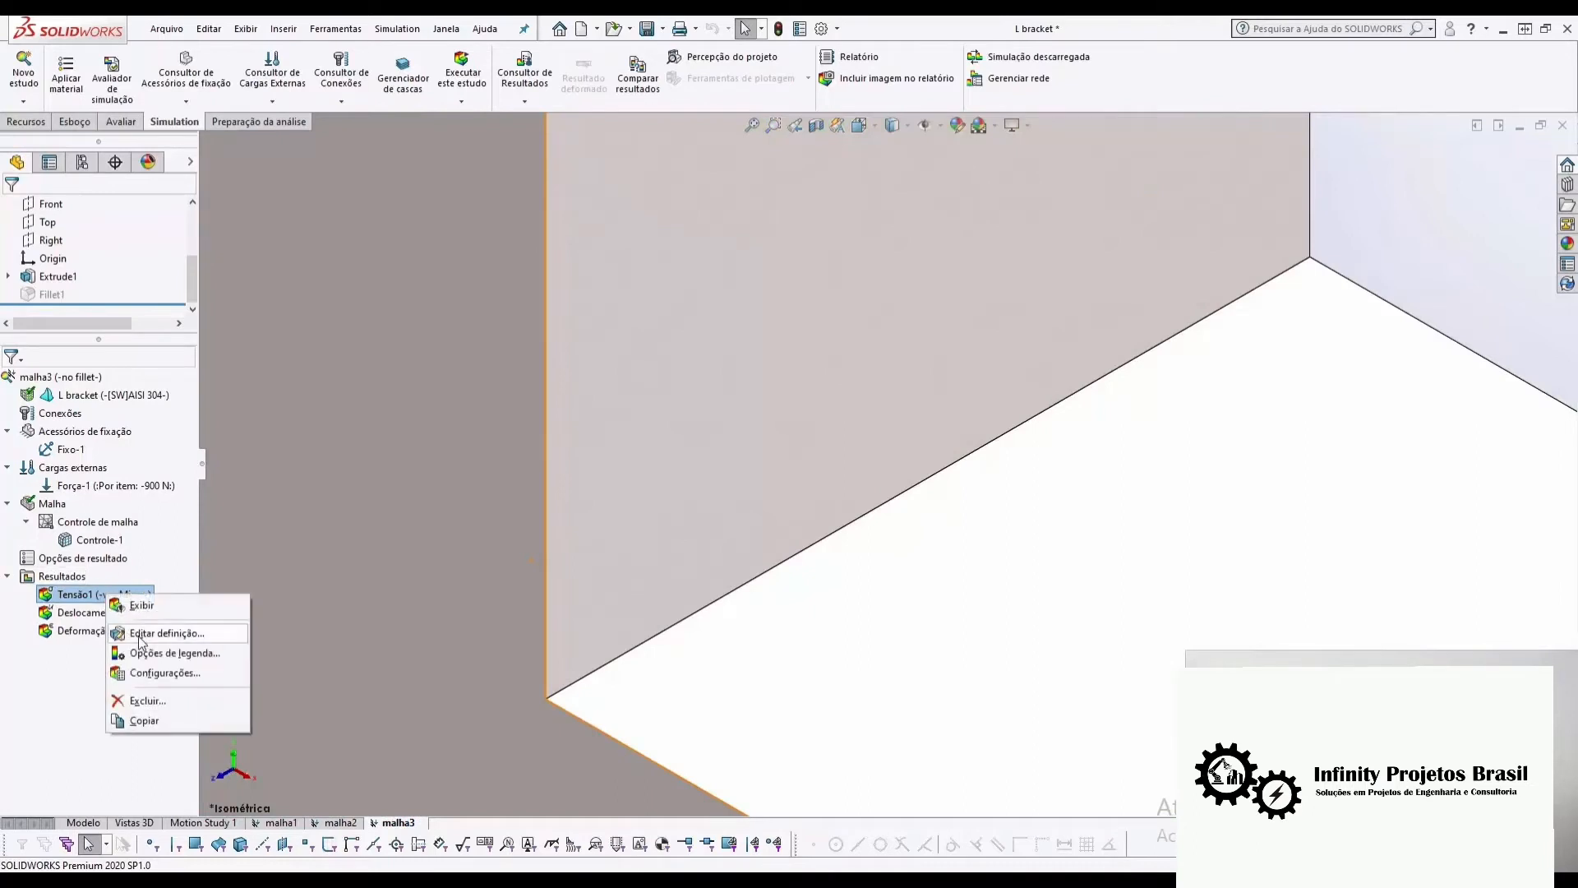
{"action": "left_click", "coordinate": [138, 637]}
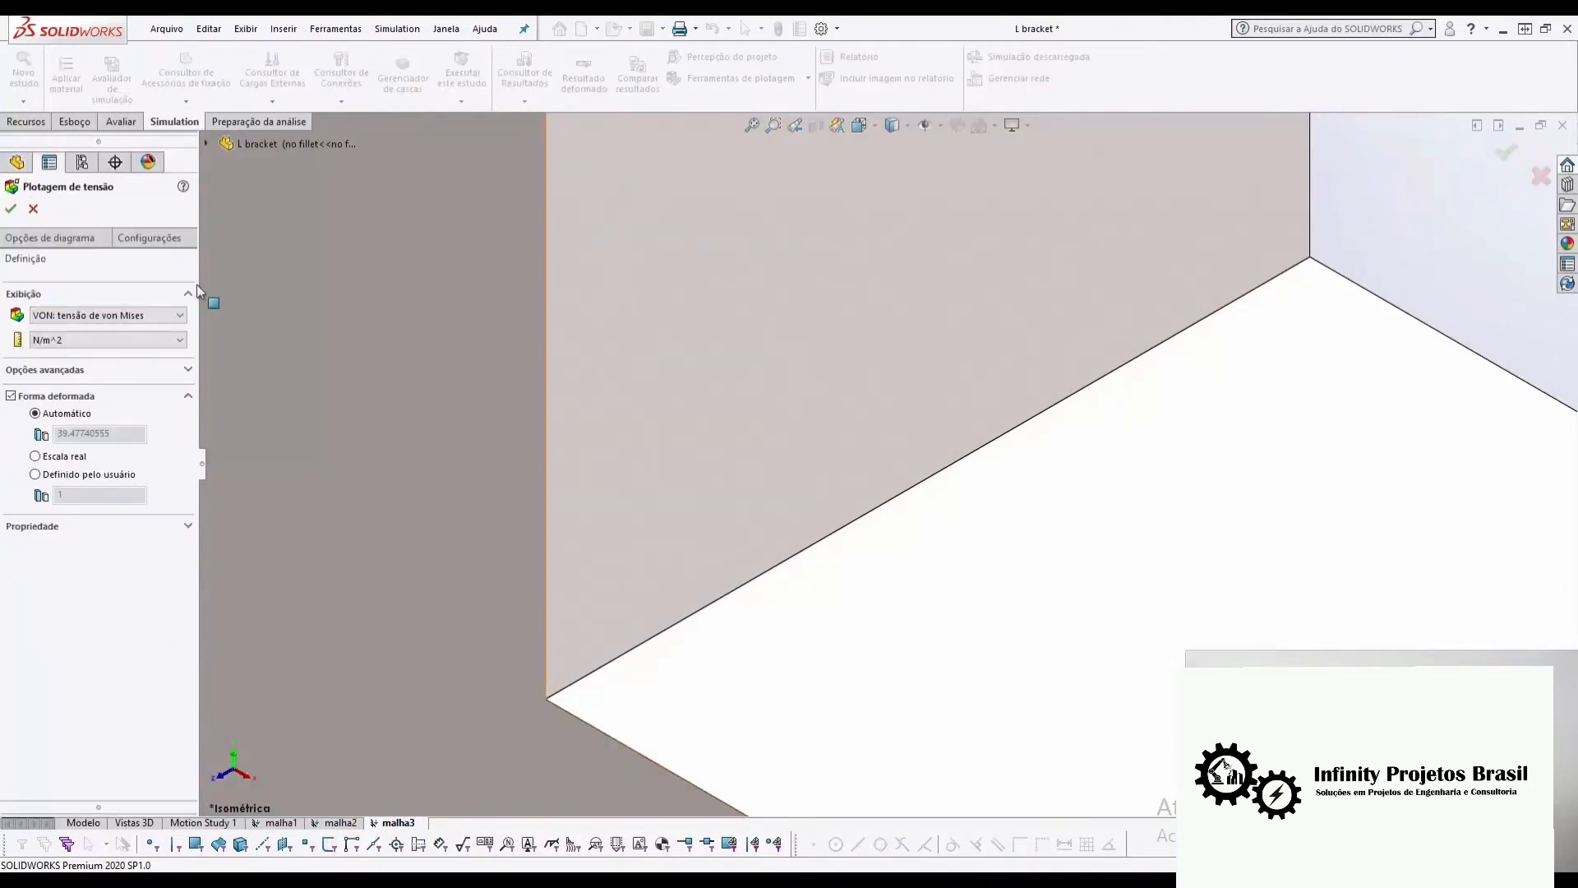
{"action": "left_click", "coordinate": [151, 257]}
{"action": "left_click", "coordinate": [130, 360]}
{"action": "left_click", "coordinate": [73, 399]}
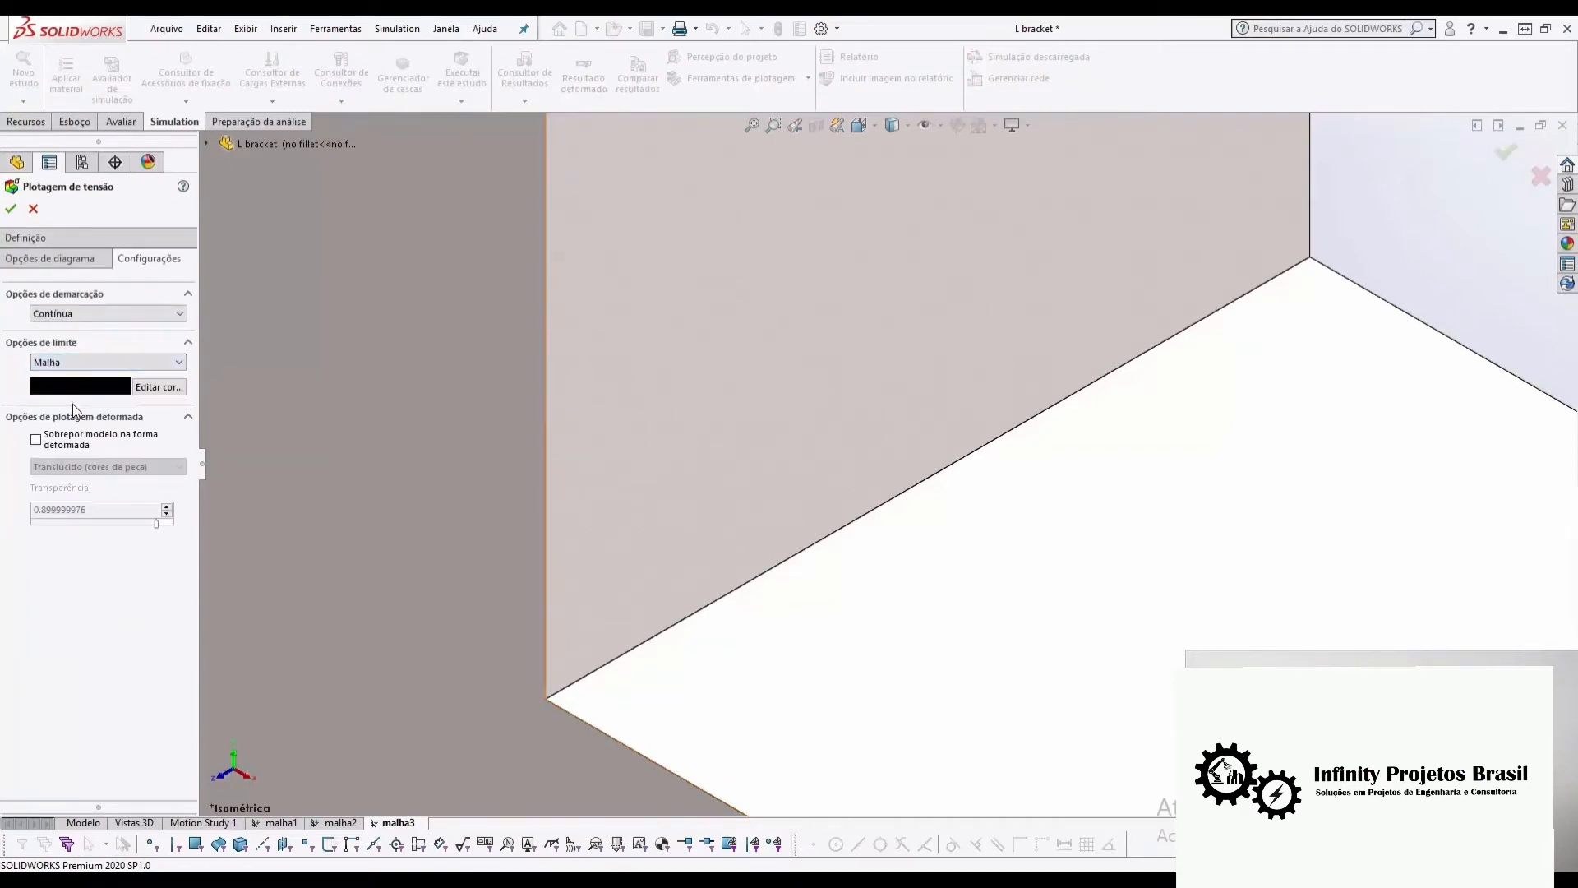
{"action": "left_click", "coordinate": [10, 208]}
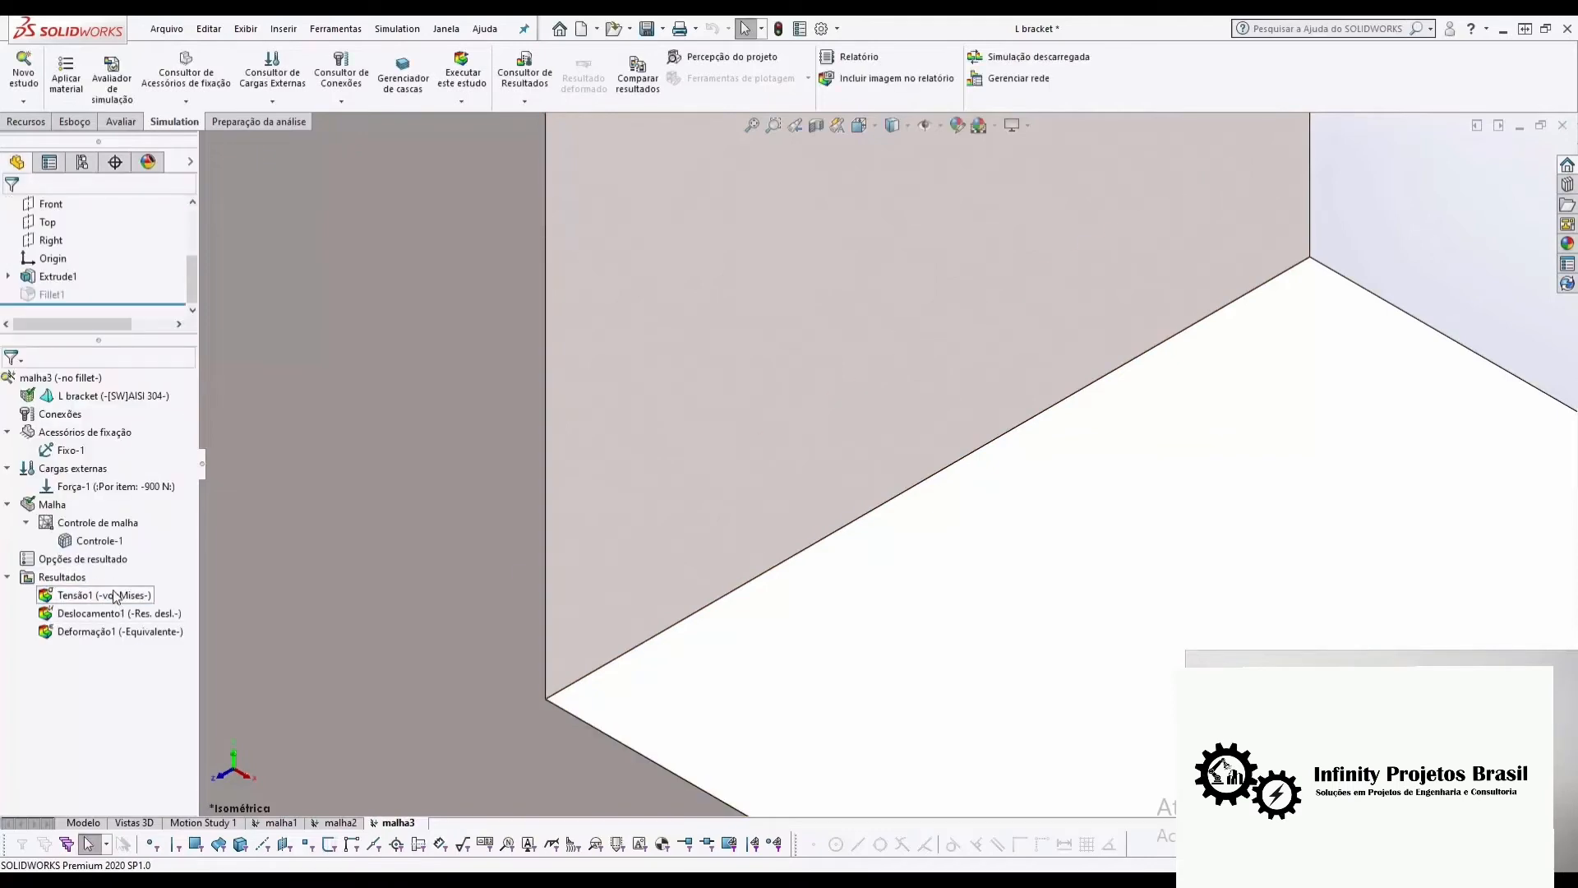
{"action": "left_click", "coordinate": [113, 593]}
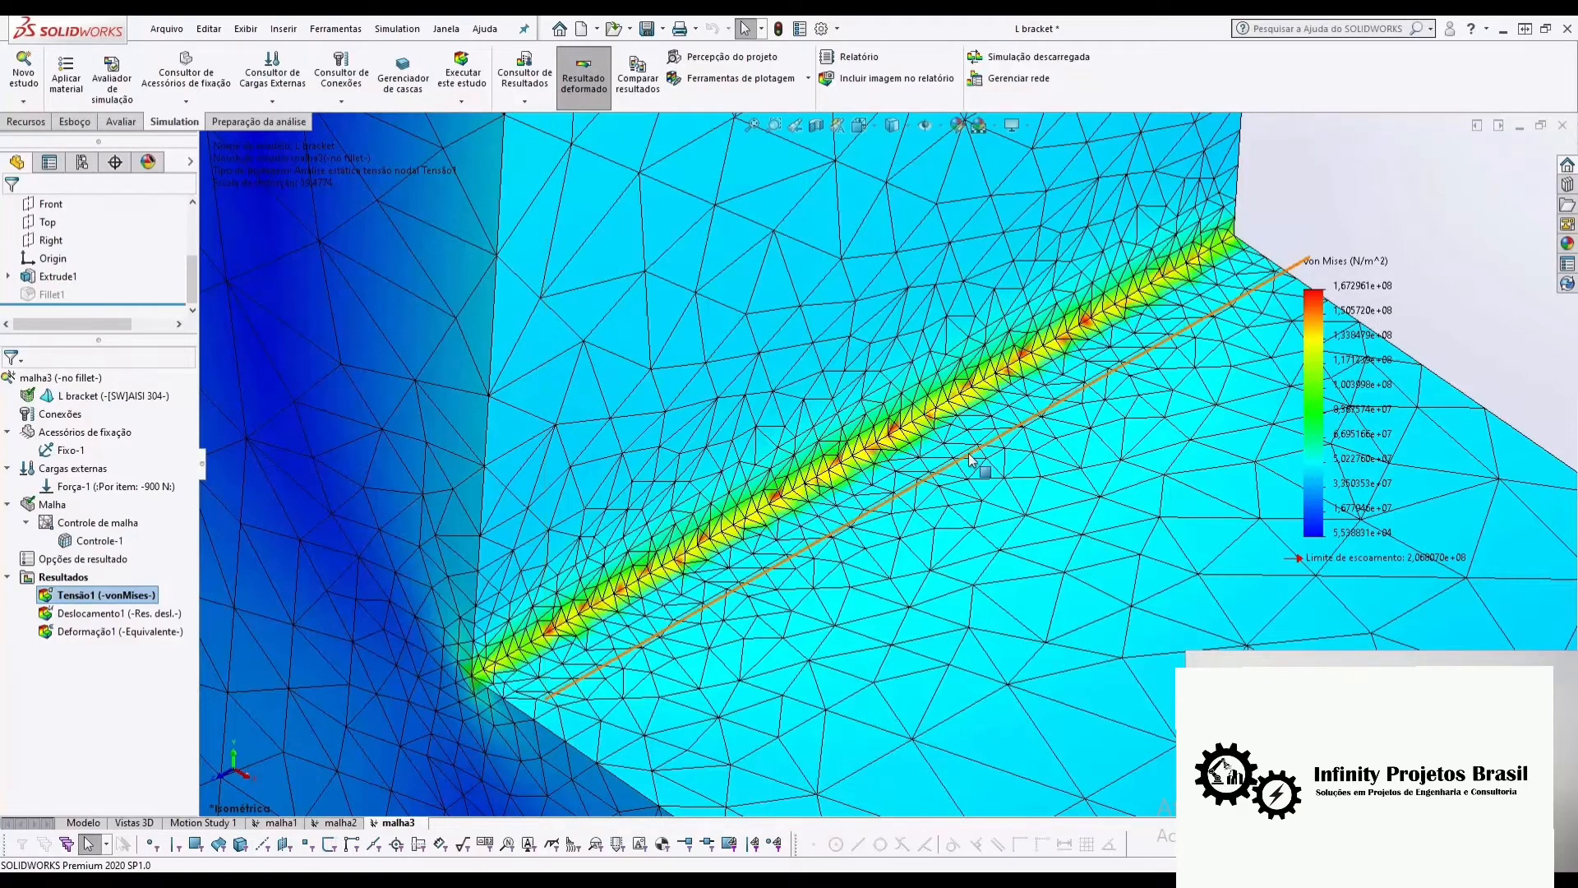
- Redisplay the malha3 von Mises plot with more of the bracket in view and examine the upper values of its stress legend
{"action": "left_click", "coordinate": [1183, 480]}
{"action": "scroll", "coordinate": [1321, 411], "scroll_direction": "up", "scroll_amount": 6}
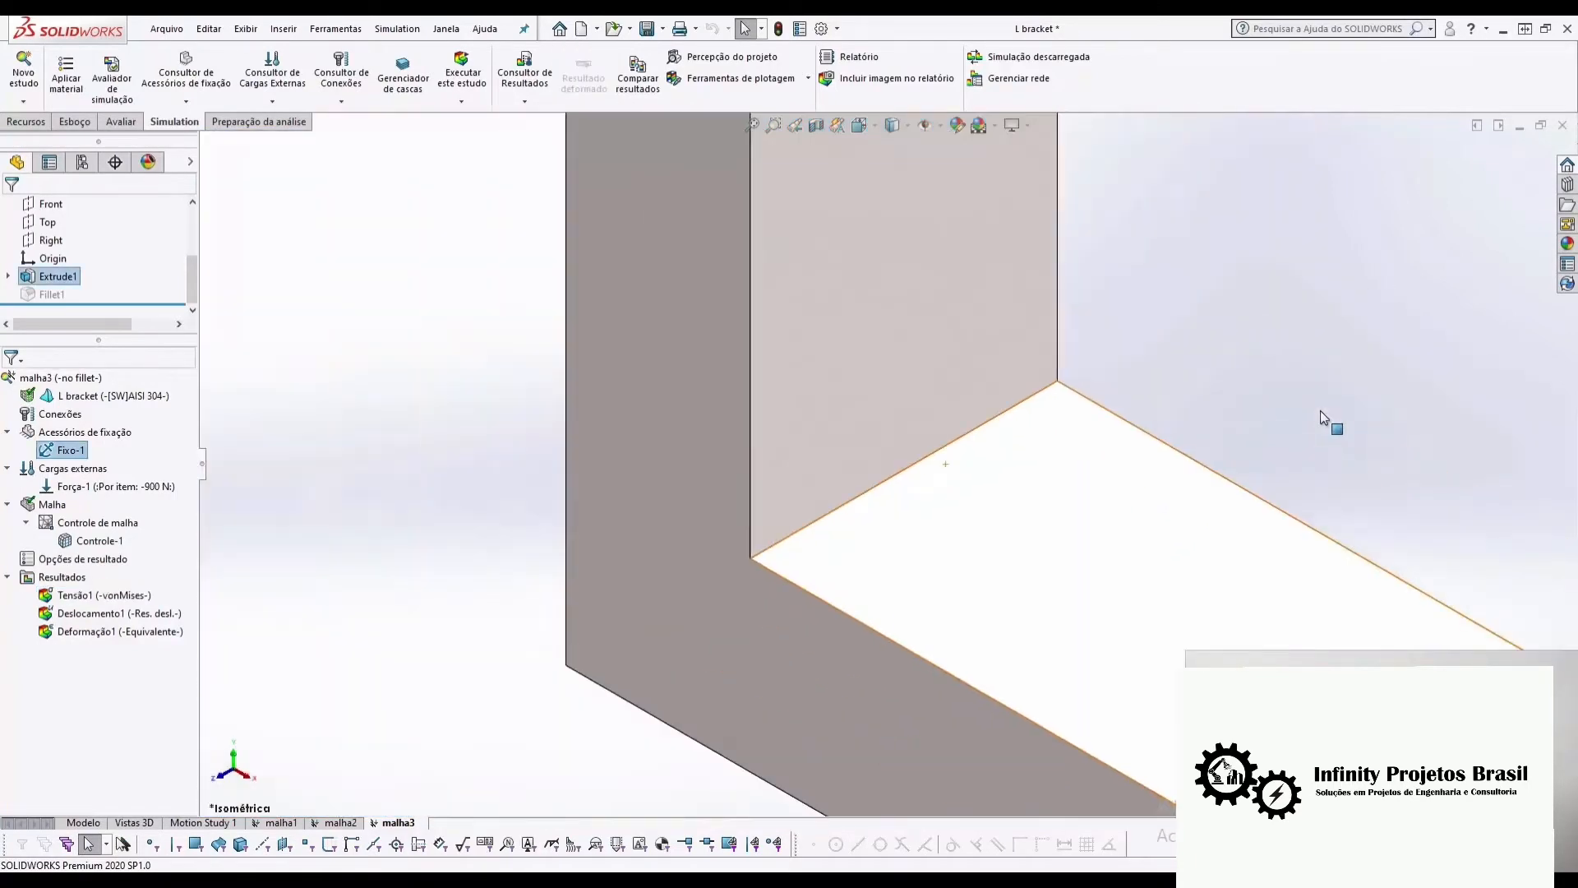
{"action": "scroll", "coordinate": [1324, 407], "scroll_direction": "up", "scroll_amount": 5}
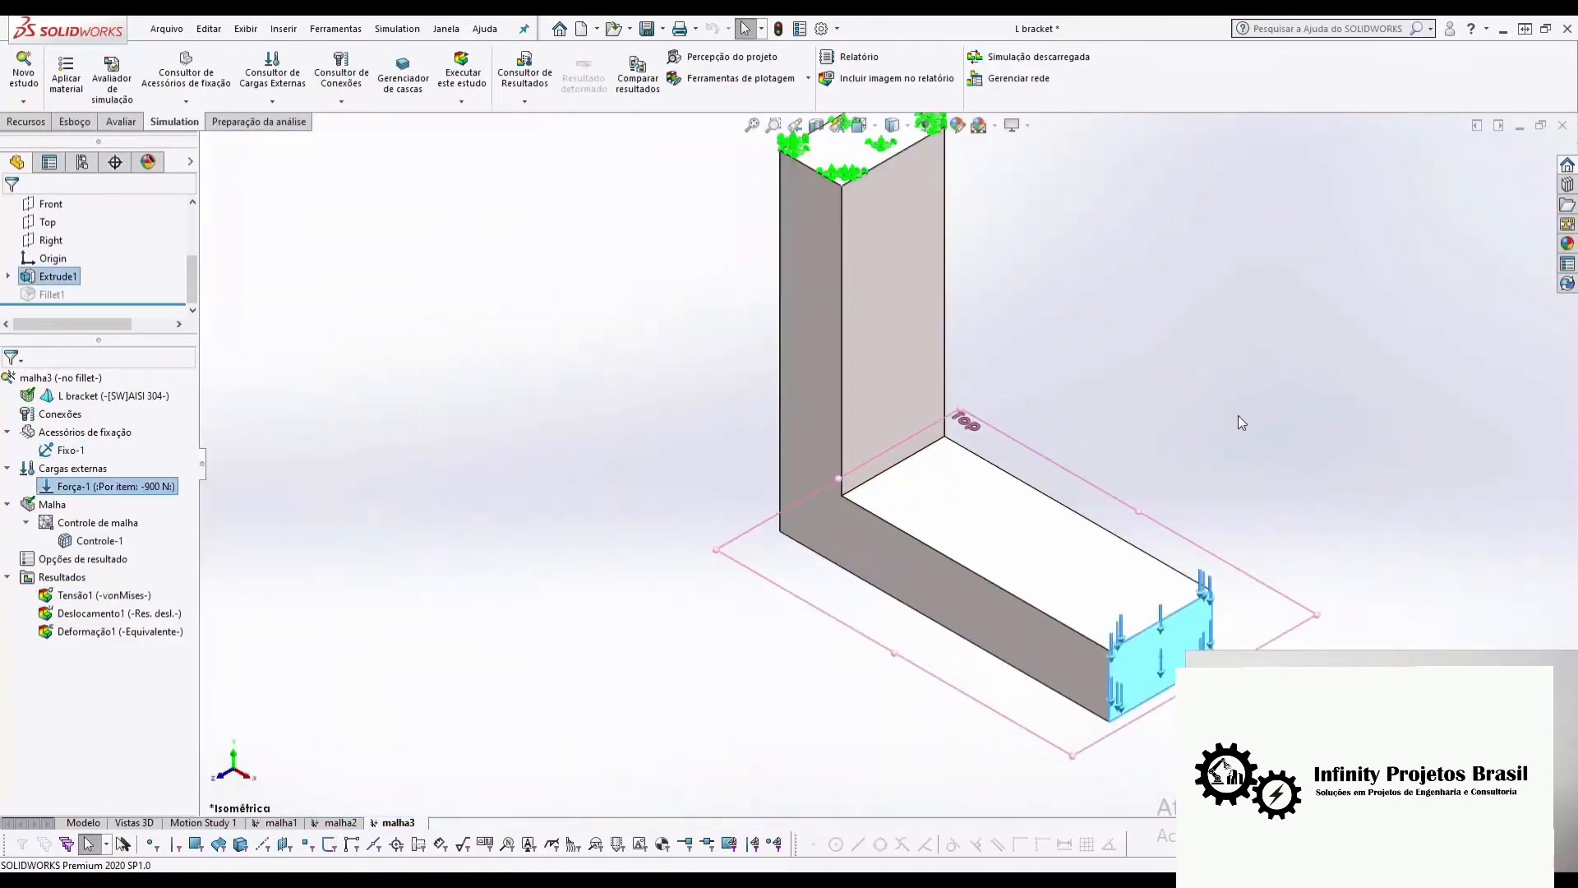
{"action": "left_click", "coordinate": [1238, 417]}
{"action": "double_click", "coordinate": [127, 596]}
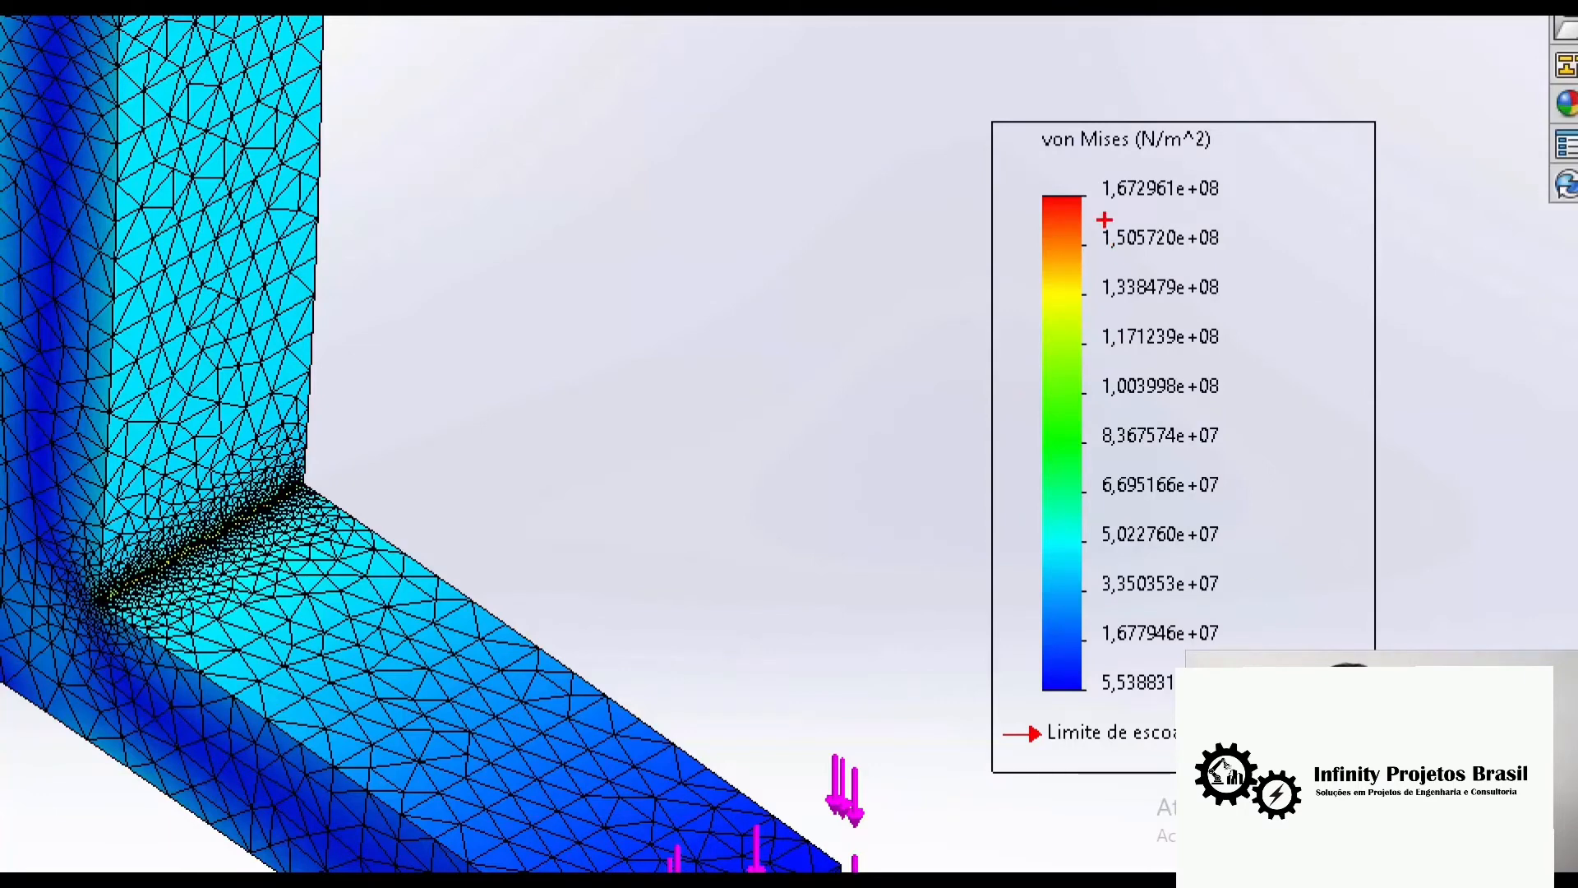
{"action": "left_click_drag", "start_coordinate": [1091, 161], "coordinate": [1236, 213]}
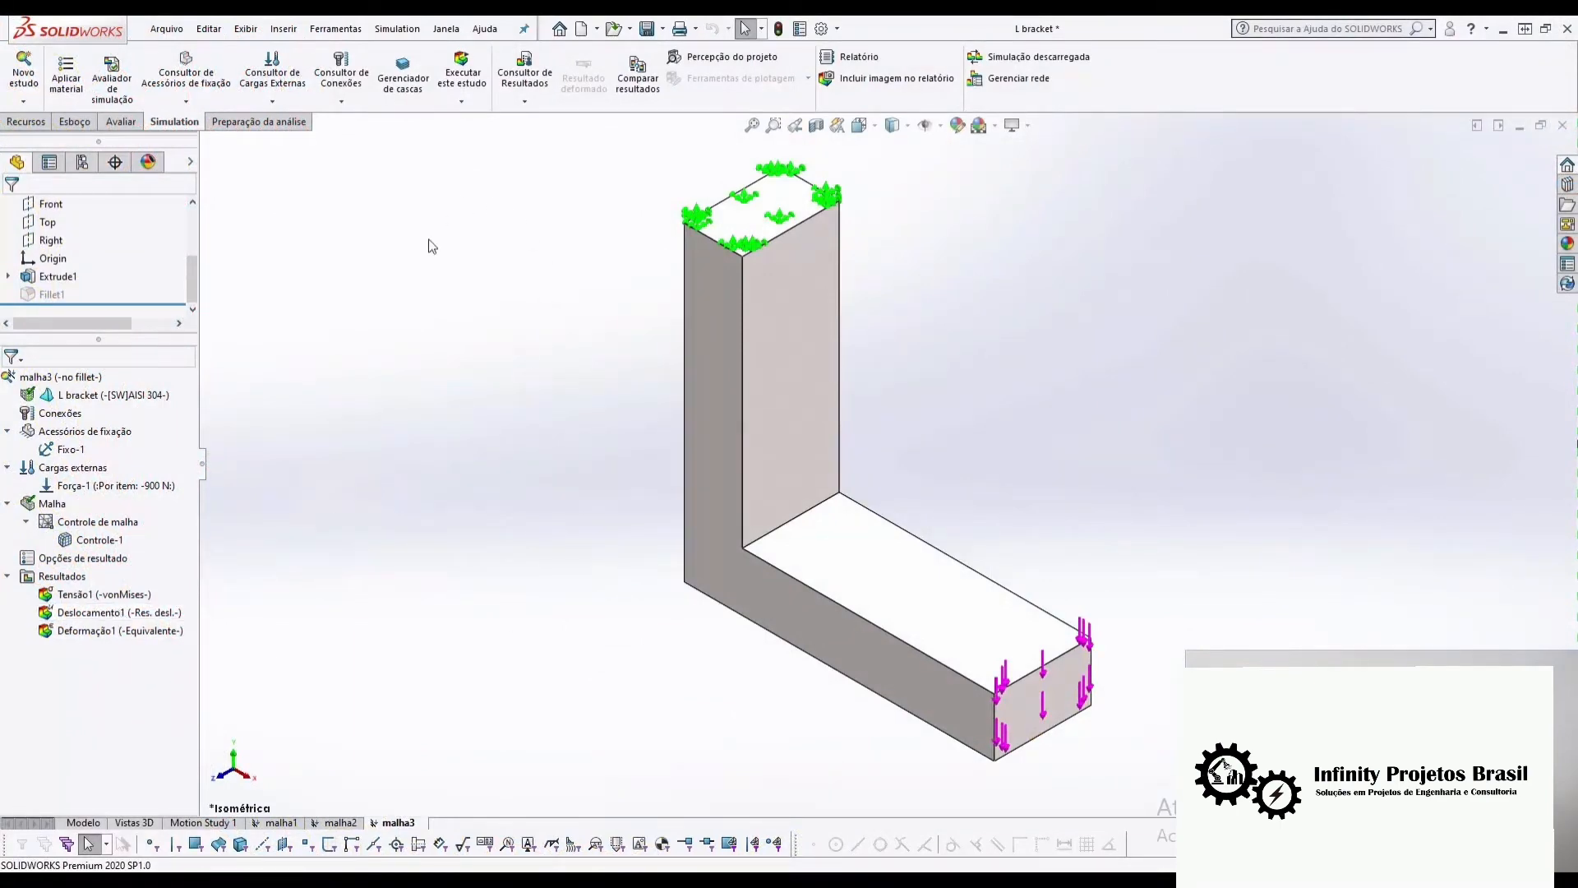
- Compare only the resultant displacement plots of malha1, malha2 and malha3 side by side, excluding the von Mises stress plots
{"action": "left_click", "coordinate": [640, 78]}
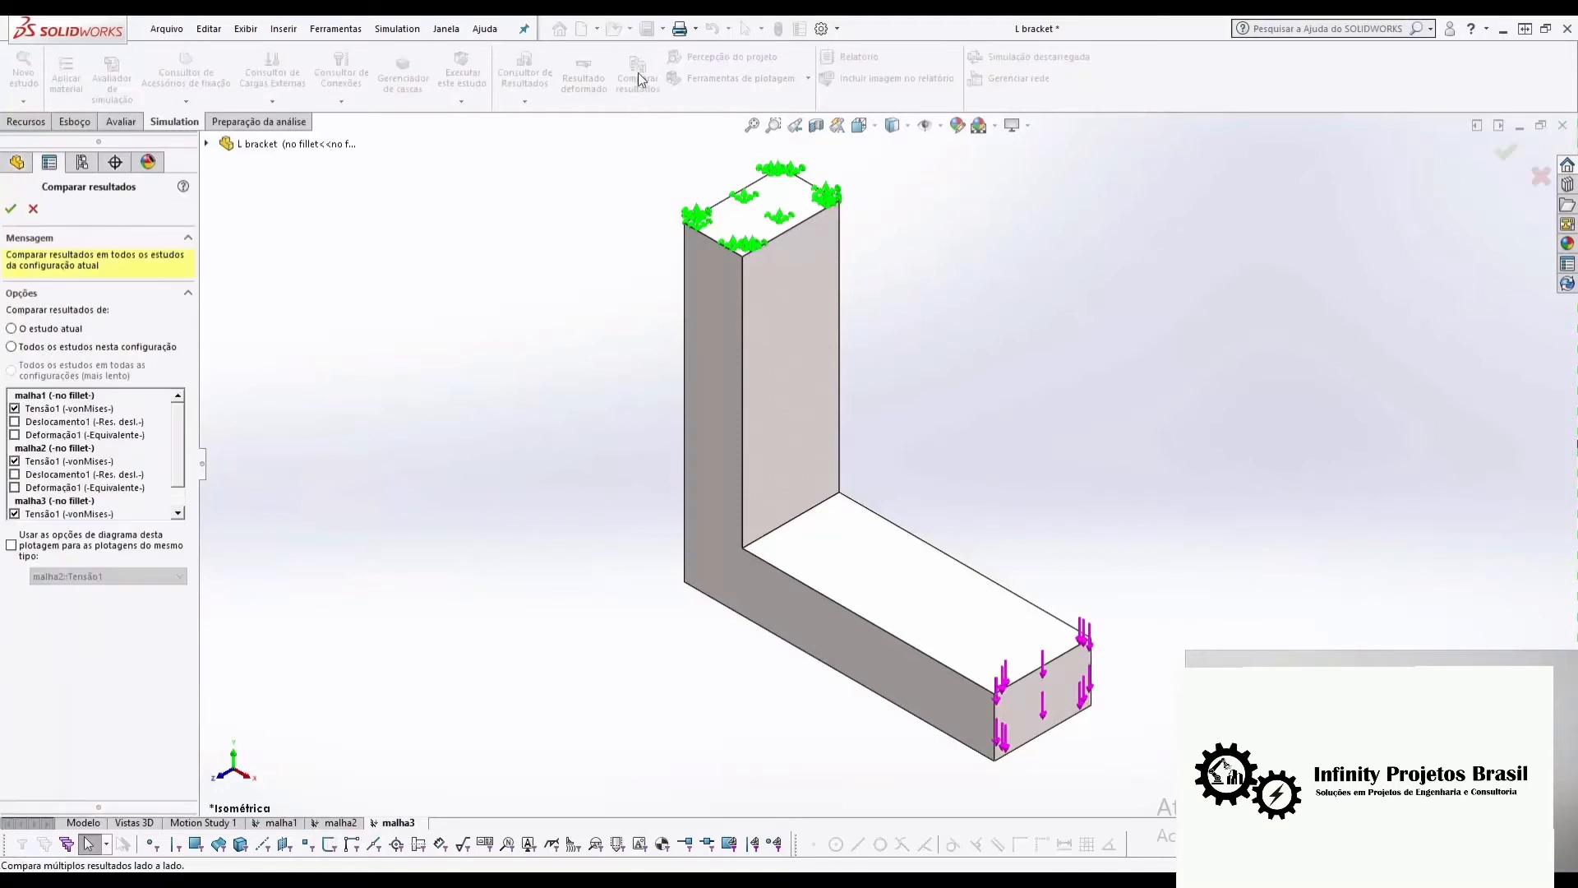
{"action": "left_click", "coordinate": [15, 422]}
{"action": "left_click", "coordinate": [15, 409]}
{"action": "left_click", "coordinate": [14, 461]}
{"action": "left_click", "coordinate": [15, 474]}
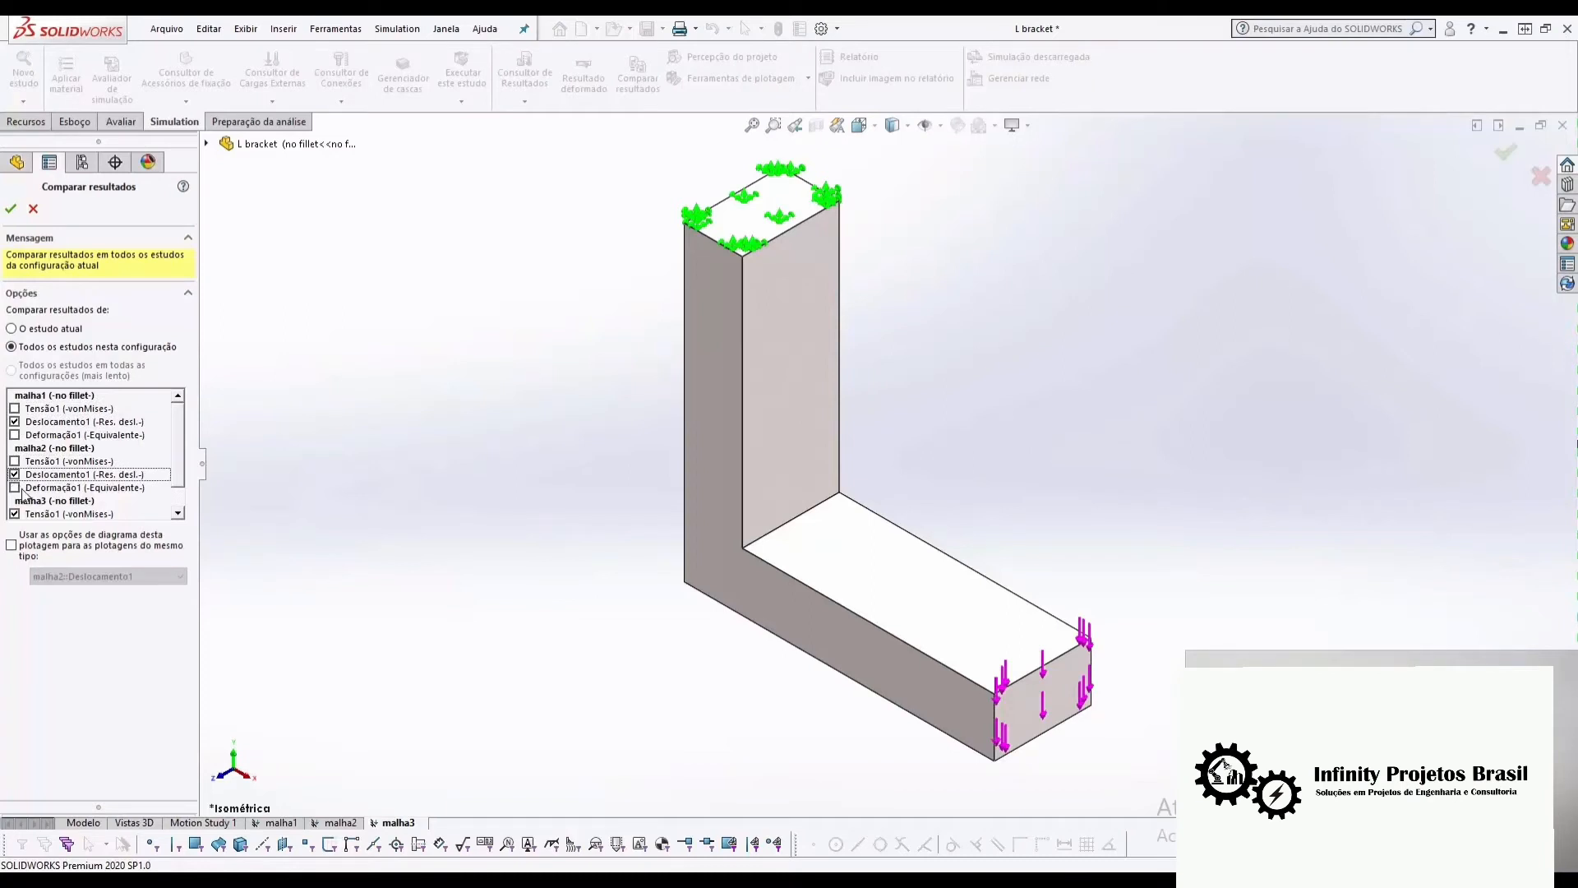
{"action": "scroll", "coordinate": [14, 476], "scroll_direction": "down", "scroll_amount": 1}
{"action": "left_click", "coordinate": [14, 474]}
{"action": "left_click", "coordinate": [14, 488]}
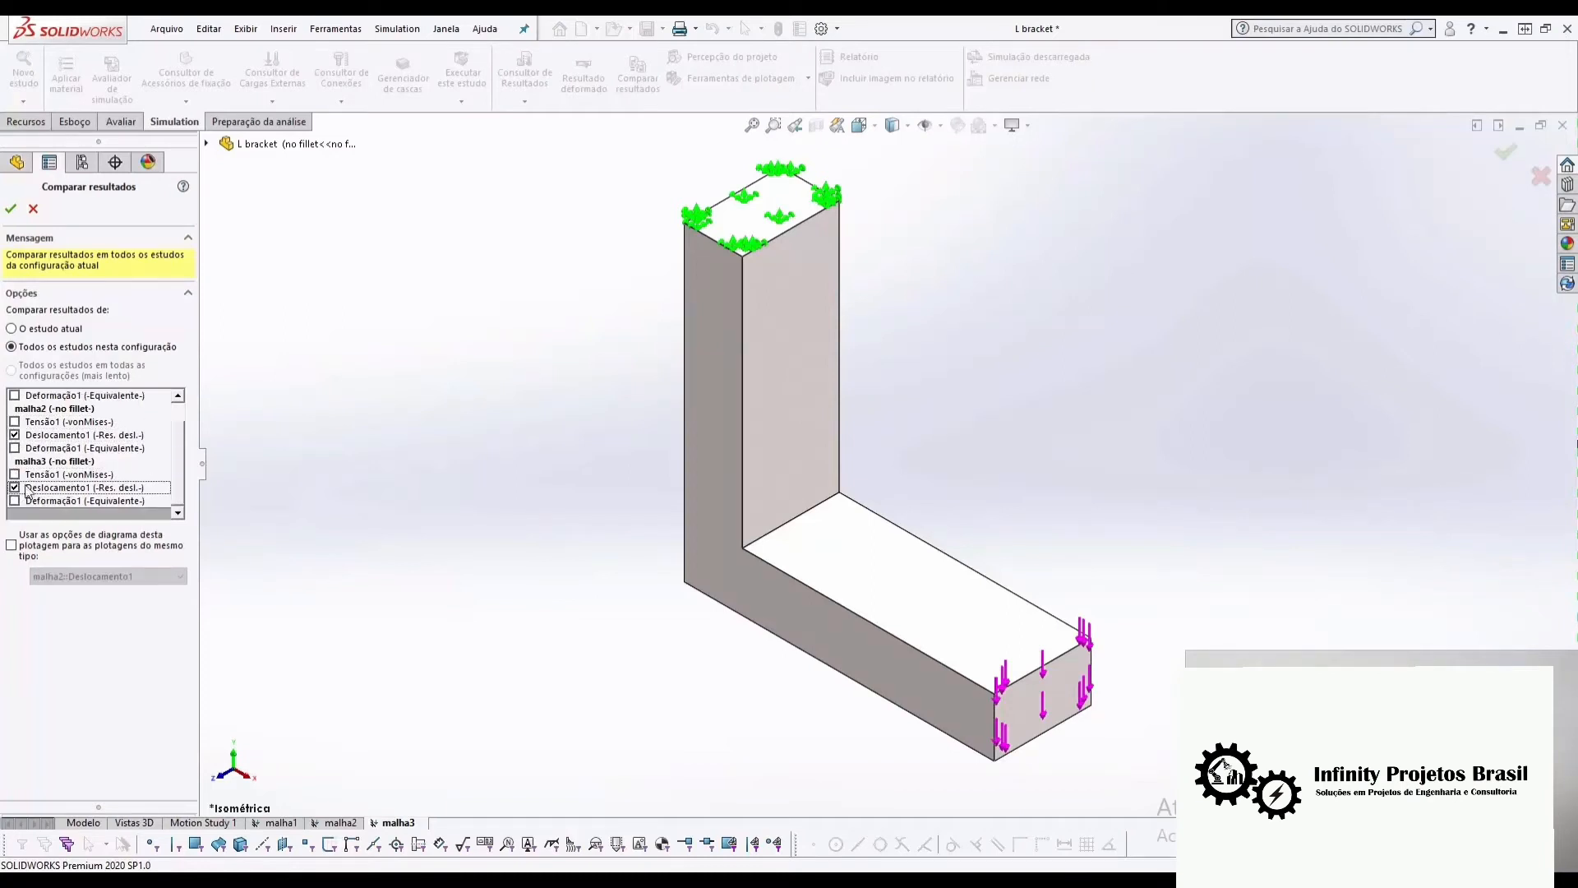
{"action": "left_click", "coordinate": [20, 213]}
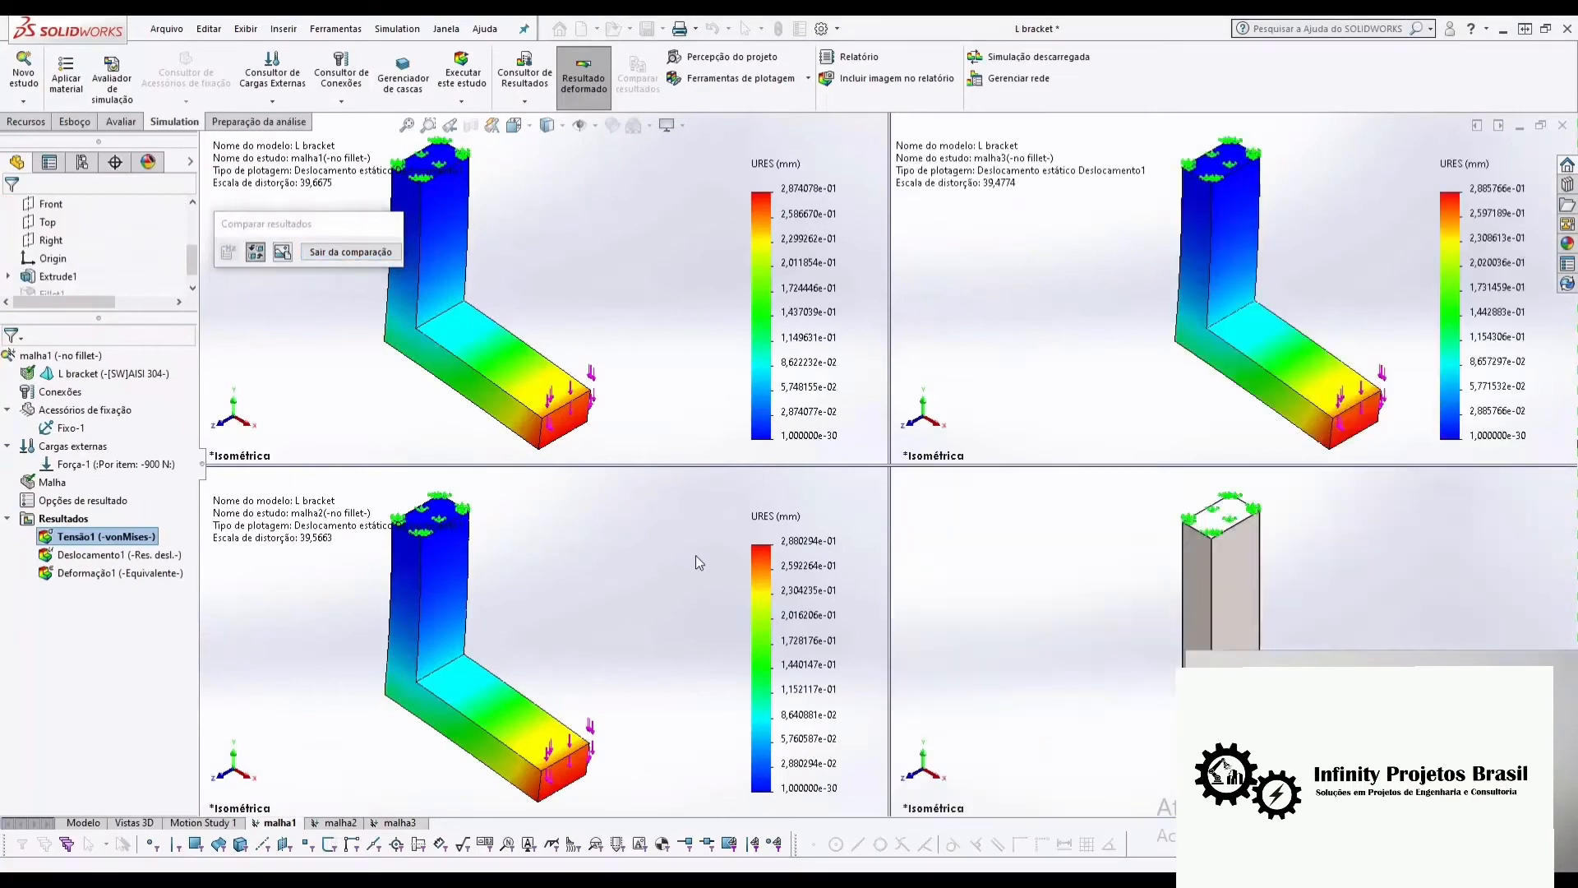
- Examine the maximum resultant displacement in the malha1, malha2 and malha3 plots, then exit the results comparison
{"action": "left_click_drag", "start_coordinate": [345, 223], "coordinate": [237, 222]}
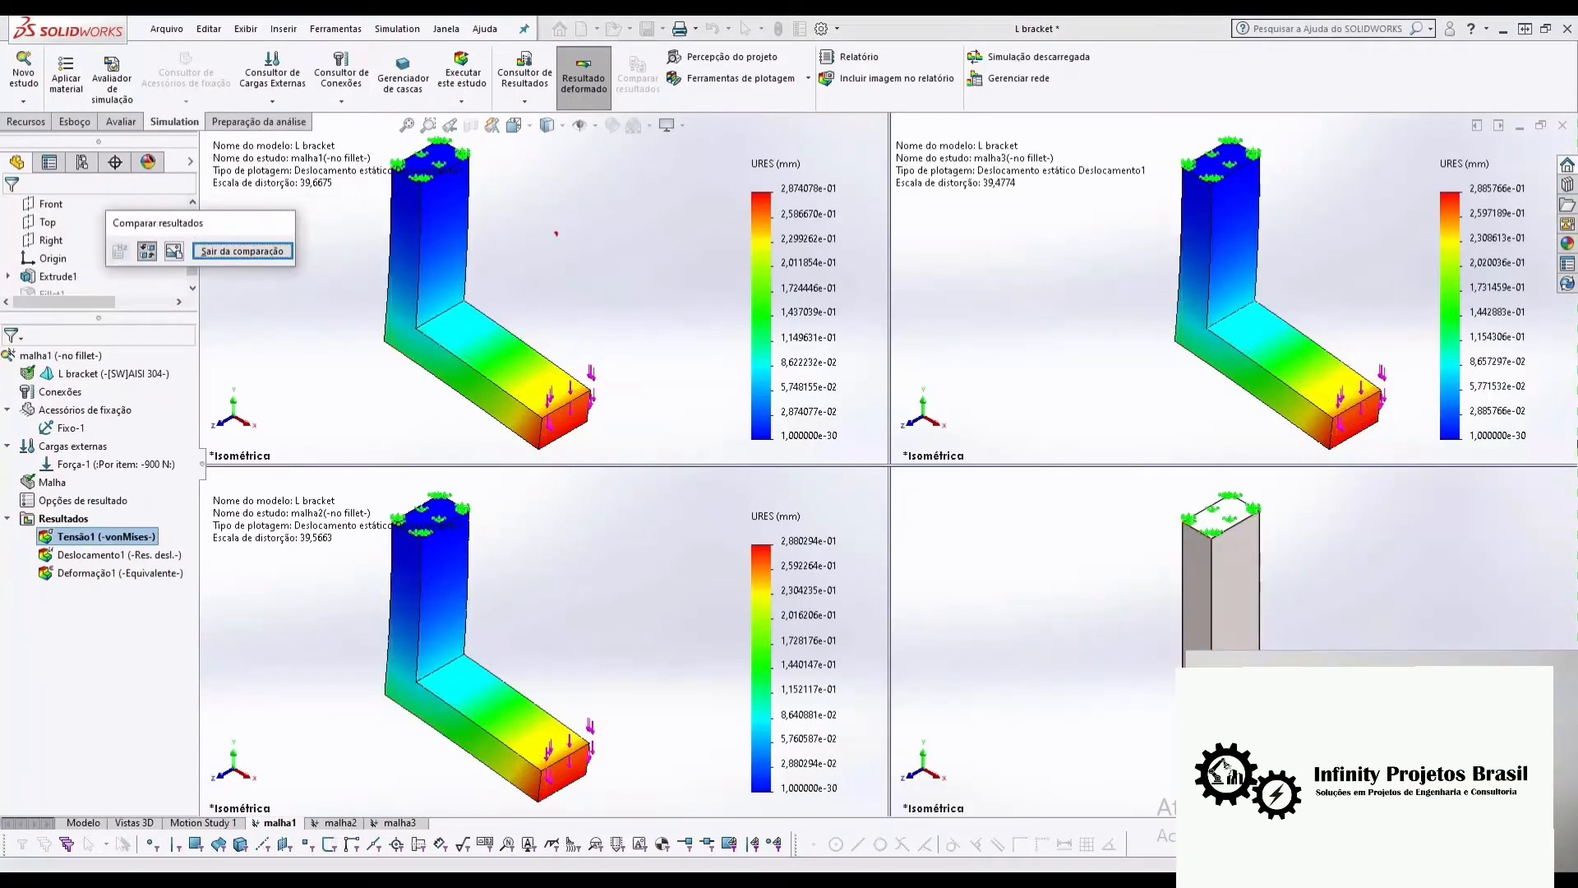
{"action": "left_click_drag", "start_coordinate": [1006, 366], "coordinate": [1019, 392]}
{"action": "left_click_drag", "start_coordinate": [779, 179], "coordinate": [839, 197]}
{"action": "left_click_drag", "start_coordinate": [779, 530], "coordinate": [838, 551]}
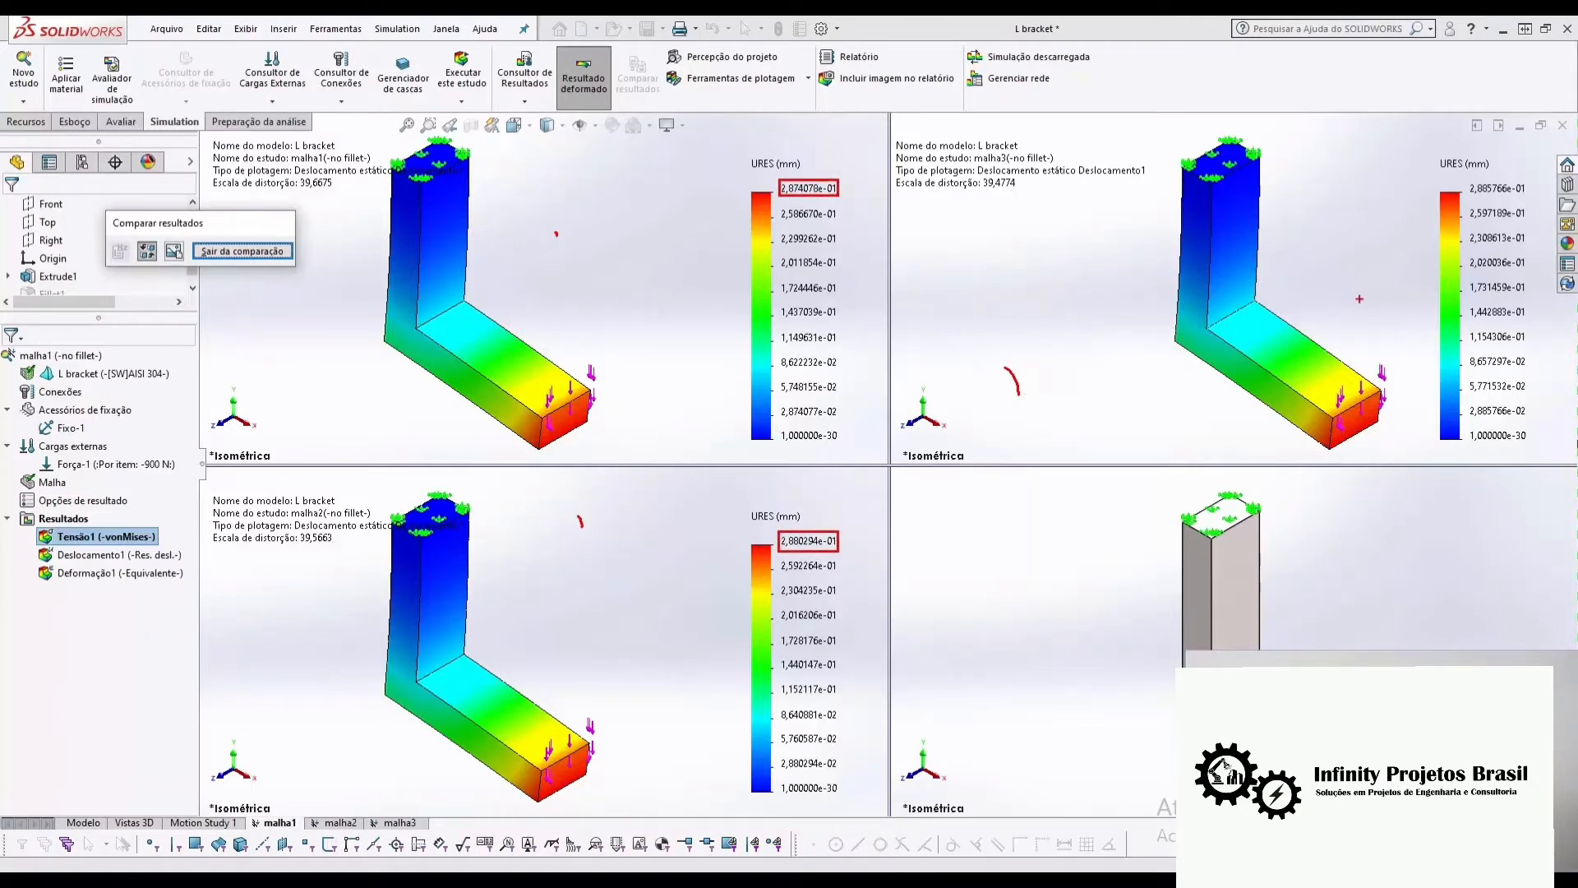
{"action": "left_click_drag", "start_coordinate": [1463, 175], "coordinate": [1532, 199]}
{"action": "left_click", "coordinate": [243, 252]}
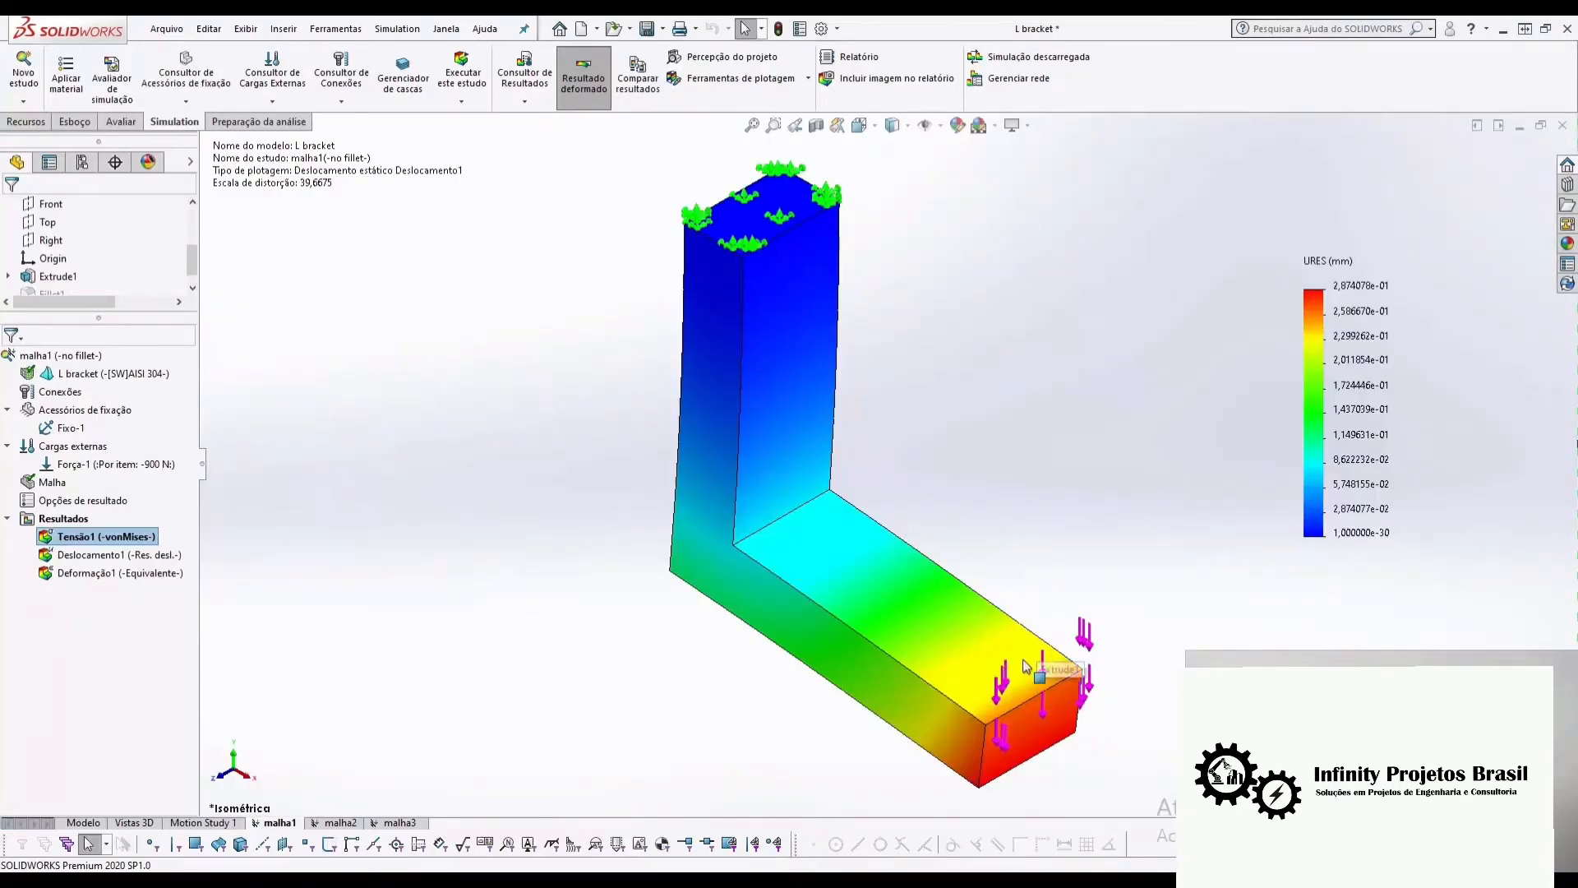
- Compare the von Mises stress plots of malha1, malha2 and malha3 side by side, examine their legend maxima and exit the comparison
{"action": "left_click", "coordinate": [649, 92]}
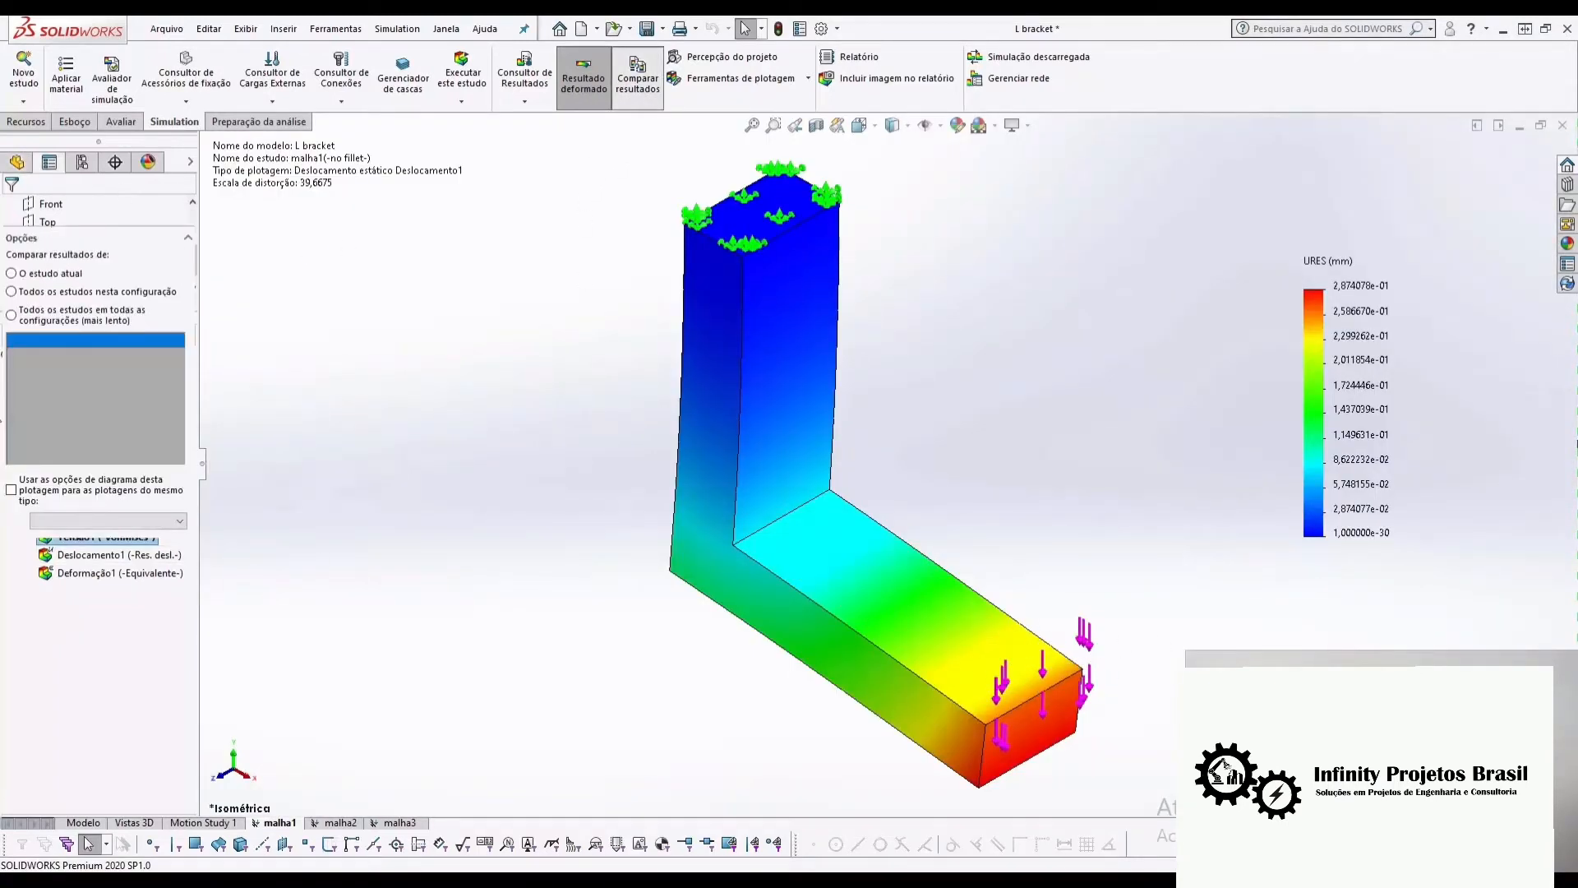
{"action": "left_click", "coordinate": [14, 408]}
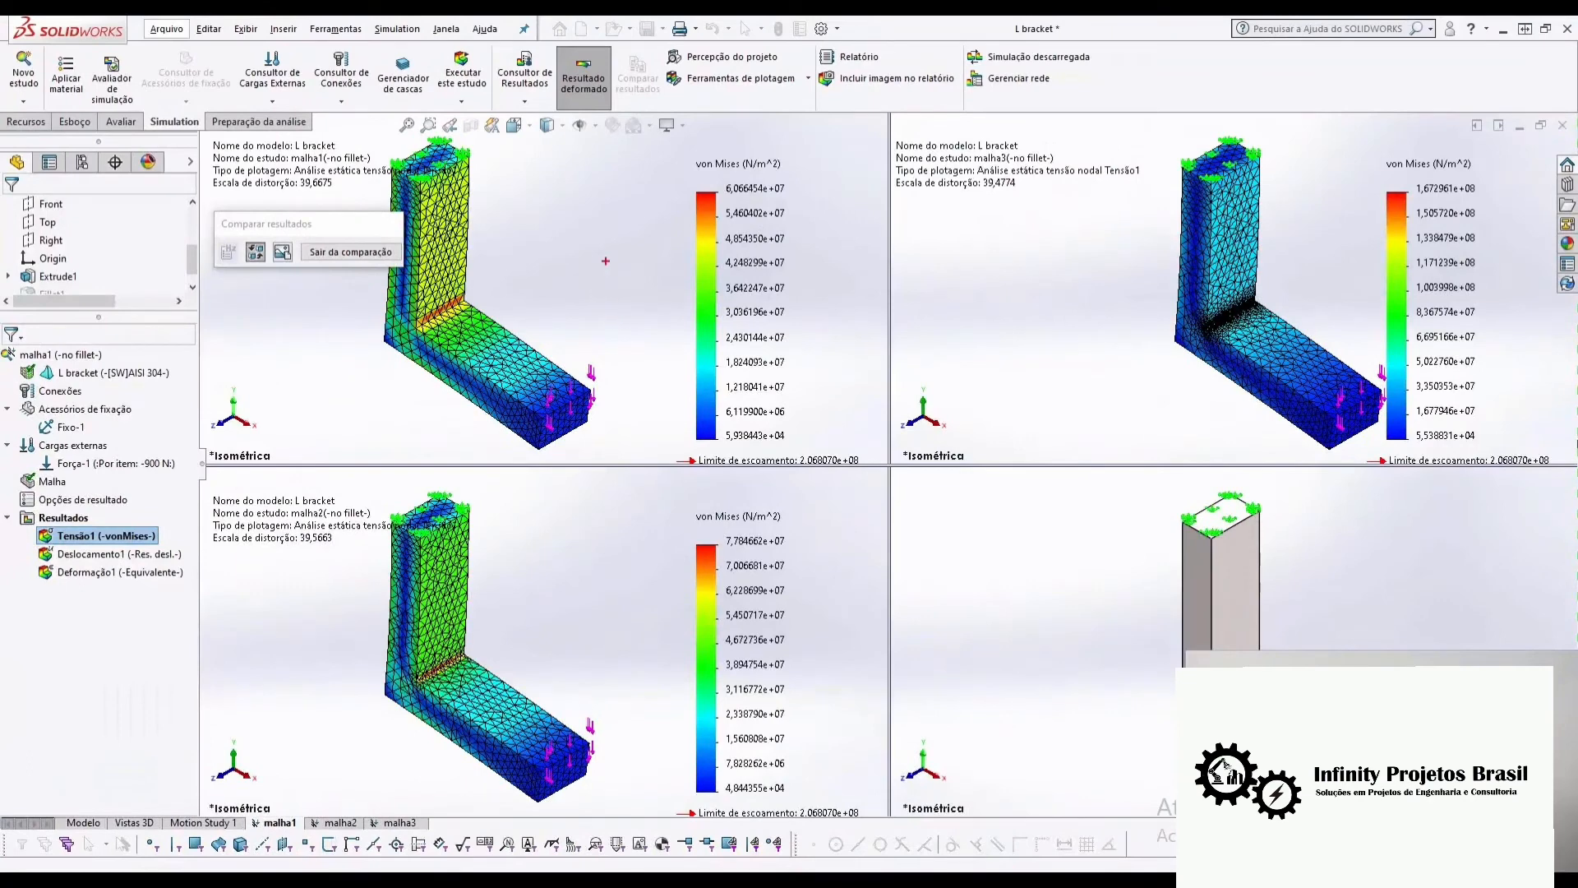
{"action": "left_click_drag", "start_coordinate": [602, 235], "coordinate": [610, 271]}
{"action": "left_click_drag", "start_coordinate": [580, 540], "coordinate": [582, 587]}
{"action": "left_click_drag", "start_coordinate": [1076, 290], "coordinate": [1111, 361]}
{"action": "left_click_drag", "start_coordinate": [722, 178], "coordinate": [794, 199]}
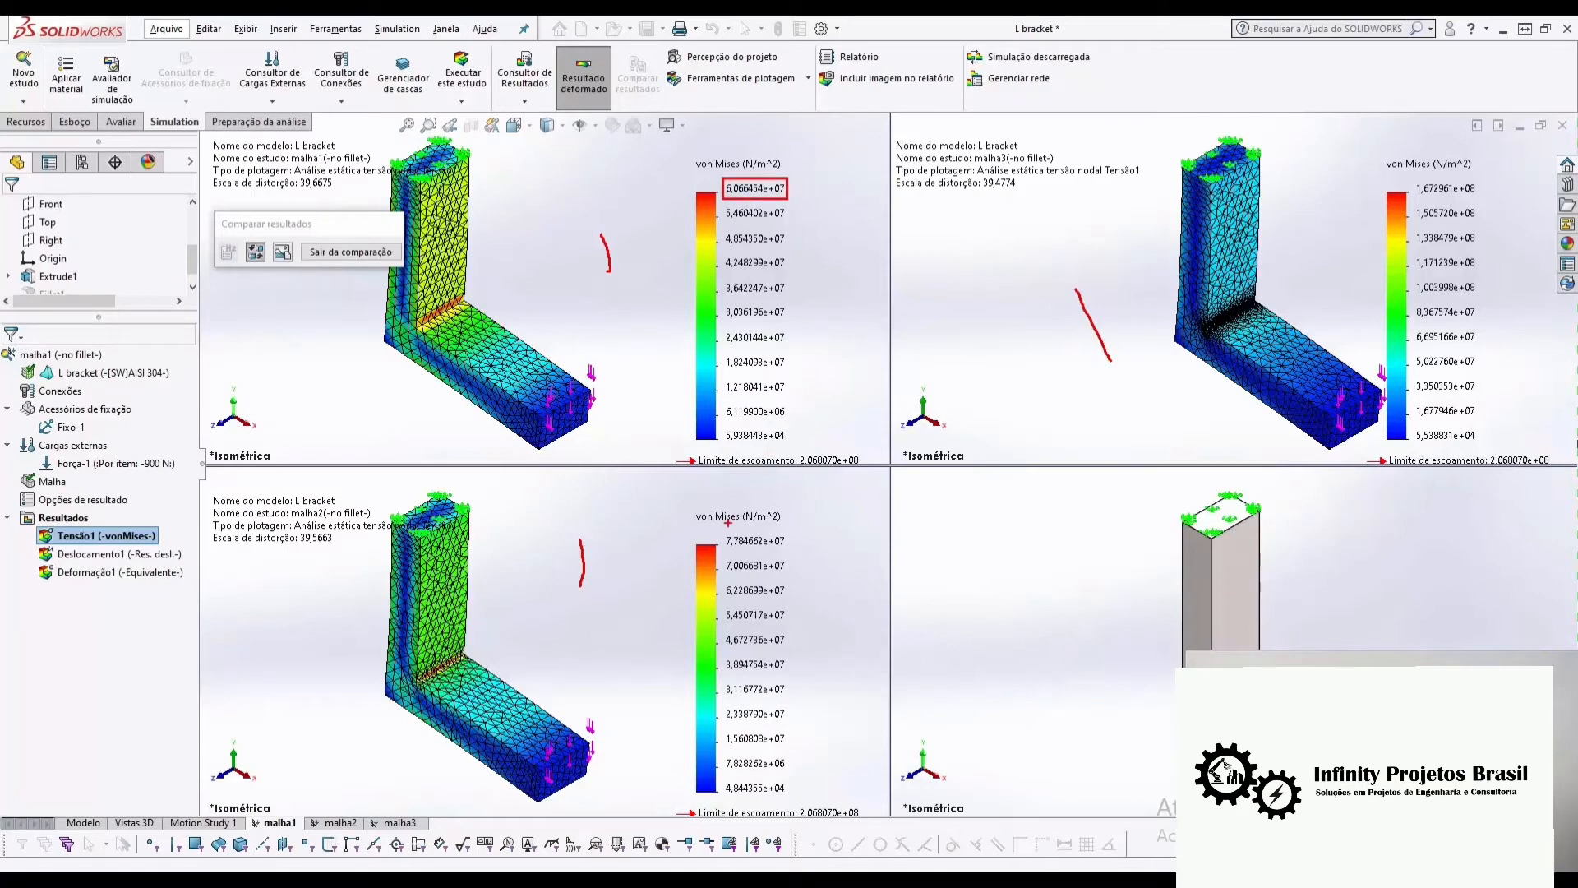
{"action": "left_click_drag", "start_coordinate": [722, 526], "coordinate": [791, 548]}
{"action": "left_click_drag", "start_coordinate": [1414, 177], "coordinate": [1481, 201]}
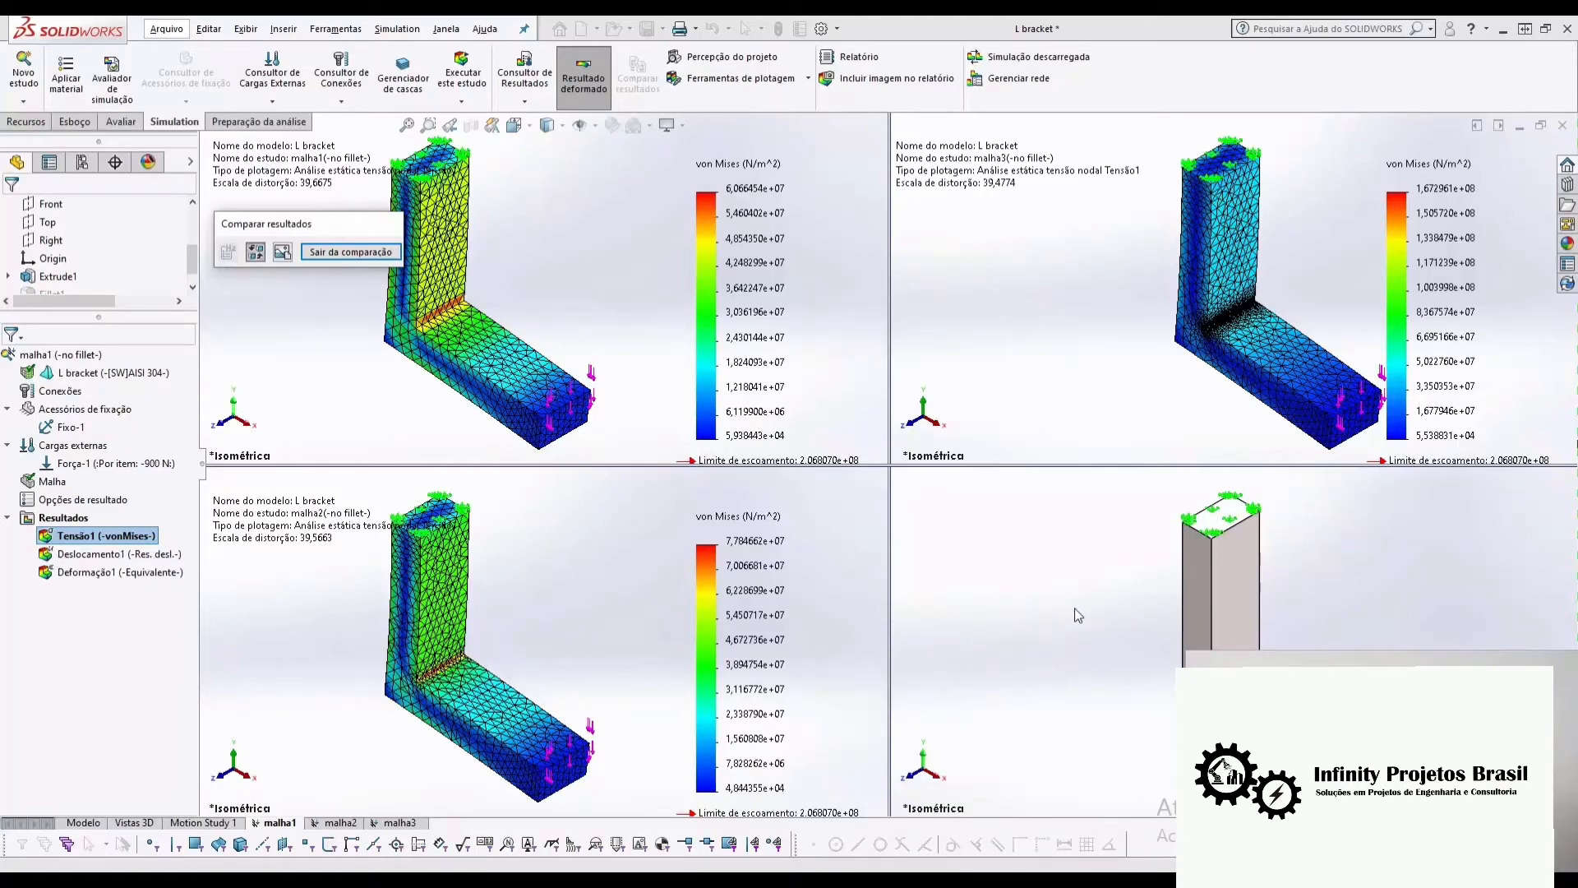
{"action": "left_click", "coordinate": [349, 253]}
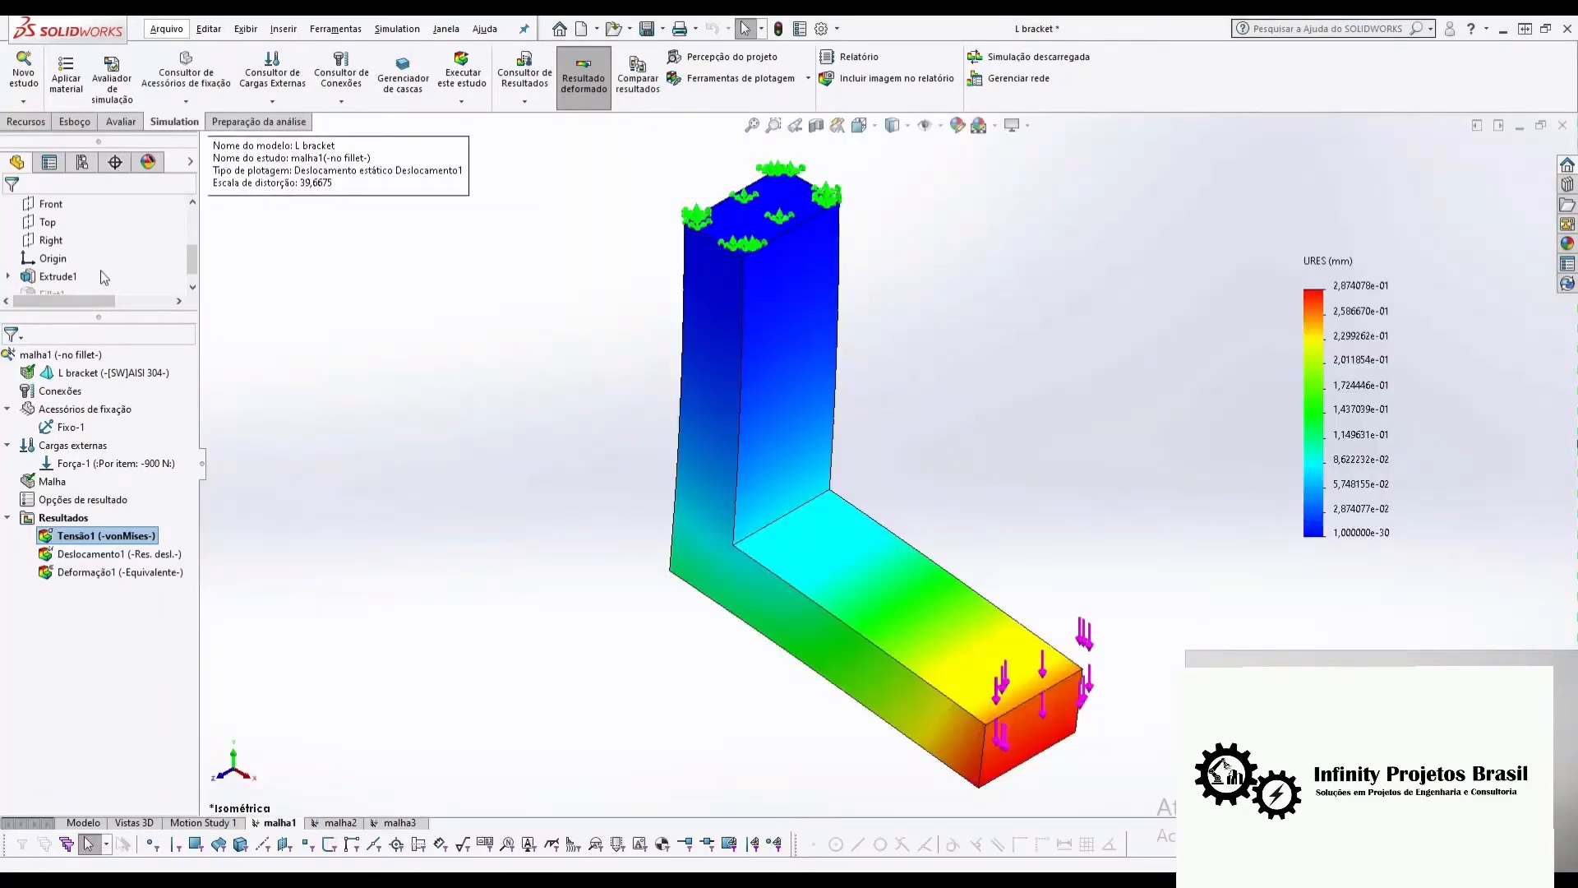
- Return to the bracket model and activate its fillet configuration
{"action": "left_click", "coordinate": [83, 825]}
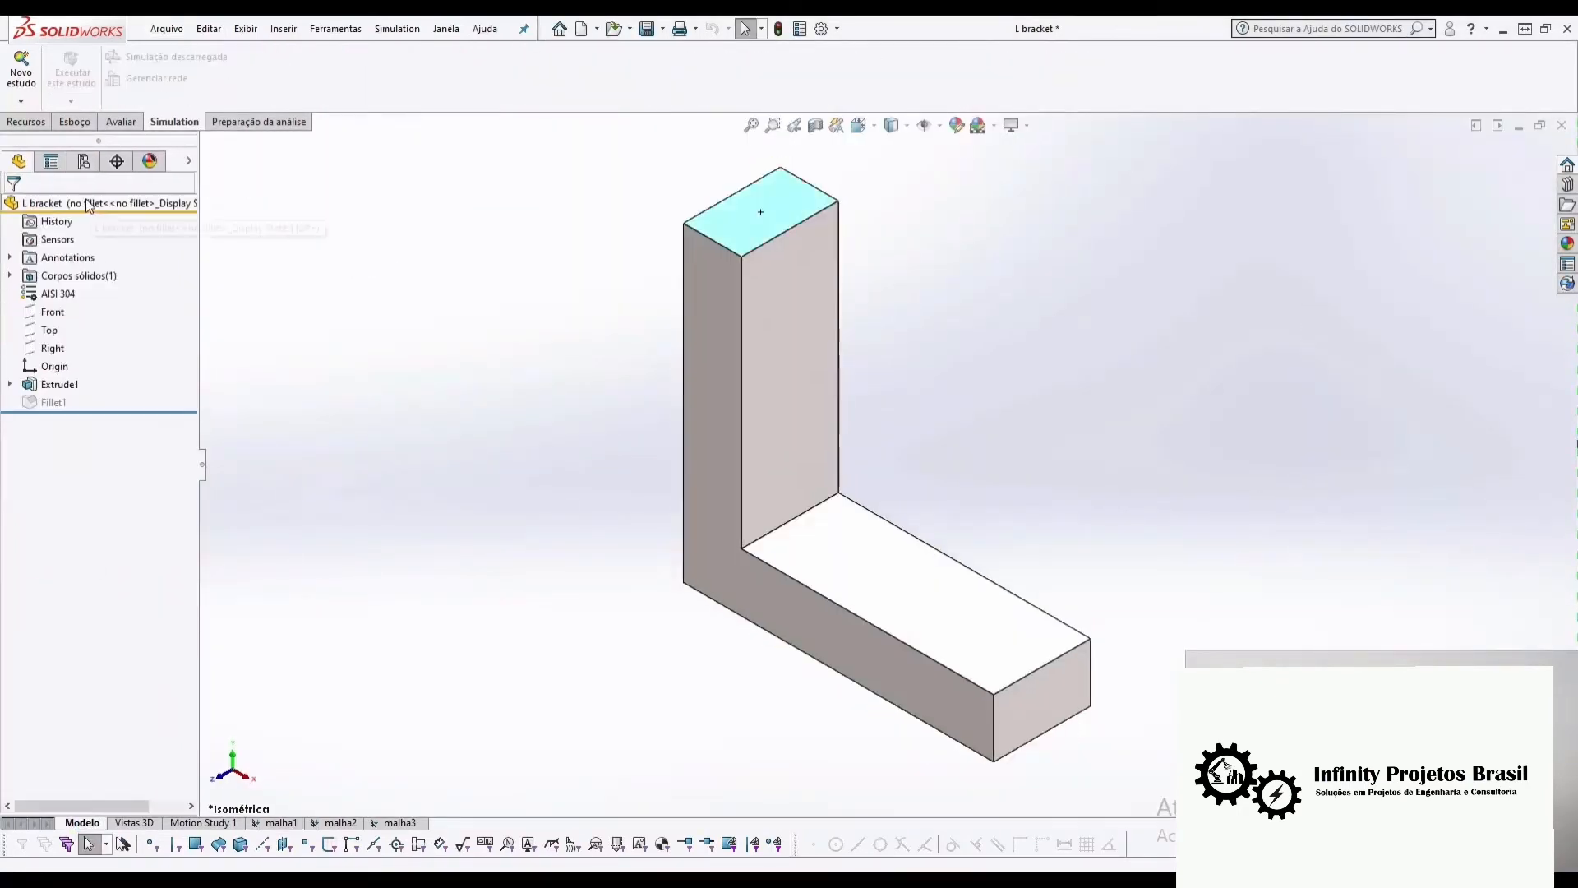
{"action": "left_click", "coordinate": [84, 163]}
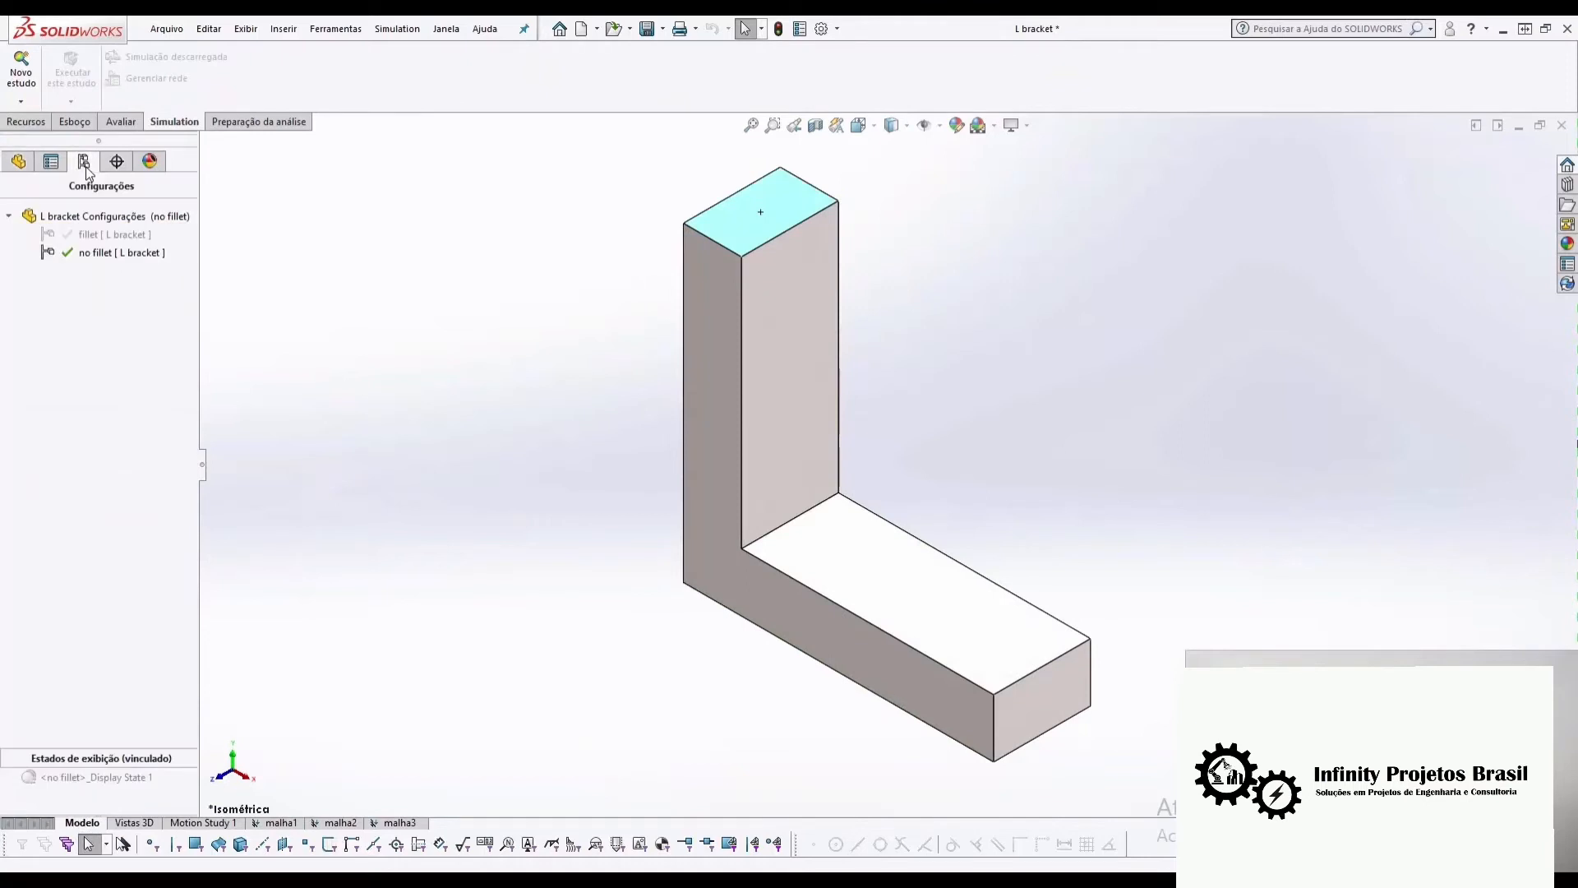
{"action": "double_click", "coordinate": [108, 235]}
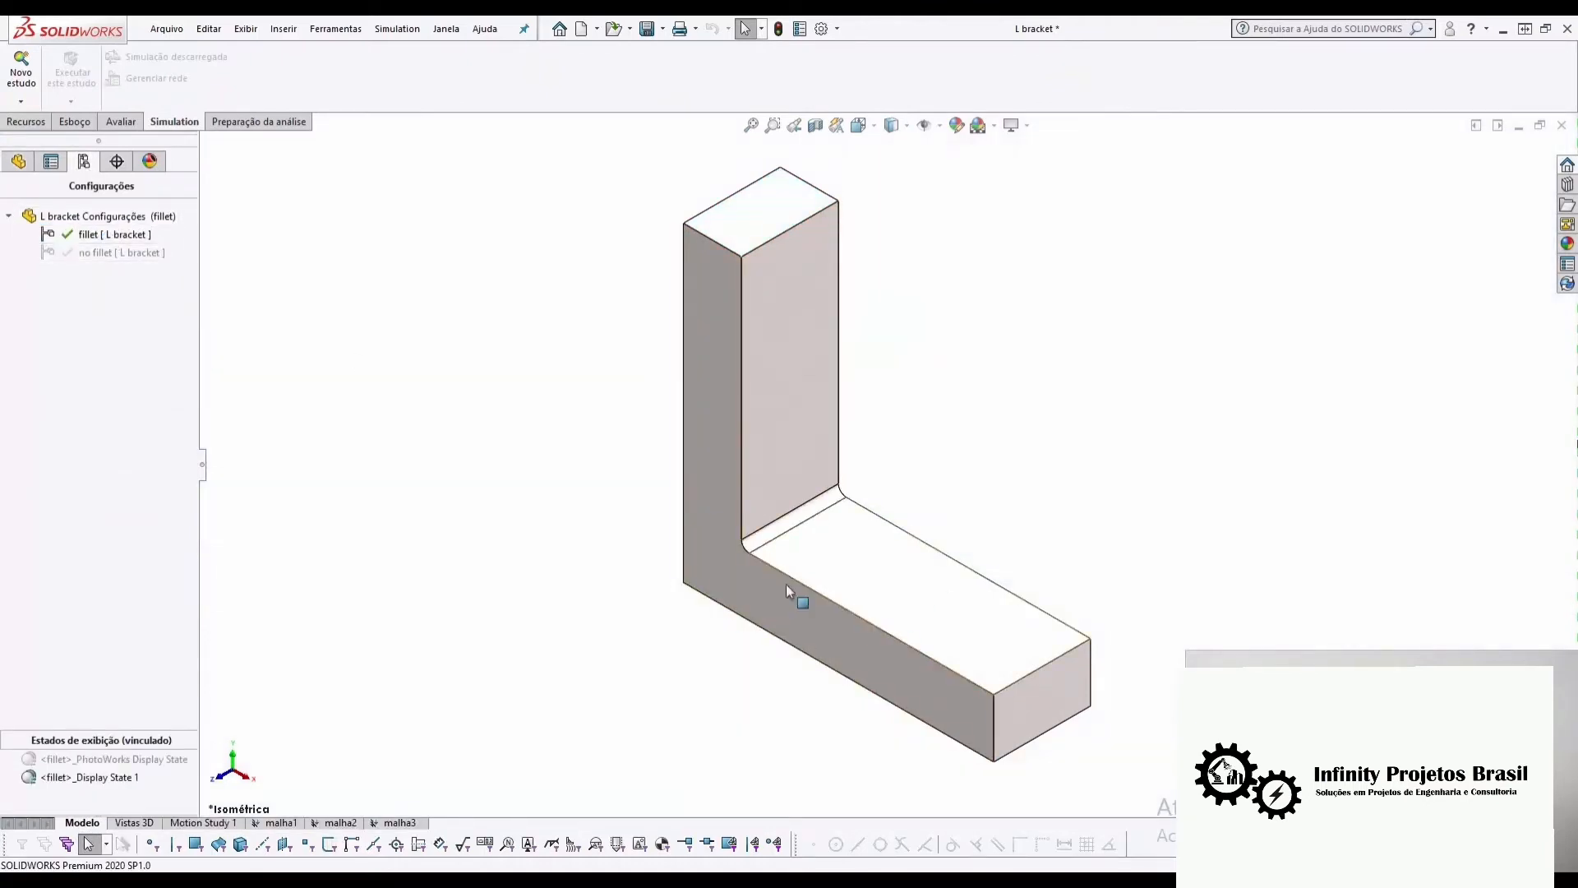
- Copy study malha1 to a new static study named malha4 that uses the fillet configuration
{"action": "right_click", "coordinate": [272, 822]}
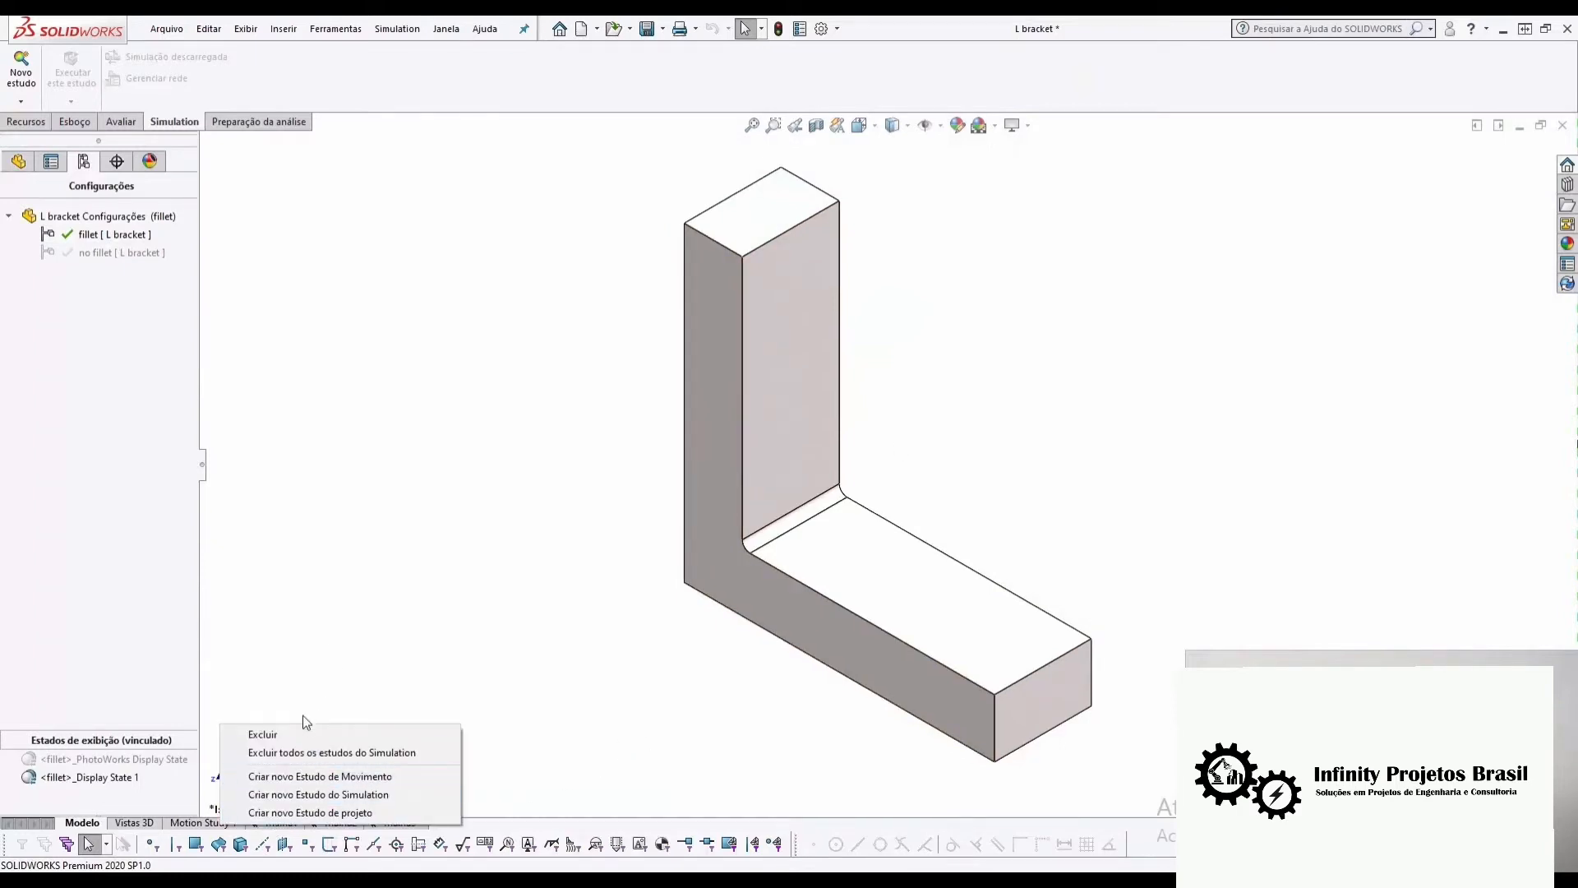
{"action": "left_click", "coordinate": [372, 674]}
{"action": "left_click", "coordinate": [281, 823]}
{"action": "right_click", "coordinate": [282, 825]}
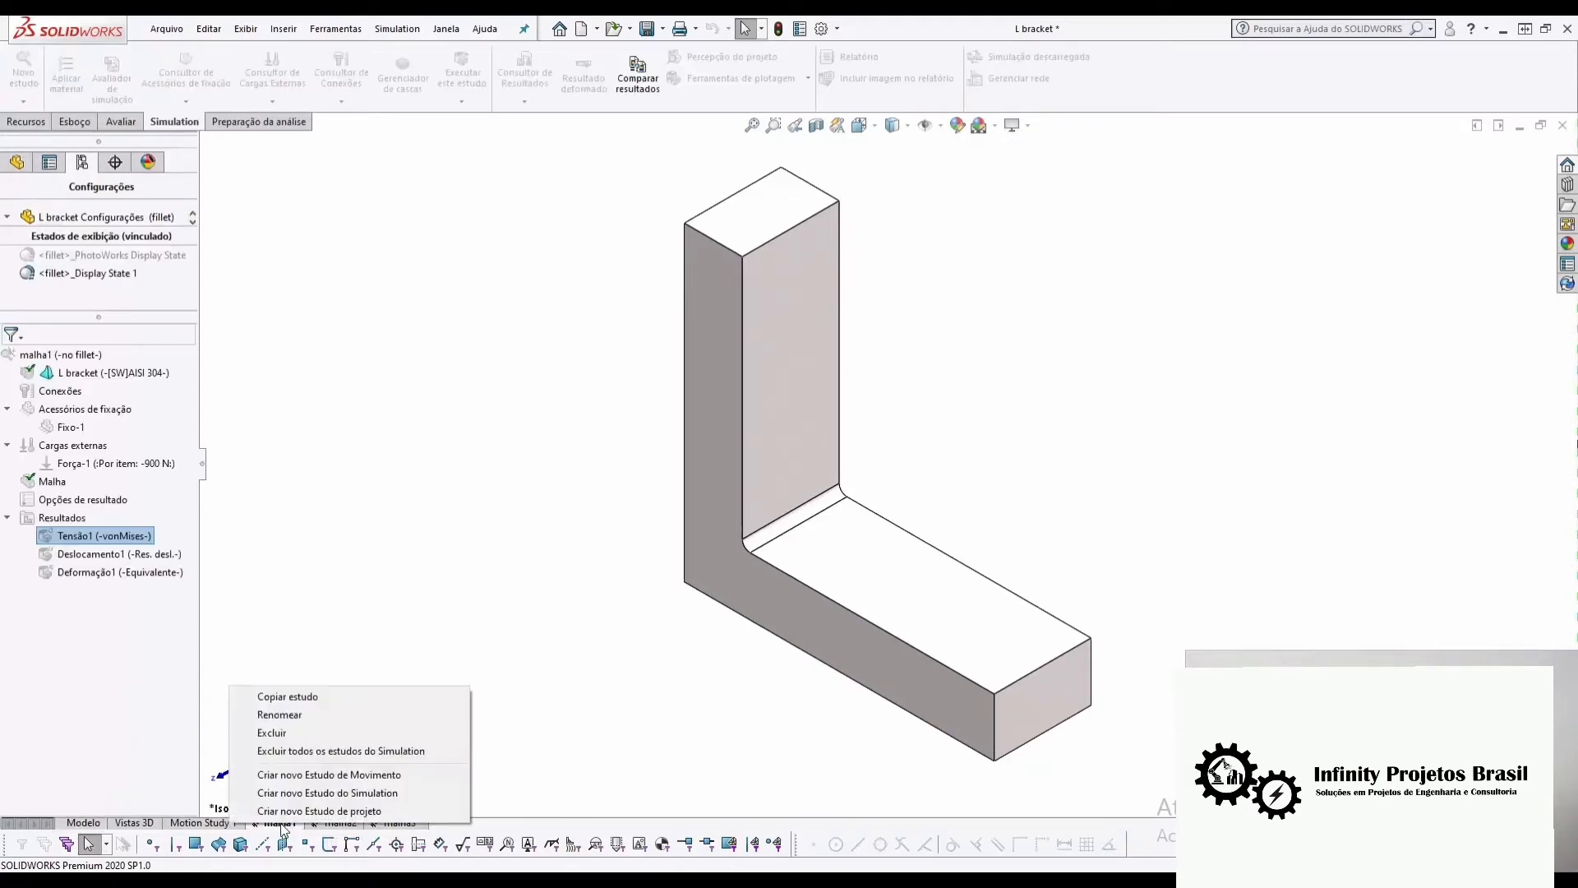
{"action": "left_click", "coordinate": [316, 700]}
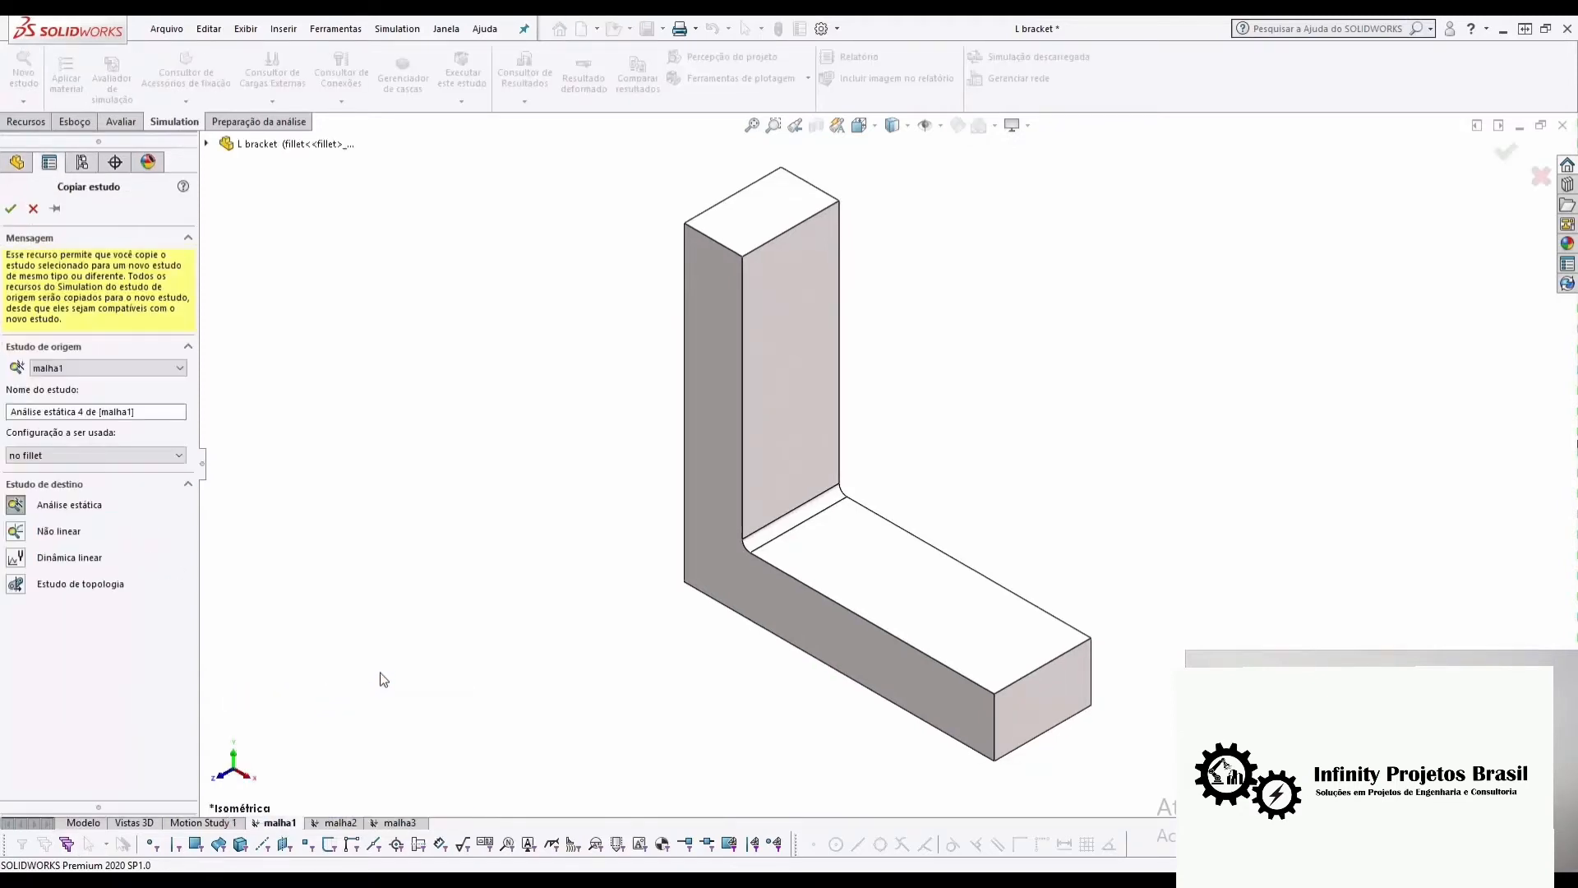
{"action": "left_click", "coordinate": [89, 455]}
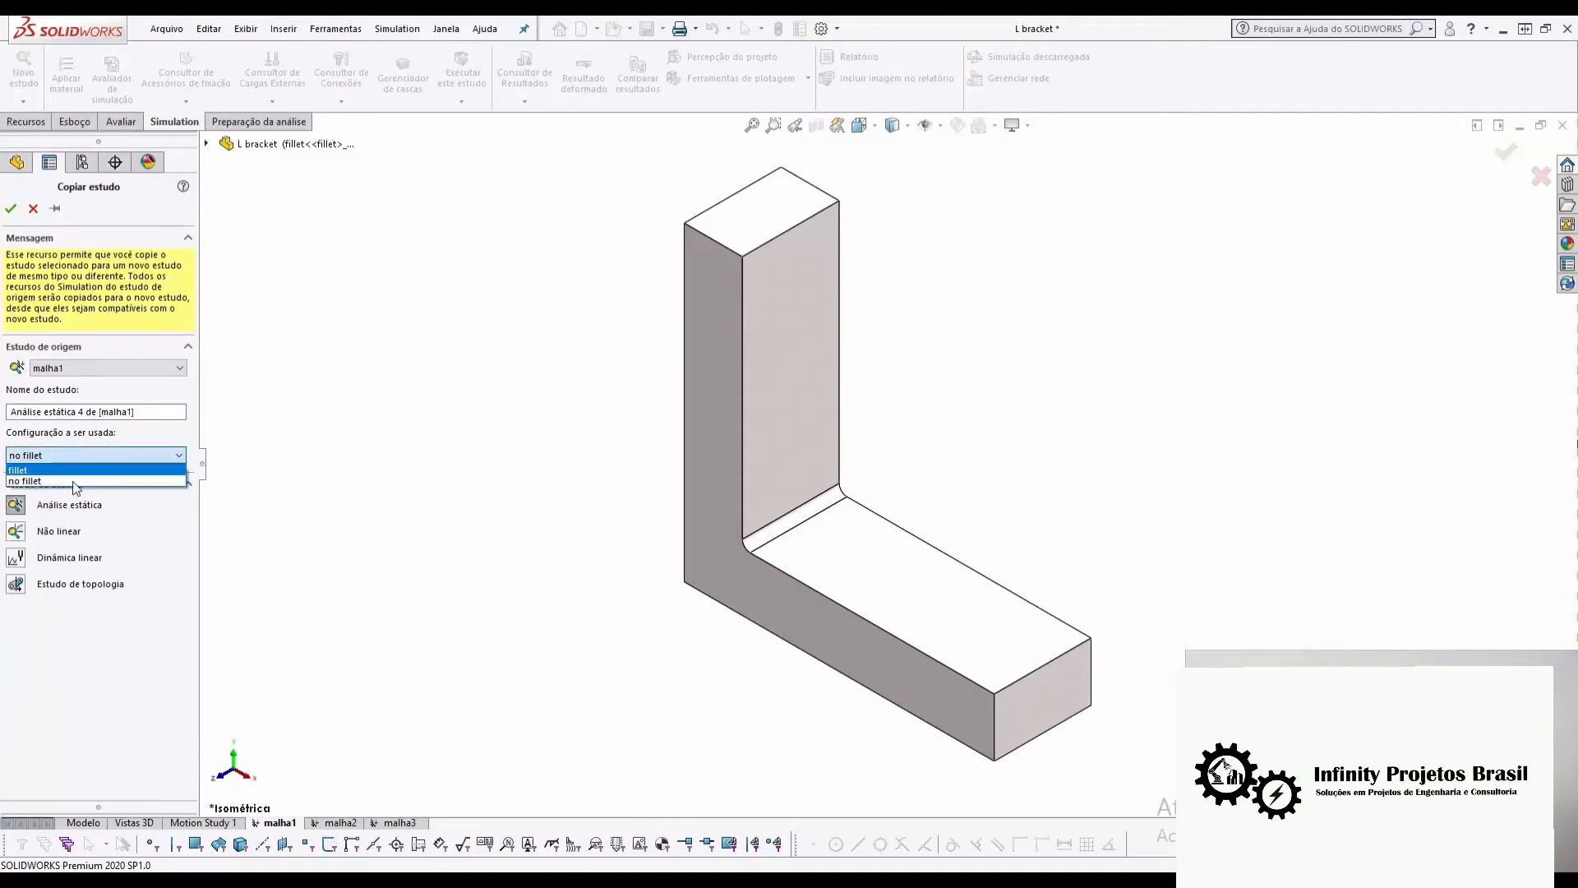
{"action": "left_click", "coordinate": [73, 470]}
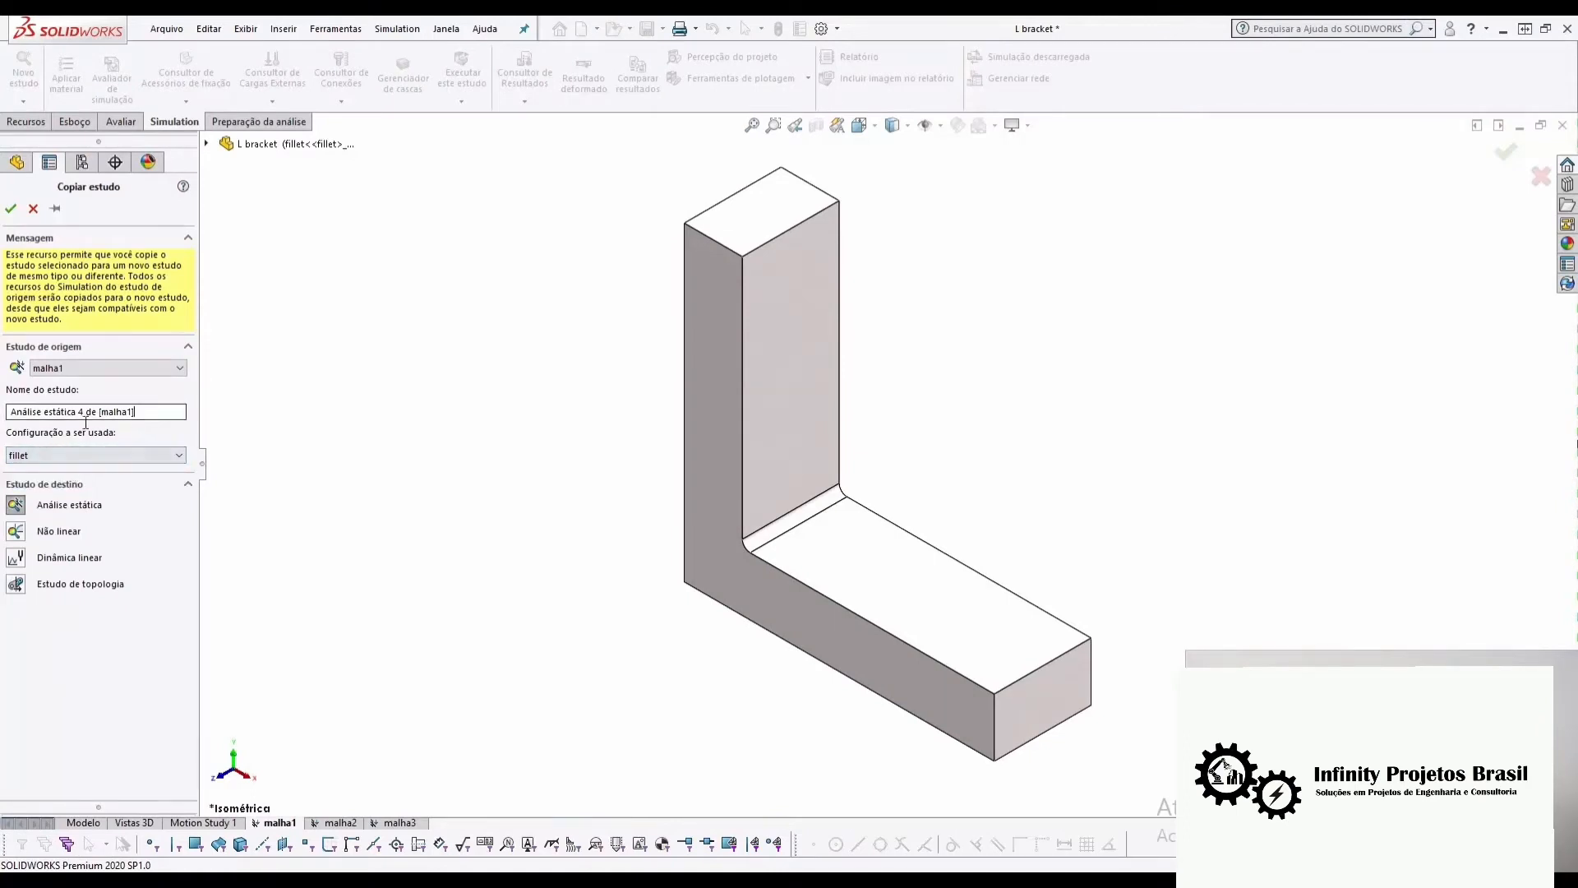
{"action": "left_click_drag", "start_coordinate": [138, 413], "coordinate": [10, 412]}
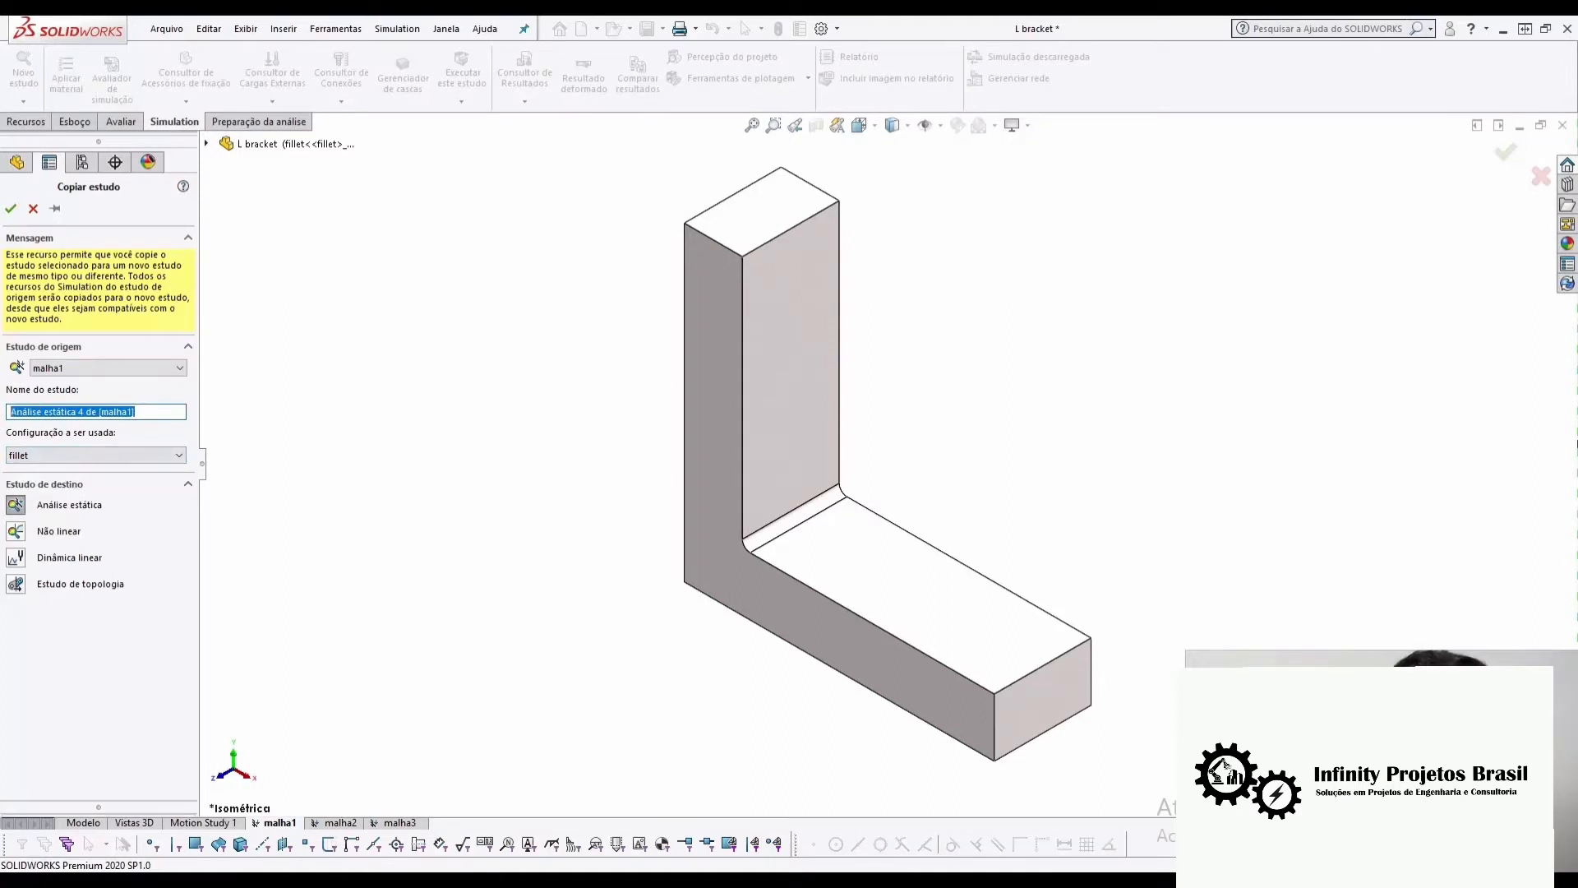
{"action": "type", "text": "malha4"}
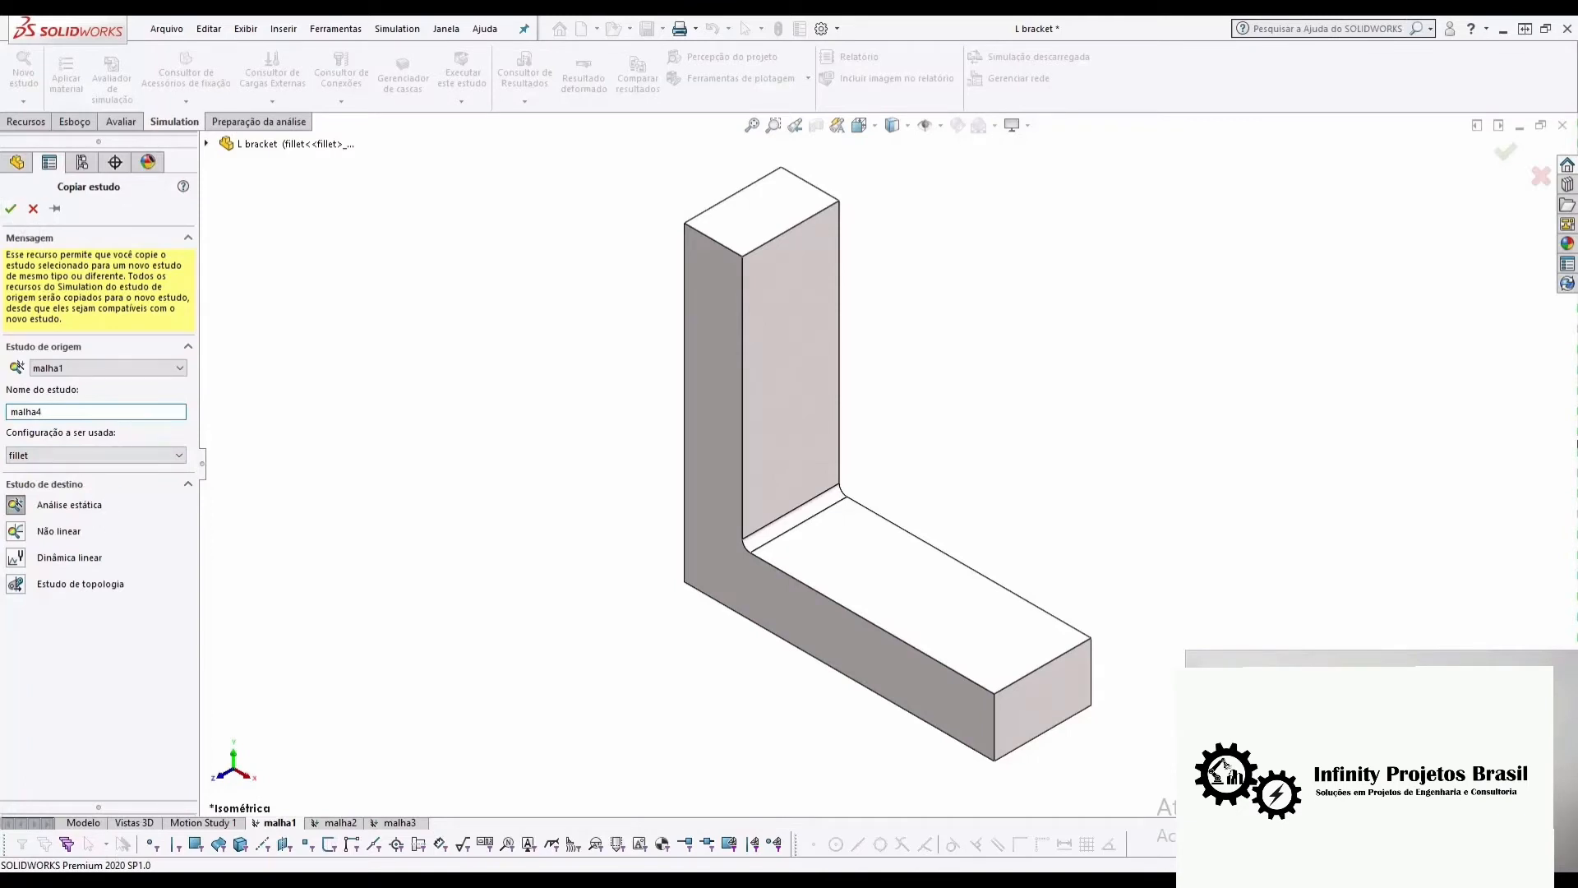
{"action": "left_click", "coordinate": [11, 208]}
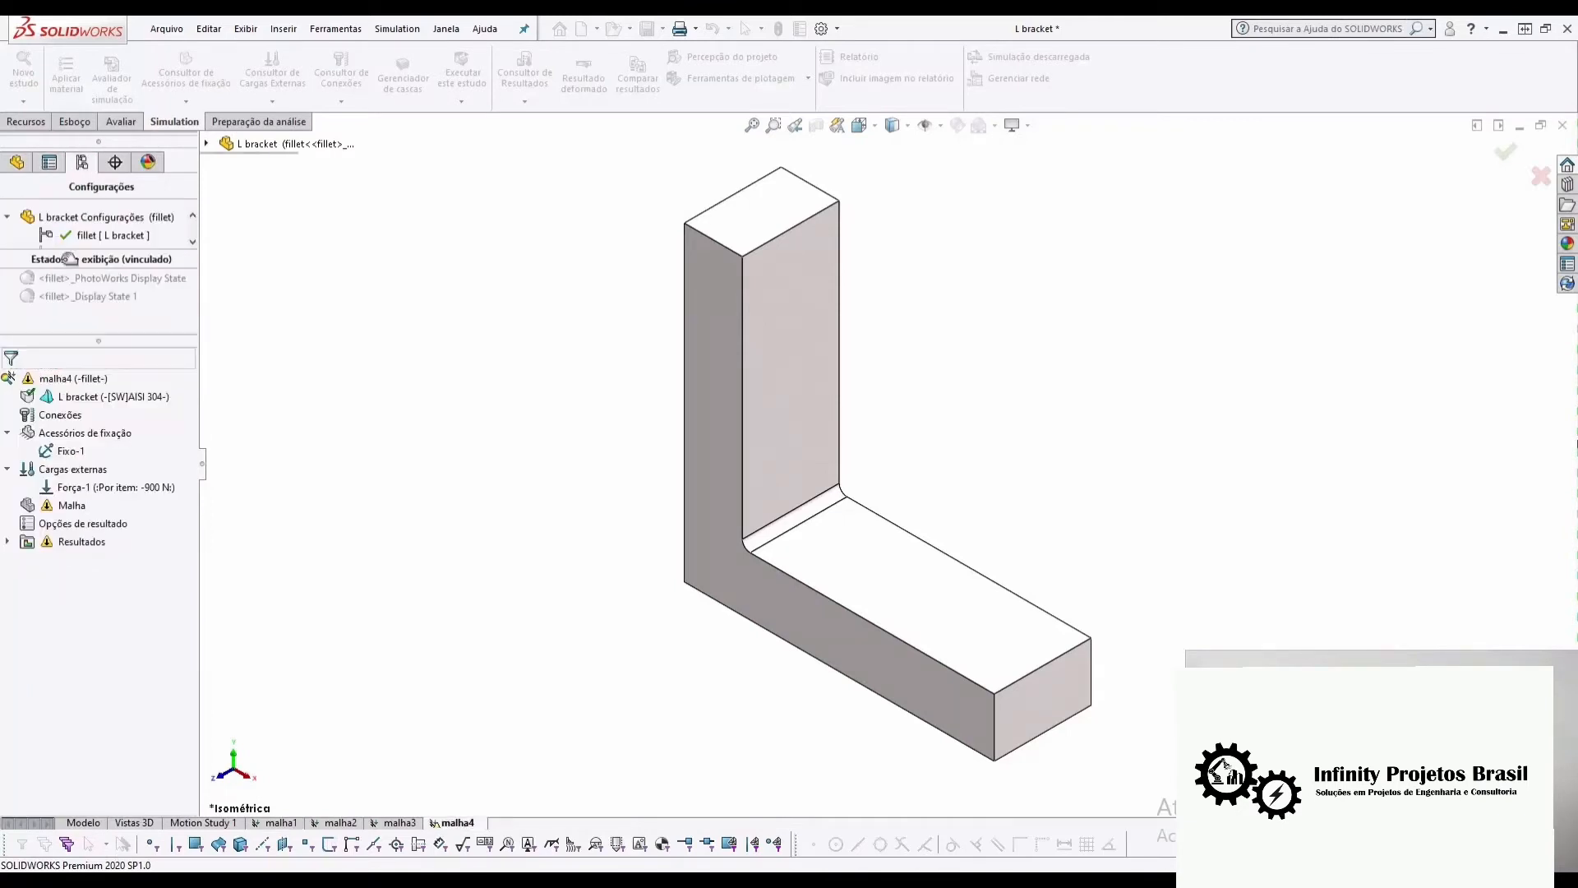
- Mesh malha4 with the curvature-based mesher at the default density and mesh parameters enabled, accepting deletion of the existing results
{"action": "right_click", "coordinate": [63, 516]}
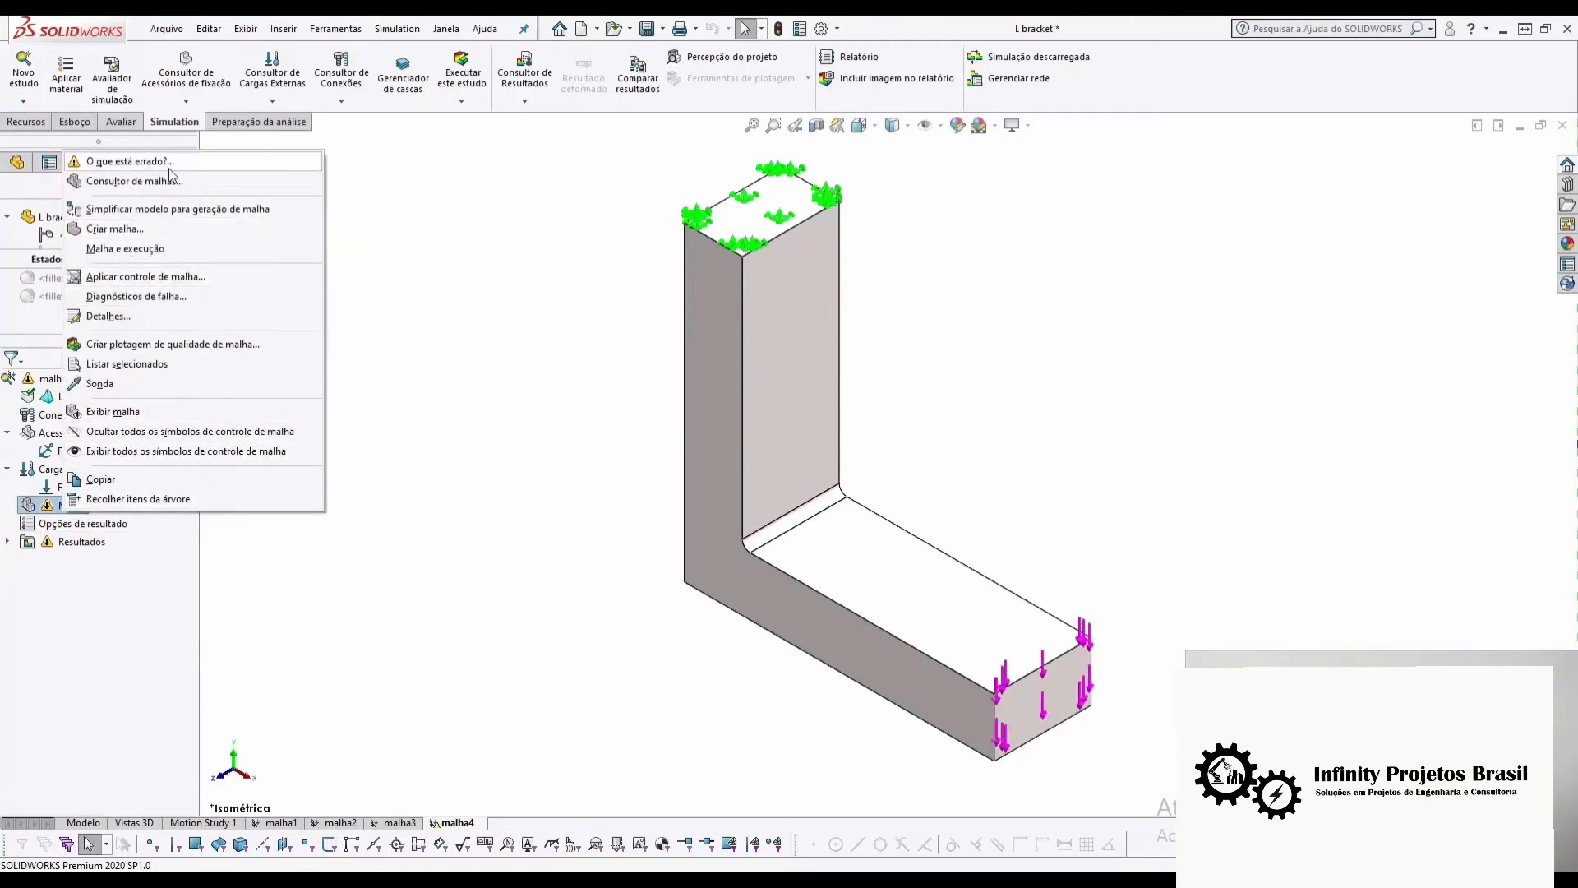
{"action": "left_click", "coordinate": [115, 229]}
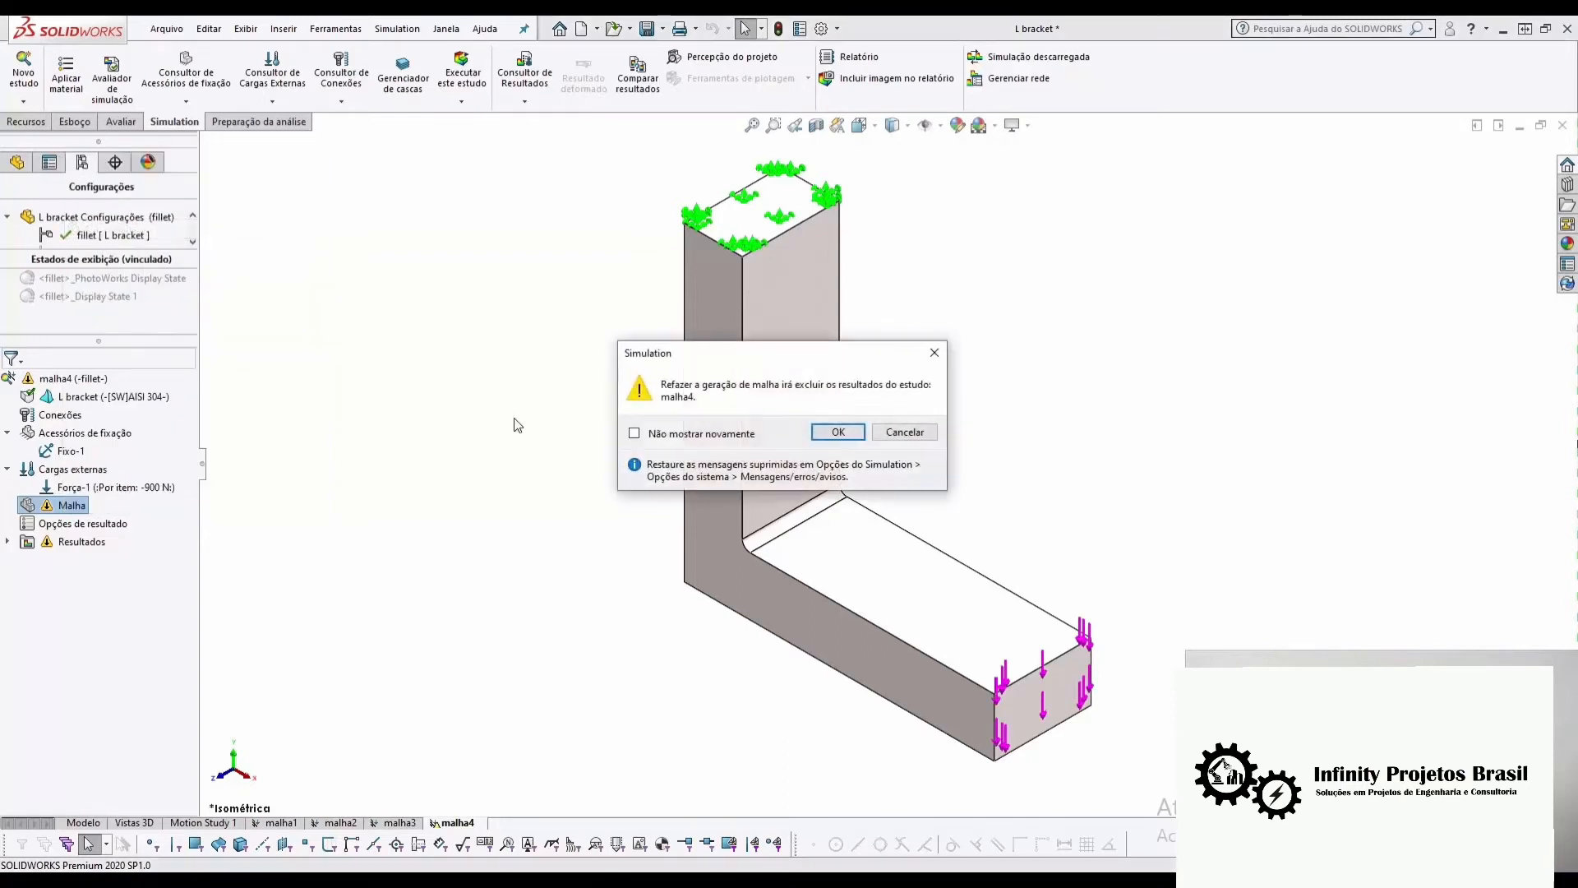
{"action": "left_click", "coordinate": [851, 433]}
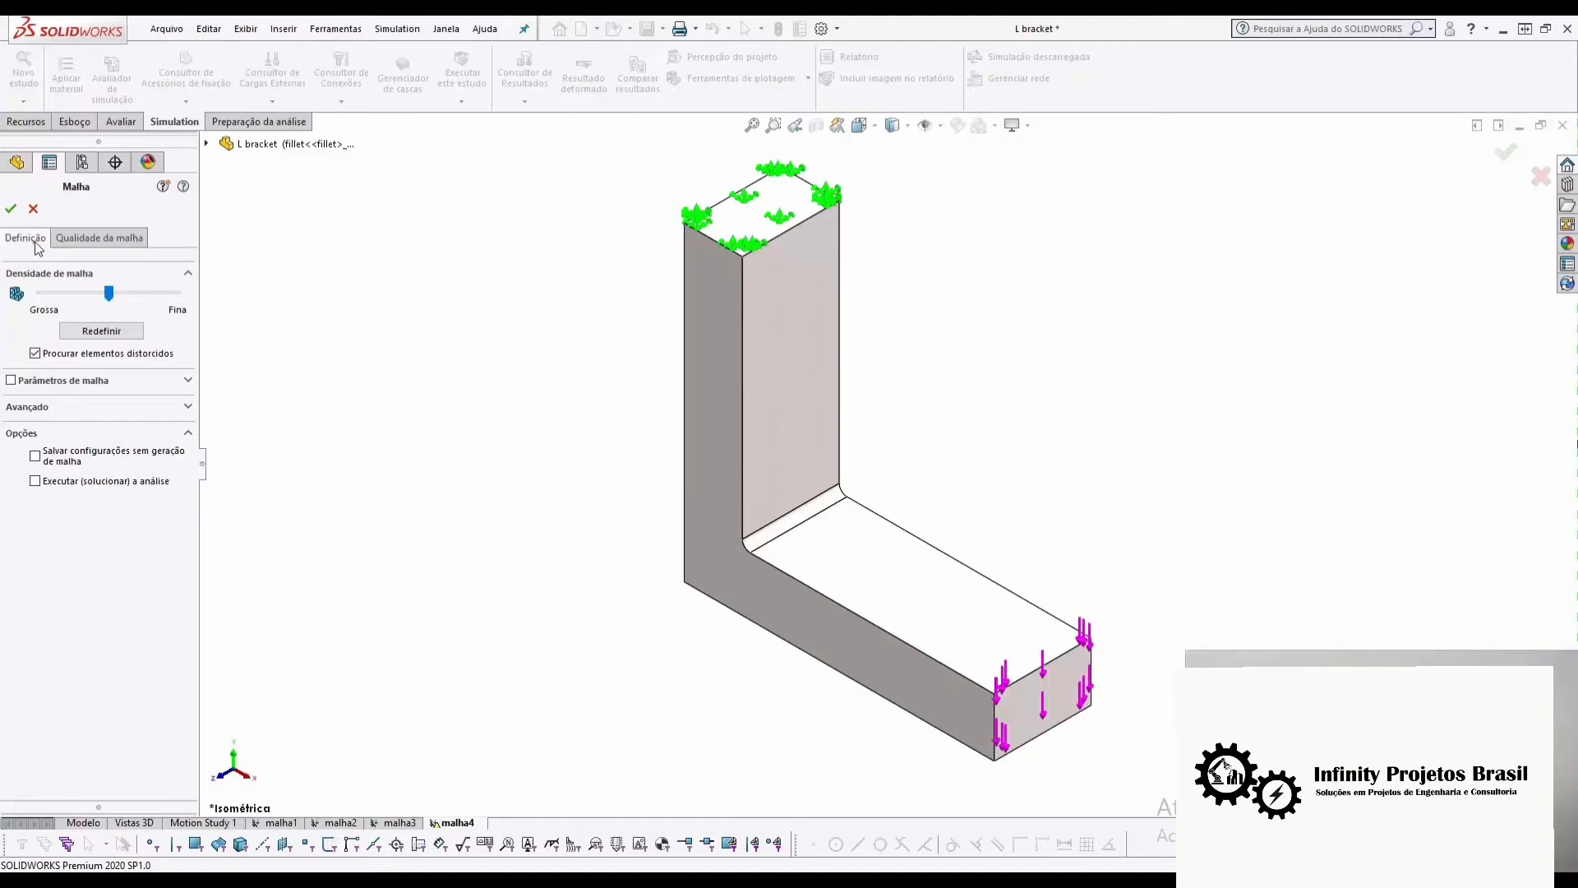
{"action": "left_click", "coordinate": [65, 381]}
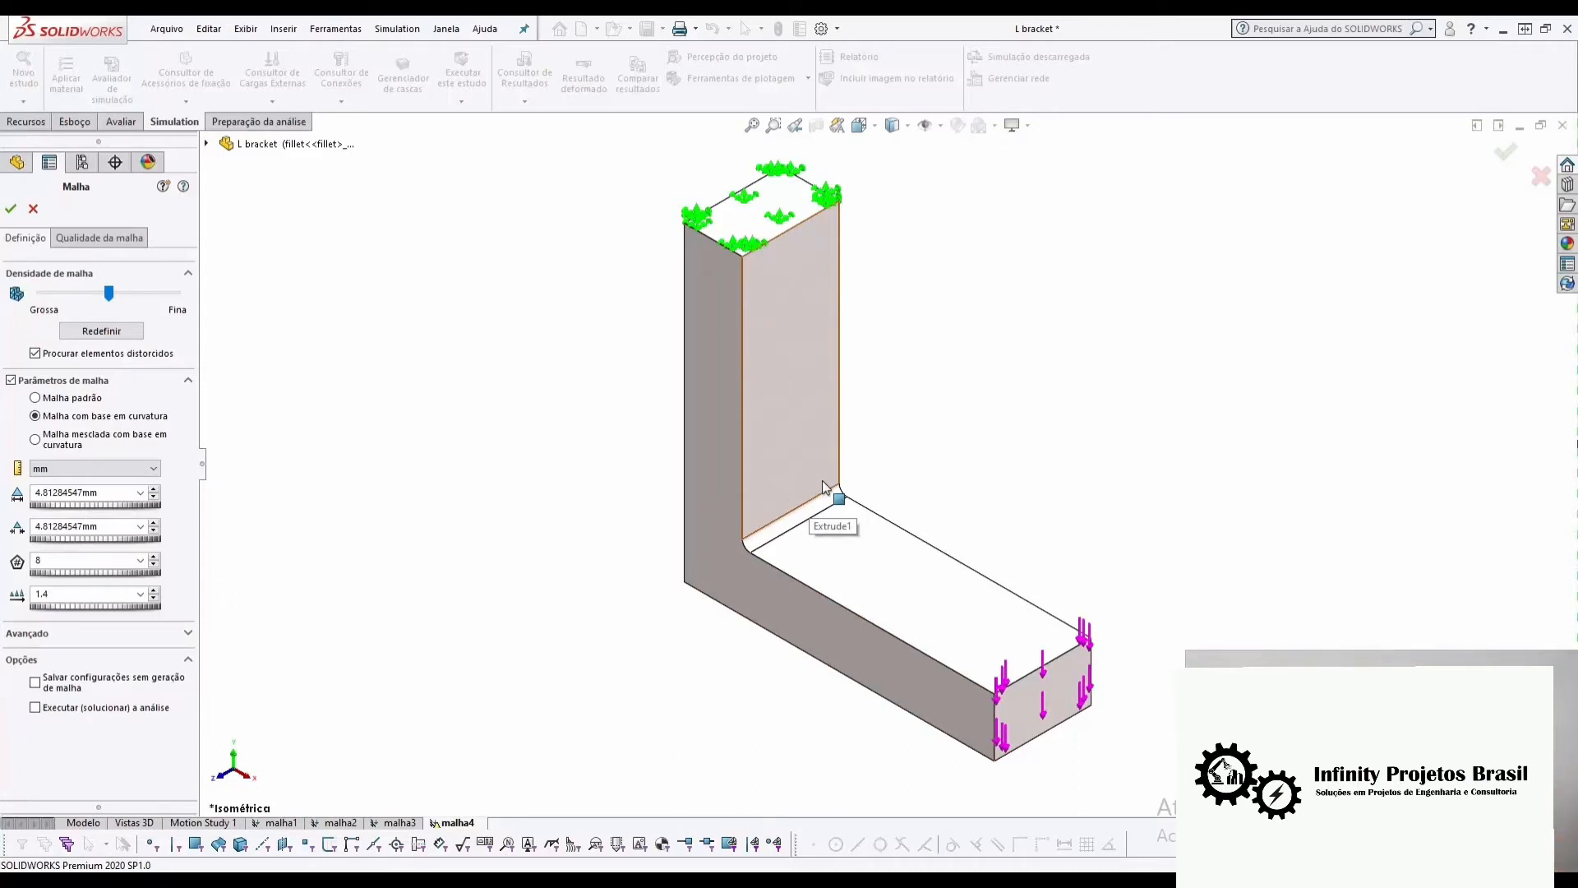
{"action": "left_click", "coordinate": [10, 209]}
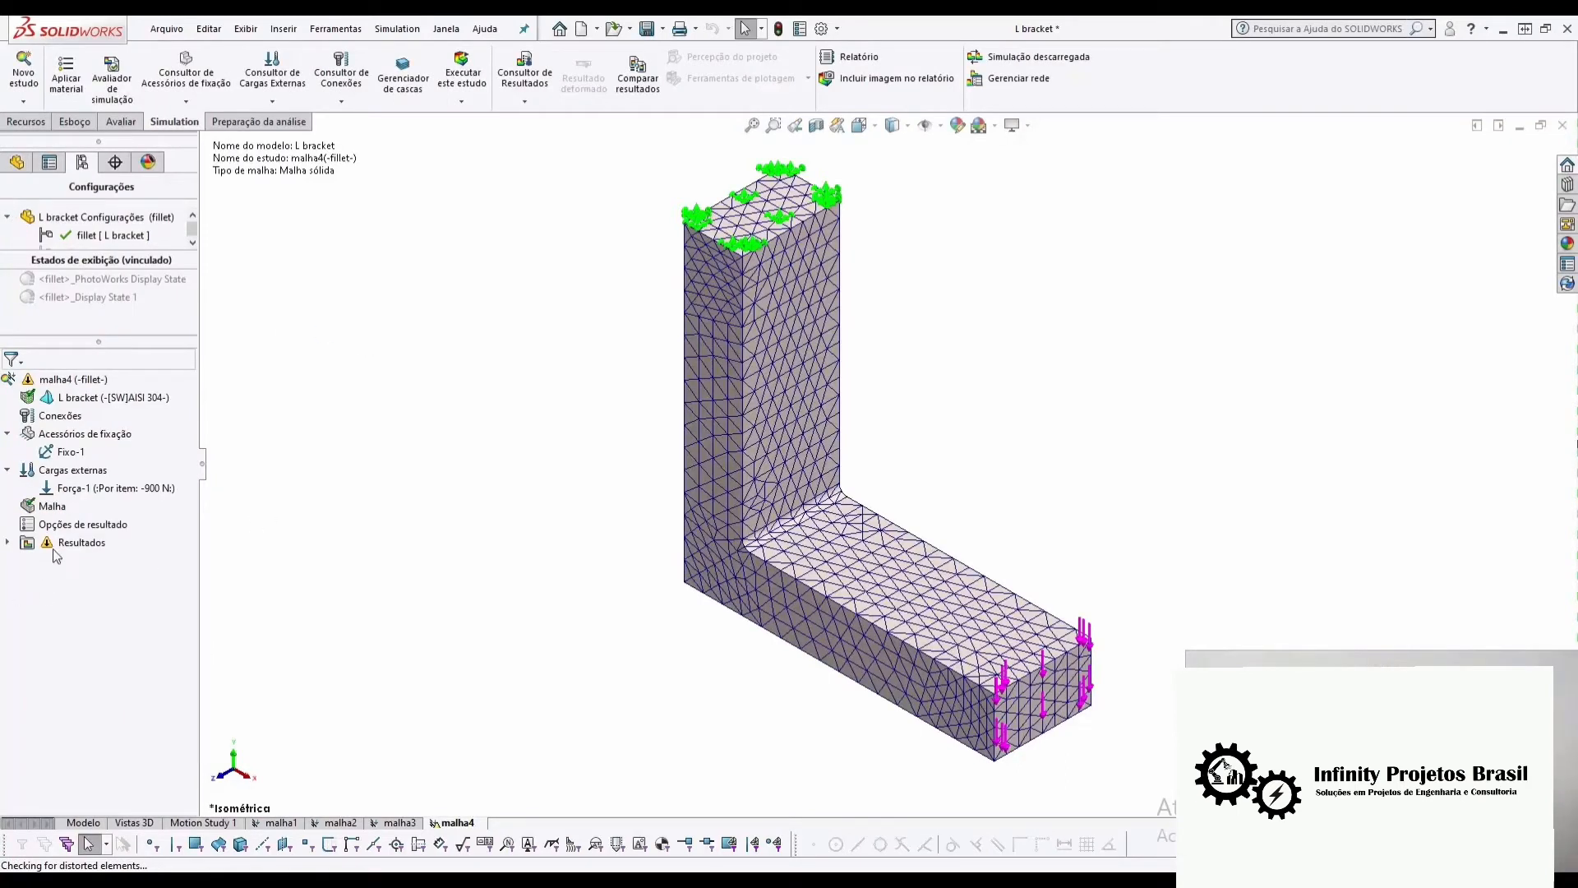
- Run study malha4 and examine the maximum value in its von Mises stress legend
{"action": "right_click", "coordinate": [66, 379]}
{"action": "left_click", "coordinate": [102, 416]}
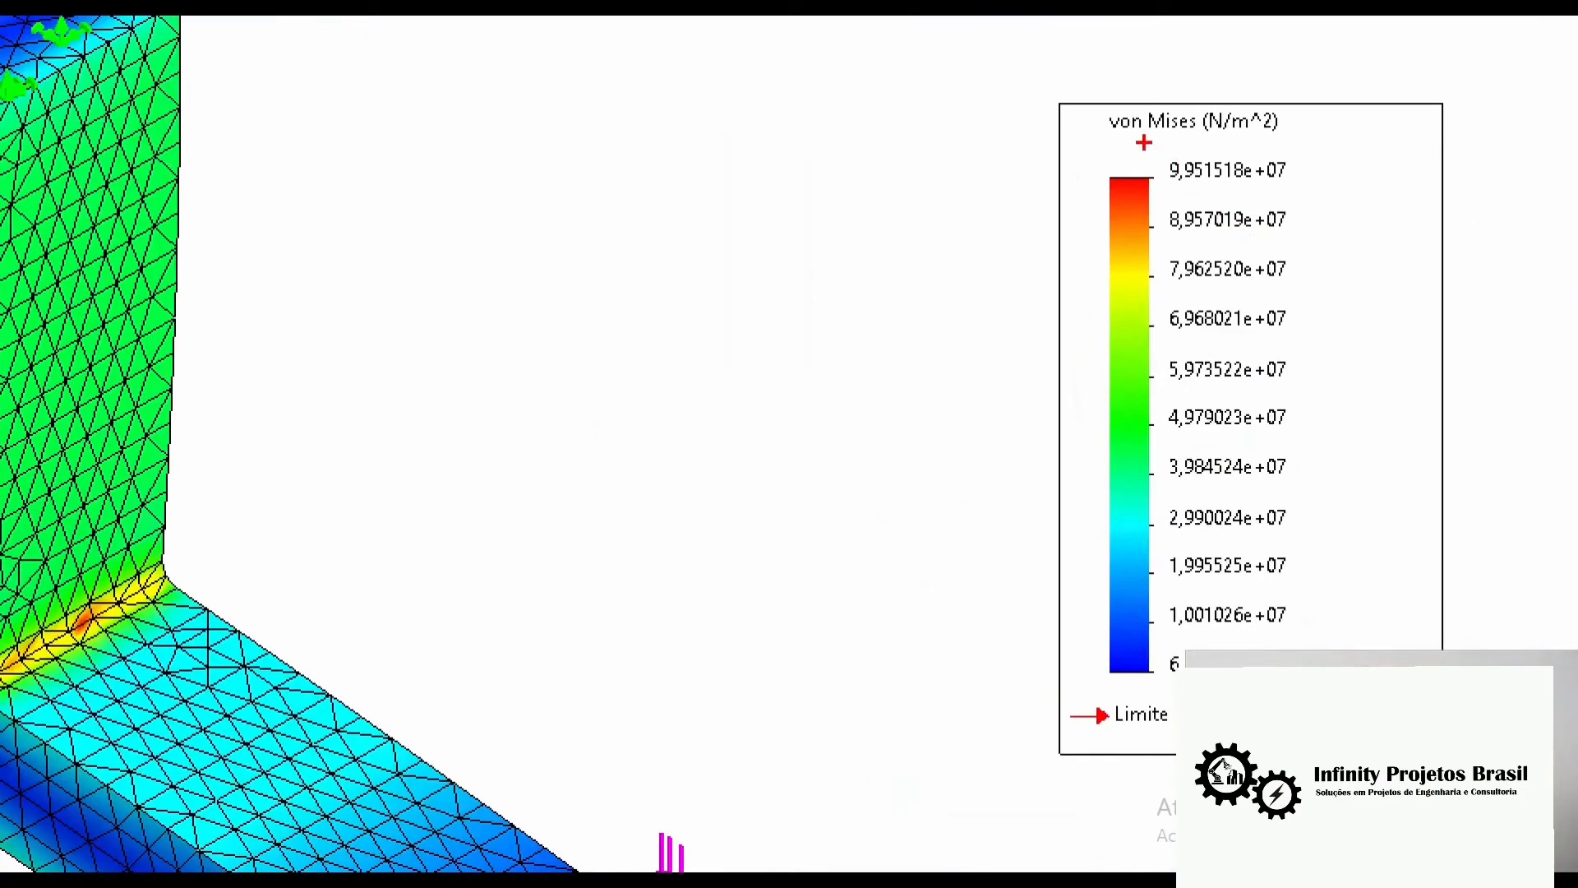
{"action": "mouse_move", "coordinate": [1143, 143]}
{"action": "left_mouse_down"}
{"action": "mouse_move", "coordinate": [1246, 194]}
{"action": "mouse_move", "coordinate": [1306, 193]}
{"action": "left_mouse_up"}
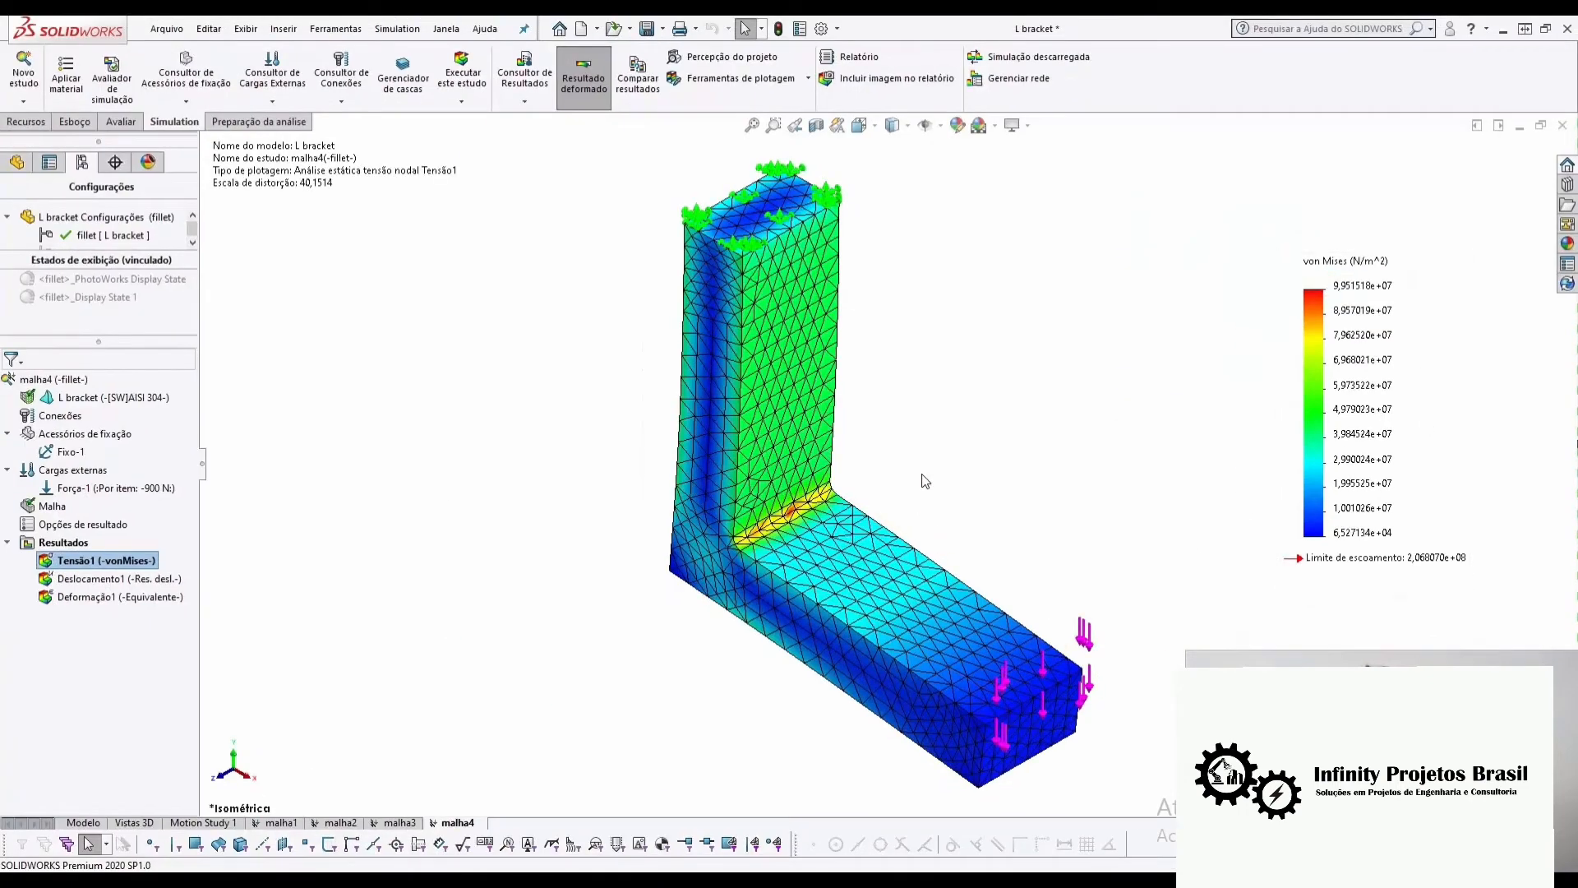
- Examine the elements and stress distribution along the bracket's inner fillet in the malha4 von Mises plot
{"action": "key", "text": "alt"}
{"action": "scroll", "coordinate": [904, 481], "scroll_direction": "down", "scroll_amount": 5}
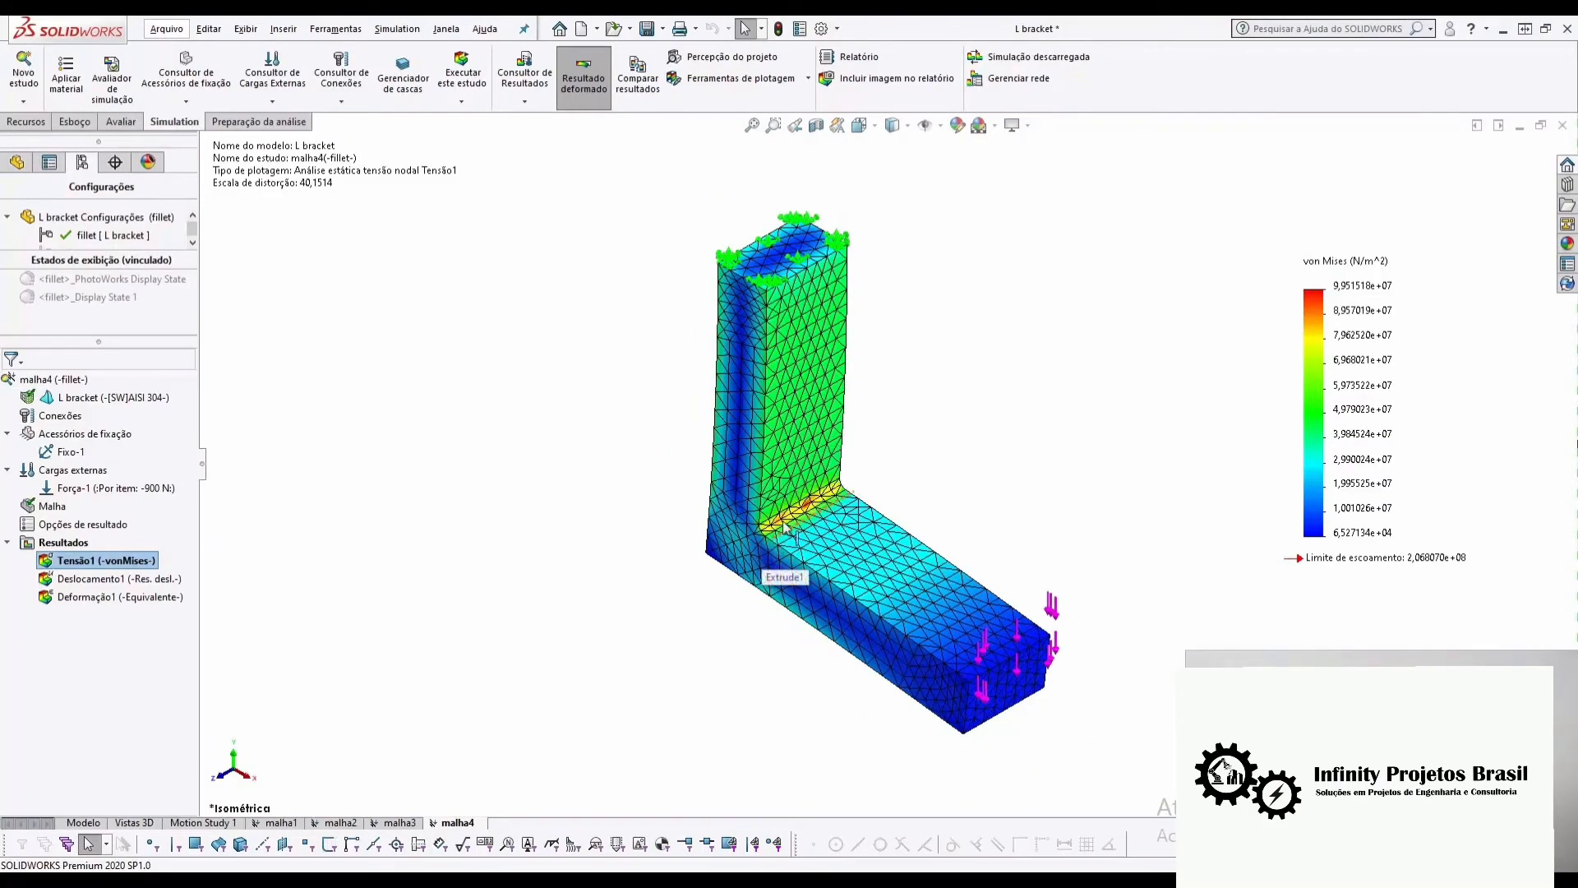
{"action": "scroll", "coordinate": [878, 484], "scroll_direction": "down", "scroll_amount": 4}
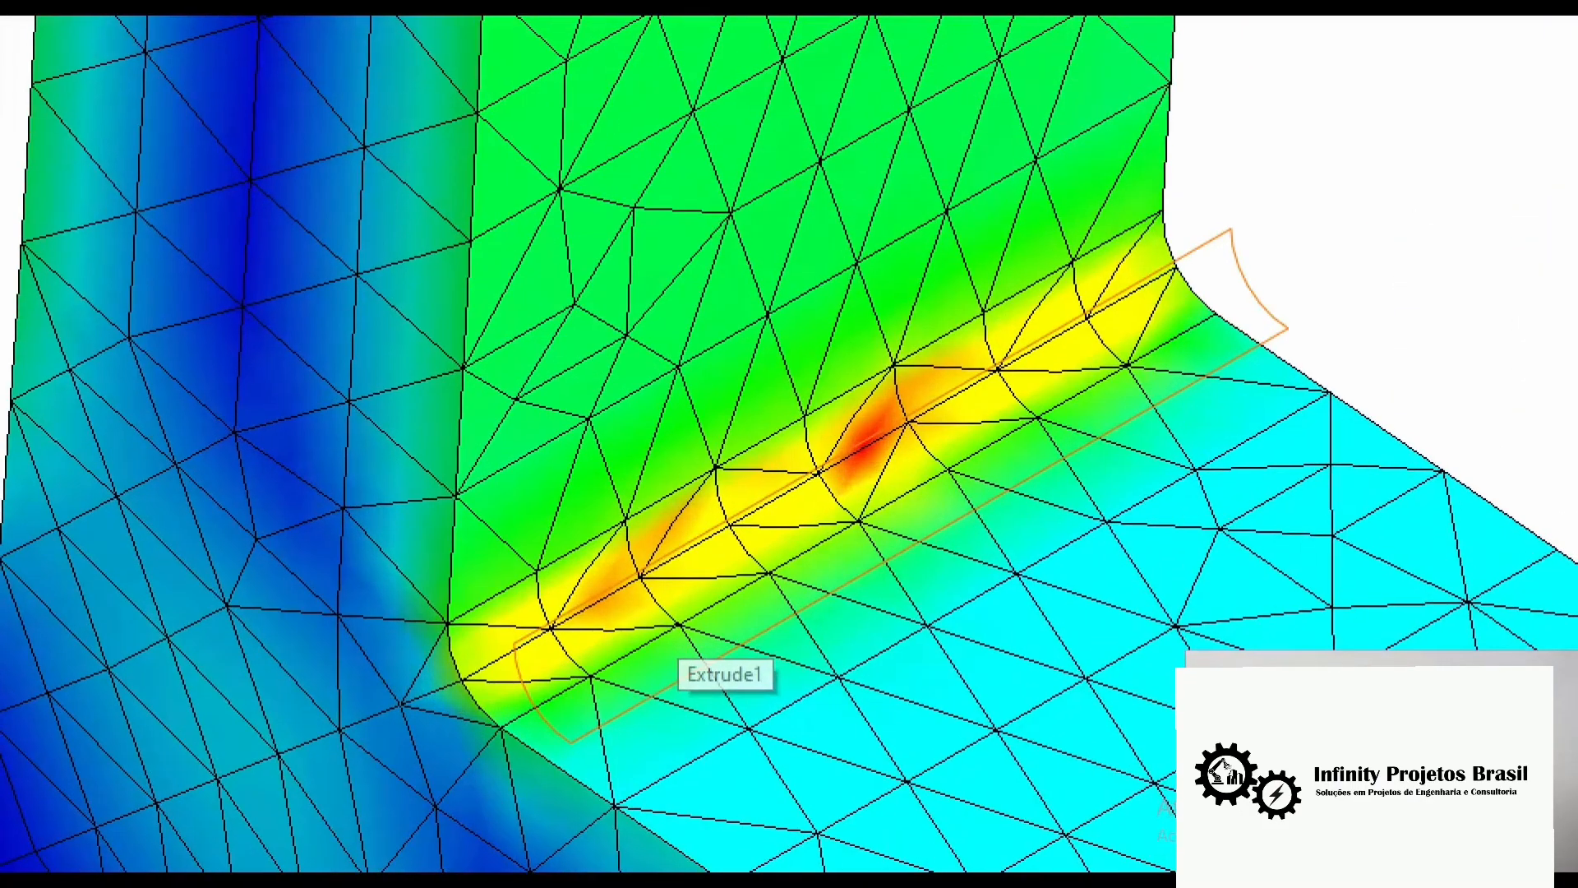
{"action": "mouse_move", "coordinate": [1310, 172]}
{"action": "left_mouse_down"}
{"action": "mouse_move", "coordinate": [1209, 183]}
{"action": "mouse_move", "coordinate": [395, 539]}
{"action": "mouse_move", "coordinate": [751, 796]}
{"action": "mouse_move", "coordinate": [1352, 156]}
{"action": "mouse_move", "coordinate": [1334, 145]}
{"action": "left_mouse_up"}
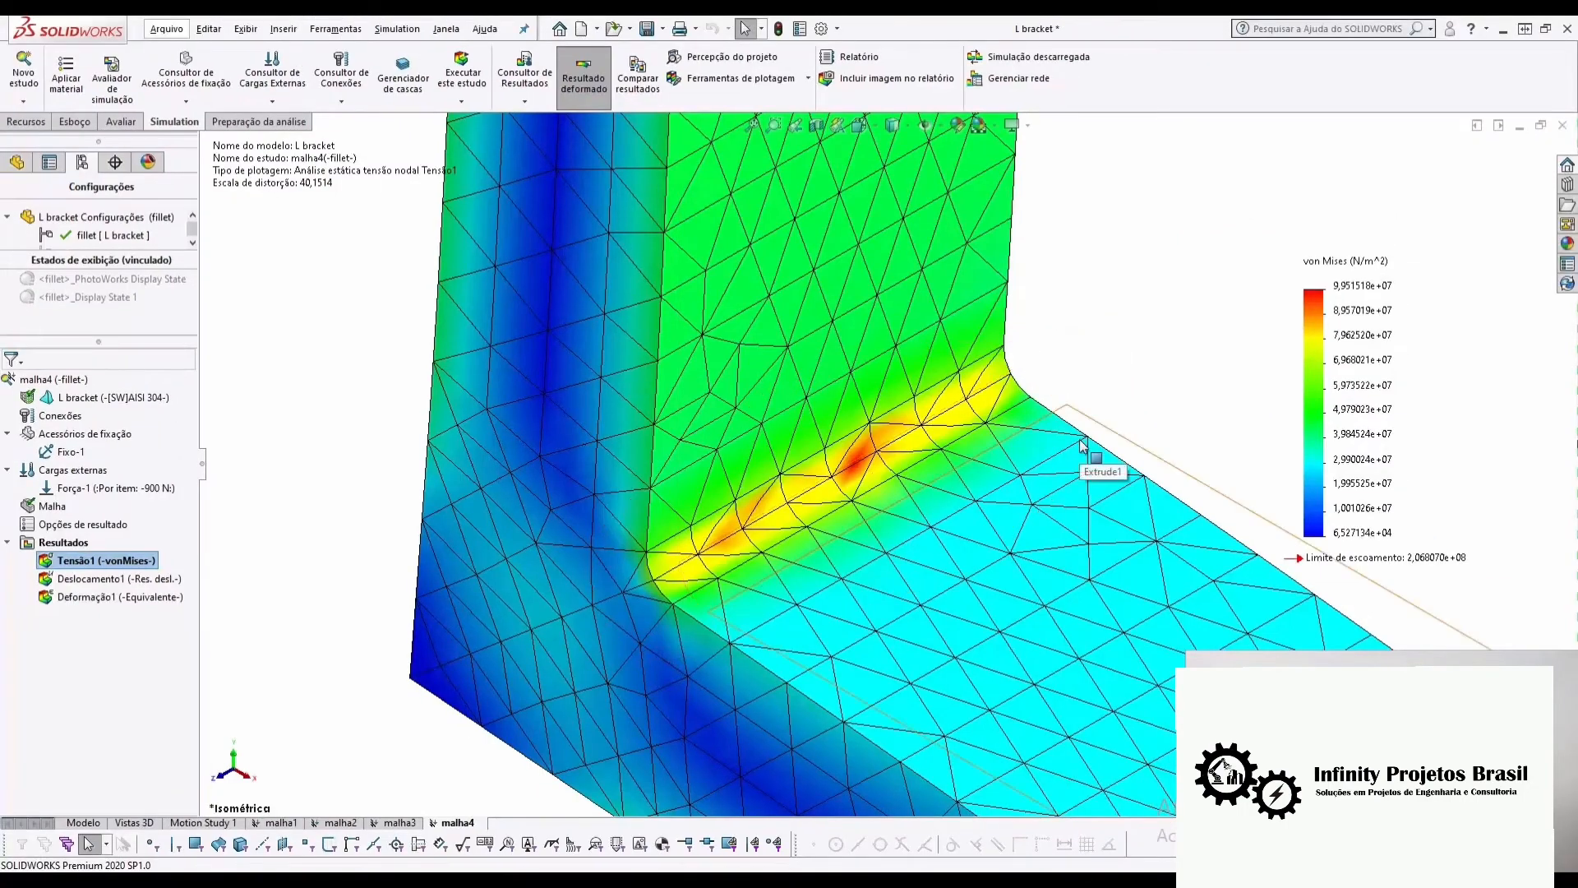
- Display the malha4 resultant displacement plot and examine its maximum value in the legend
{"action": "key", "text": "f"}
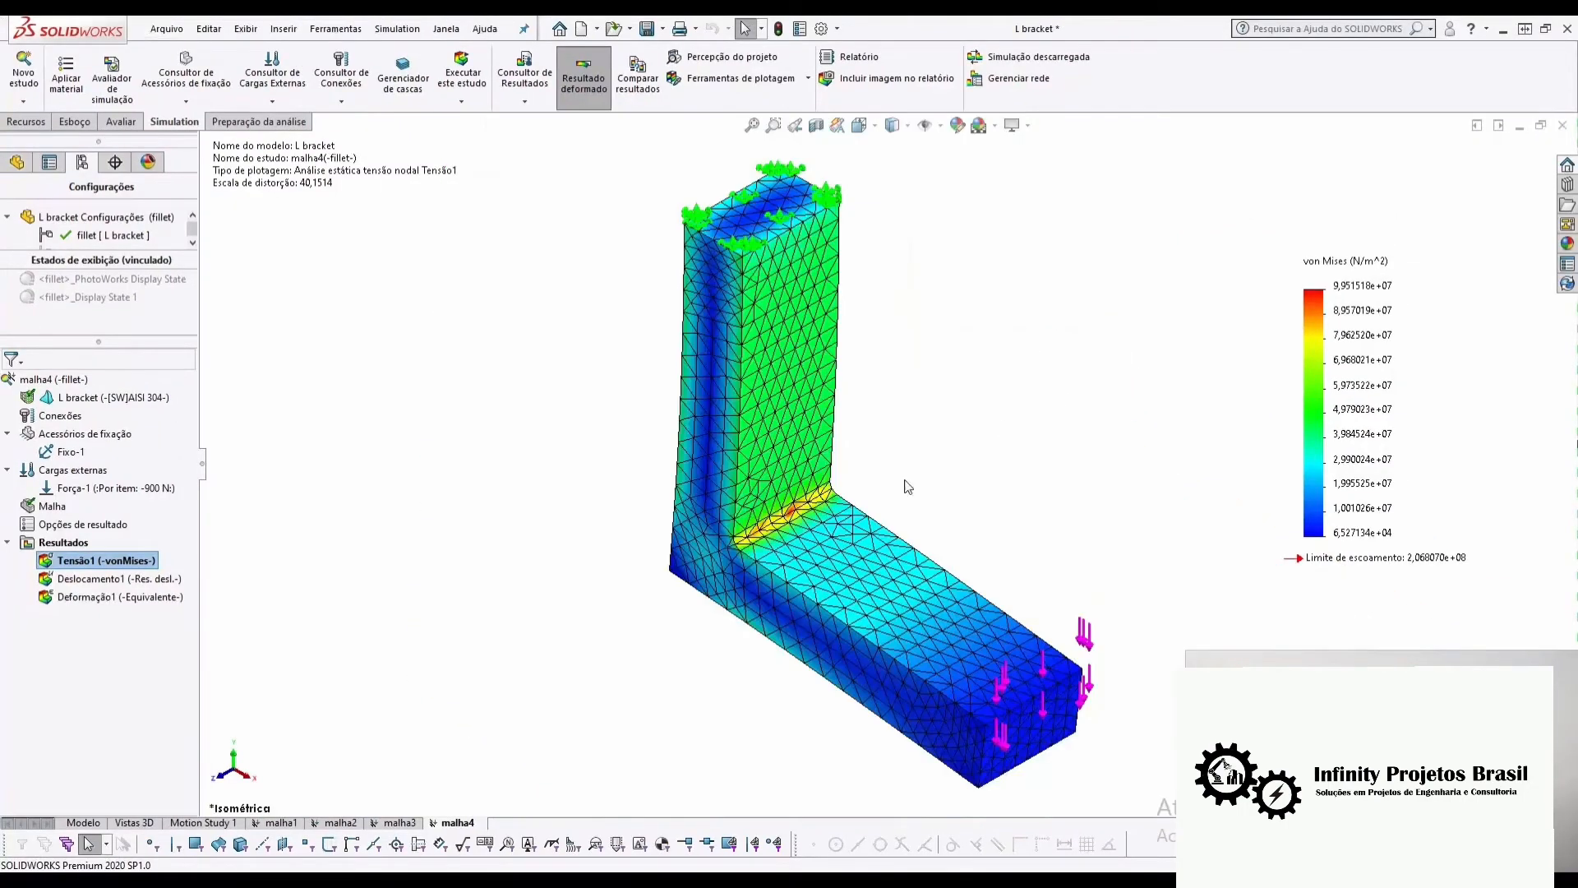
{"action": "double_click", "coordinate": [113, 585]}
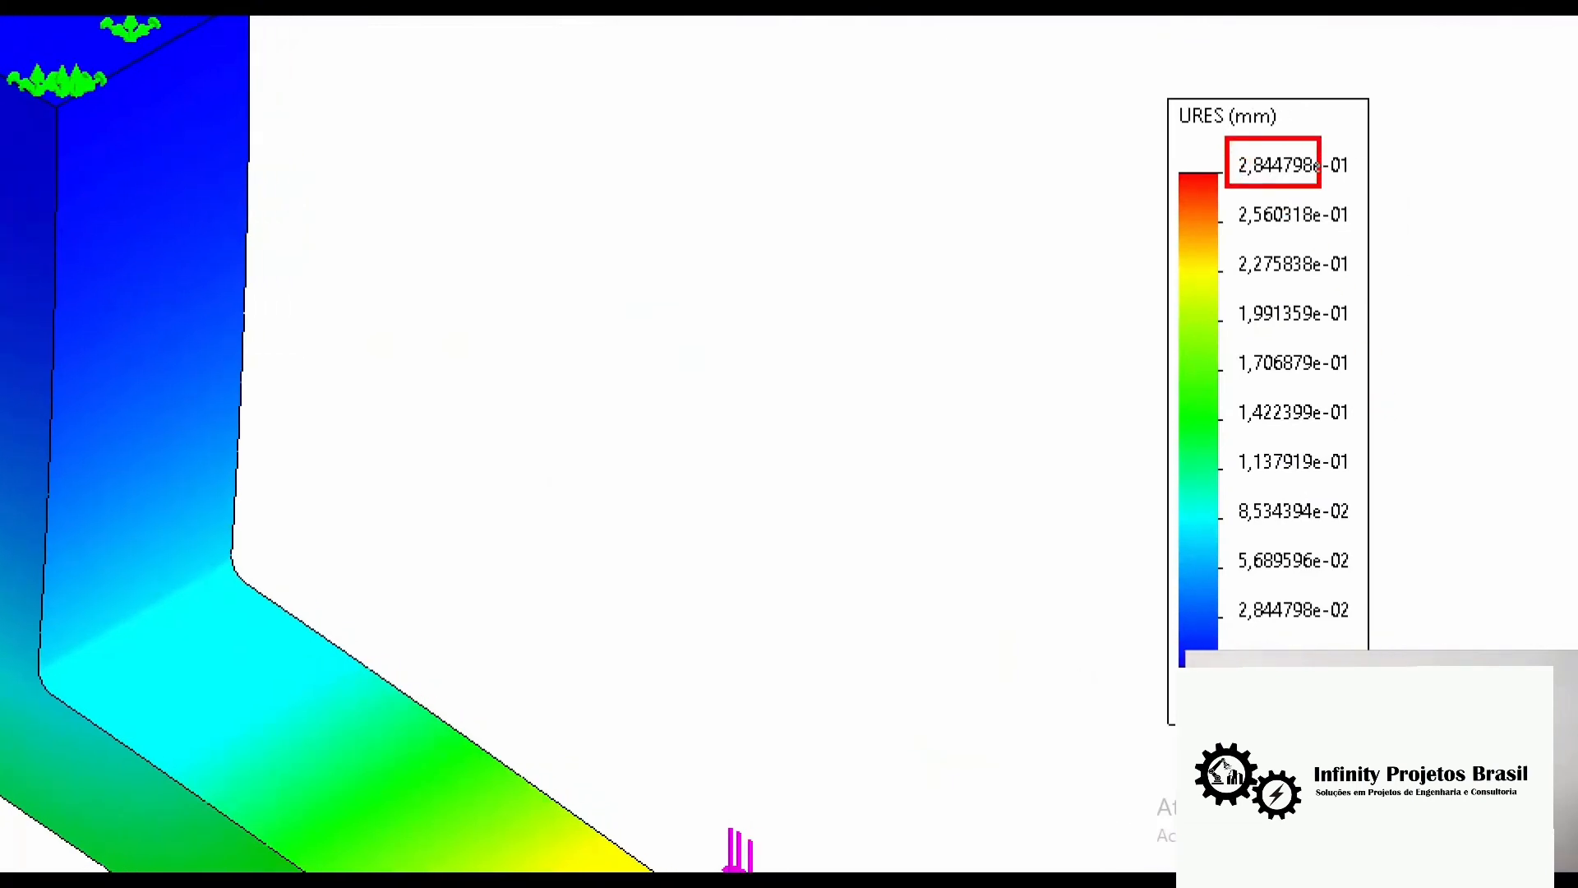
{"action": "left_click_drag", "start_coordinate": [1319, 187], "coordinate": [1362, 191], "text": "ctrl"}
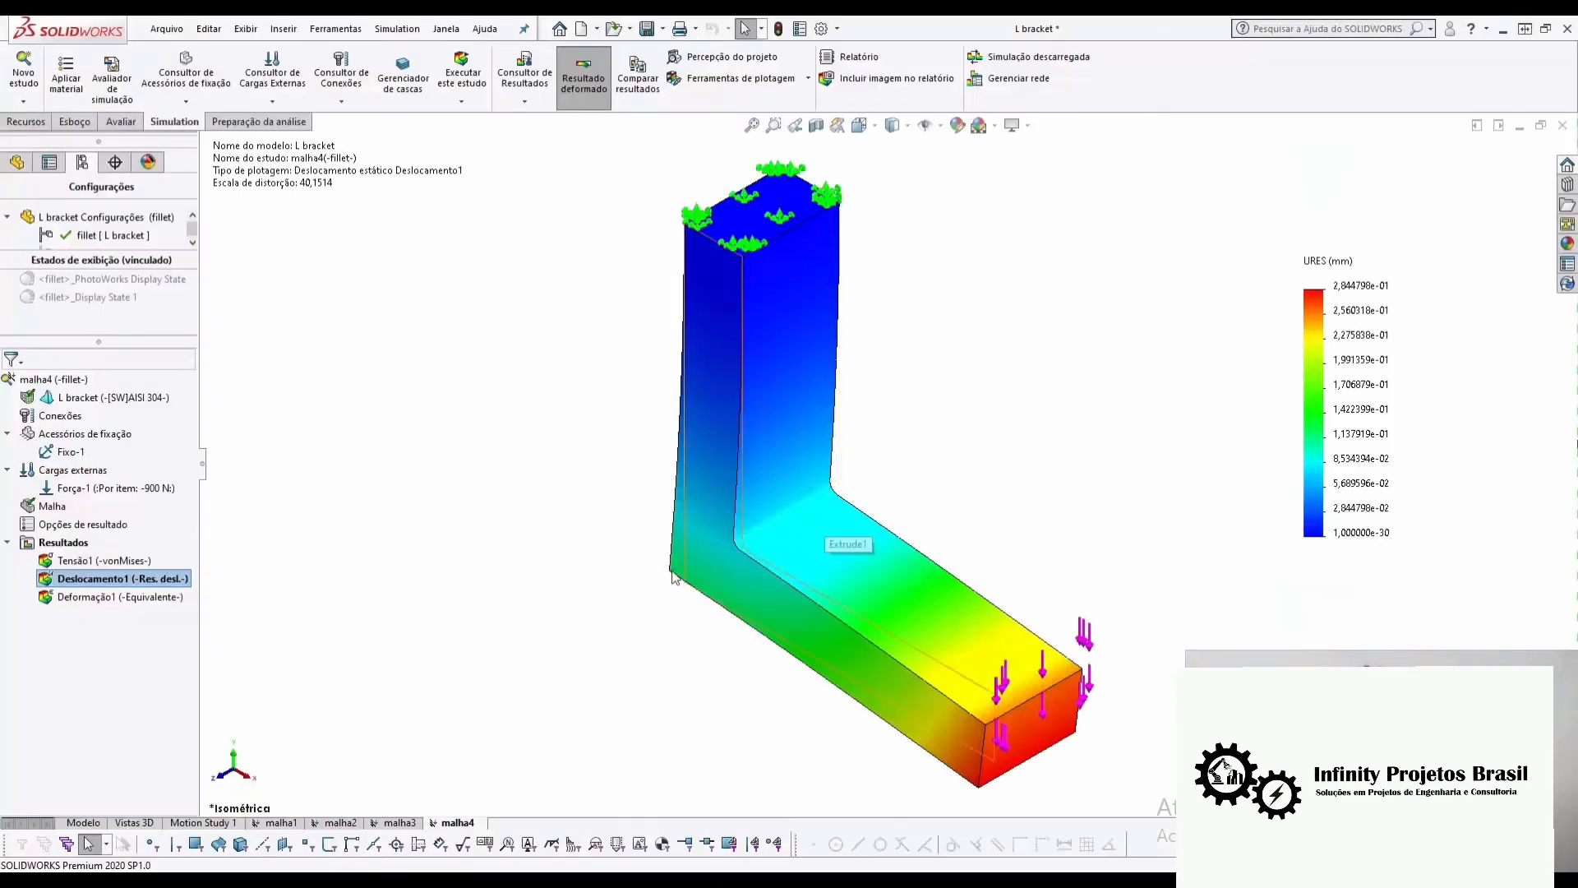
- Apply a mesh control to the bracket's inner fillet face with a 0.762 mm element size and a ratio of 1.2
{"action": "right_click", "coordinate": [52, 508]}
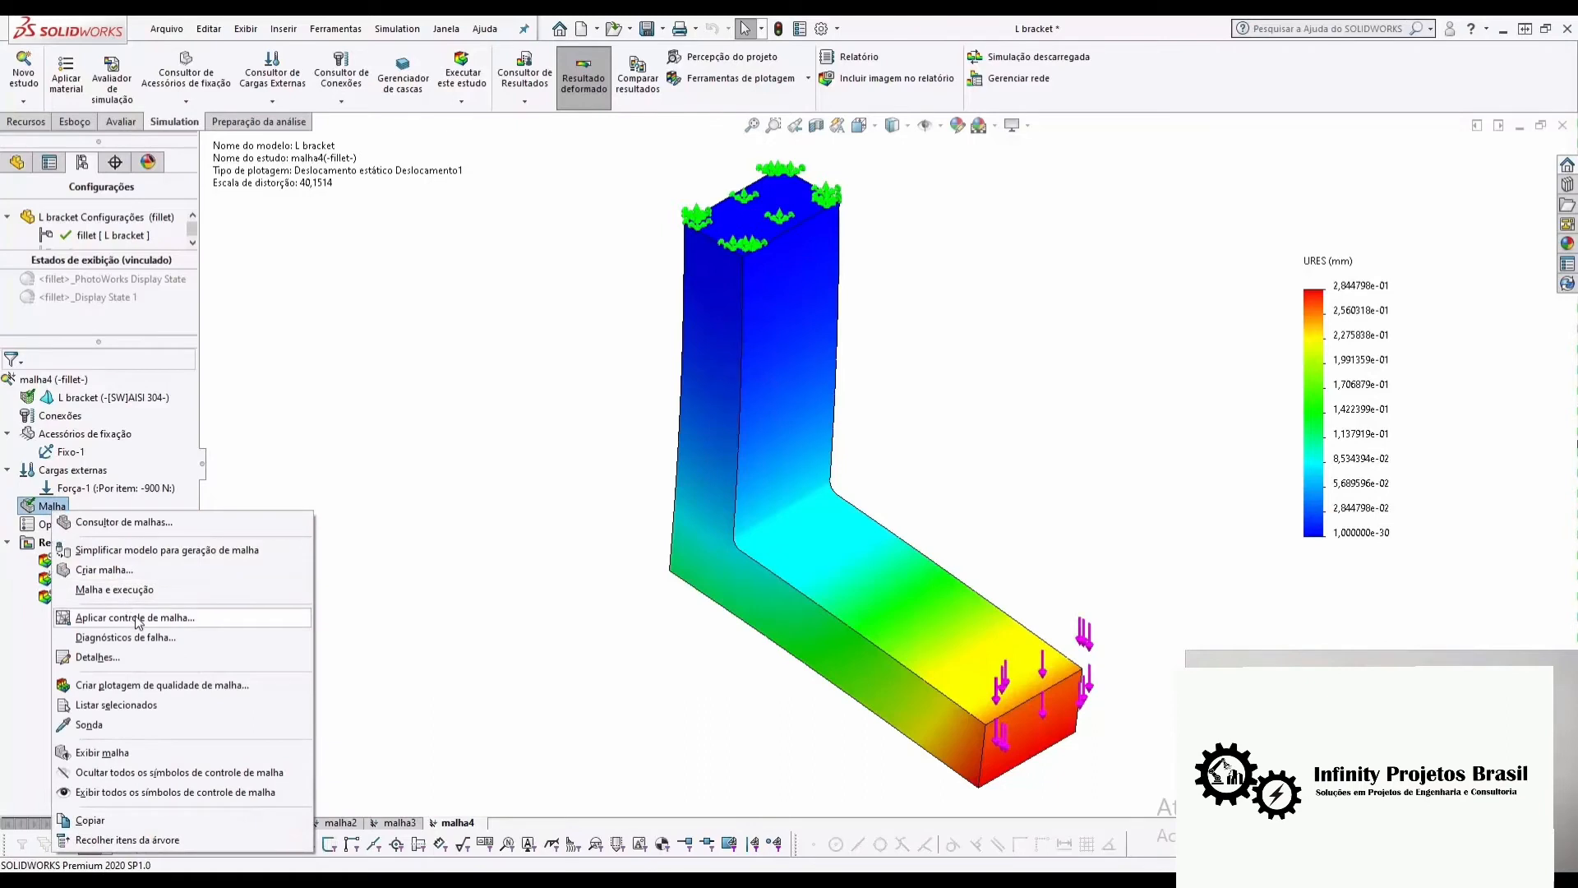
{"action": "left_click", "coordinate": [138, 618]}
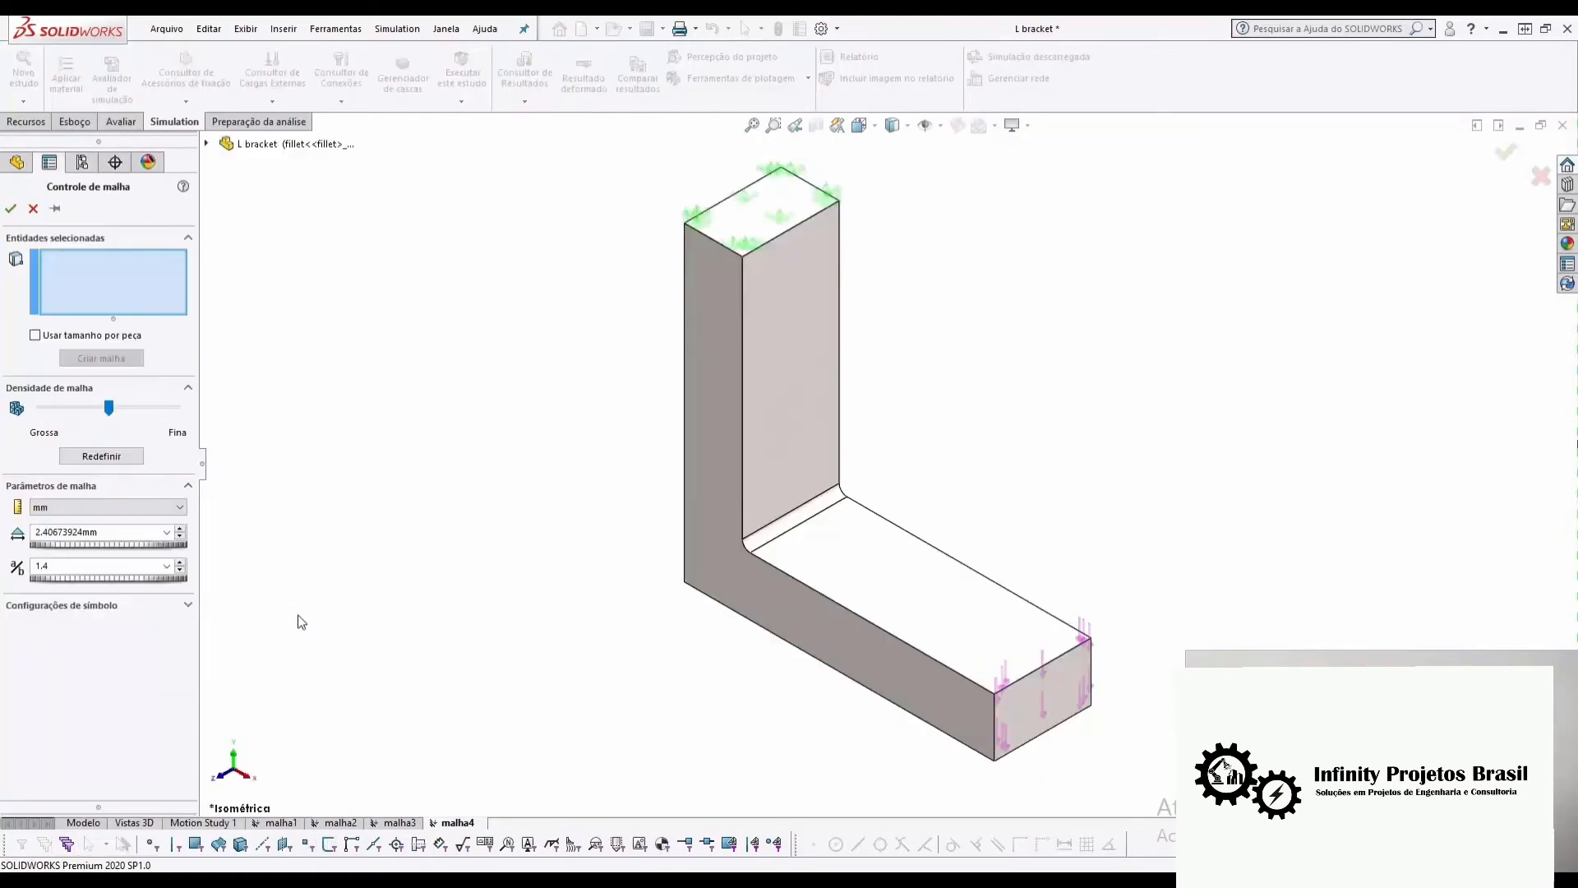
{"action": "left_click", "coordinate": [799, 523]}
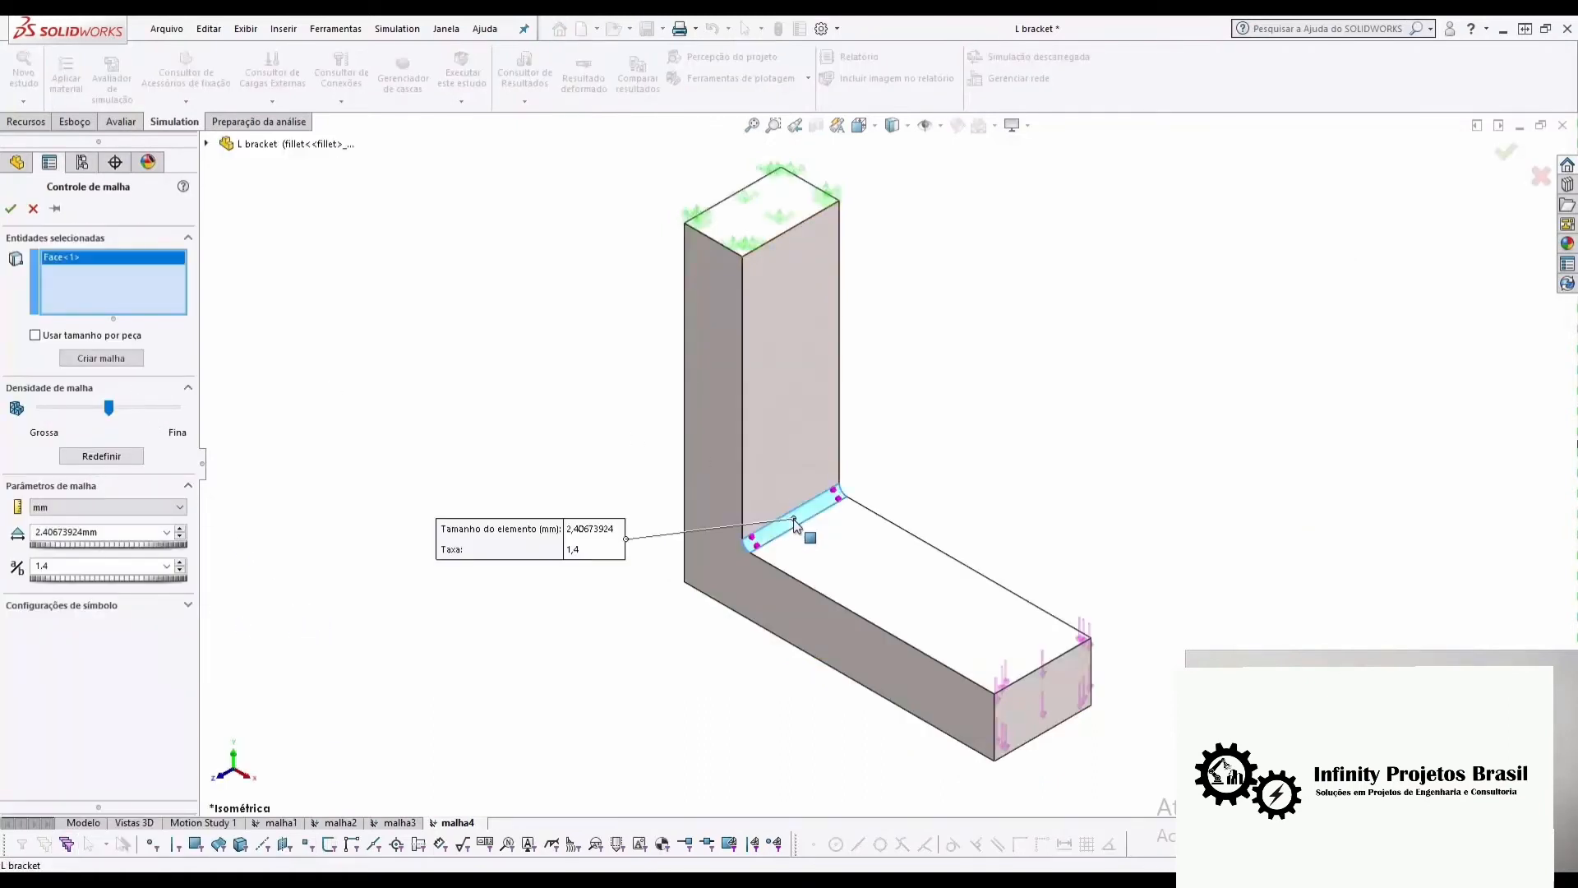
{"action": "scroll", "coordinate": [789, 533], "scroll_direction": "down", "scroll_amount": 3}
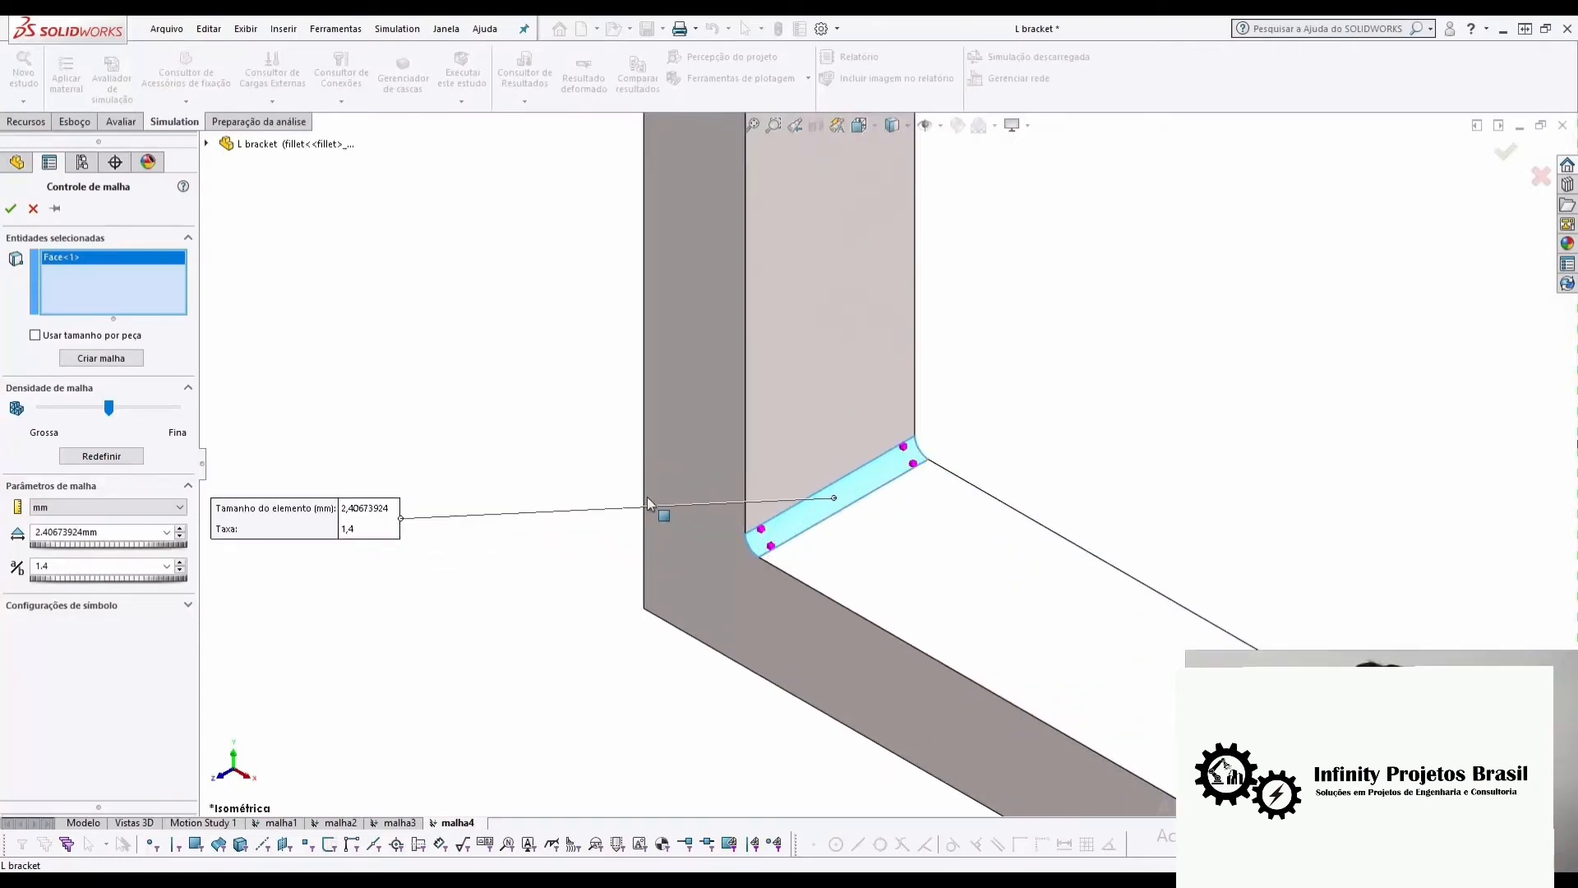
{"action": "double_click", "coordinate": [83, 532]}
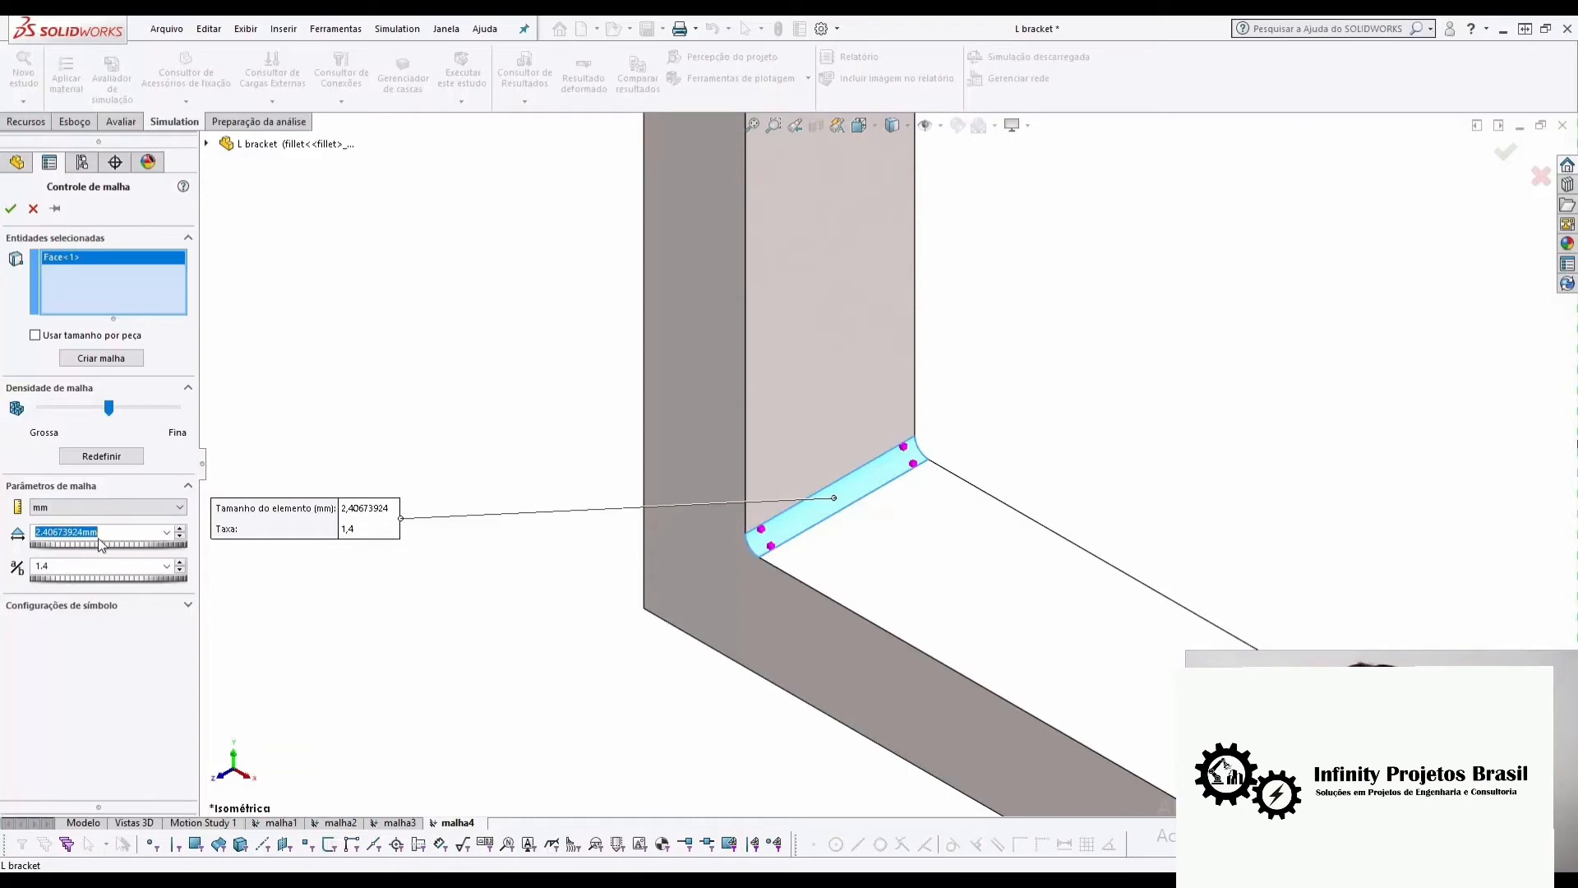
{"action": "type", "text": "0,762"}
{"action": "left_click", "coordinate": [60, 566]}
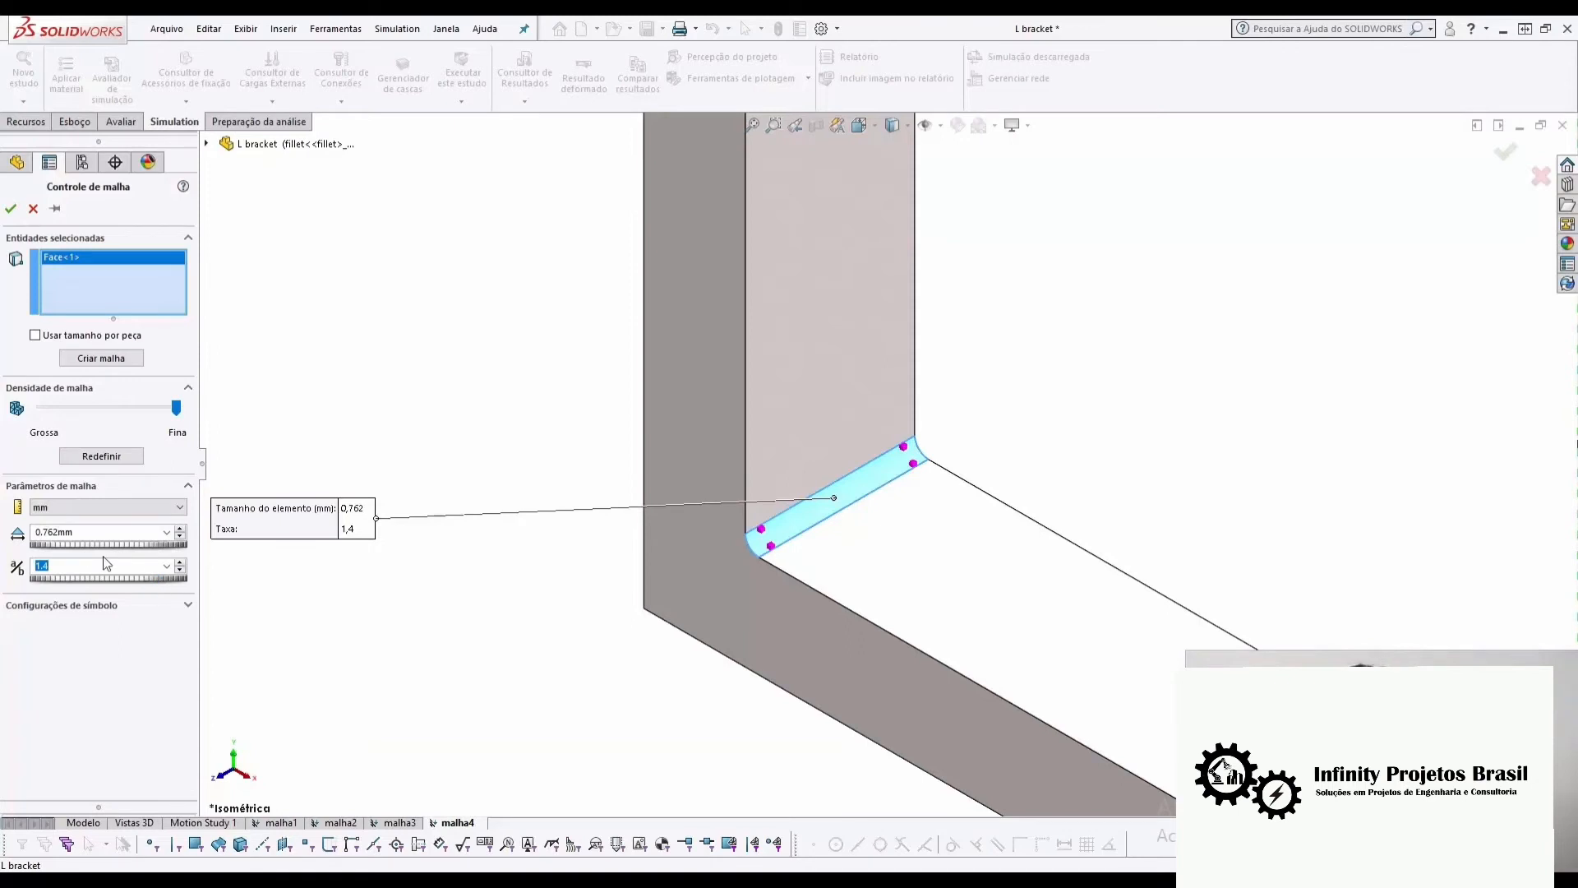
{"action": "type", "text": "1,2"}
{"action": "left_click", "coordinate": [11, 208]}
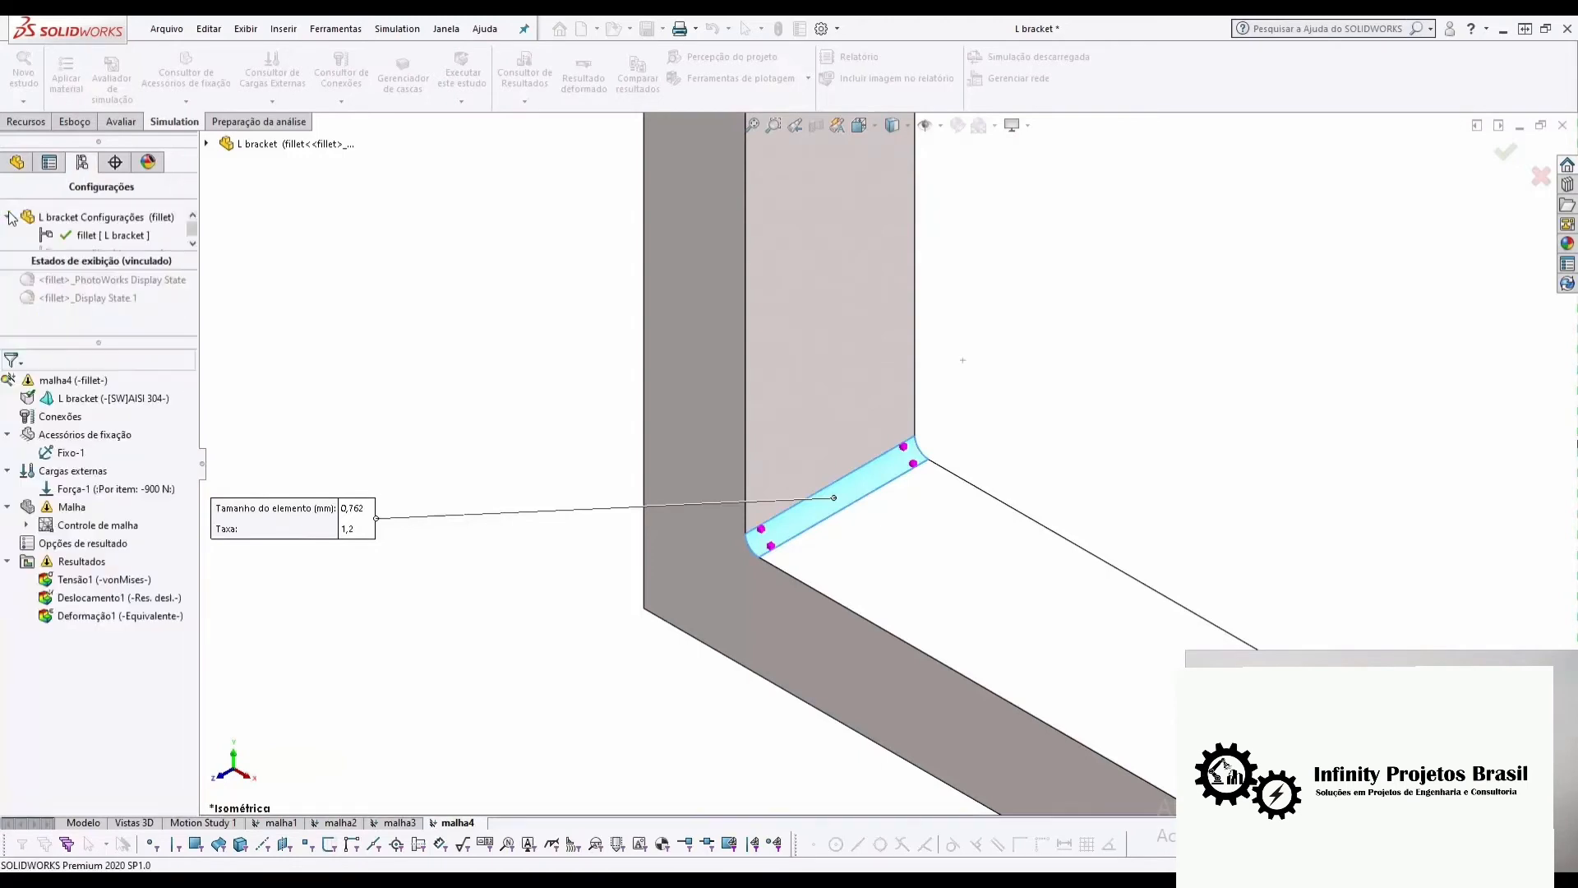
- Remesh malha4 with the curvature-based mesher at the default density, accepting deletion of the existing study results
{"action": "right_click", "coordinate": [60, 507]}
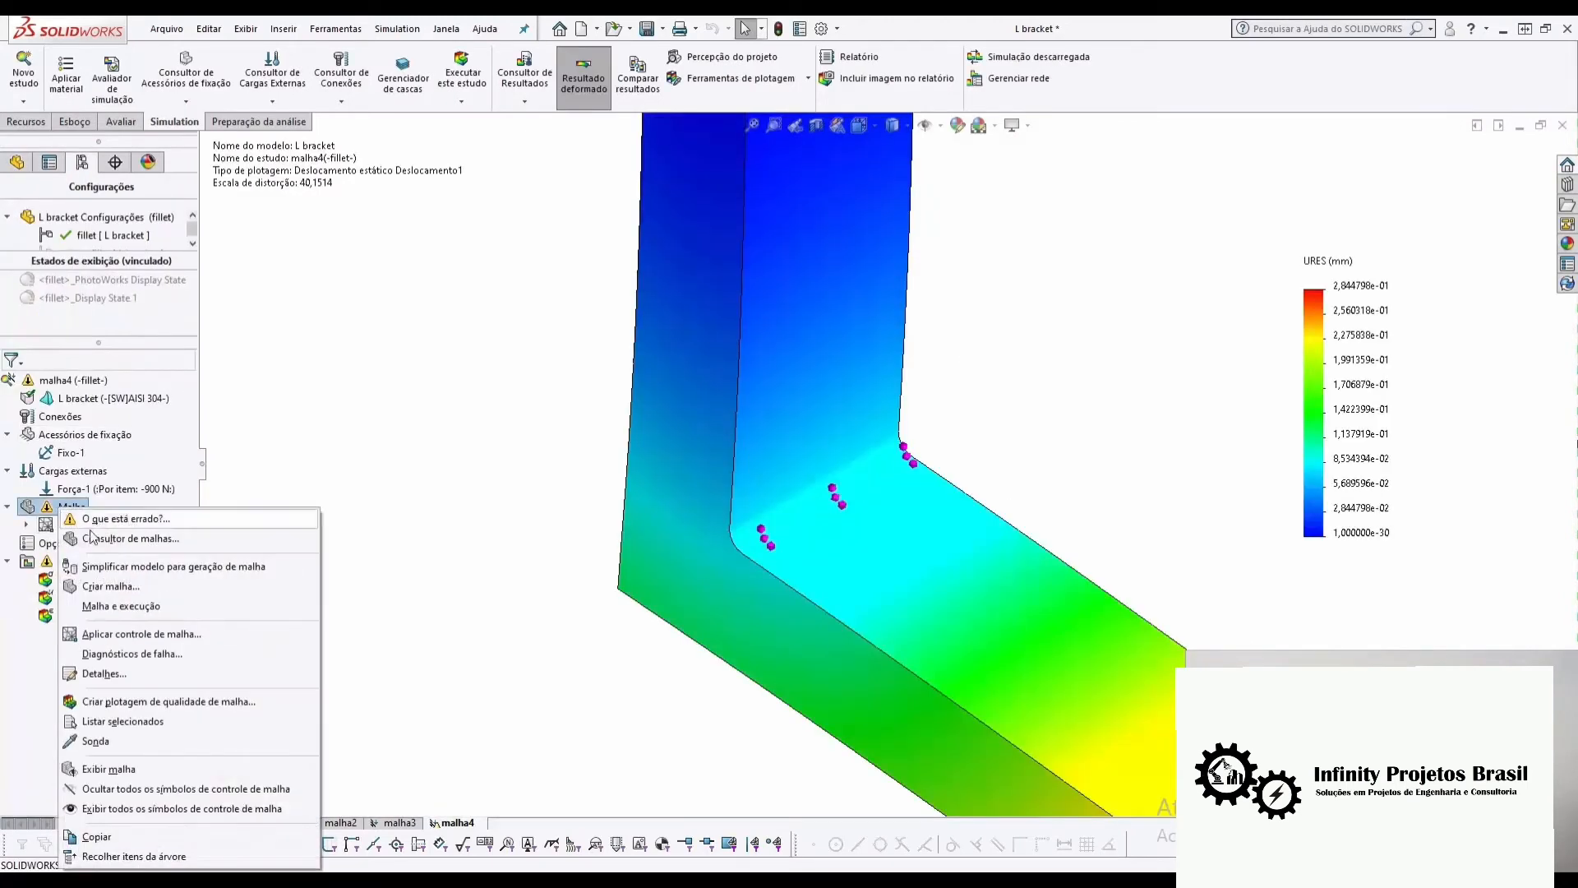
{"action": "left_click", "coordinate": [106, 588]}
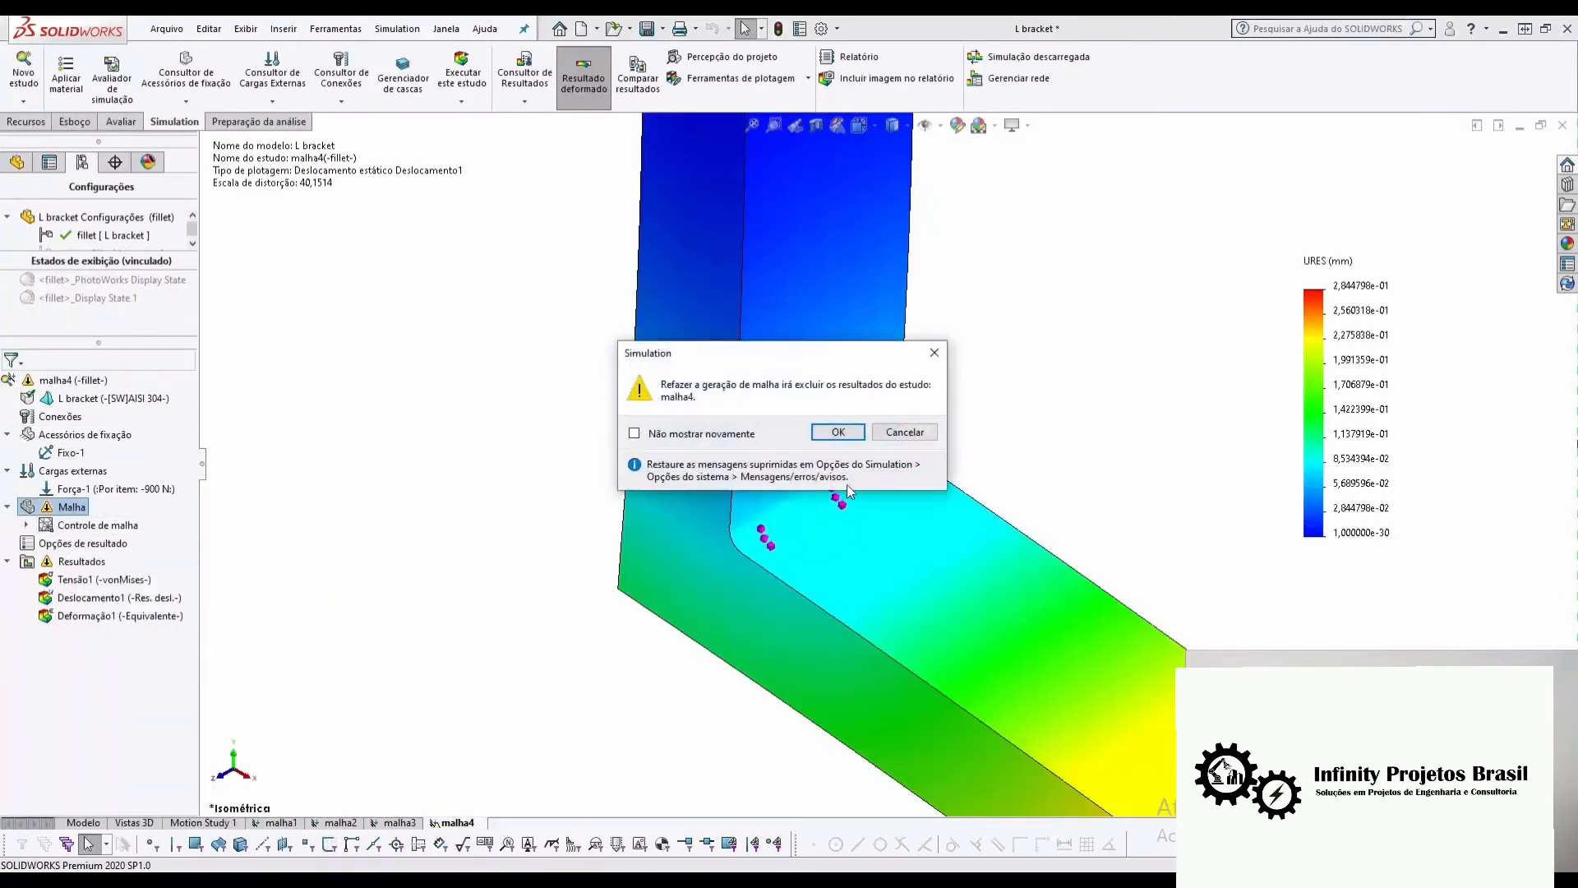
{"action": "left_click", "coordinate": [837, 433]}
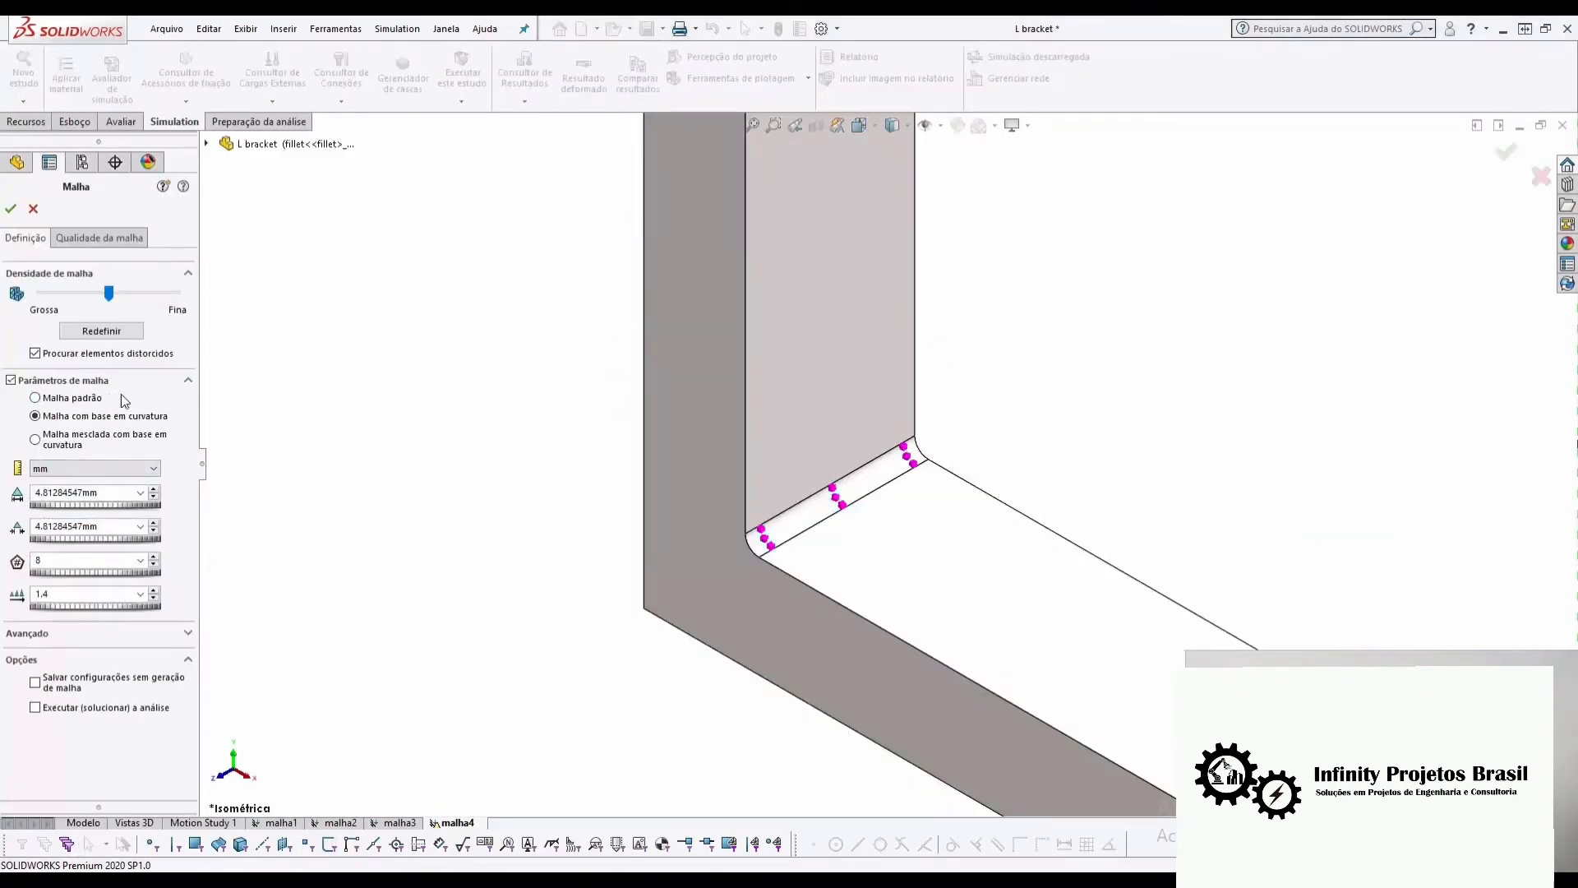
{"action": "left_click", "coordinate": [11, 208]}
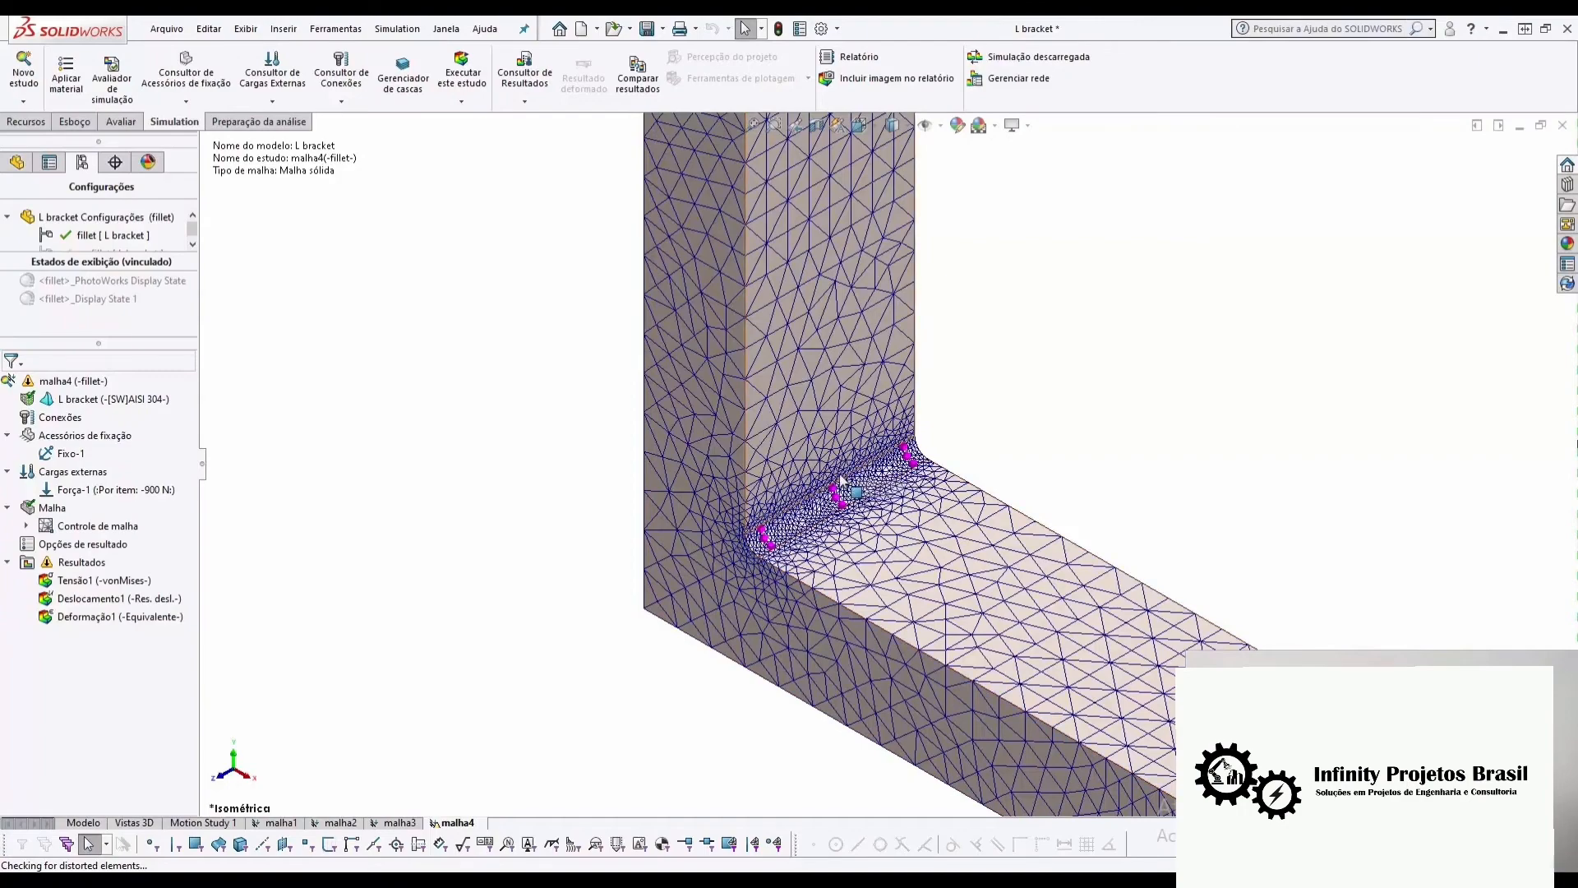
- Run study malha4 with the refined fillet mesh
{"action": "scroll", "coordinate": [846, 481], "scroll_direction": "down", "scroll_amount": 2}
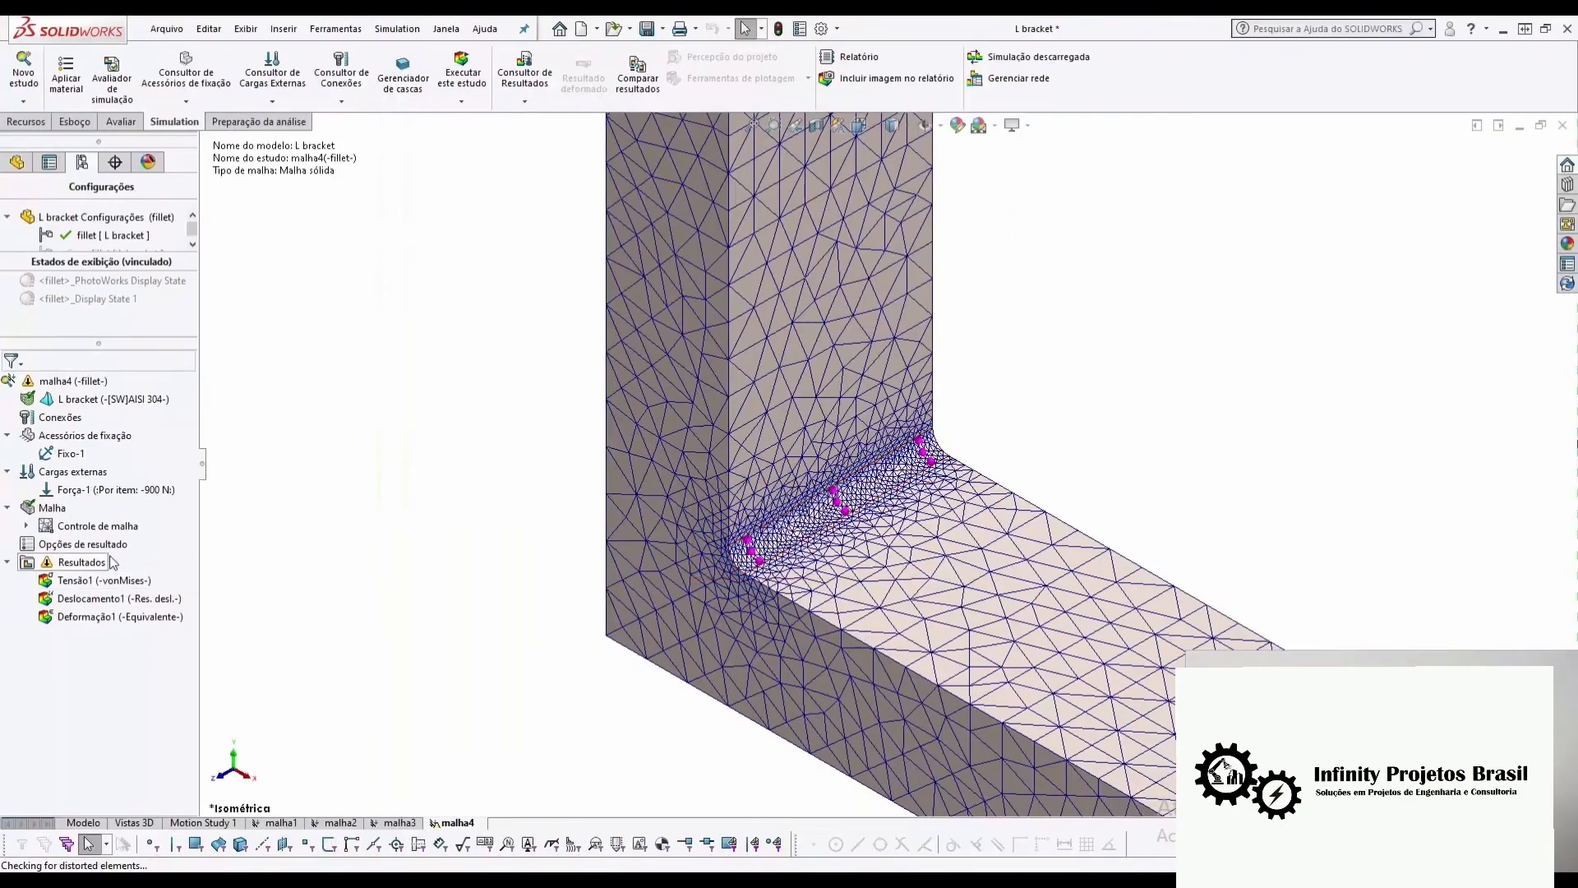
{"action": "right_click", "coordinate": [85, 383]}
{"action": "left_click", "coordinate": [122, 422]}
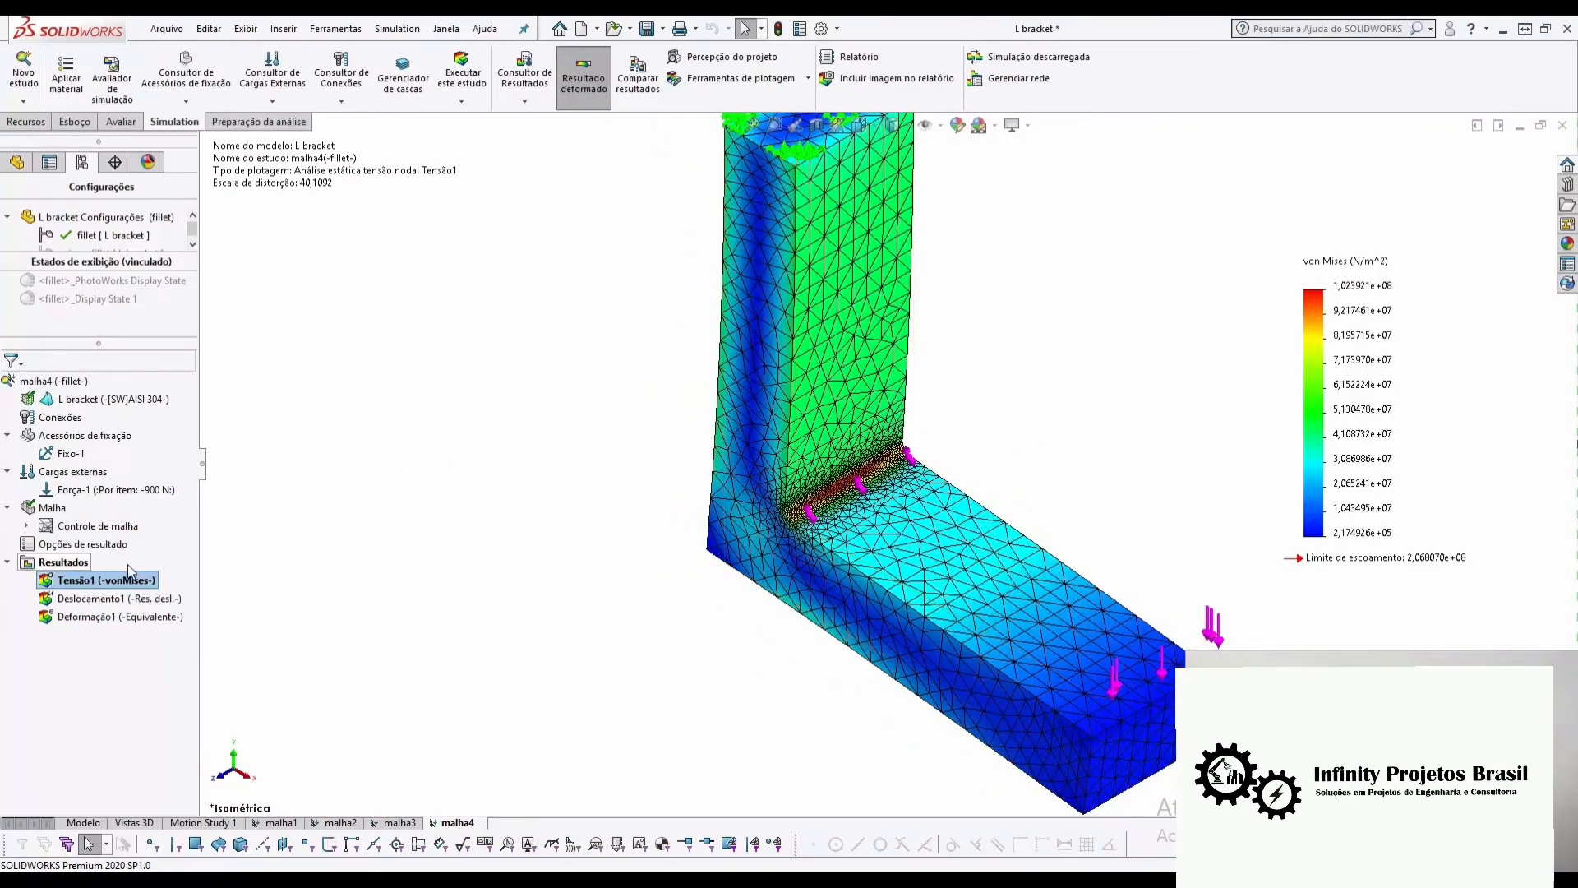
- Set the malha4 von Mises plot's boundary option to Nenhuma and examine the stress distribution along the inner fillet
{"action": "right_click", "coordinate": [82, 589]}
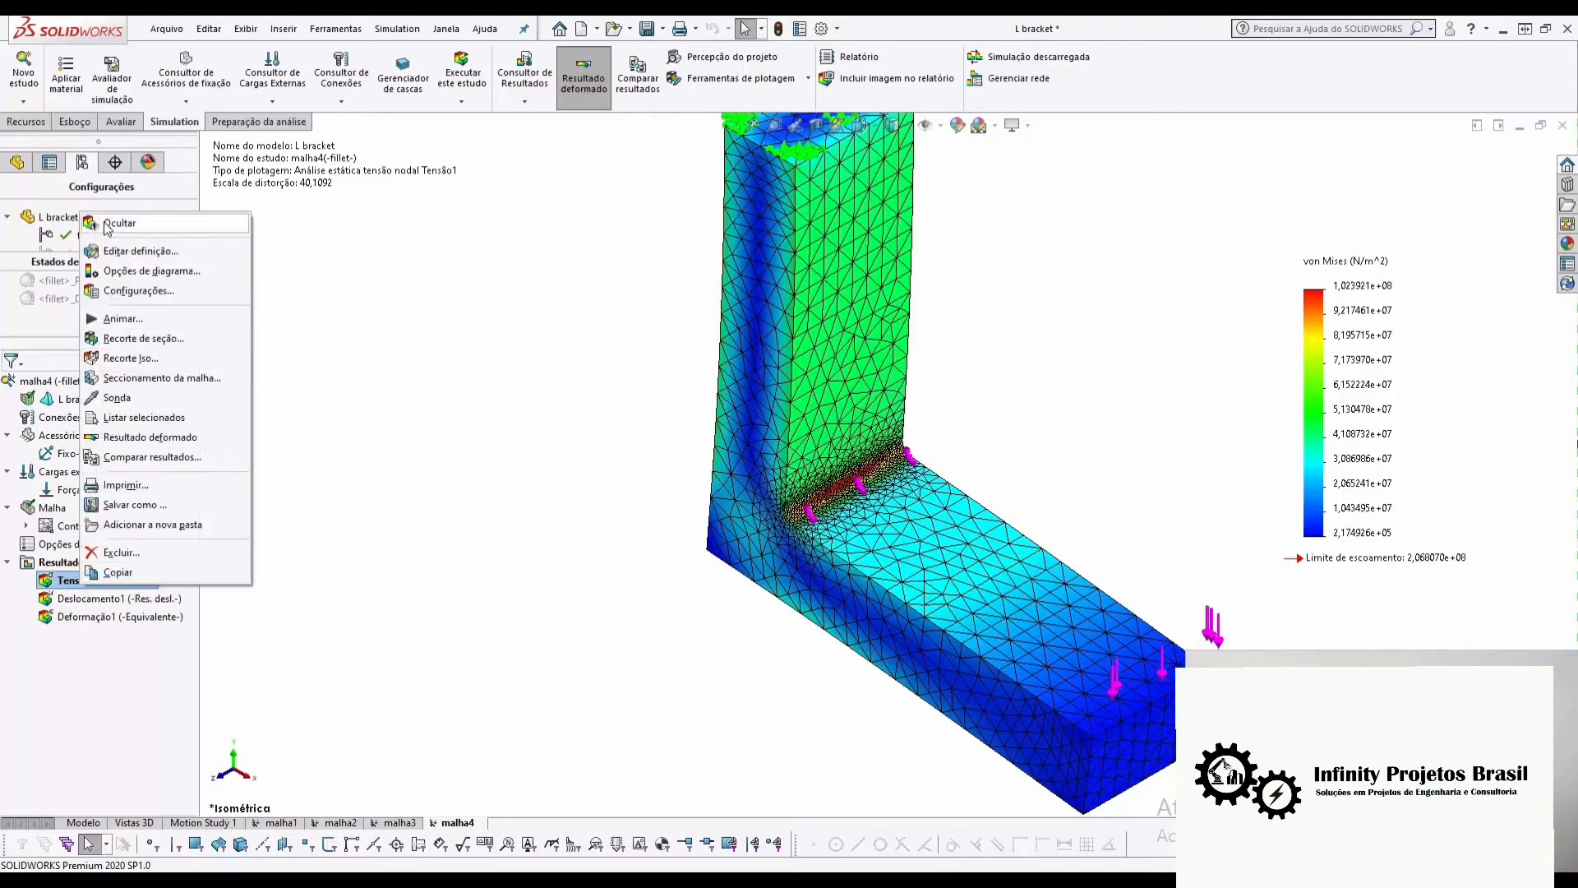
{"action": "left_click", "coordinate": [115, 223]}
{"action": "right_click", "coordinate": [130, 580]}
{"action": "left_click", "coordinate": [166, 616]}
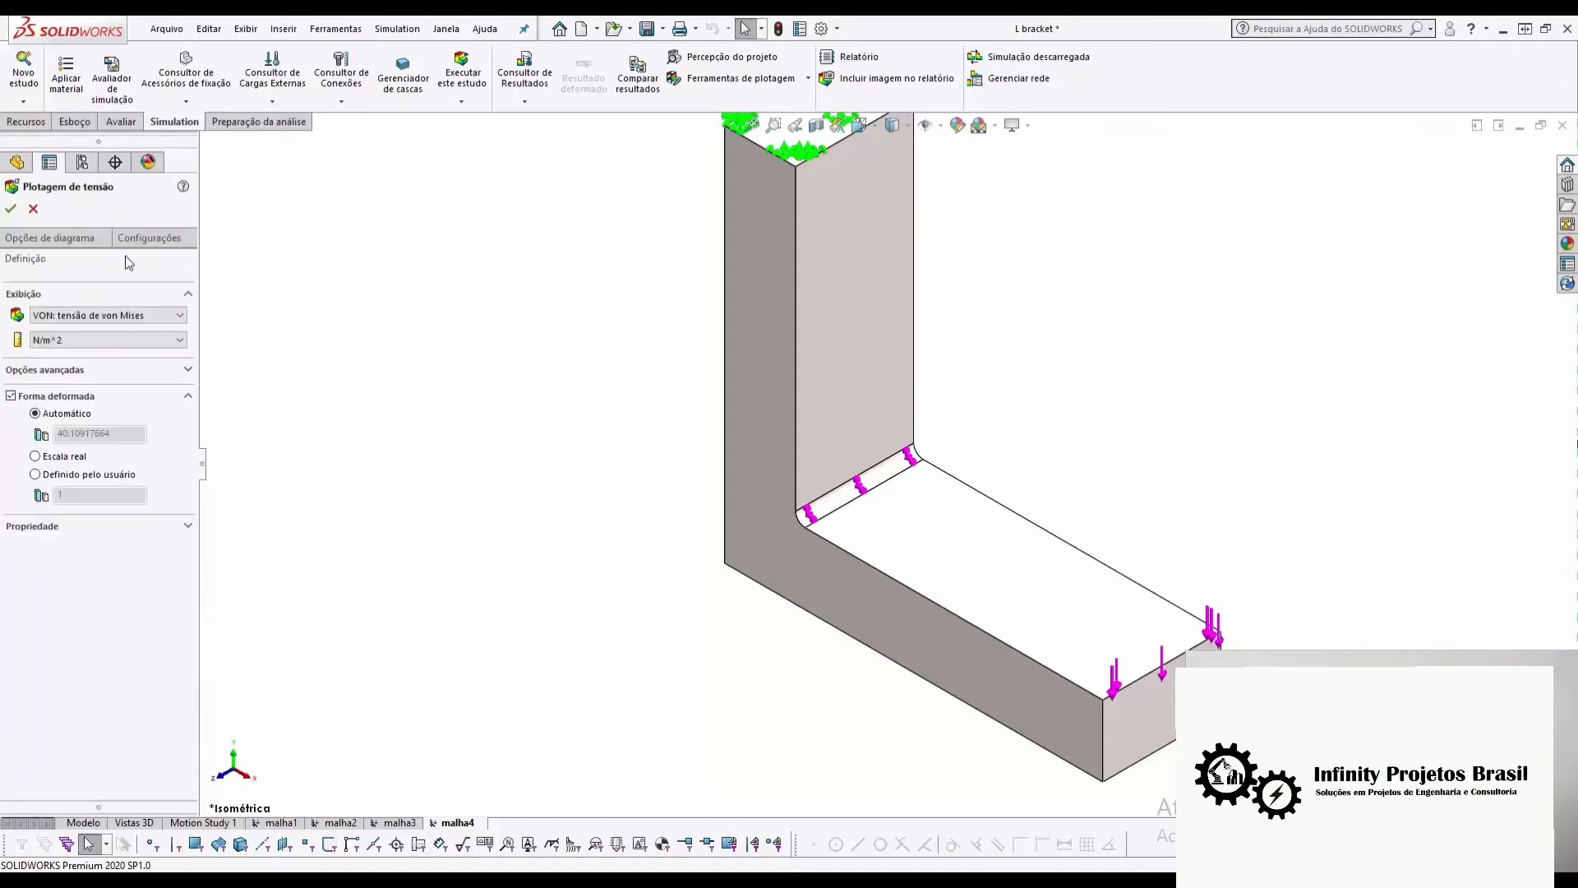
{"action": "left_click", "coordinate": [122, 245]}
{"action": "left_click", "coordinate": [109, 370]}
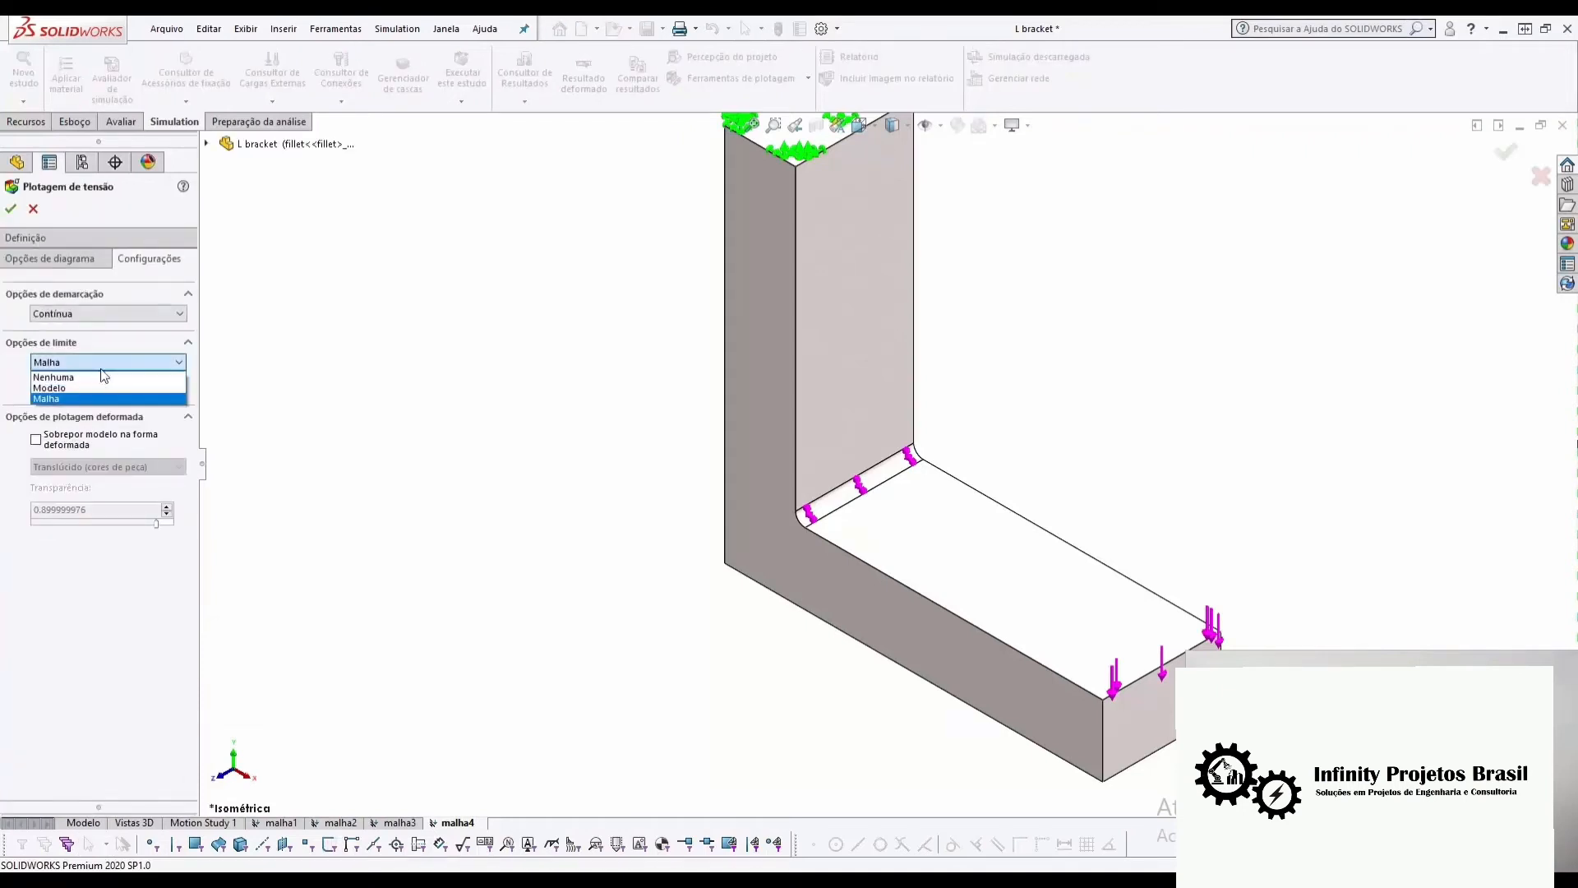
{"action": "left_click", "coordinate": [82, 374]}
{"action": "left_click", "coordinate": [11, 209]}
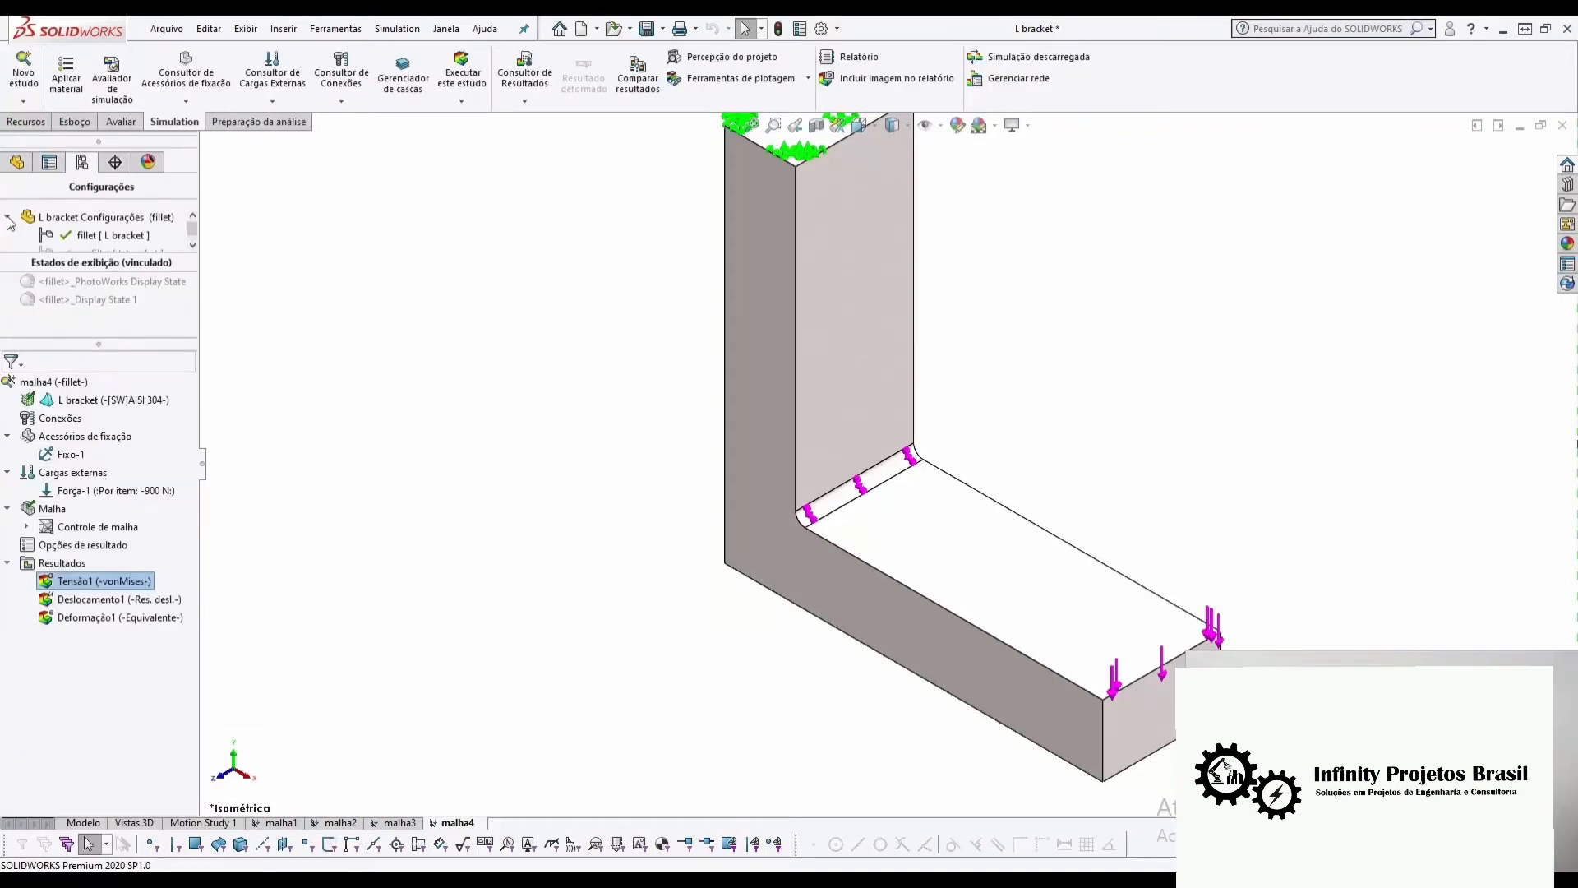
{"action": "double_click", "coordinate": [134, 581]}
{"action": "scroll", "coordinate": [943, 478], "scroll_direction": "down", "scroll_amount": 1}
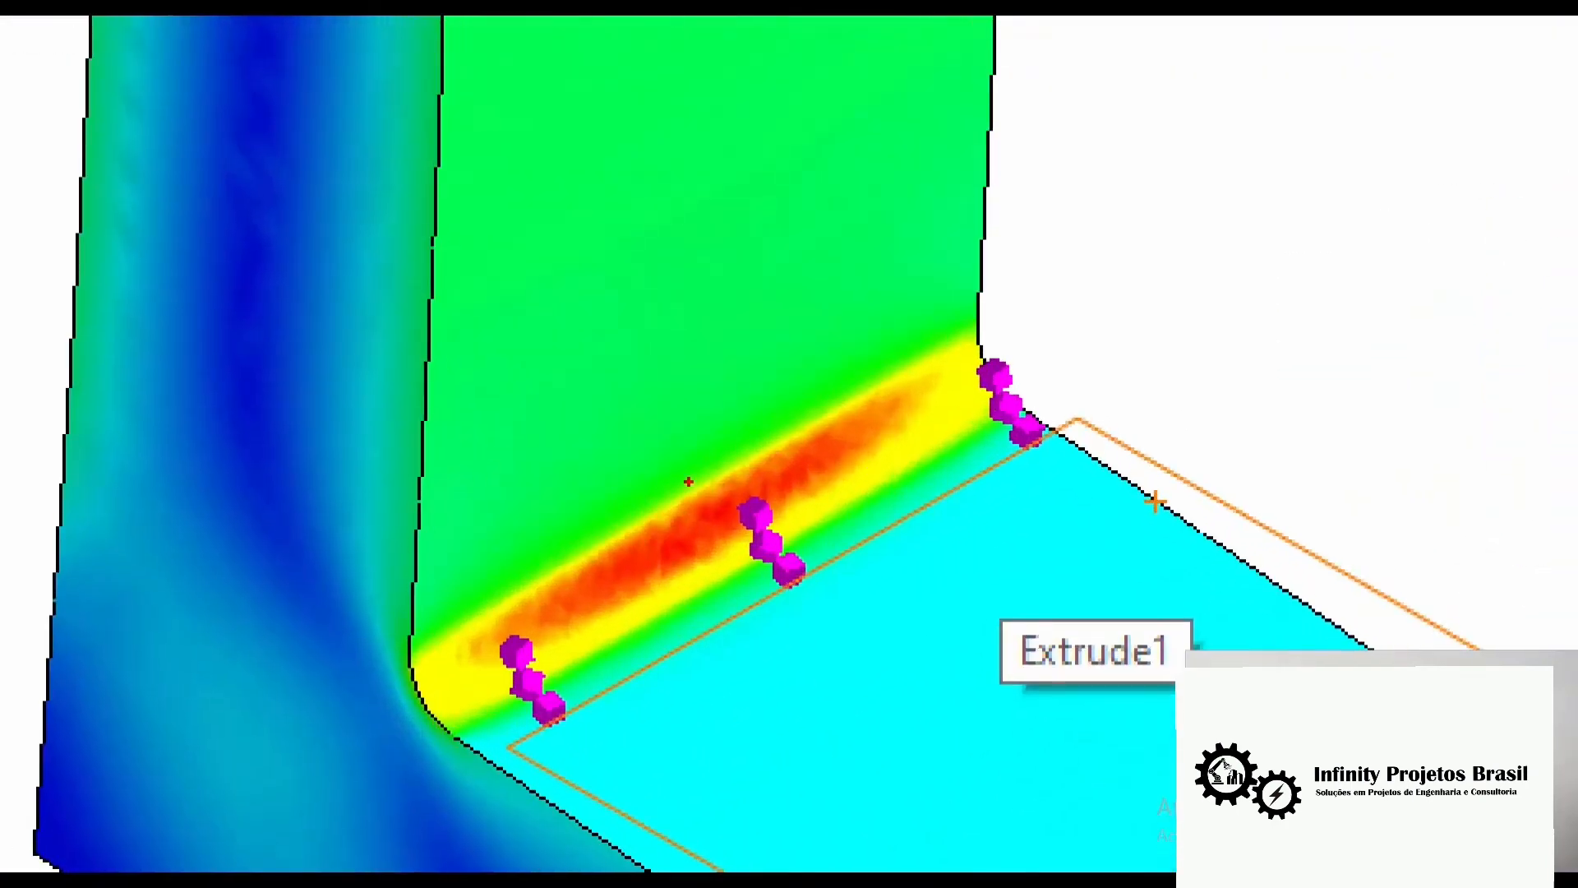
{"action": "mouse_move", "coordinate": [922, 304]}
{"action": "left_mouse_down"}
{"action": "mouse_move", "coordinate": [424, 509]}
{"action": "mouse_move", "coordinate": [622, 864]}
{"action": "mouse_move", "coordinate": [1171, 319]}
{"action": "mouse_move", "coordinate": [846, 289]}
{"action": "left_mouse_up"}
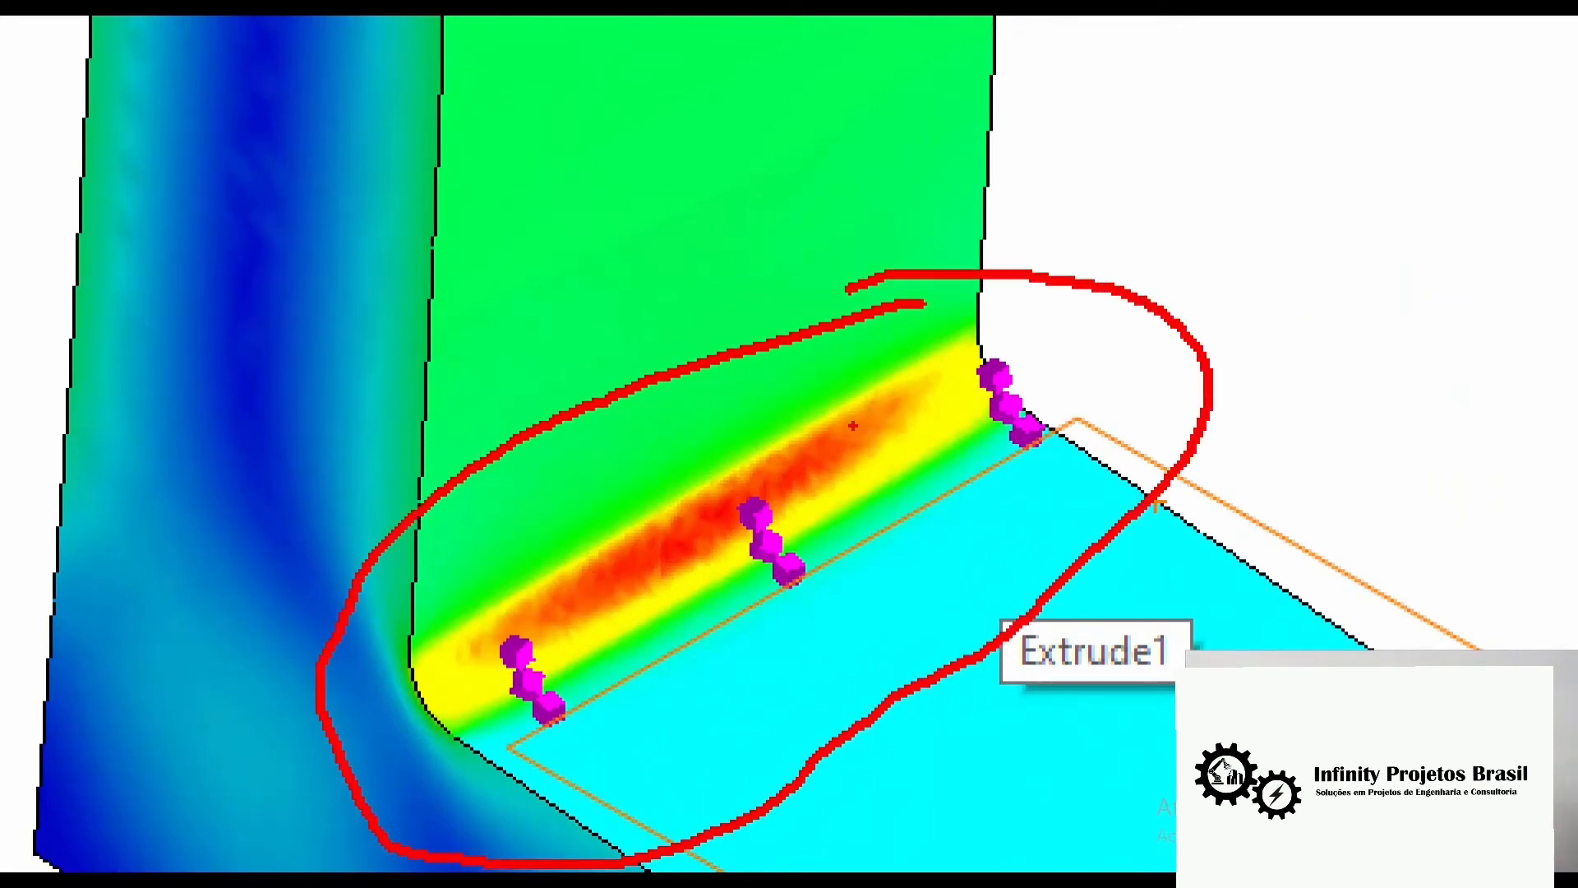
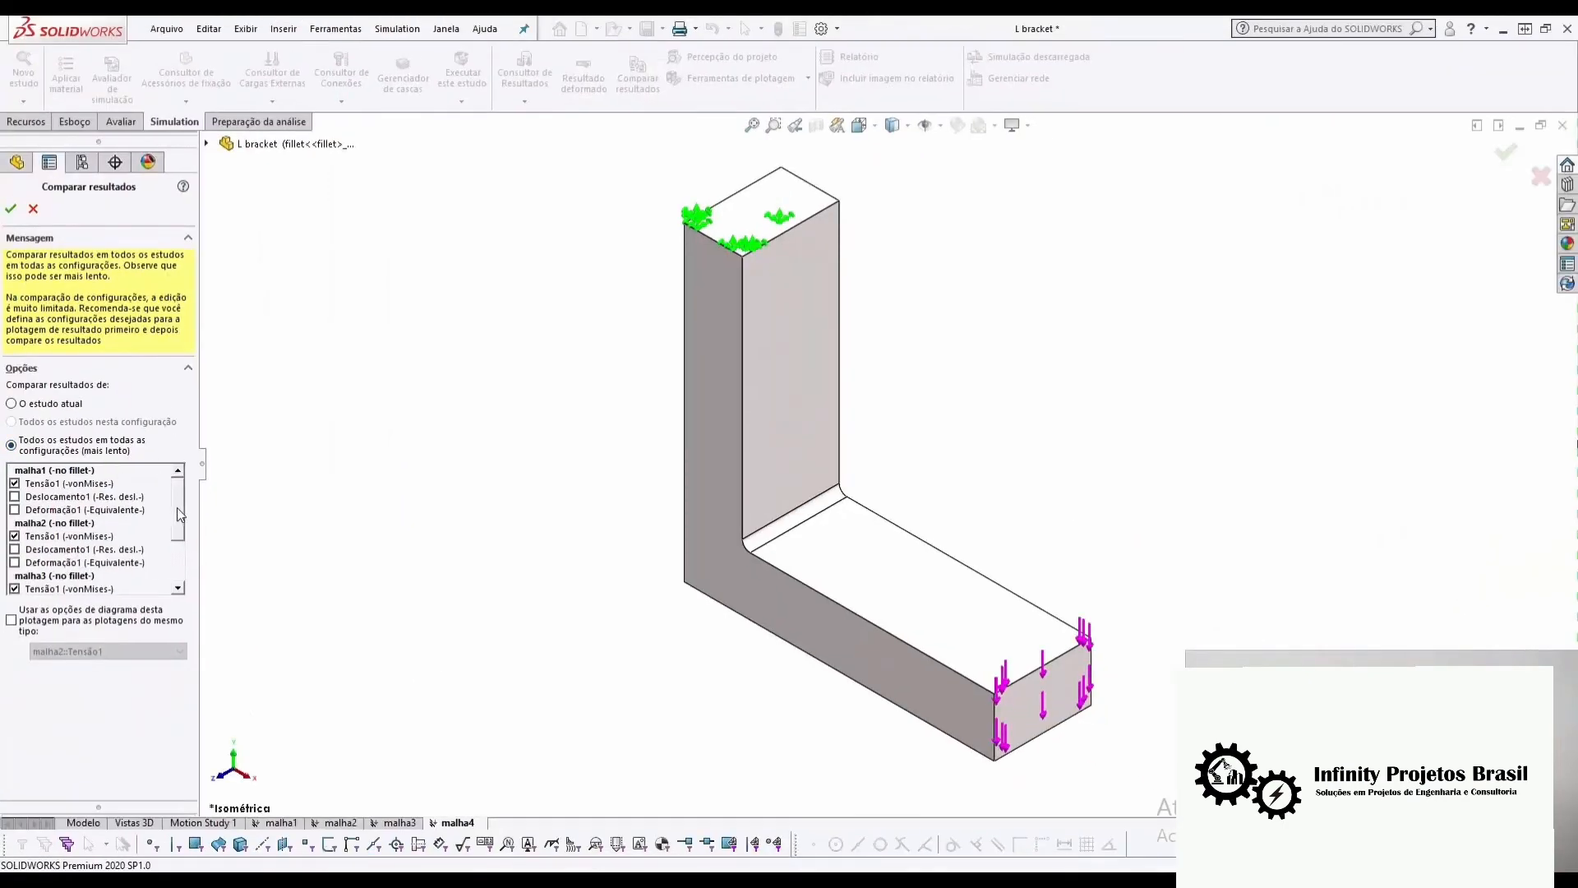
- Compare the von Mises stress plots of malha1, malha2, malha3 and malha4 across all configurations
{"action": "left_click_drag", "start_coordinate": [178, 508], "coordinate": [174, 566]}
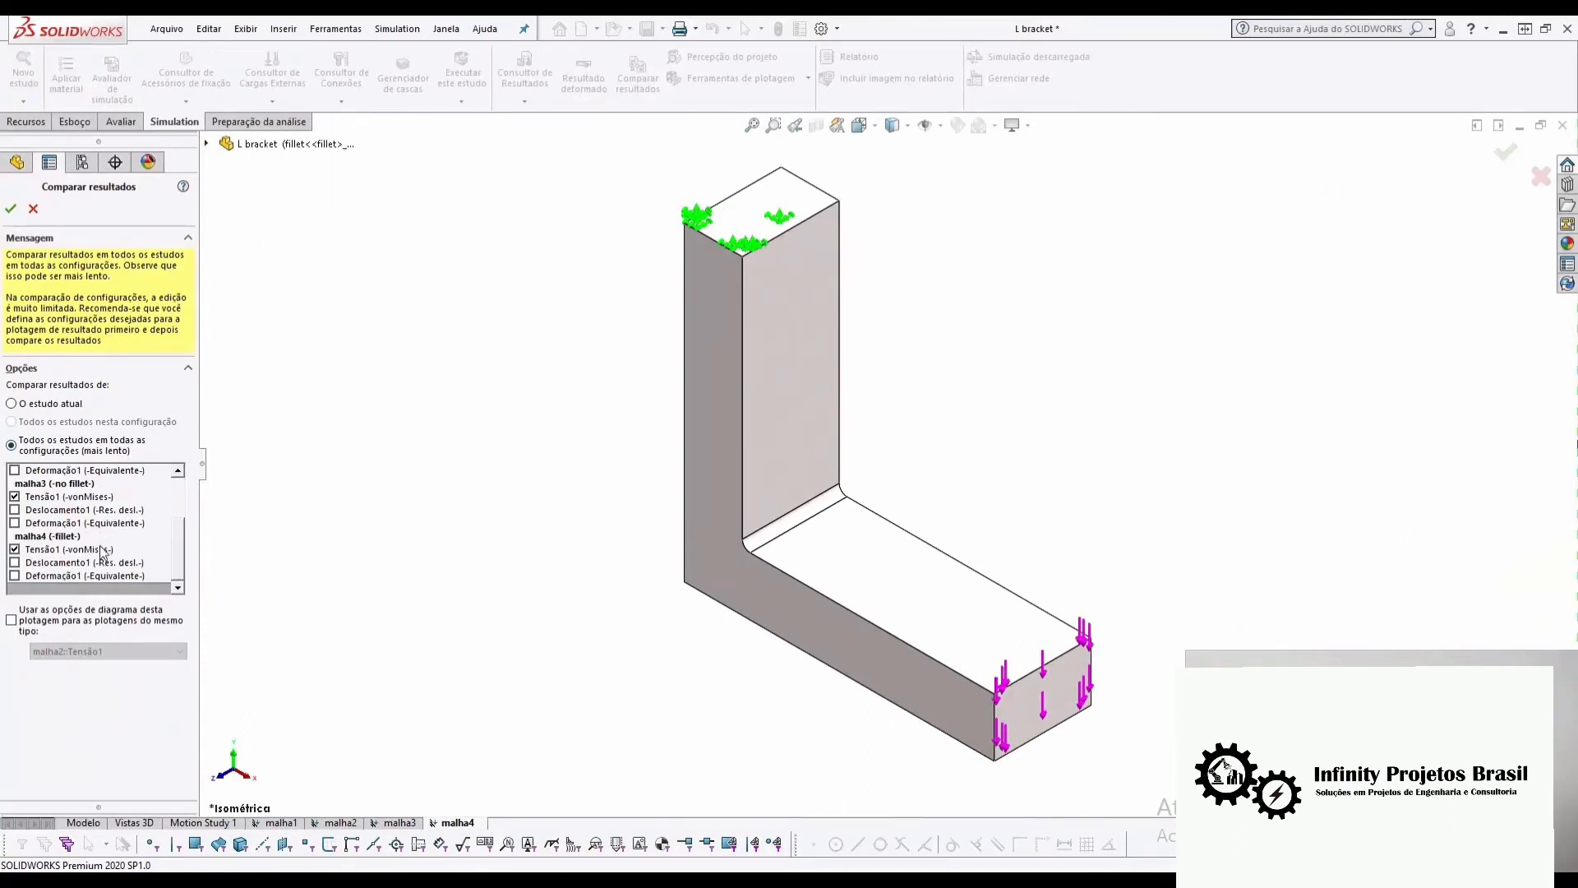
{"action": "scroll", "coordinate": [180, 541], "scroll_direction": "up", "scroll_amount": 3}
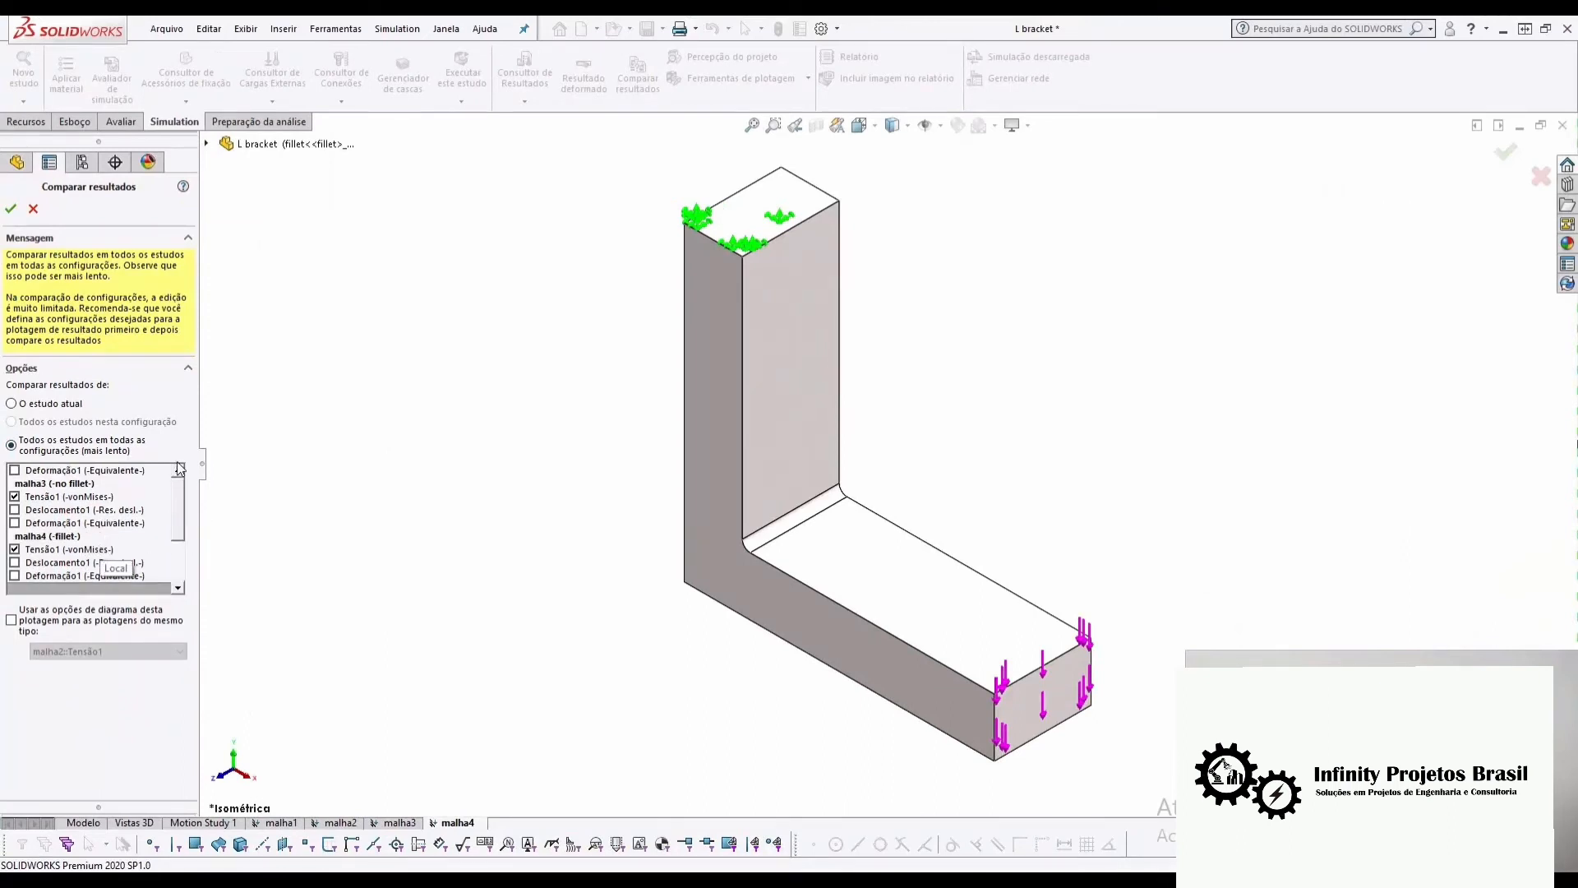
{"action": "left_click", "coordinate": [11, 209]}
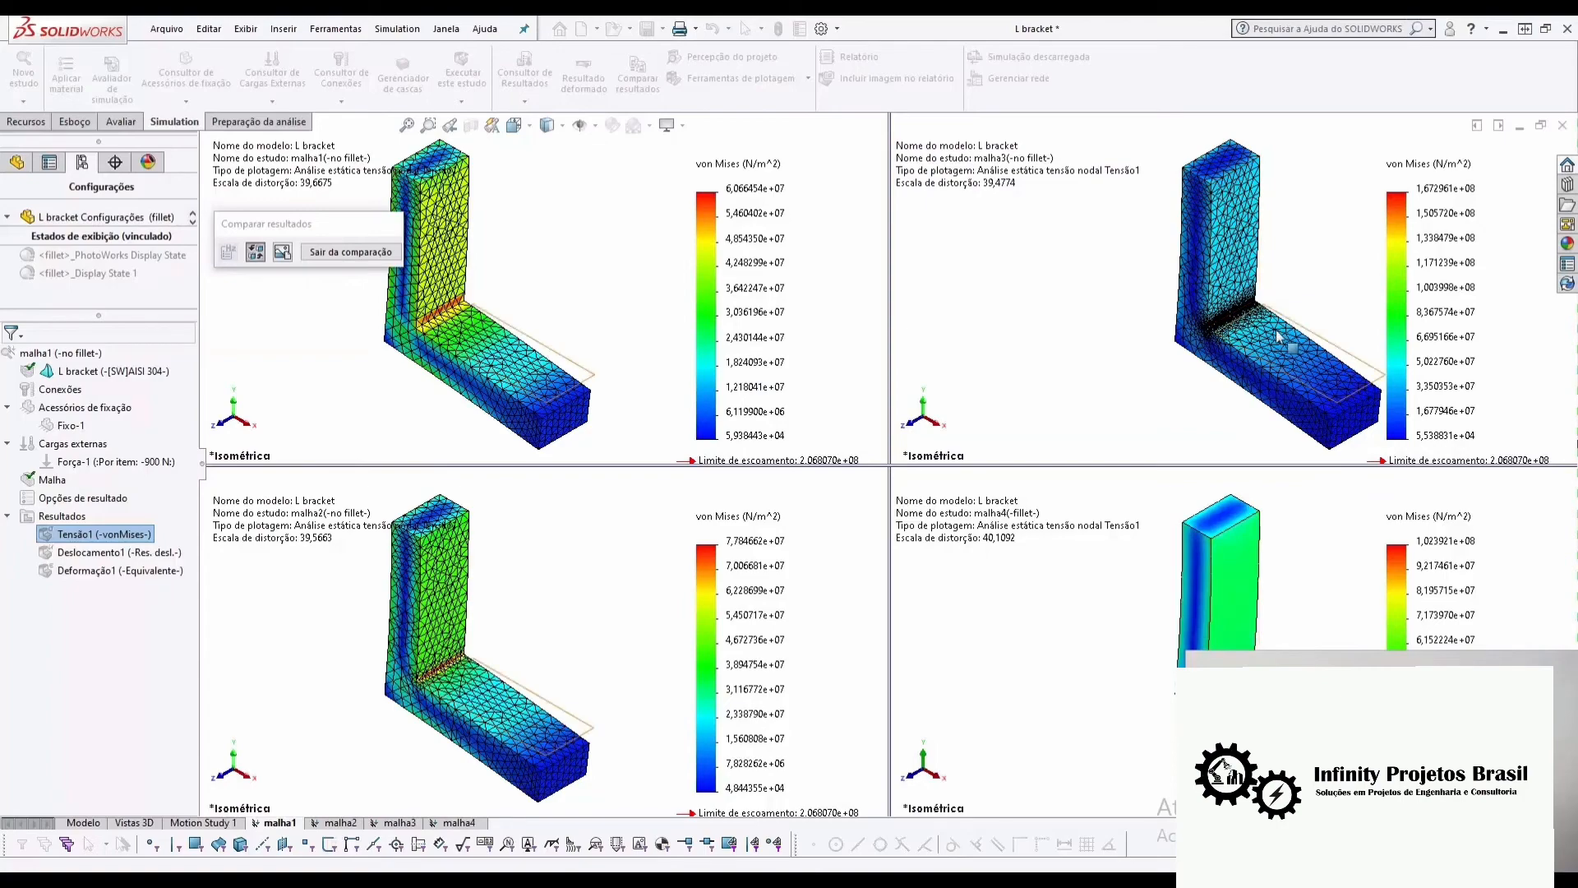
- Examine the inner corner's stress and mesh side by side in the four studies' plots, and exit the comparison
{"action": "scroll", "coordinate": [1279, 336], "scroll_direction": "down", "scroll_amount": 6}
{"action": "scroll", "coordinate": [1233, 335], "scroll_direction": "down", "scroll_amount": 2}
{"action": "scroll", "coordinate": [1233, 335], "scroll_direction": "up", "scroll_amount": 3}
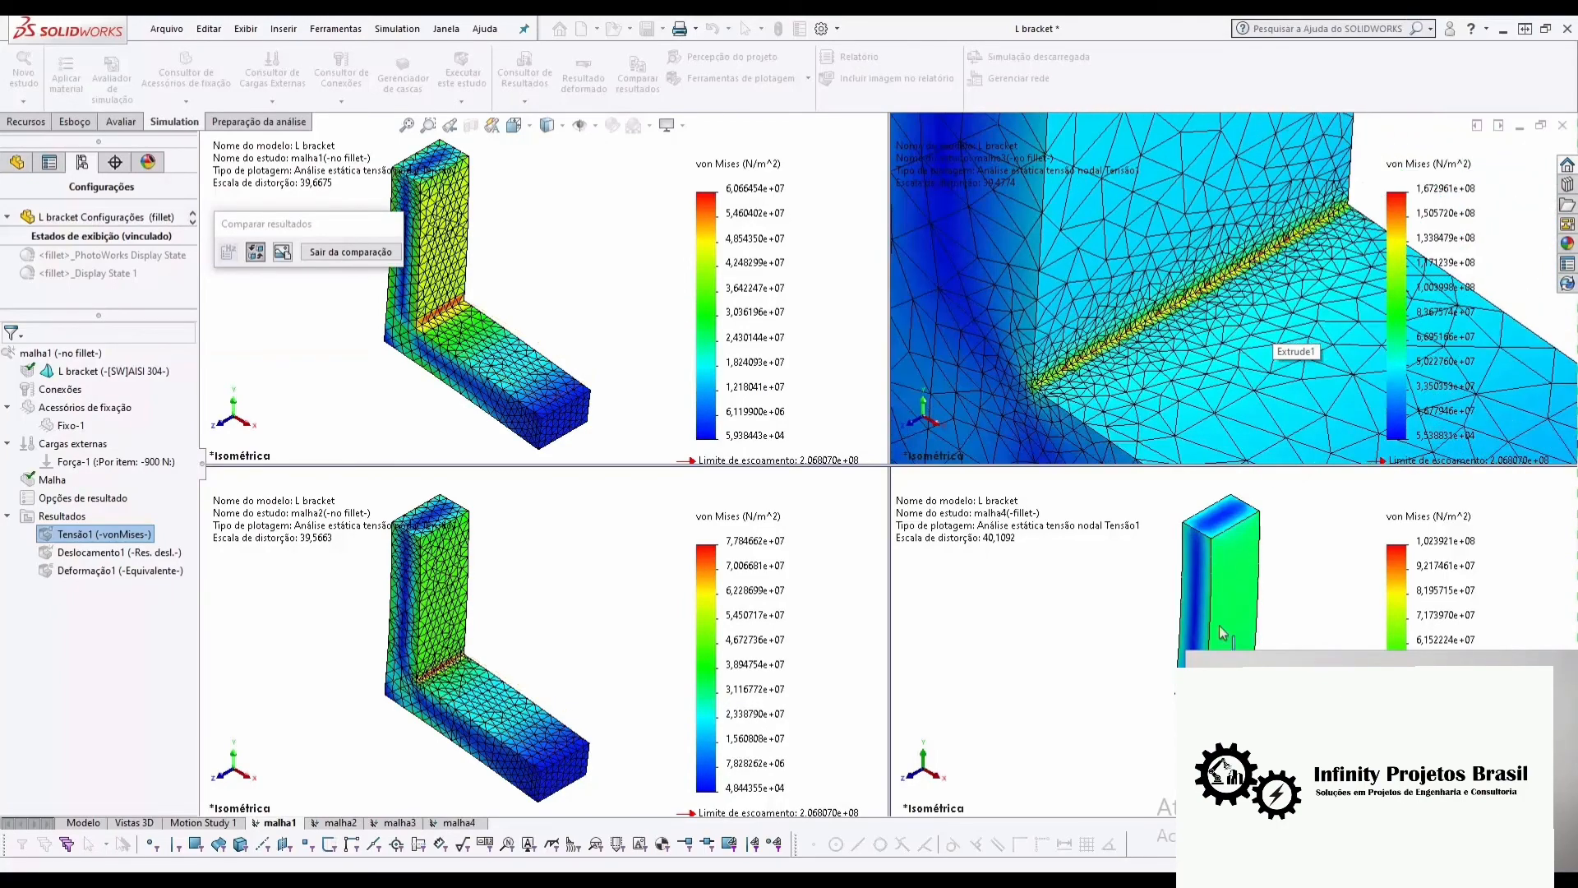
{"action": "scroll", "coordinate": [1243, 566], "scroll_direction": "down", "scroll_amount": 2}
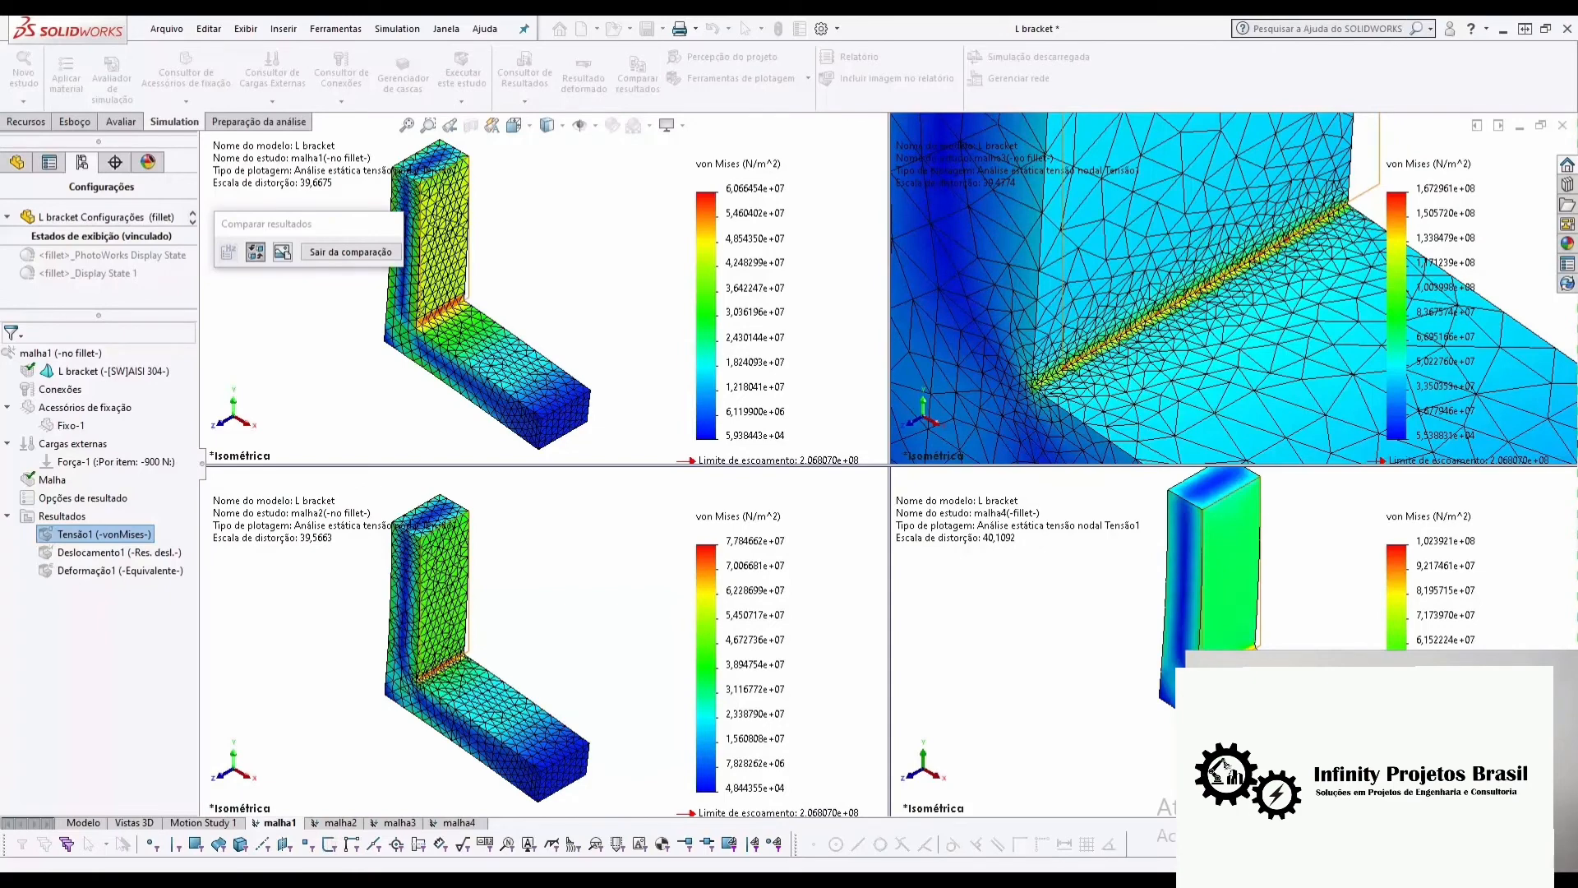
{"action": "scroll", "coordinate": [1240, 657], "scroll_direction": "down", "scroll_amount": 1}
{"action": "left_click", "coordinate": [1279, 627]}
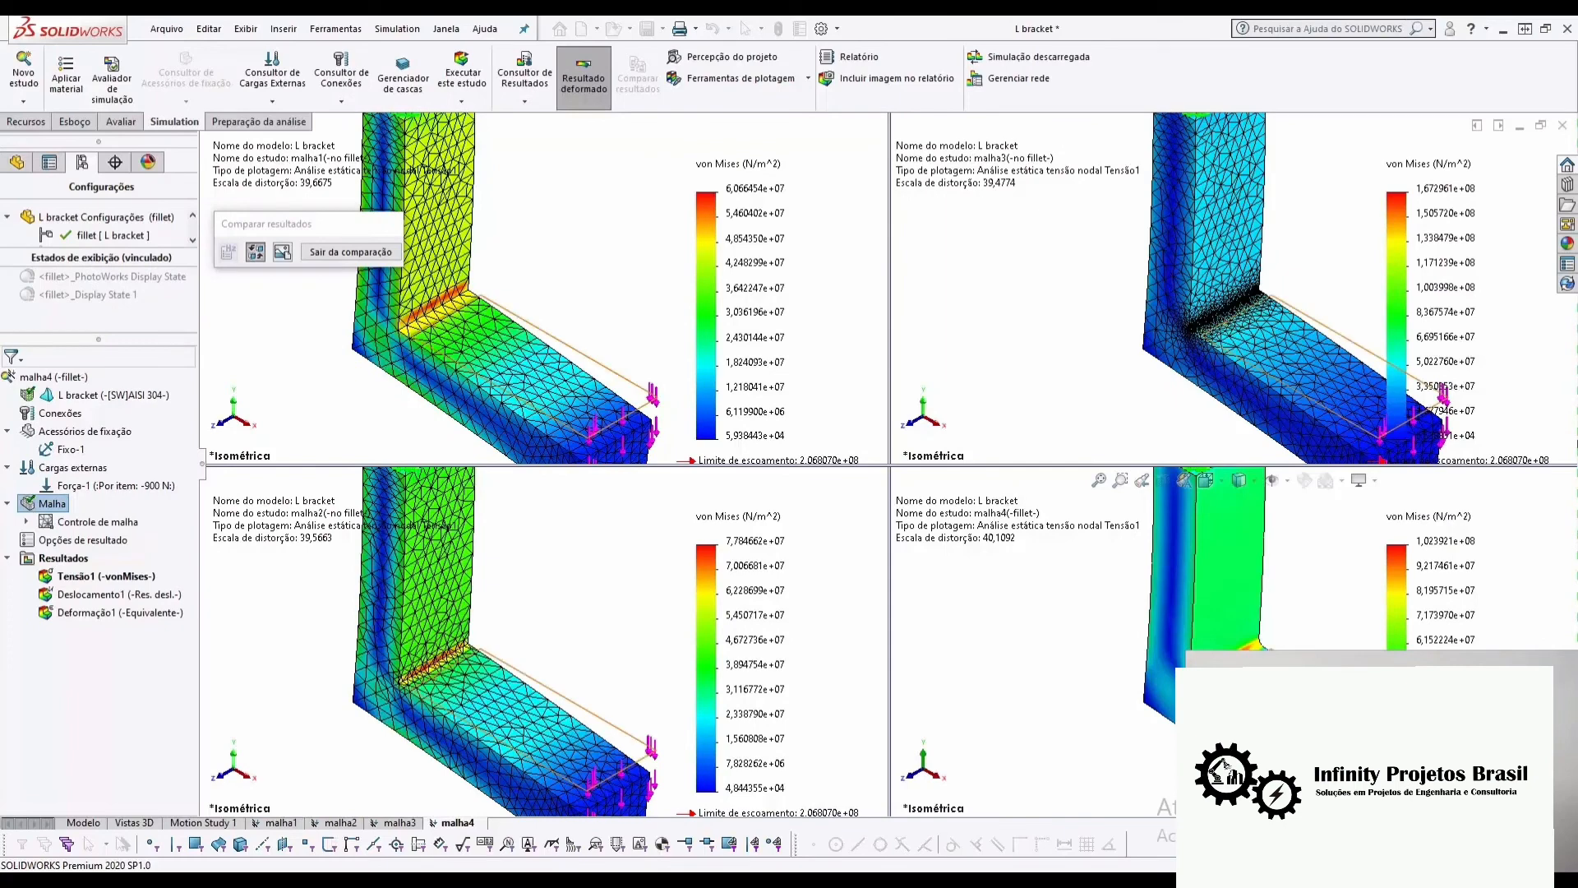
{"action": "scroll", "coordinate": [1233, 648], "scroll_direction": "down", "scroll_amount": 3}
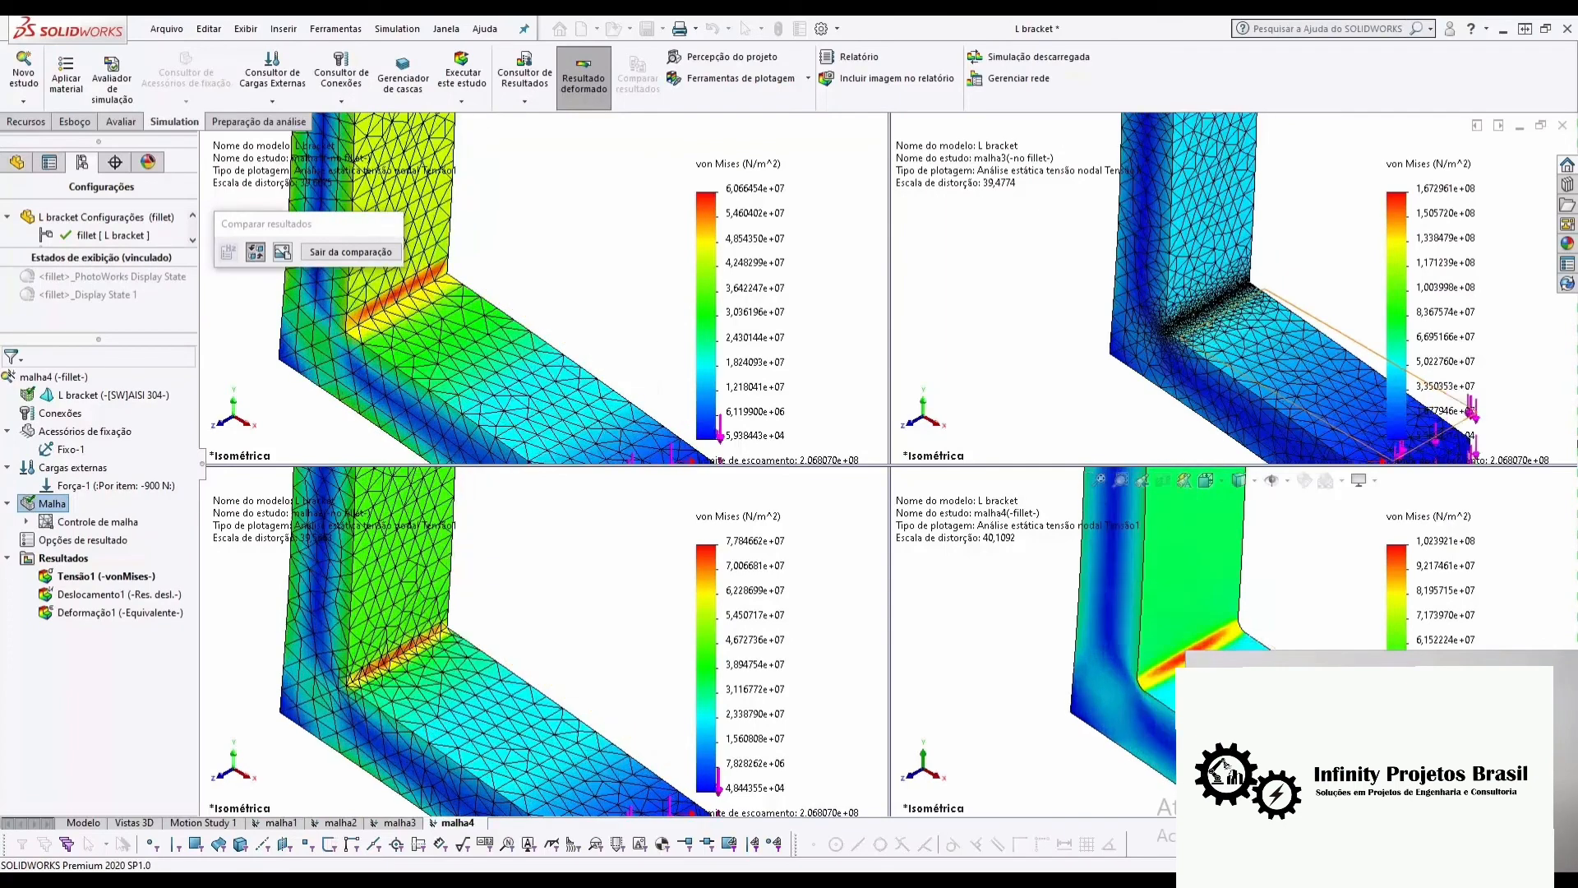
{"action": "scroll", "coordinate": [1225, 647], "scroll_direction": "down", "scroll_amount": 2}
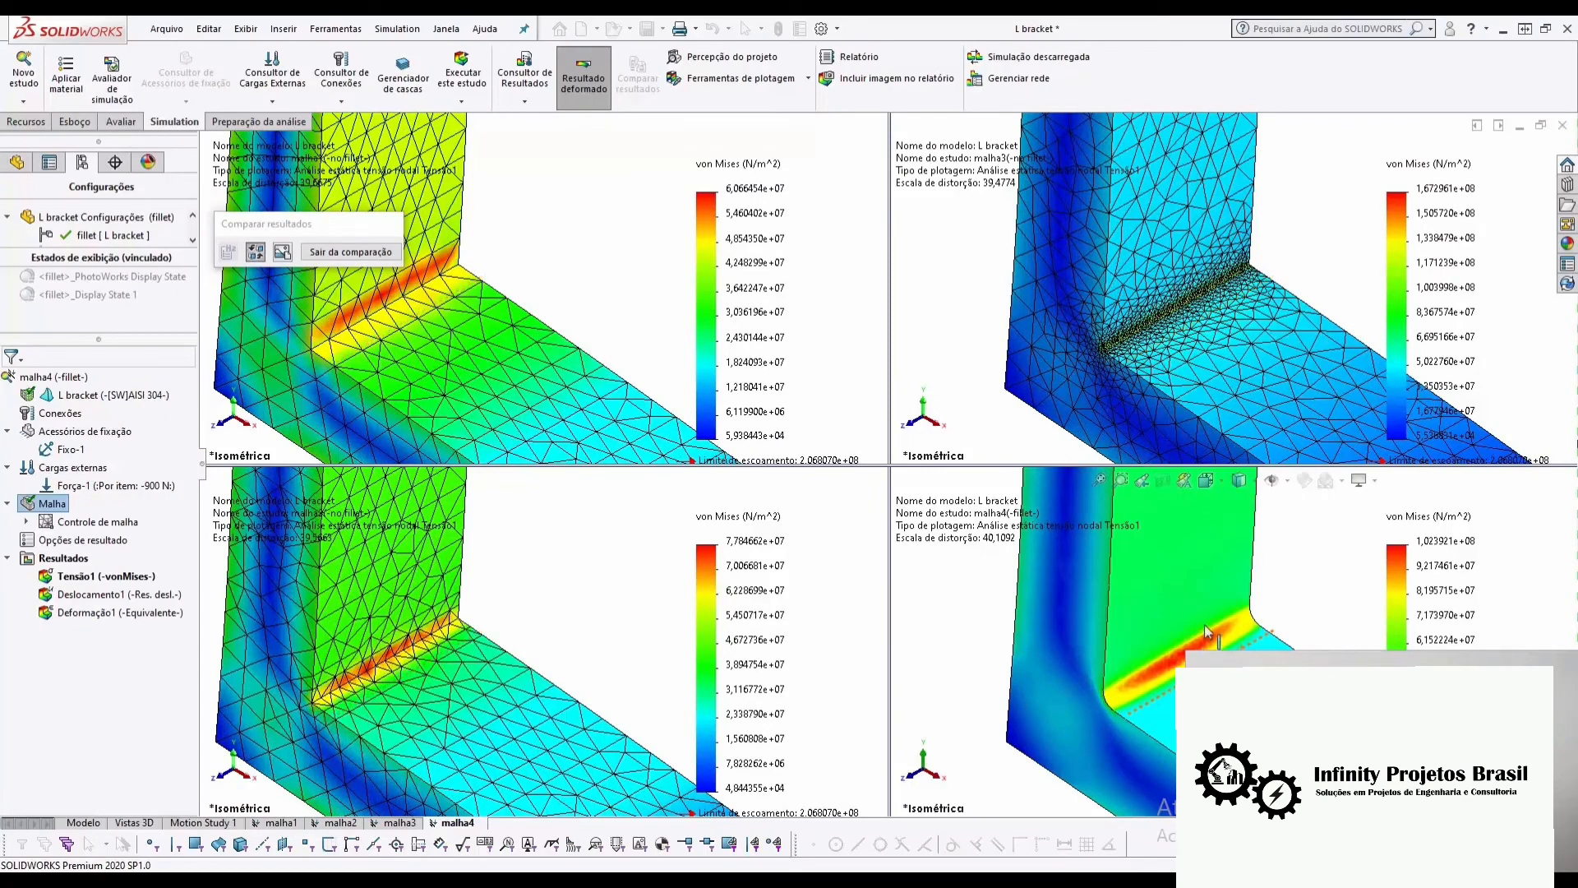
{"action": "left_click", "coordinate": [396, 255]}
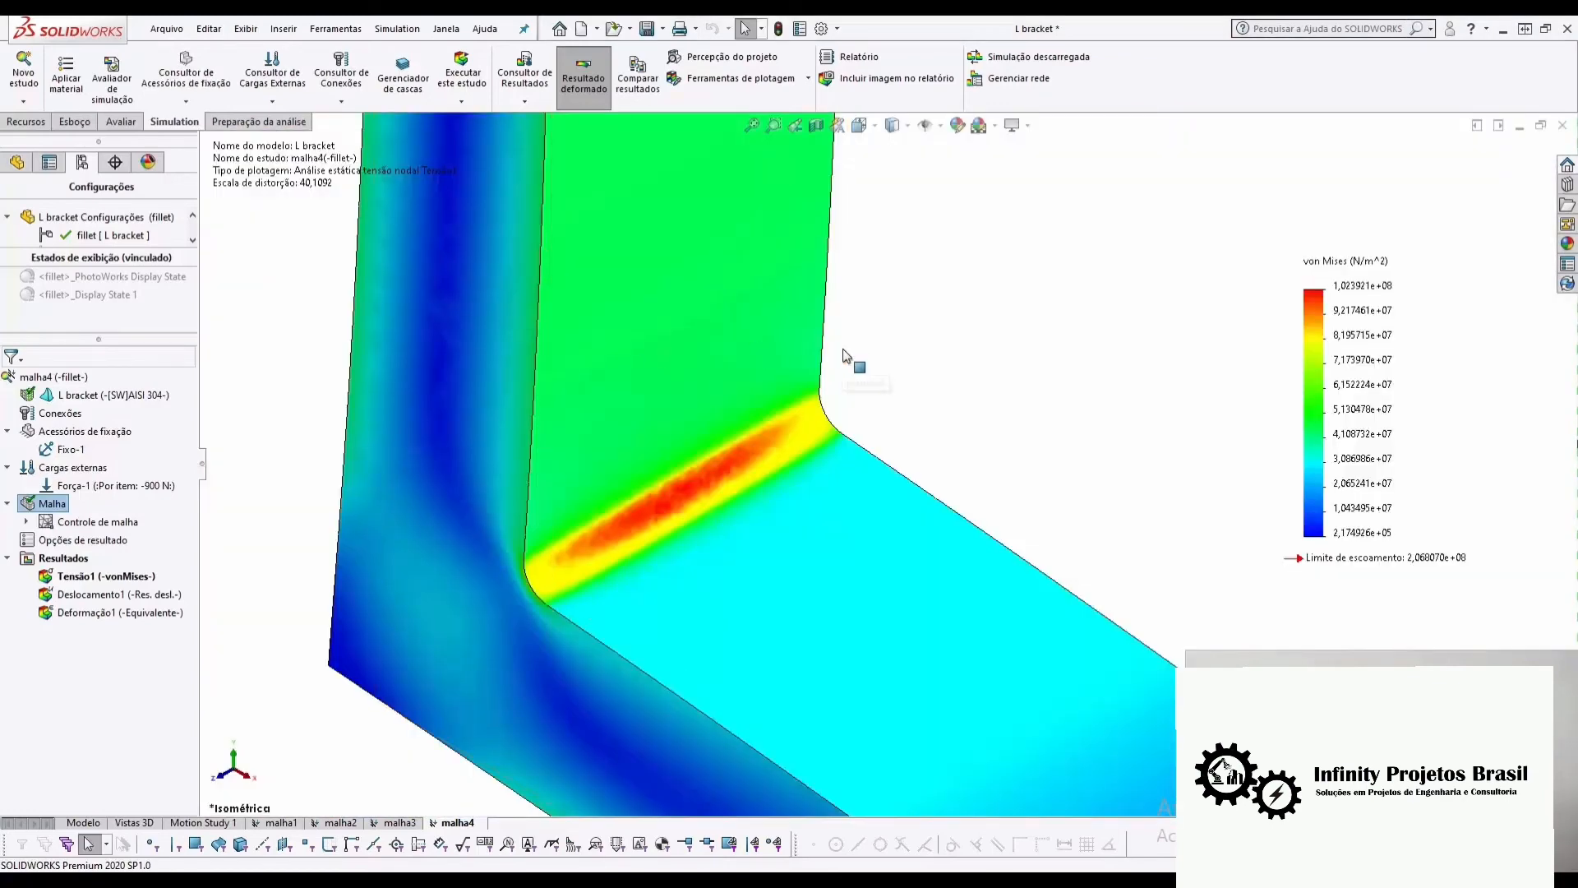
- List the reaction forces in SI units on the bracket's fixed top face in malha4 and examine the resultant
{"action": "key", "text": "f"}
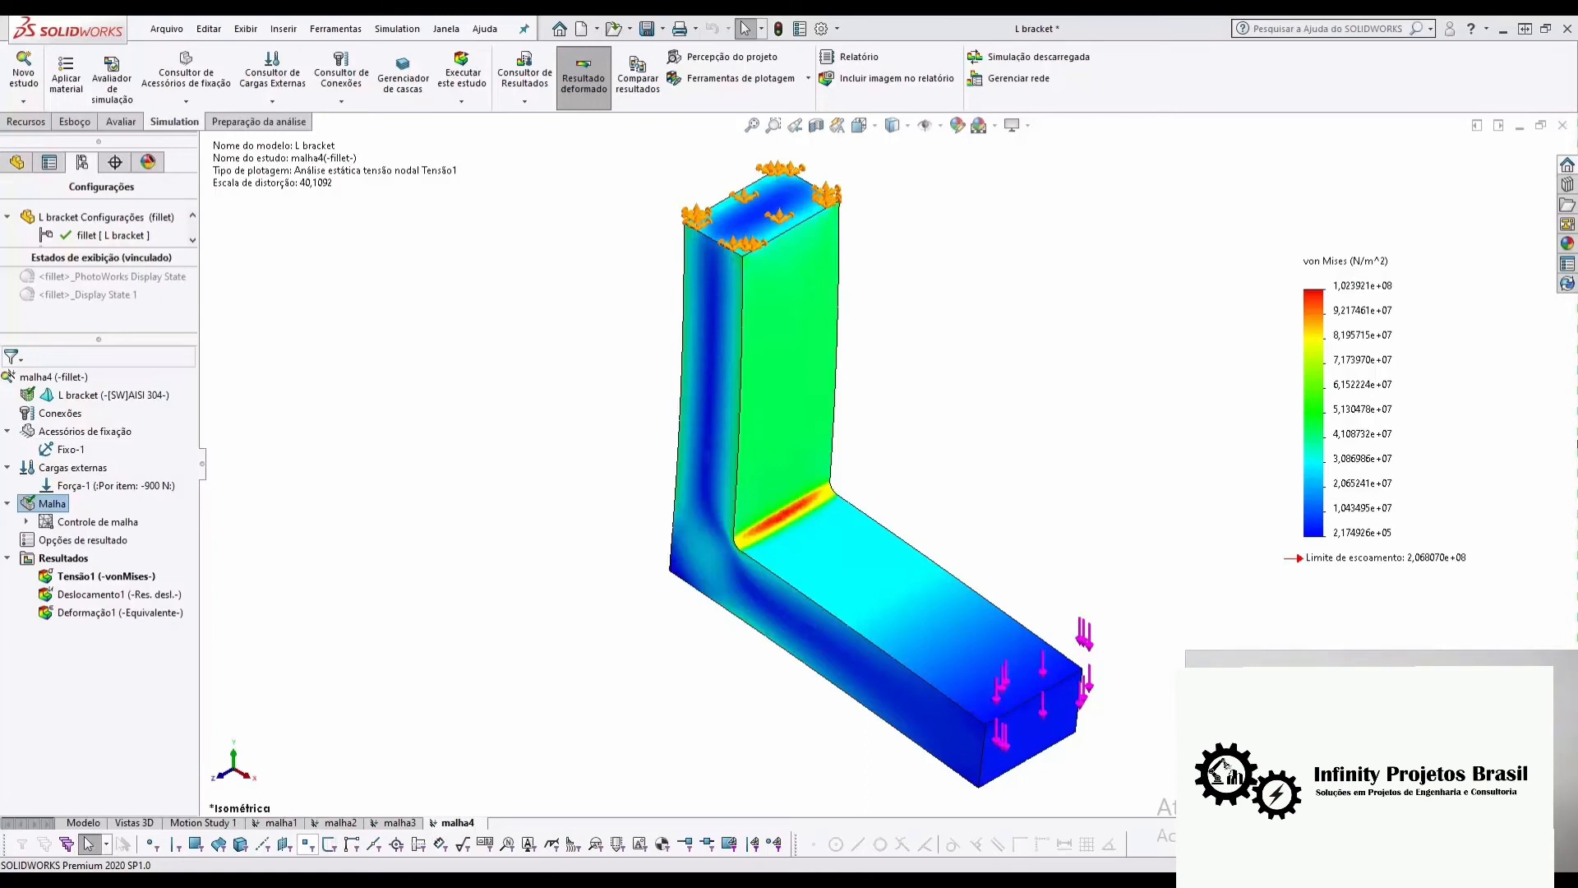
{"action": "right_click", "coordinate": [68, 563]}
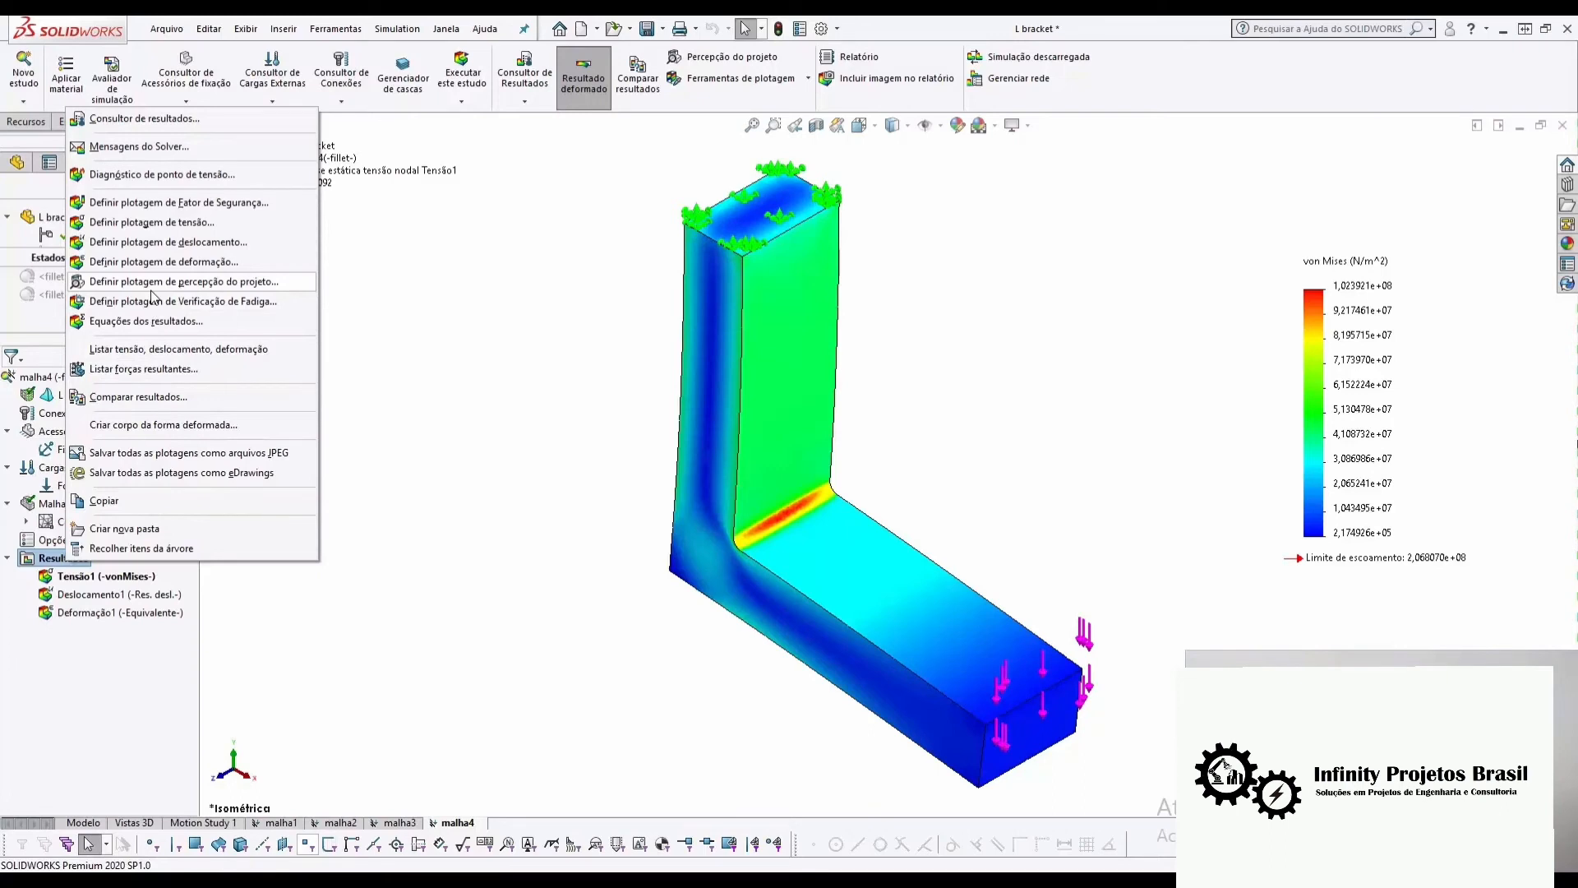
{"action": "left_click", "coordinate": [170, 369]}
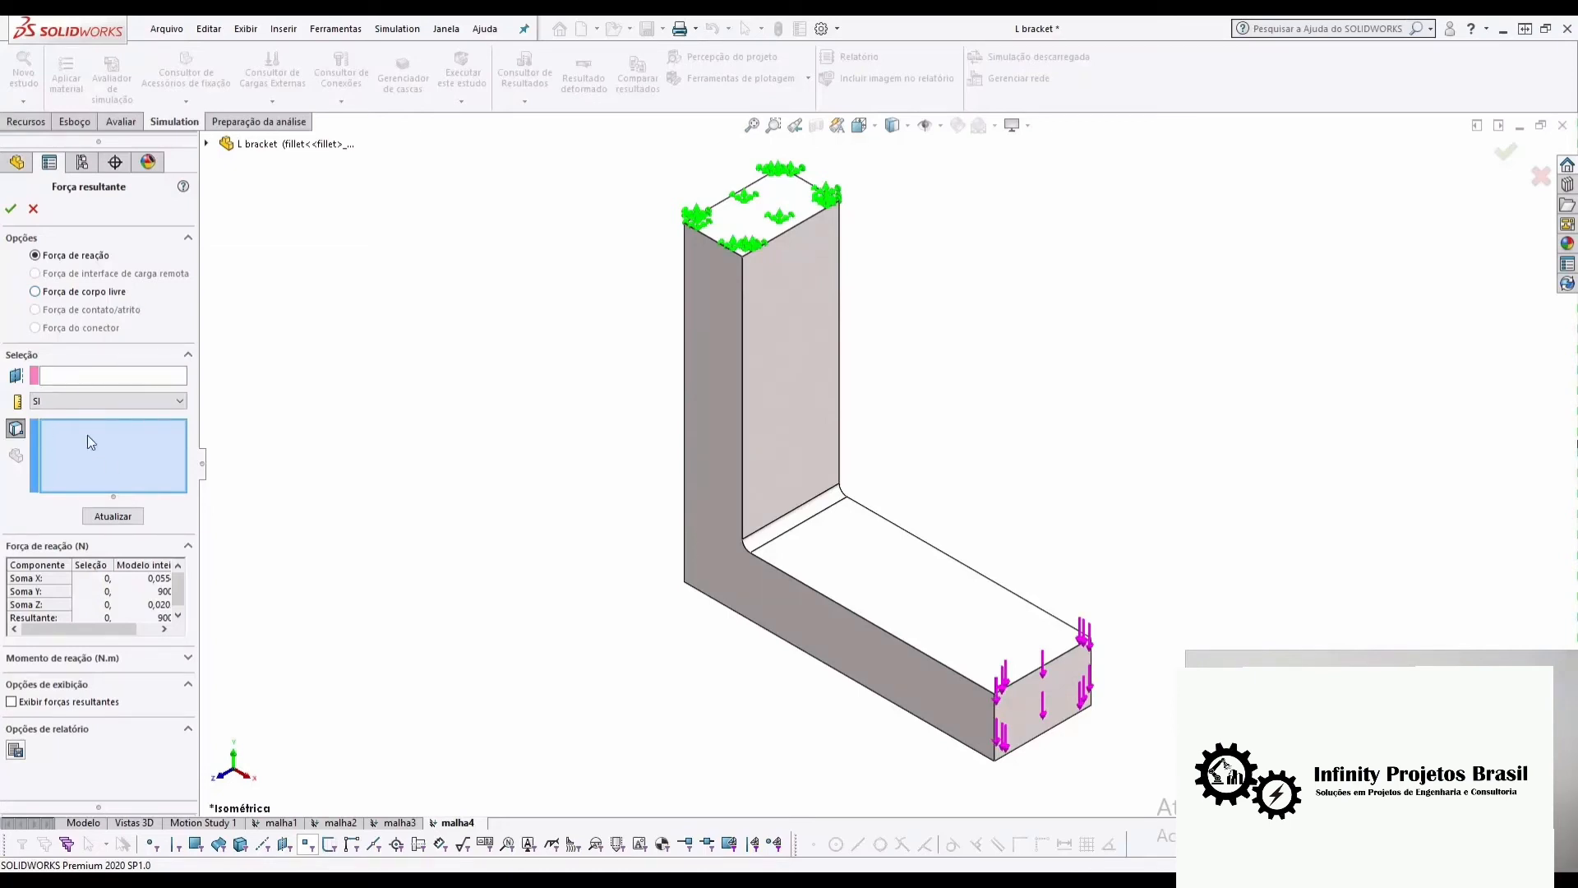
{"action": "left_click", "coordinate": [744, 226]}
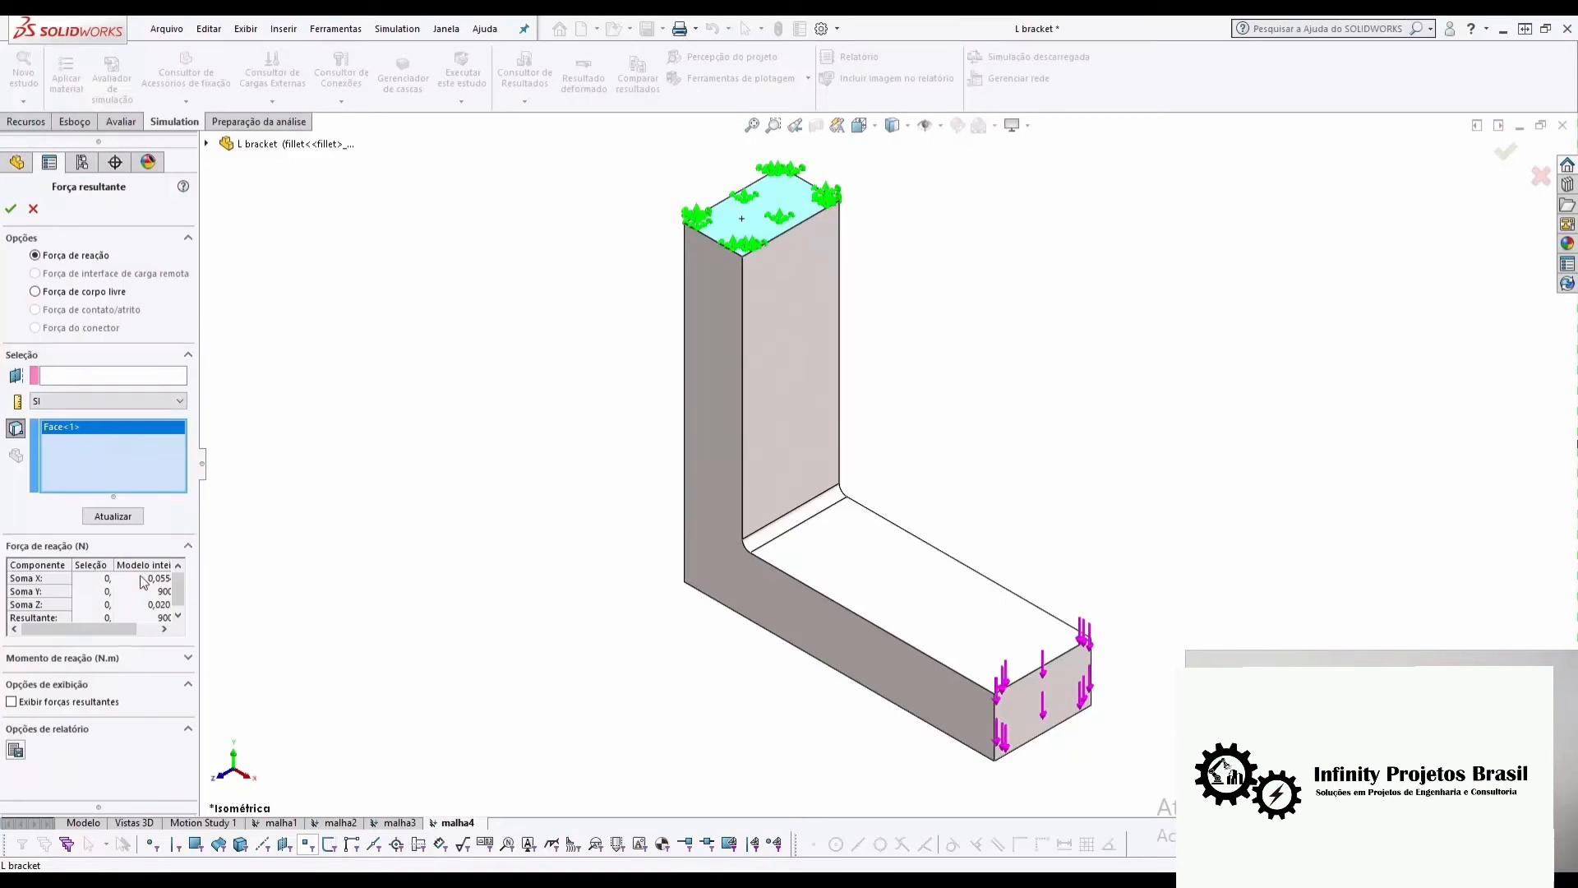
{"action": "left_click", "coordinate": [112, 515]}
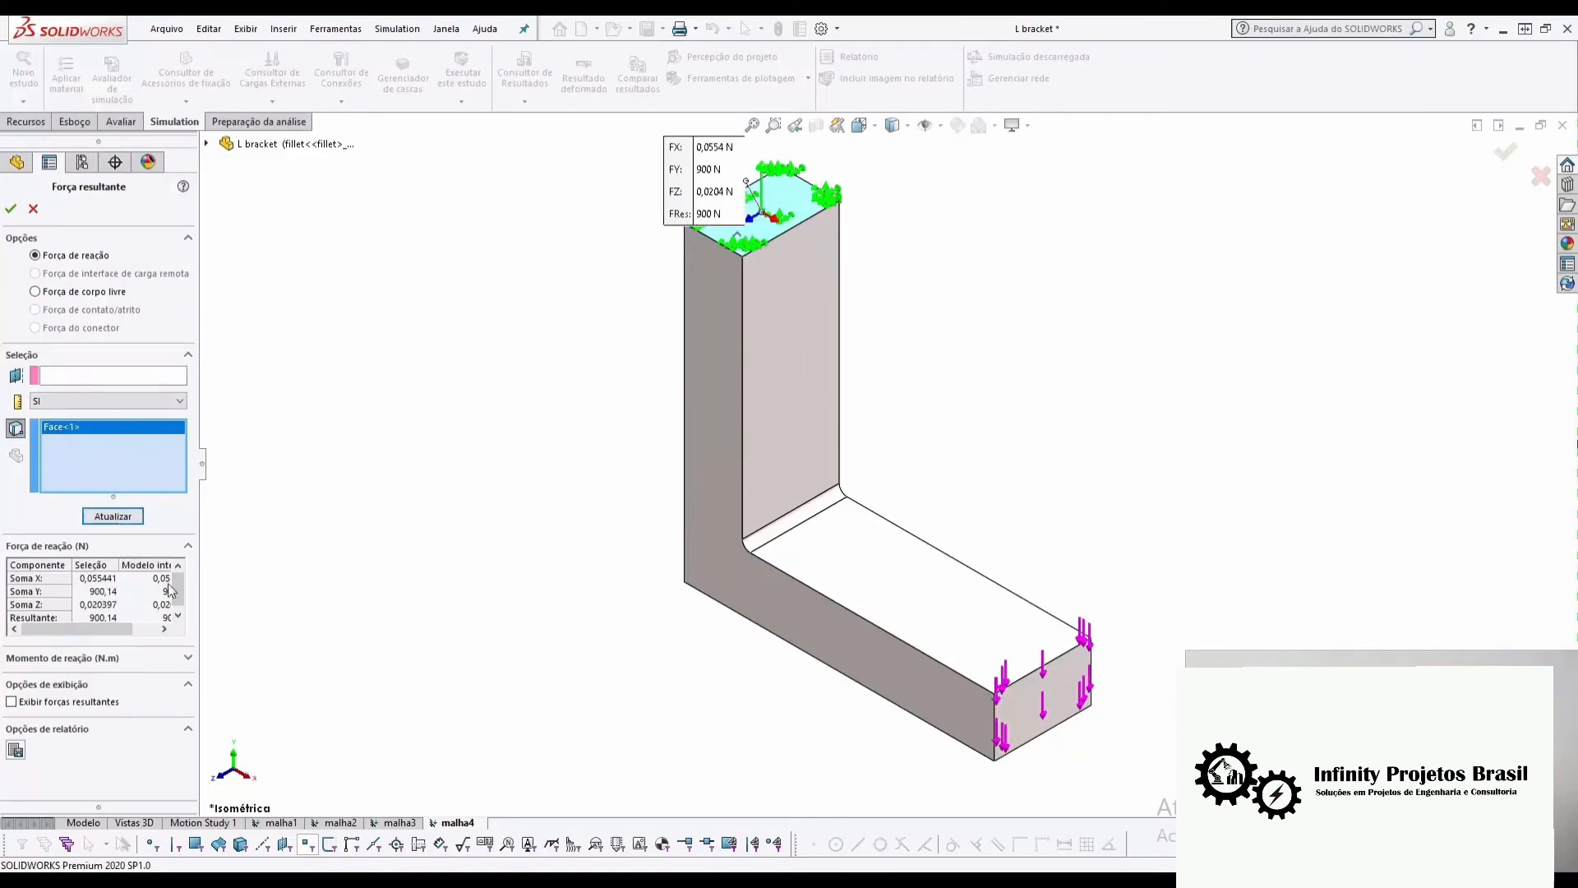
{"action": "left_click_drag", "start_coordinate": [178, 586], "coordinate": [178, 621]}
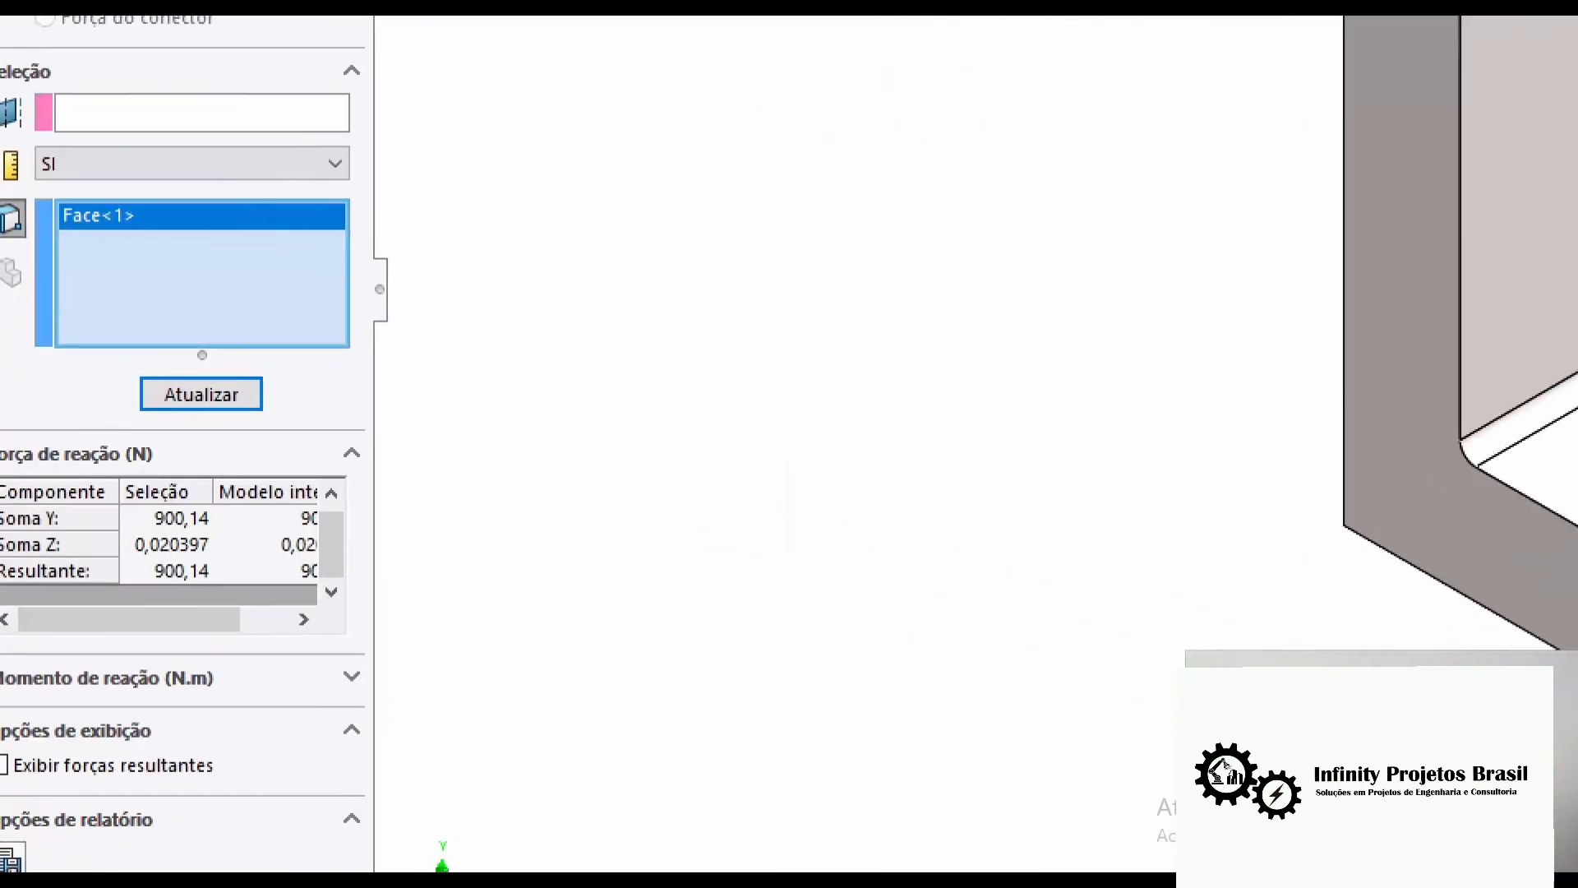
- Examine the resultant reaction force on the fixed top face in malha4 and close the force listing
{"action": "left_click", "coordinate": [161, 628]}
{"action": "left_click_drag", "start_coordinate": [139, 568], "coordinate": [248, 602], "text": "ctrl"}
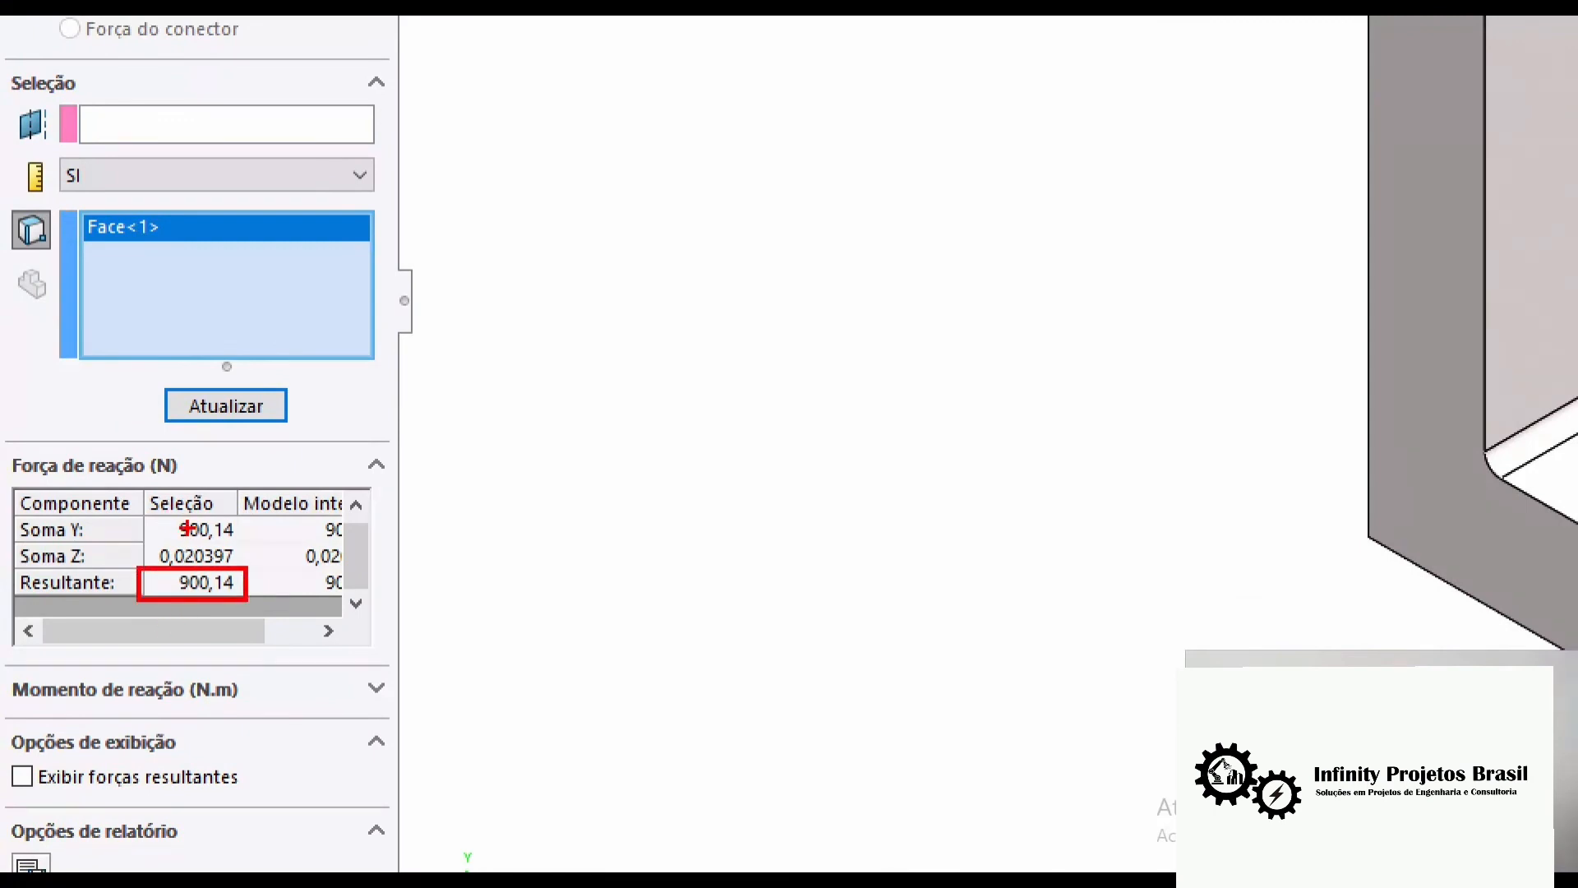
{"action": "key", "text": "Escape"}
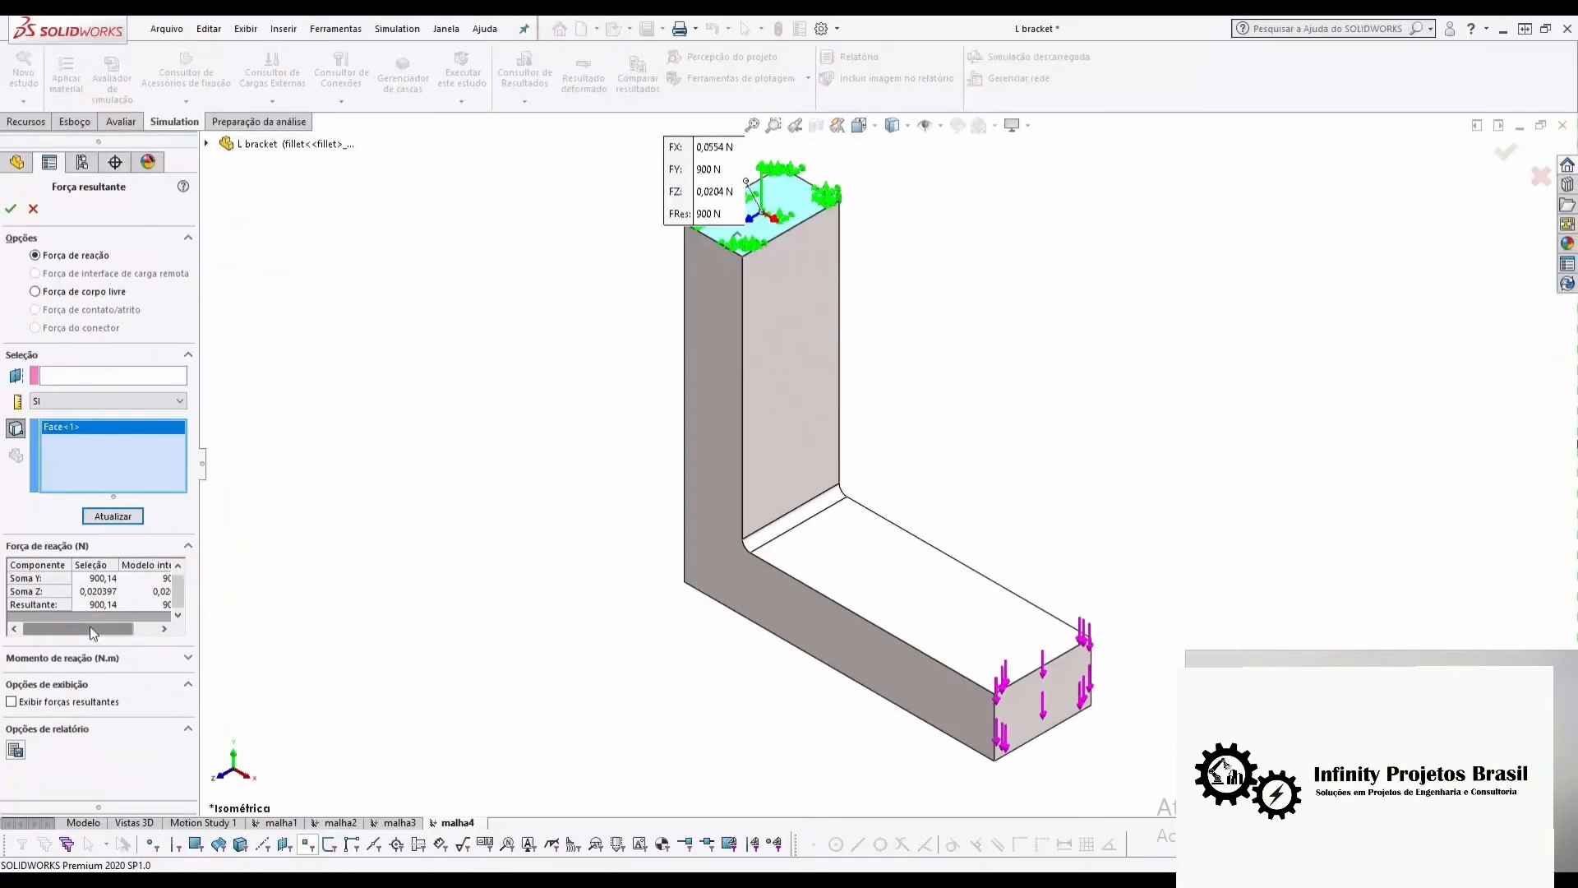
{"action": "mouse_move", "coordinate": [90, 626]}
{"action": "left_mouse_down"}
{"action": "mouse_move", "coordinate": [109, 626]}
{"action": "mouse_move", "coordinate": [96, 633]}
{"action": "left_mouse_up"}
{"action": "left_click", "coordinate": [8, 208]}
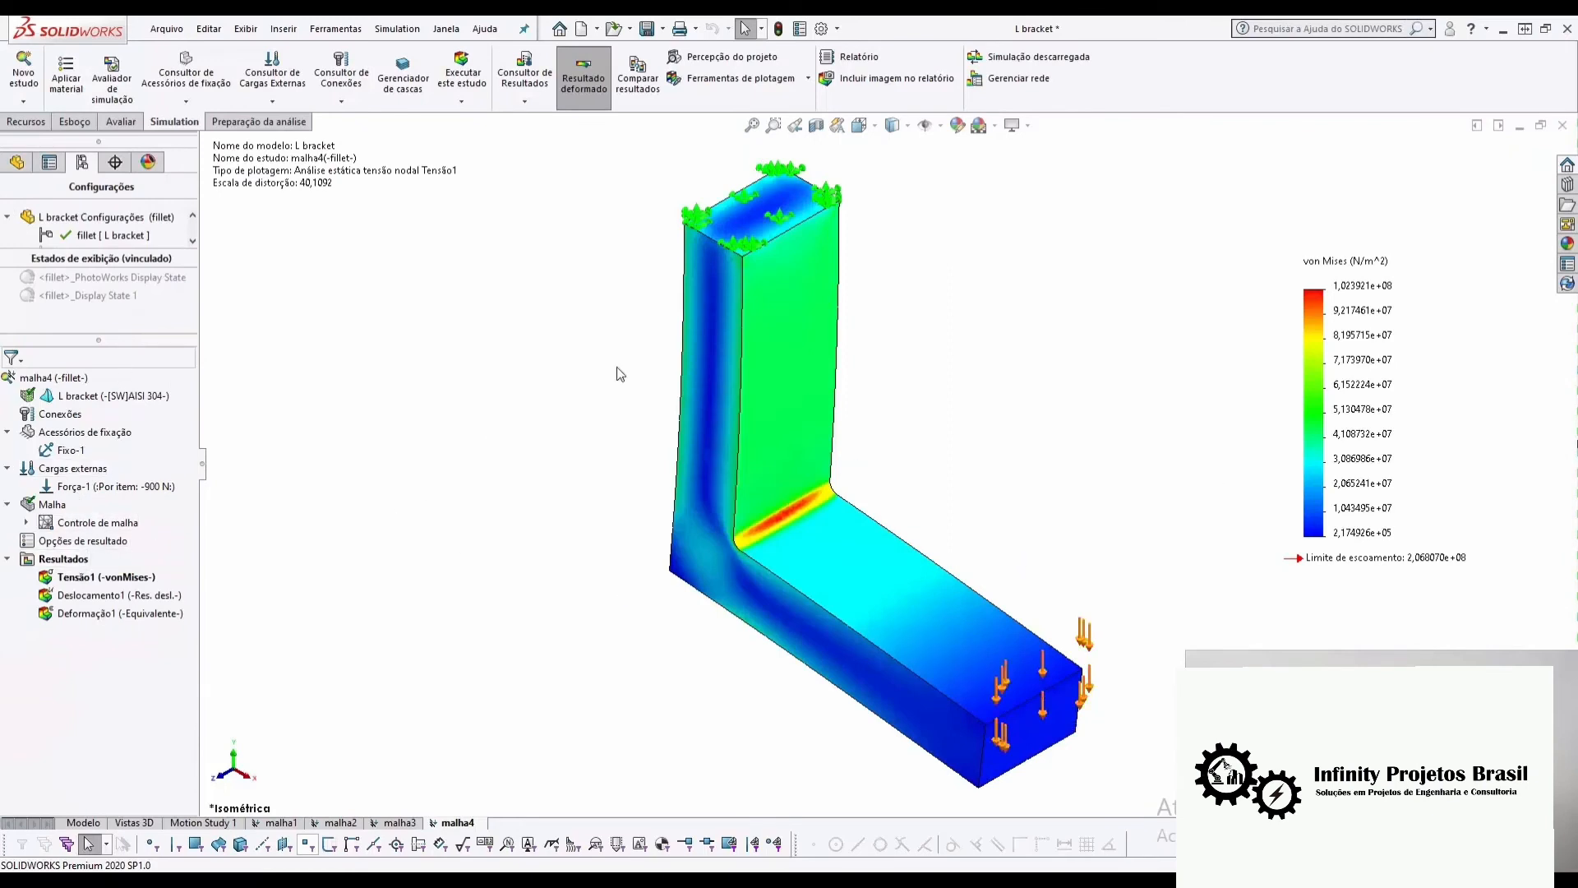
- List the reaction forces on the bracket's fixed top face in malha4 again, with Exibir forças resultantes enabled
{"action": "right_click", "coordinate": [80, 562]}
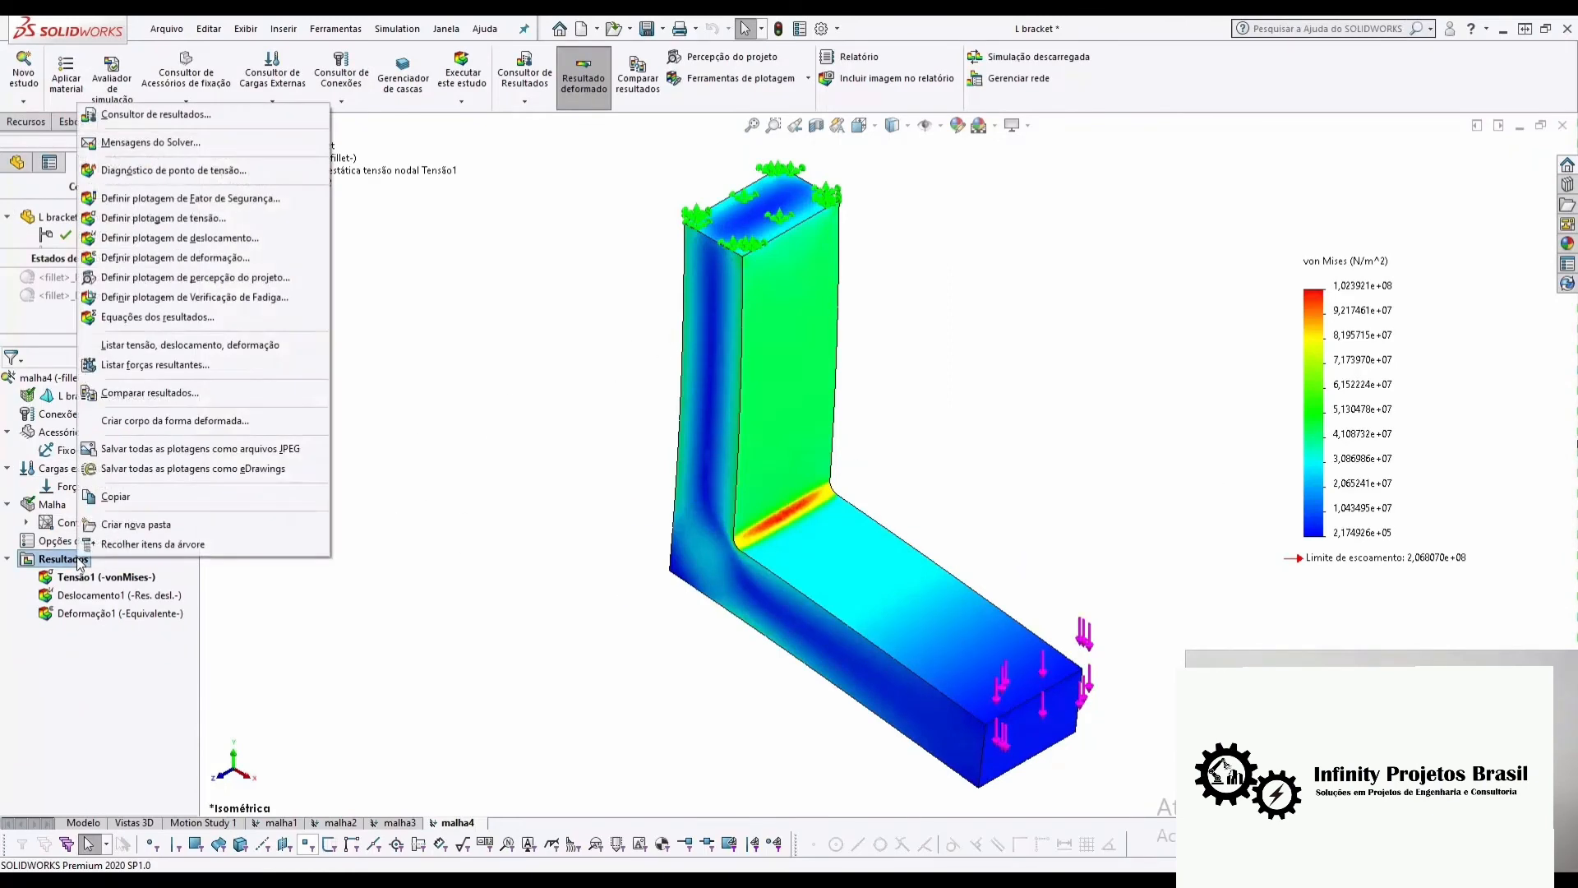
{"action": "left_click", "coordinate": [179, 368]}
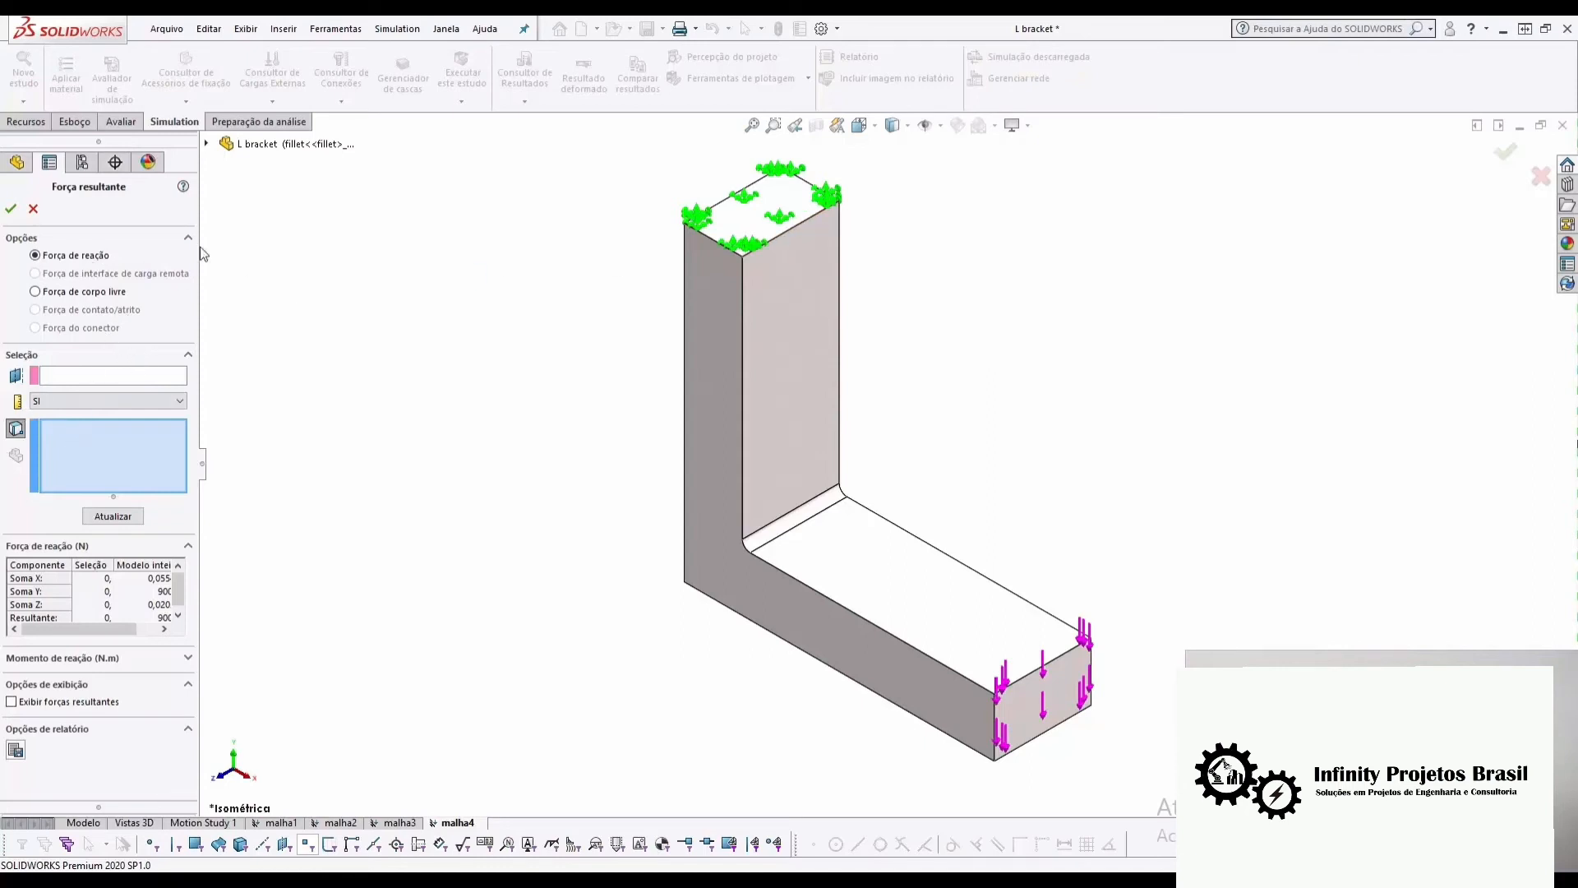
{"action": "left_click", "coordinate": [723, 222]}
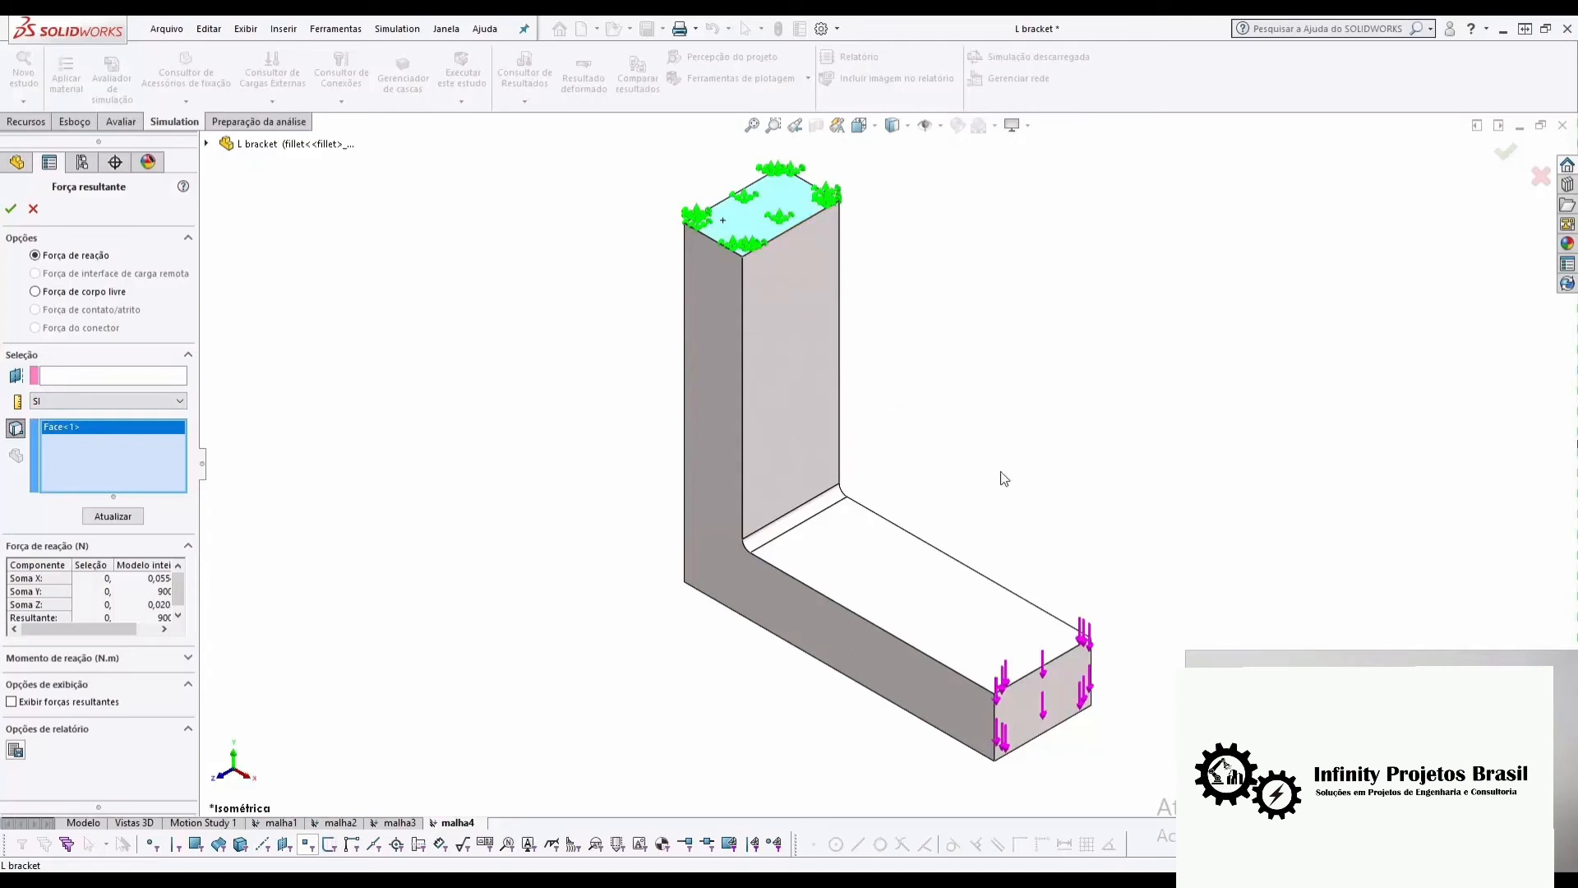
{"action": "left_click", "coordinate": [103, 523]}
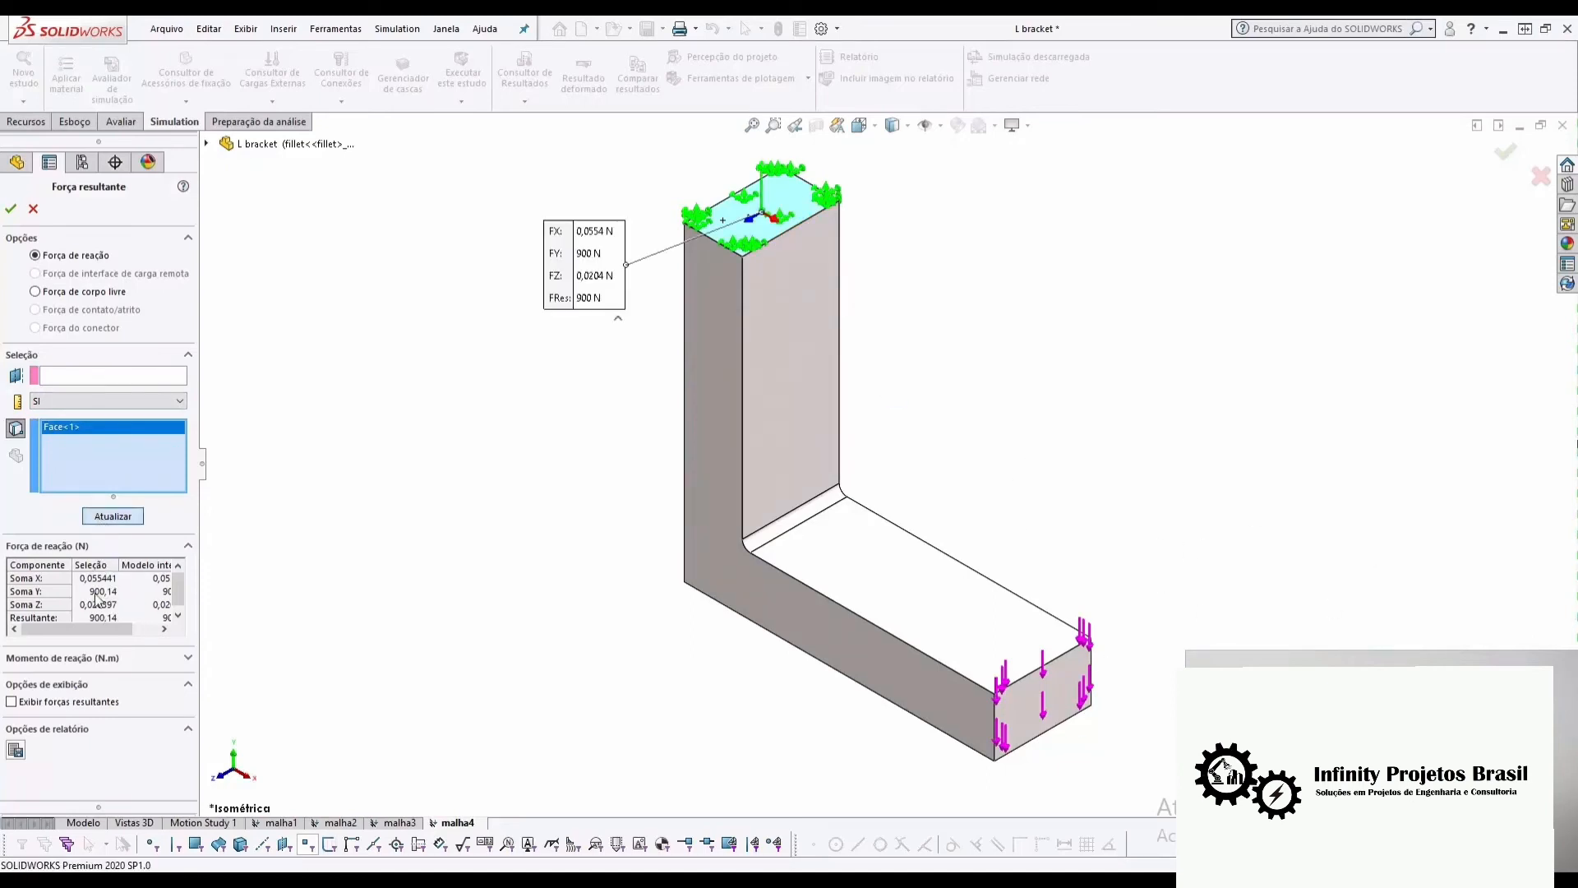
{"action": "left_click", "coordinate": [177, 615]}
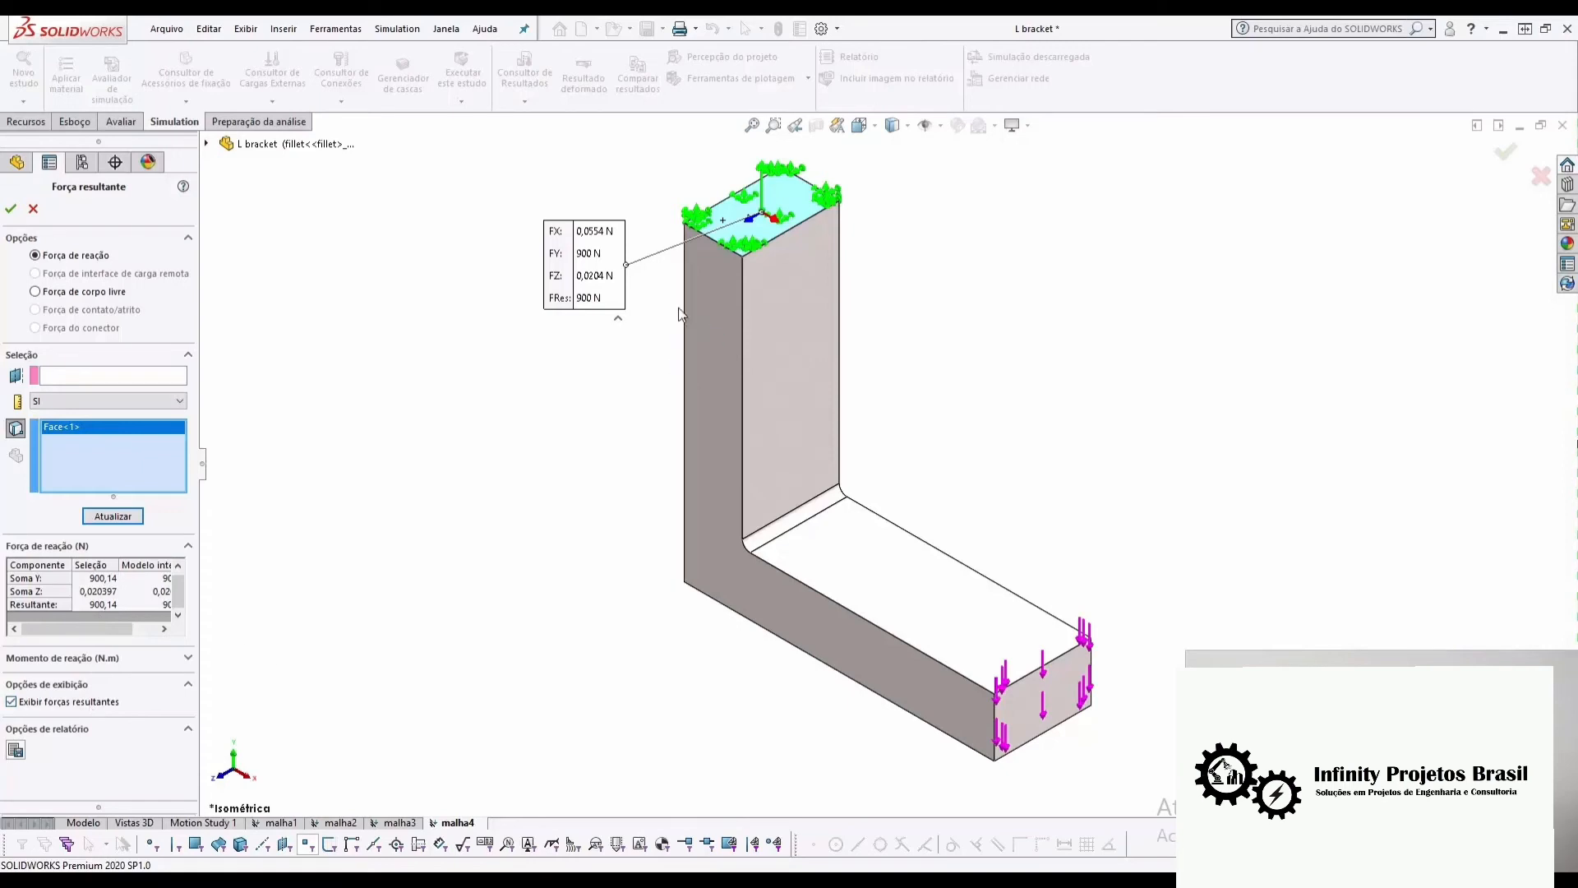
- Examine the reaction force vectors and callout at the fixed top face, accept the listing, and restore the isometric view
{"action": "scroll", "coordinate": [723, 129], "scroll_direction": "down", "scroll_amount": 4}
{"action": "middle_click_drag", "start_coordinate": [878, 360], "coordinate": [874, 317]}
{"action": "scroll", "coordinate": [853, 395], "scroll_direction": "up", "scroll_amount": 1}
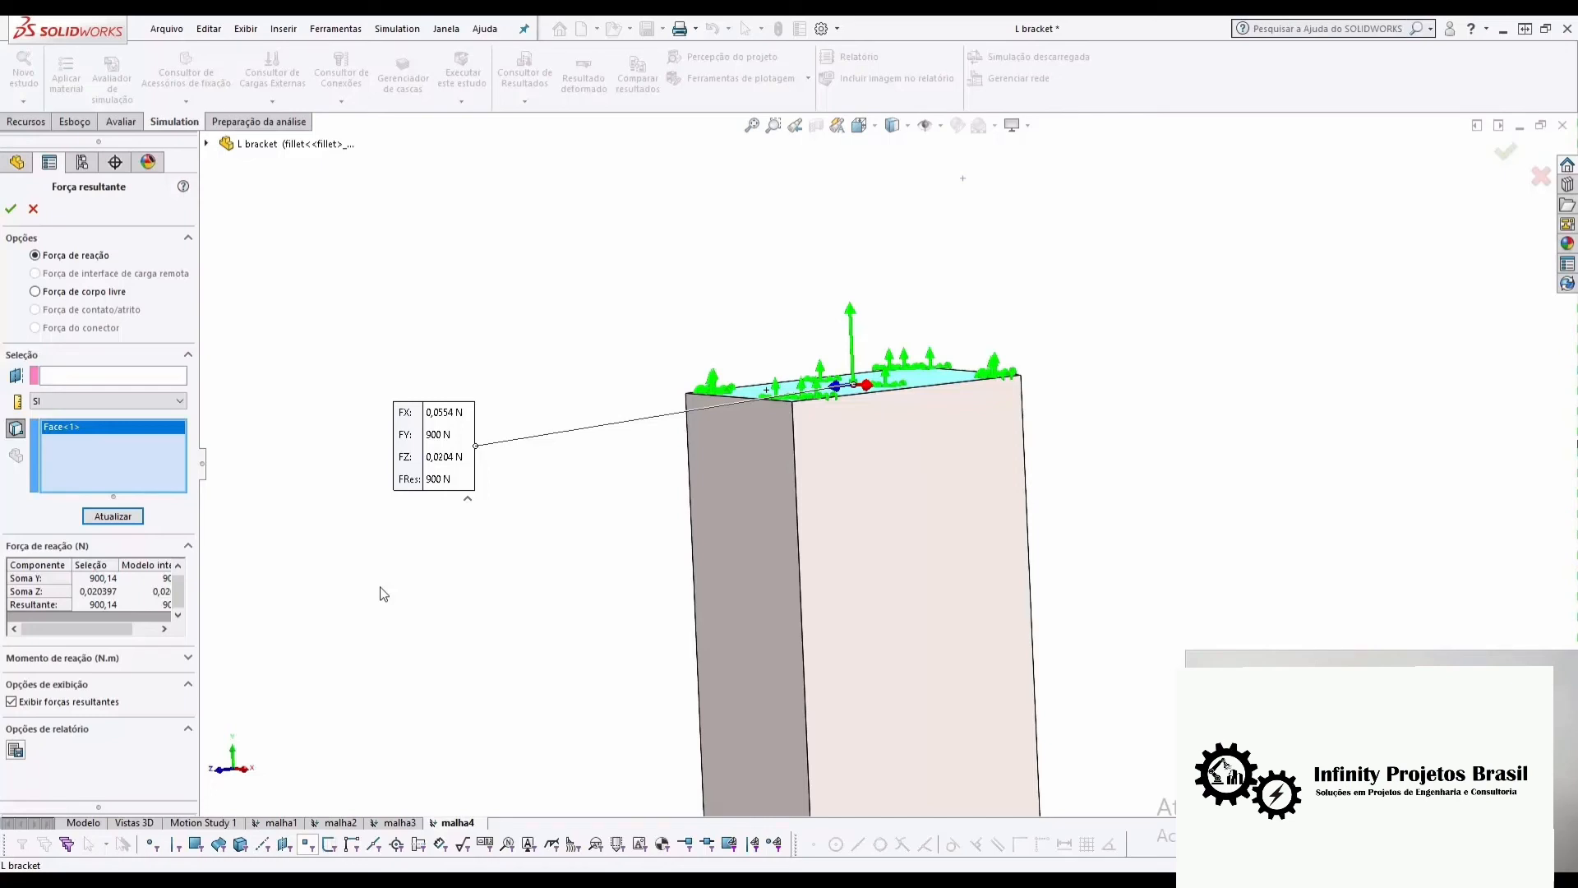
{"action": "left_click", "coordinate": [9, 210]}
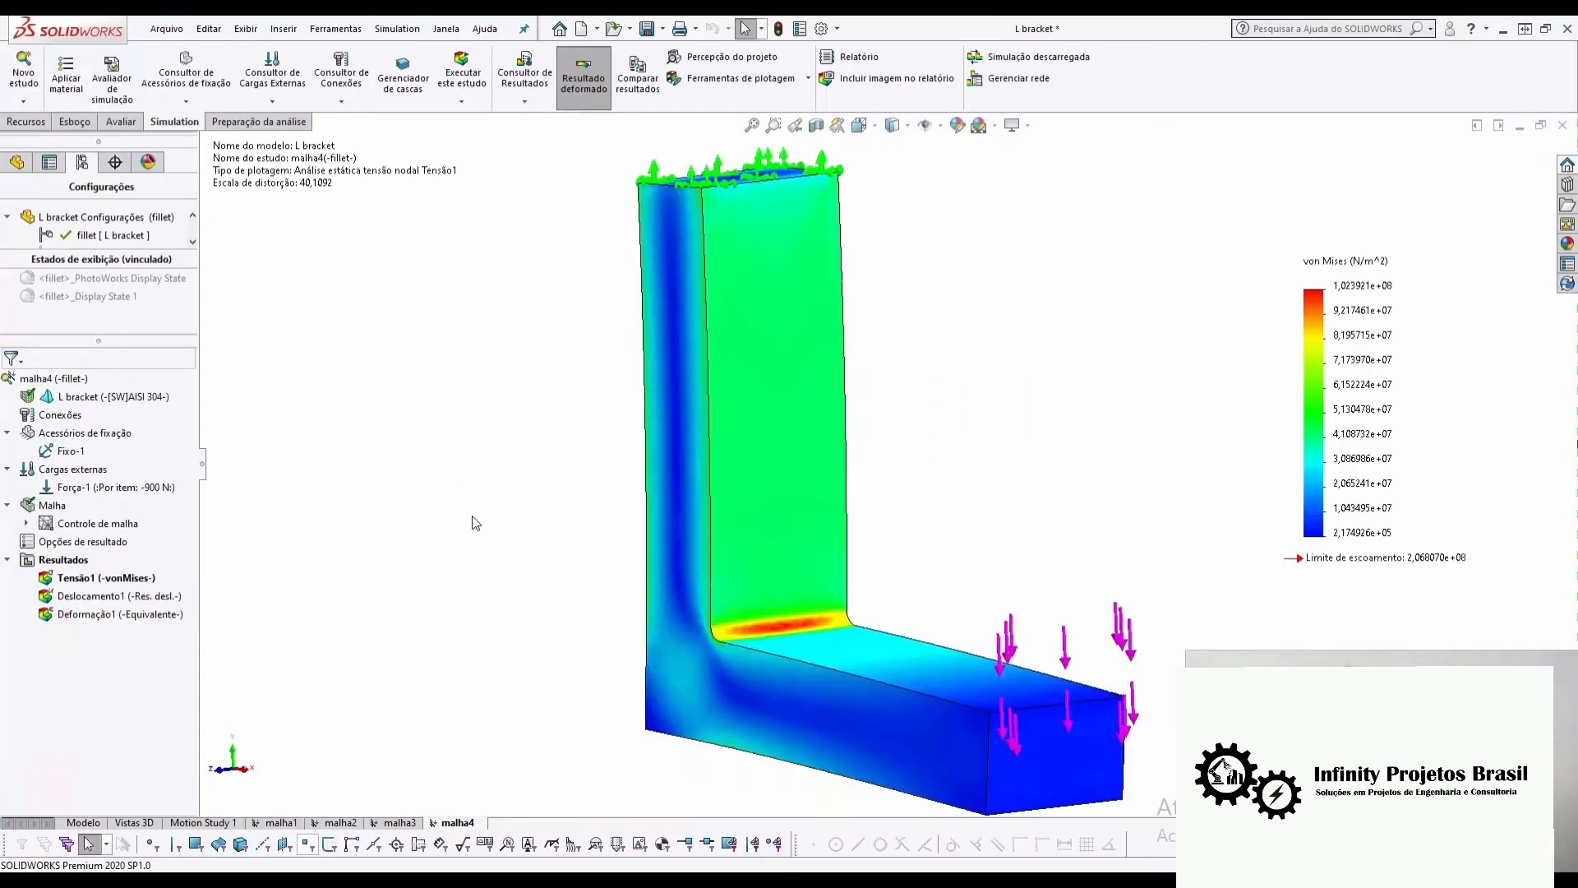
{"action": "key", "text": "ctrl+2"}
{"action": "key", "text": "ctrl+7"}
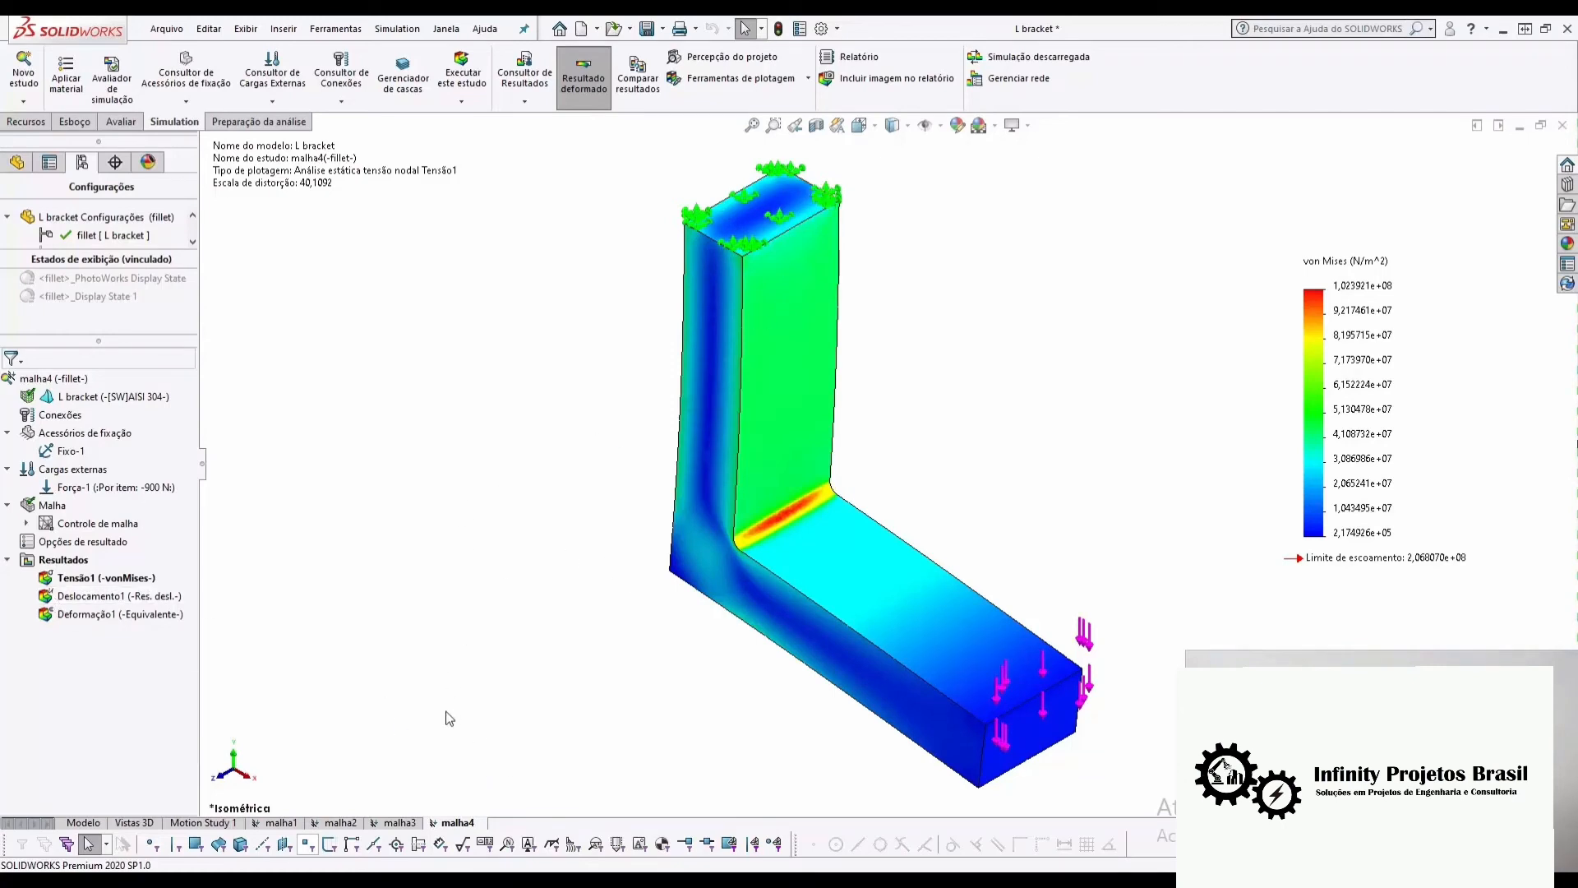
- Copy the malha4 study as a static analysis named malha5, using the fillet configuration
{"action": "right_click", "coordinate": [465, 827]}
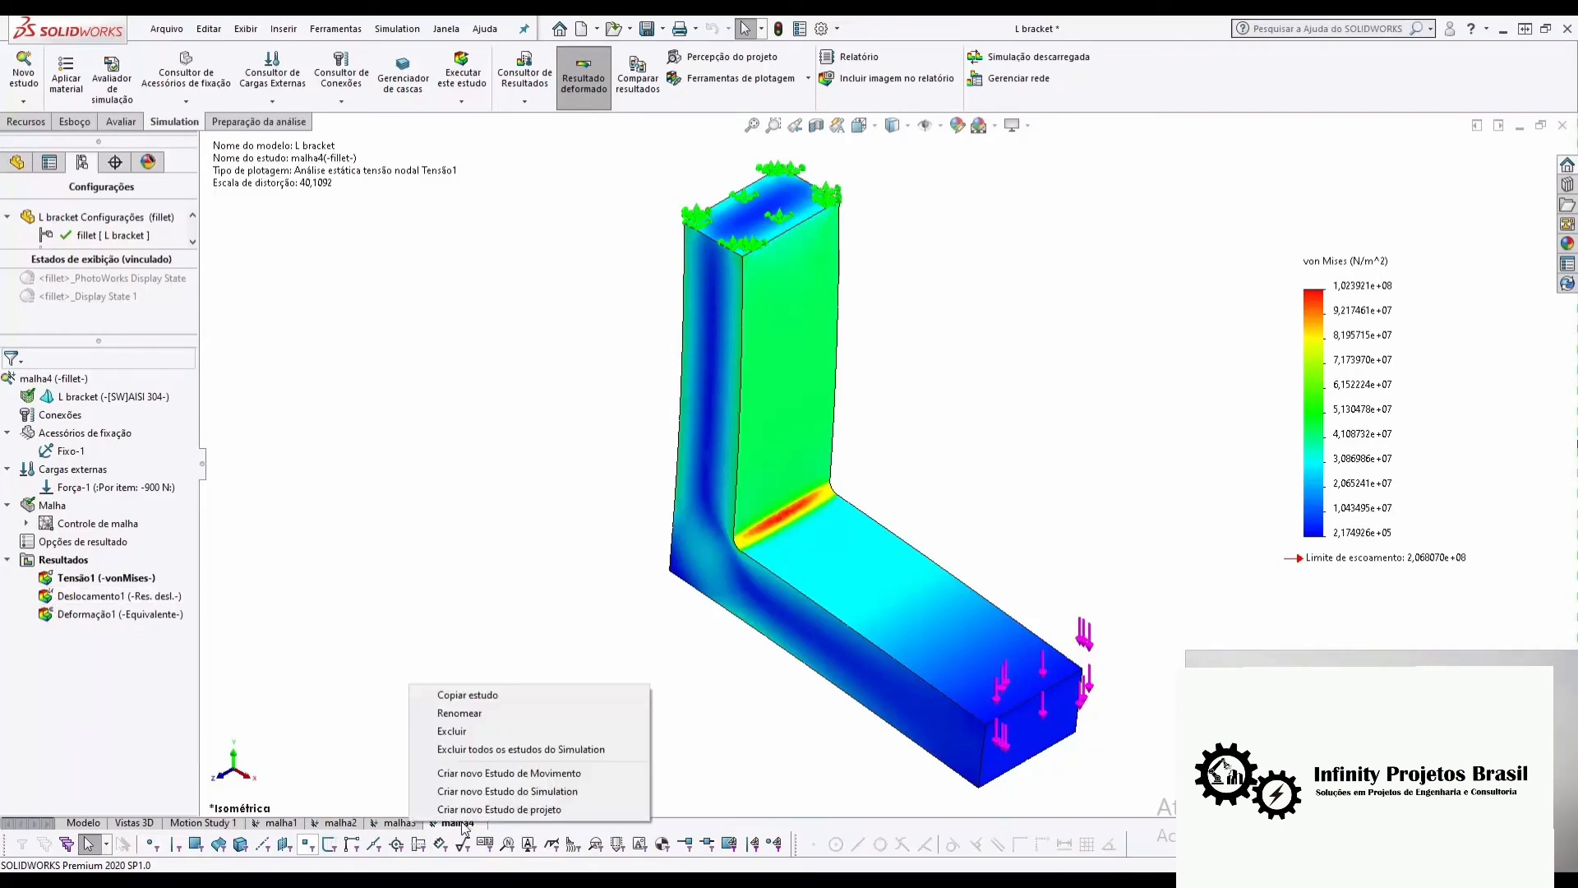
{"action": "left_click", "coordinate": [507, 698]}
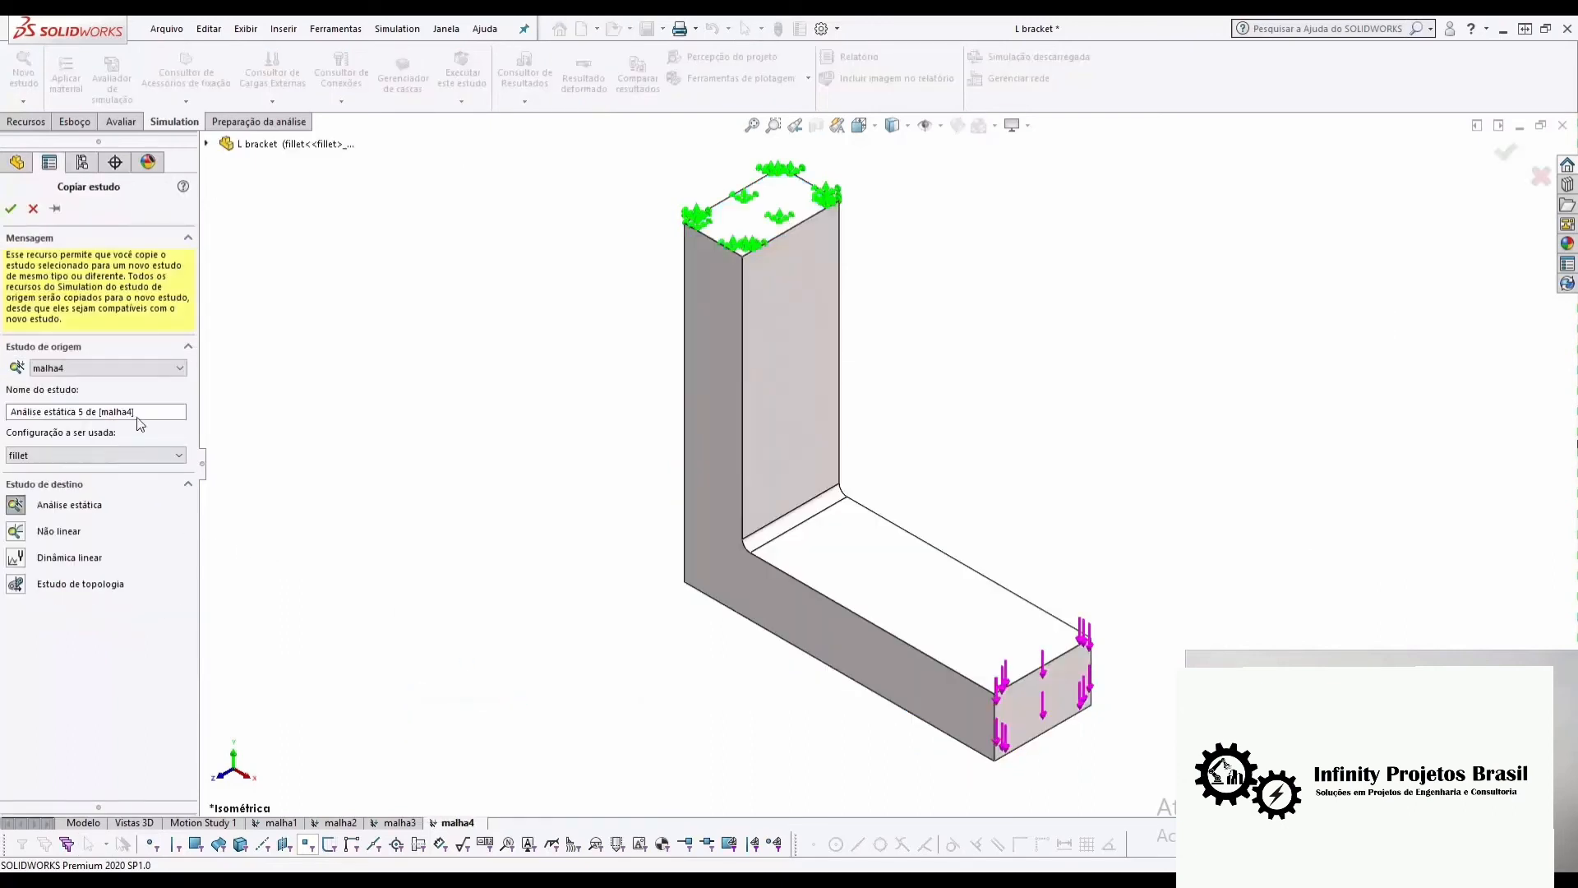
{"action": "left_click_drag", "start_coordinate": [176, 412], "coordinate": [6, 421]}
{"action": "type", "text": "mah"}
{"action": "key", "text": "BackSpace"}
{"action": "type", "text": "lha5"}
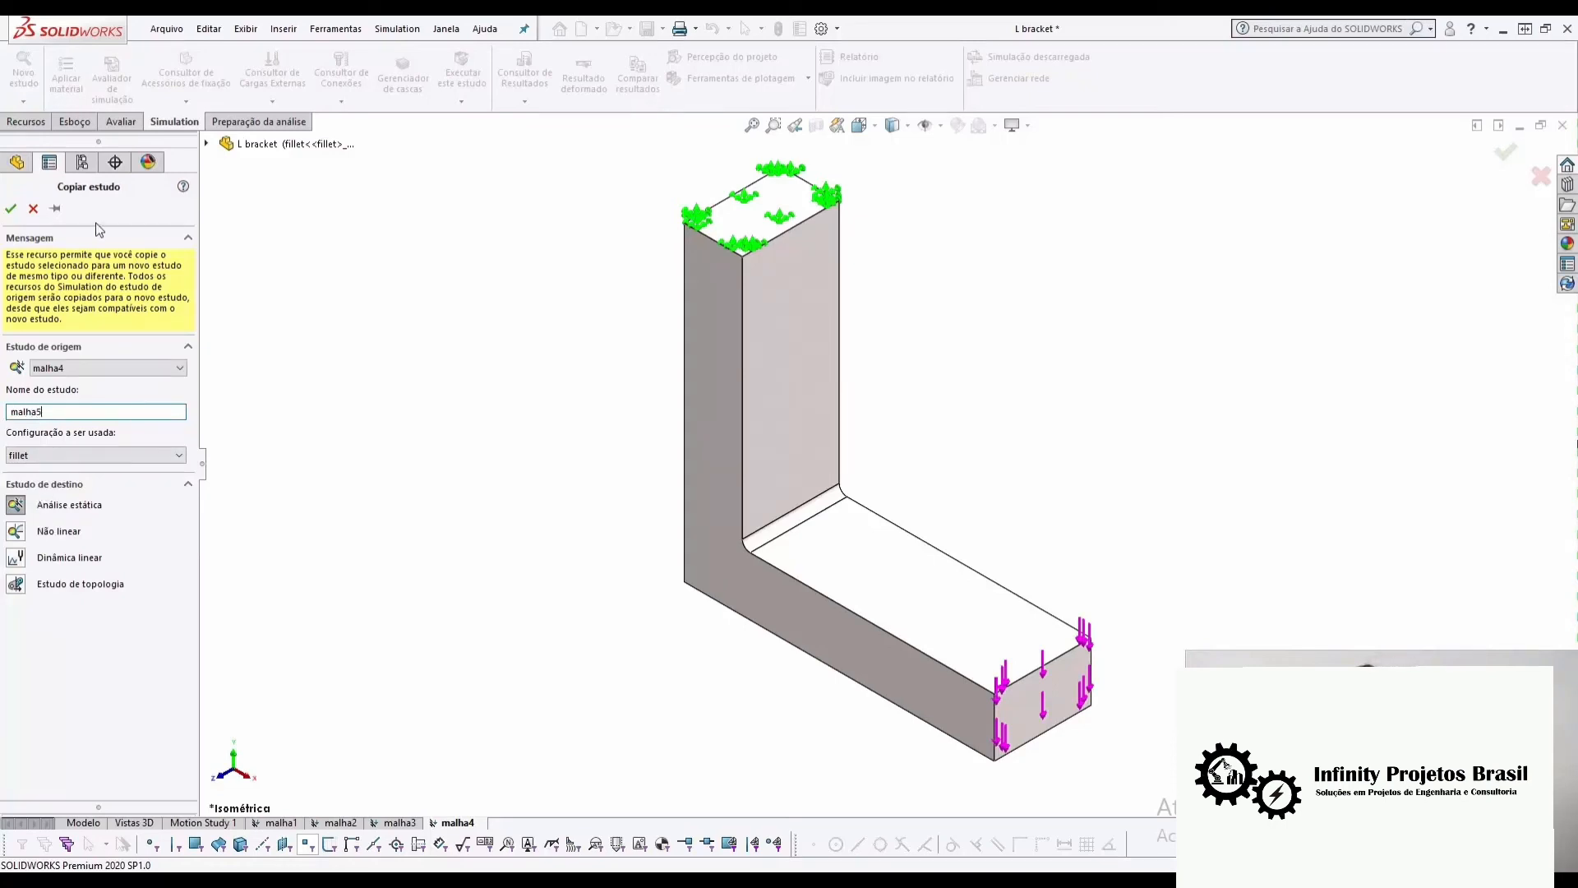
{"action": "left_click", "coordinate": [10, 208]}
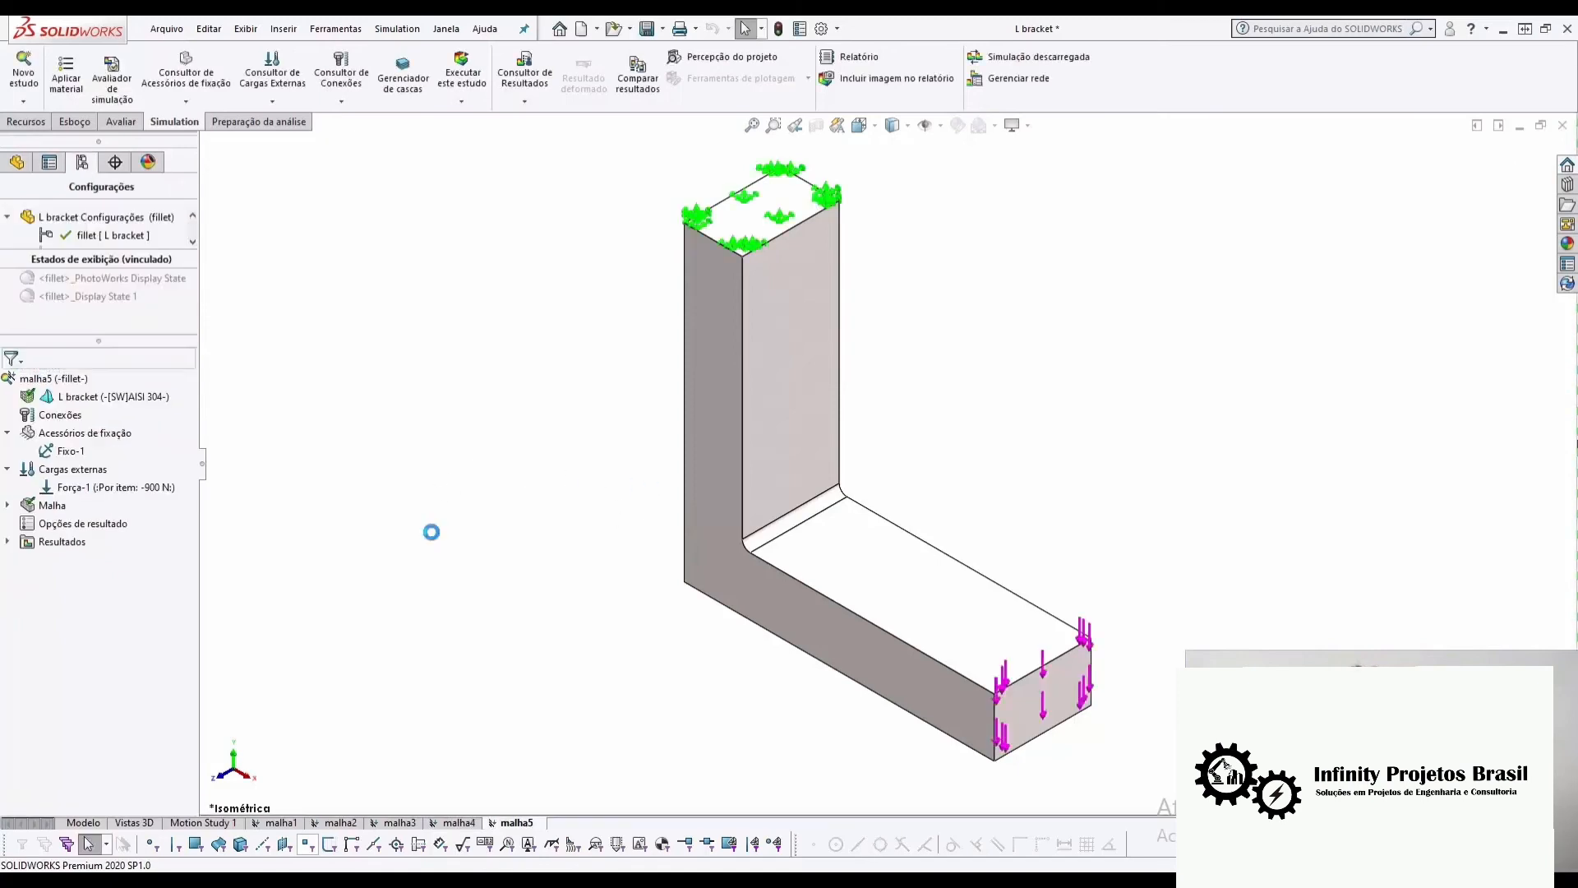
- Redefine malha5's Fixo-1 fixed geometry by replacing the top face with that face's four perimeter edges
{"action": "right_click", "coordinate": [74, 450]}
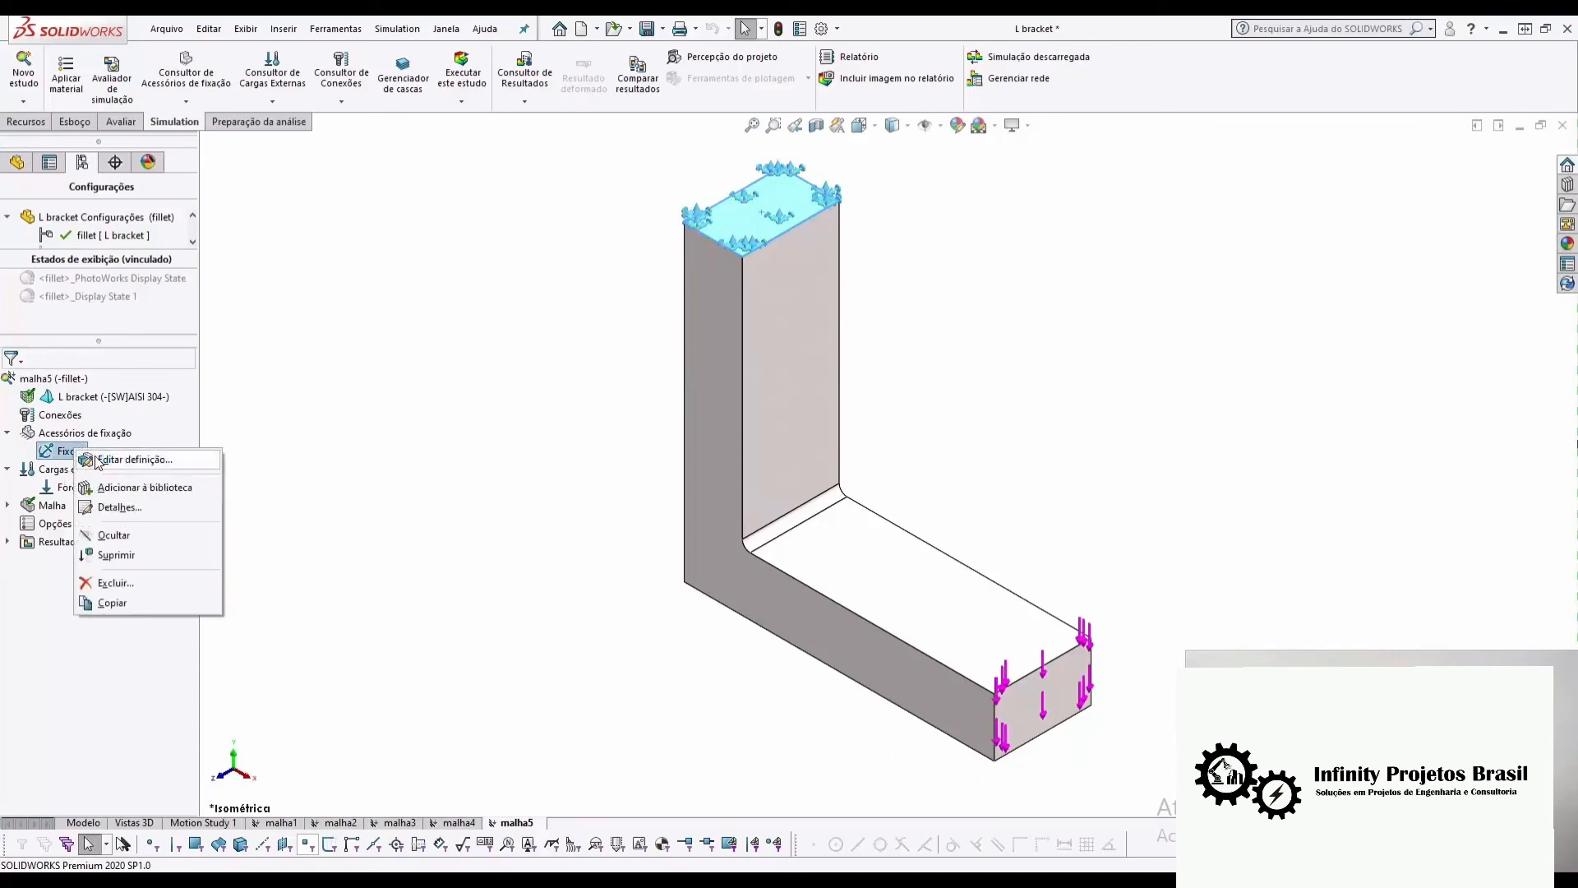
{"action": "left_click", "coordinate": [132, 459]}
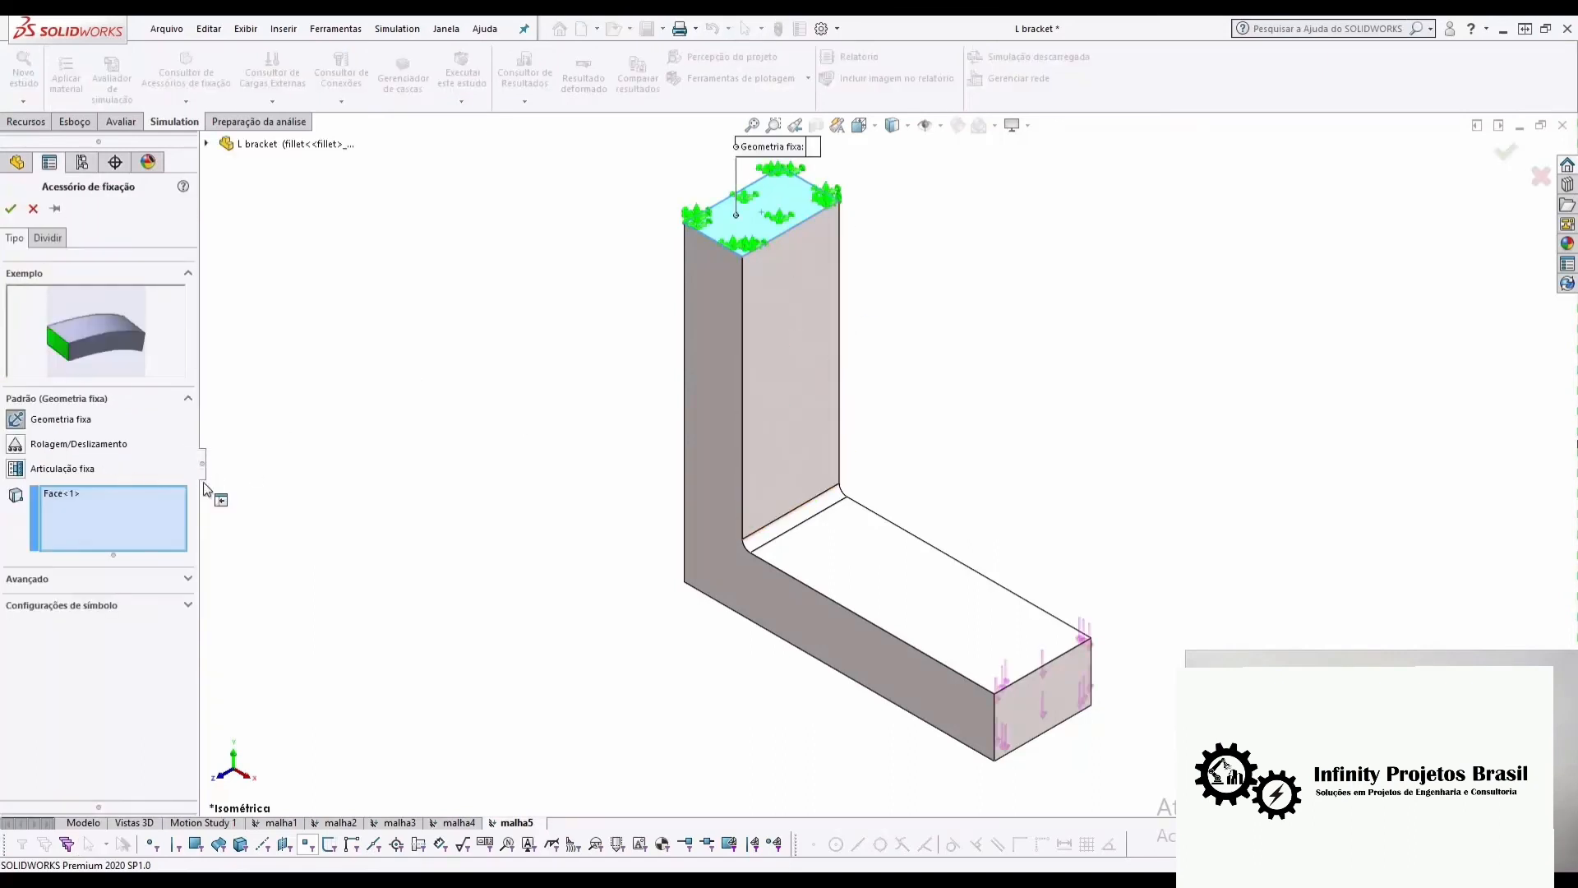
{"action": "right_click", "coordinate": [133, 505]}
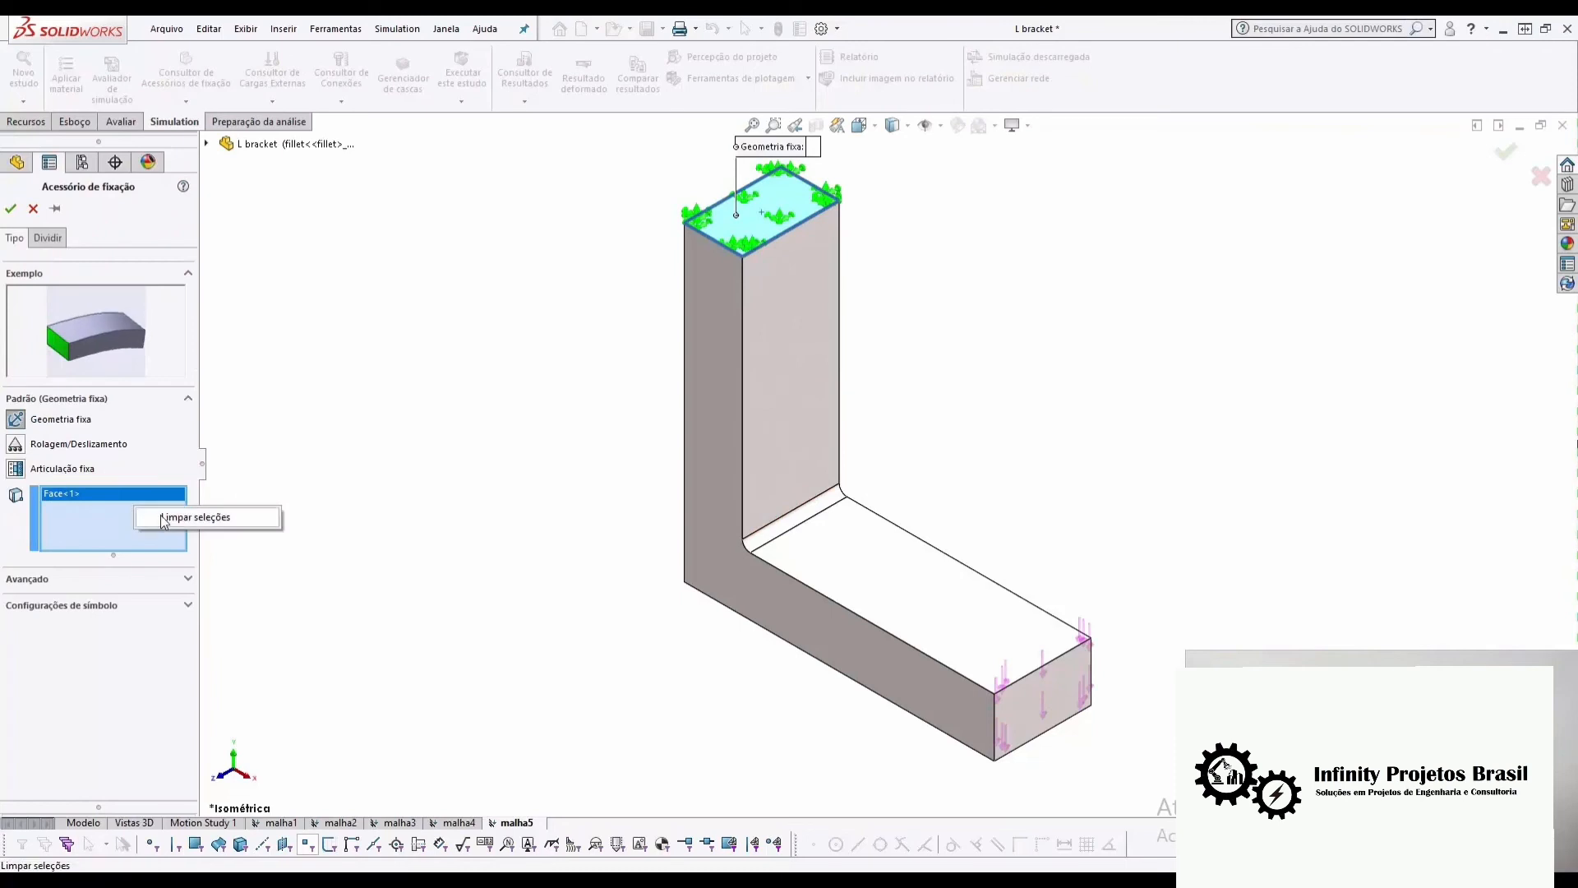
{"action": "left_click", "coordinate": [163, 518]}
{"action": "left_click", "coordinate": [806, 248]}
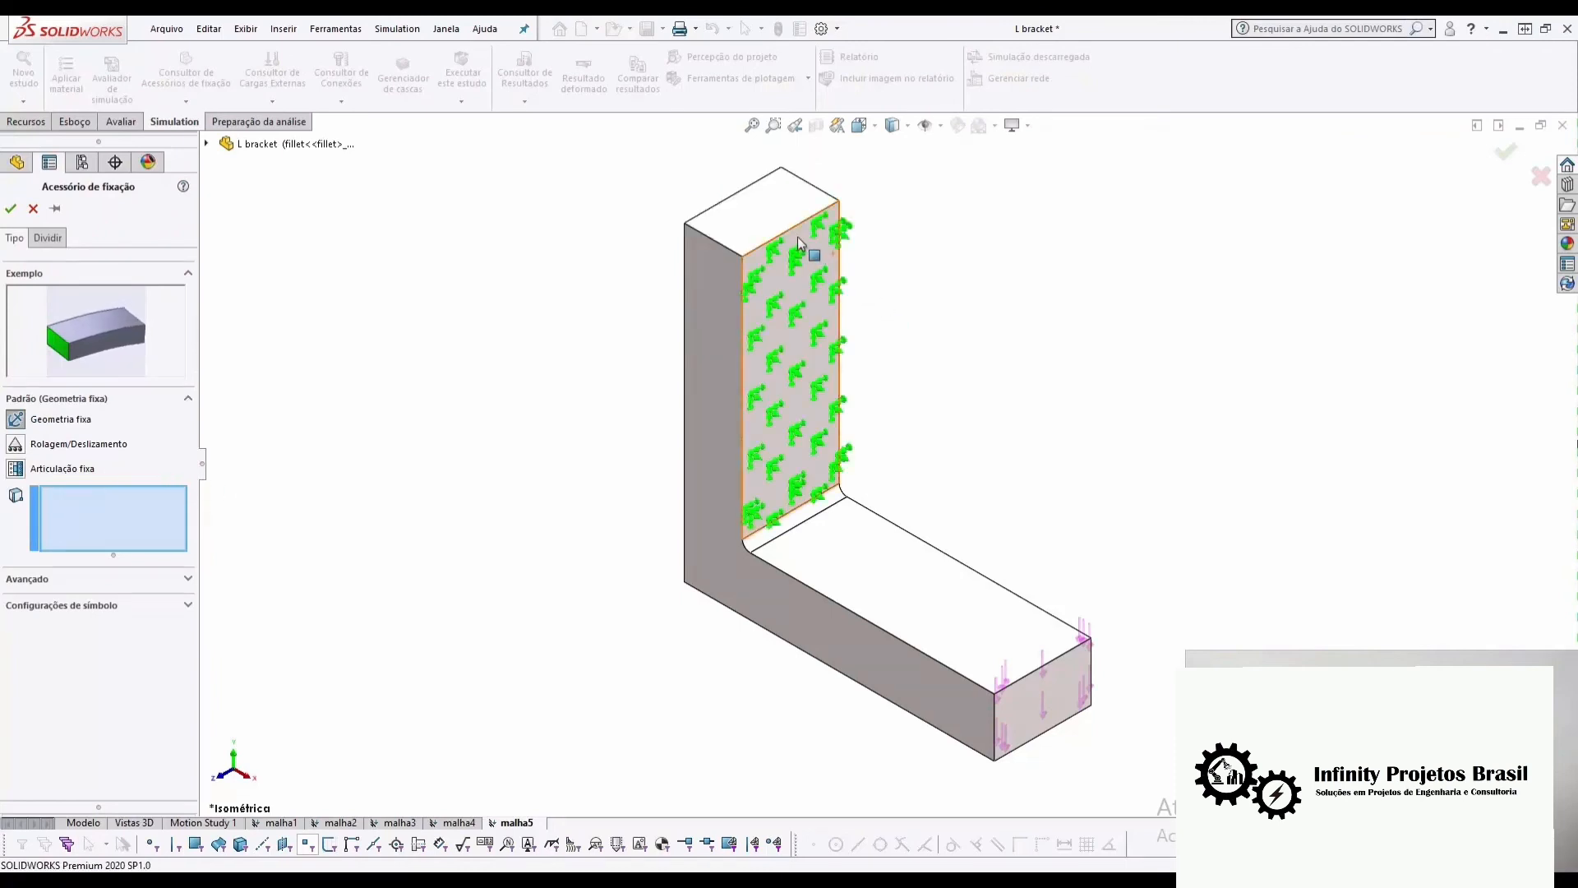
{"action": "left_click", "coordinate": [793, 230]}
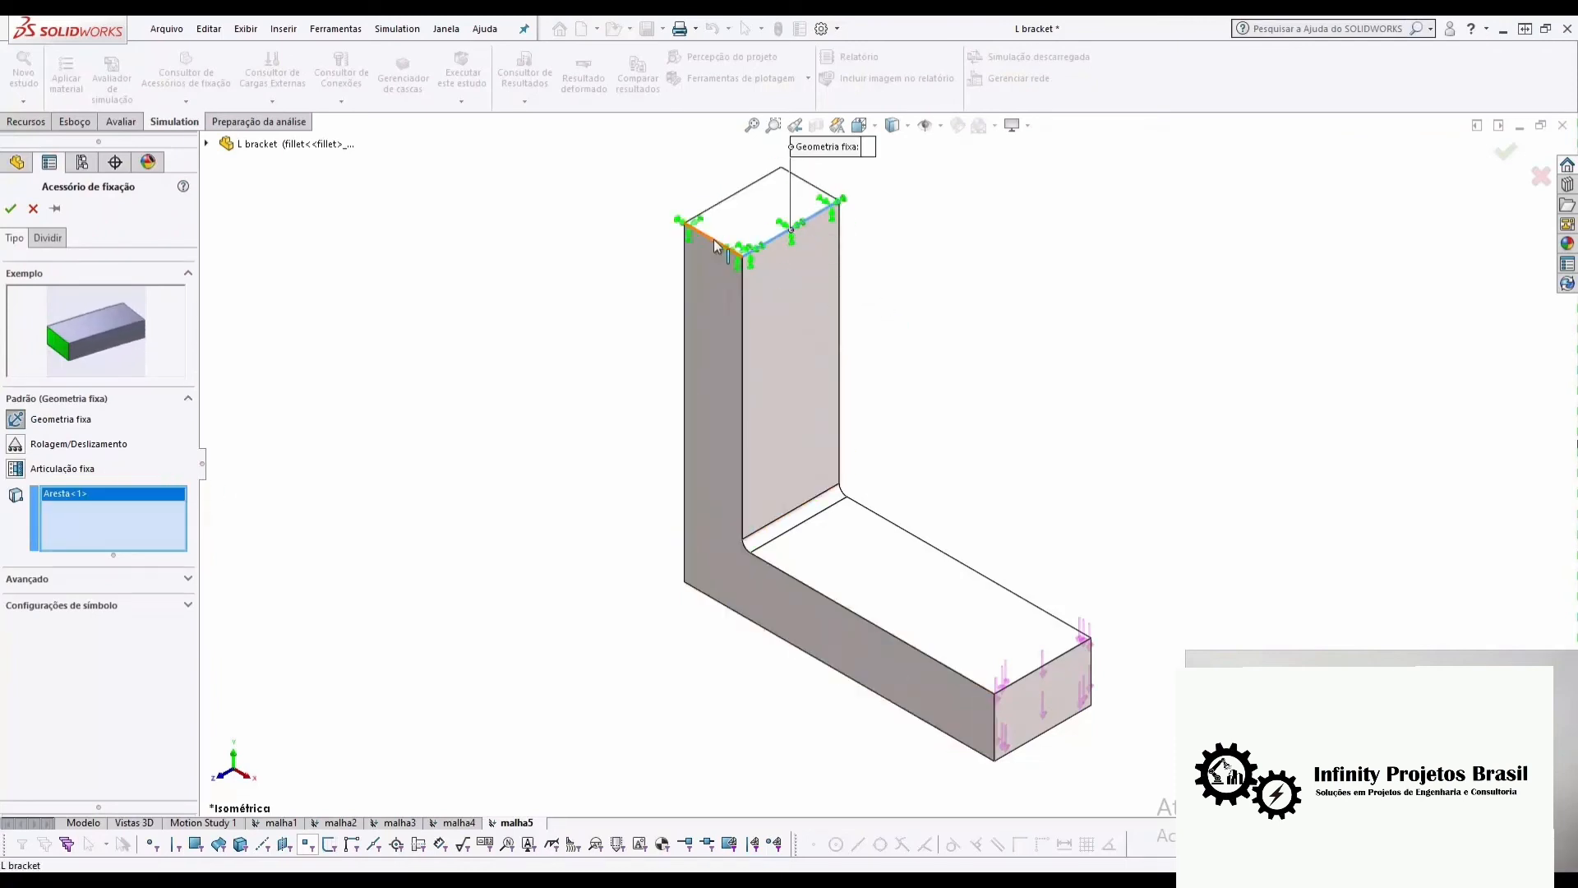
{"action": "left_click", "coordinate": [716, 247]}
{"action": "left_click", "coordinate": [840, 196]}
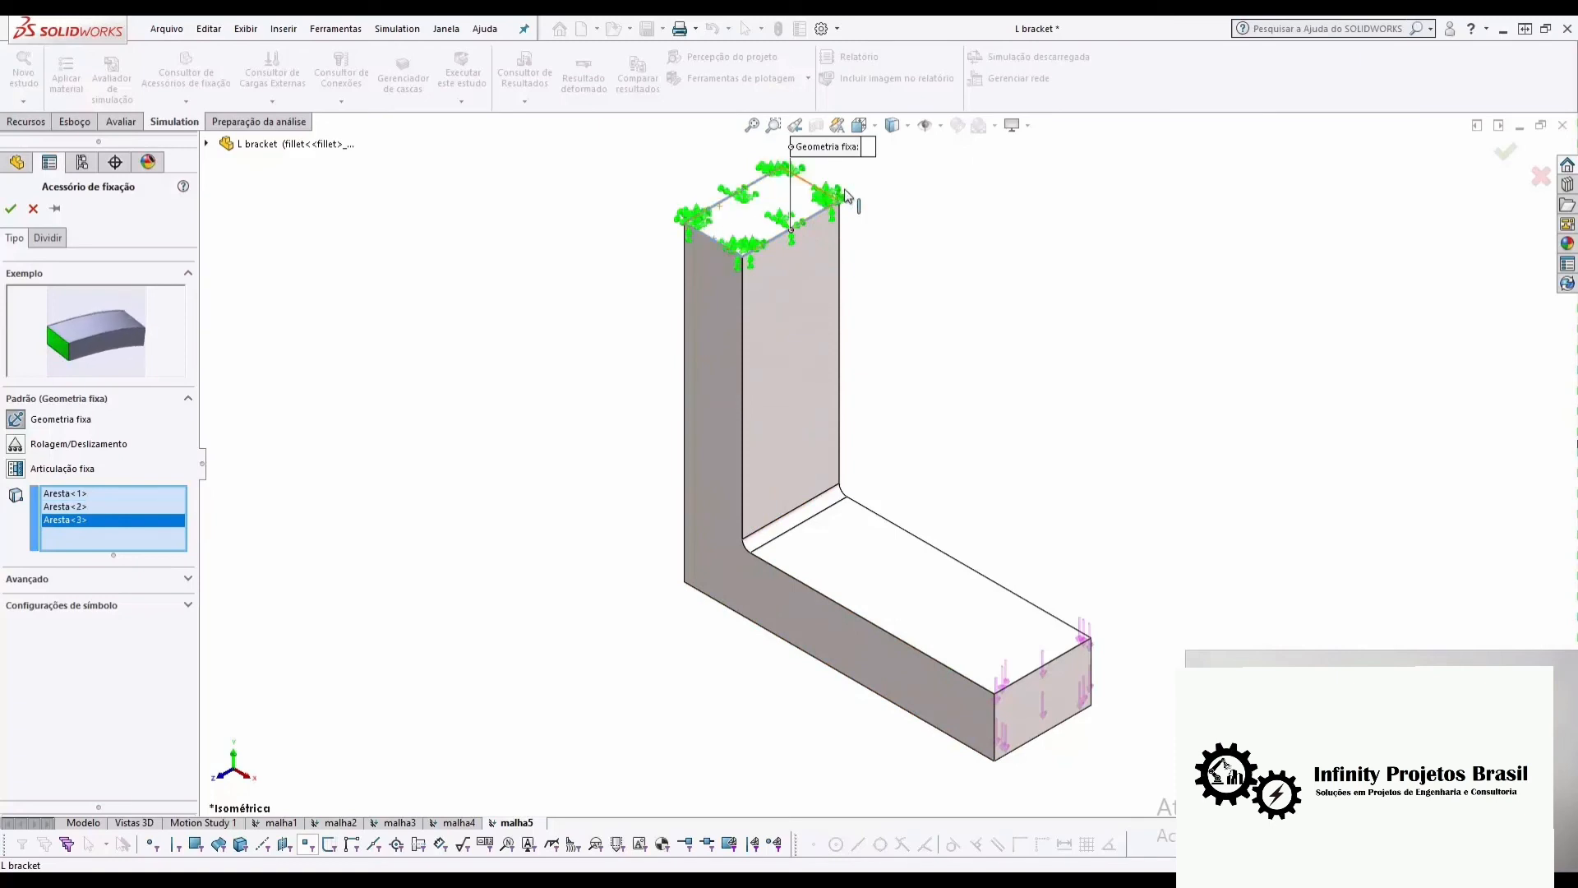
{"action": "left_click", "coordinate": [819, 194]}
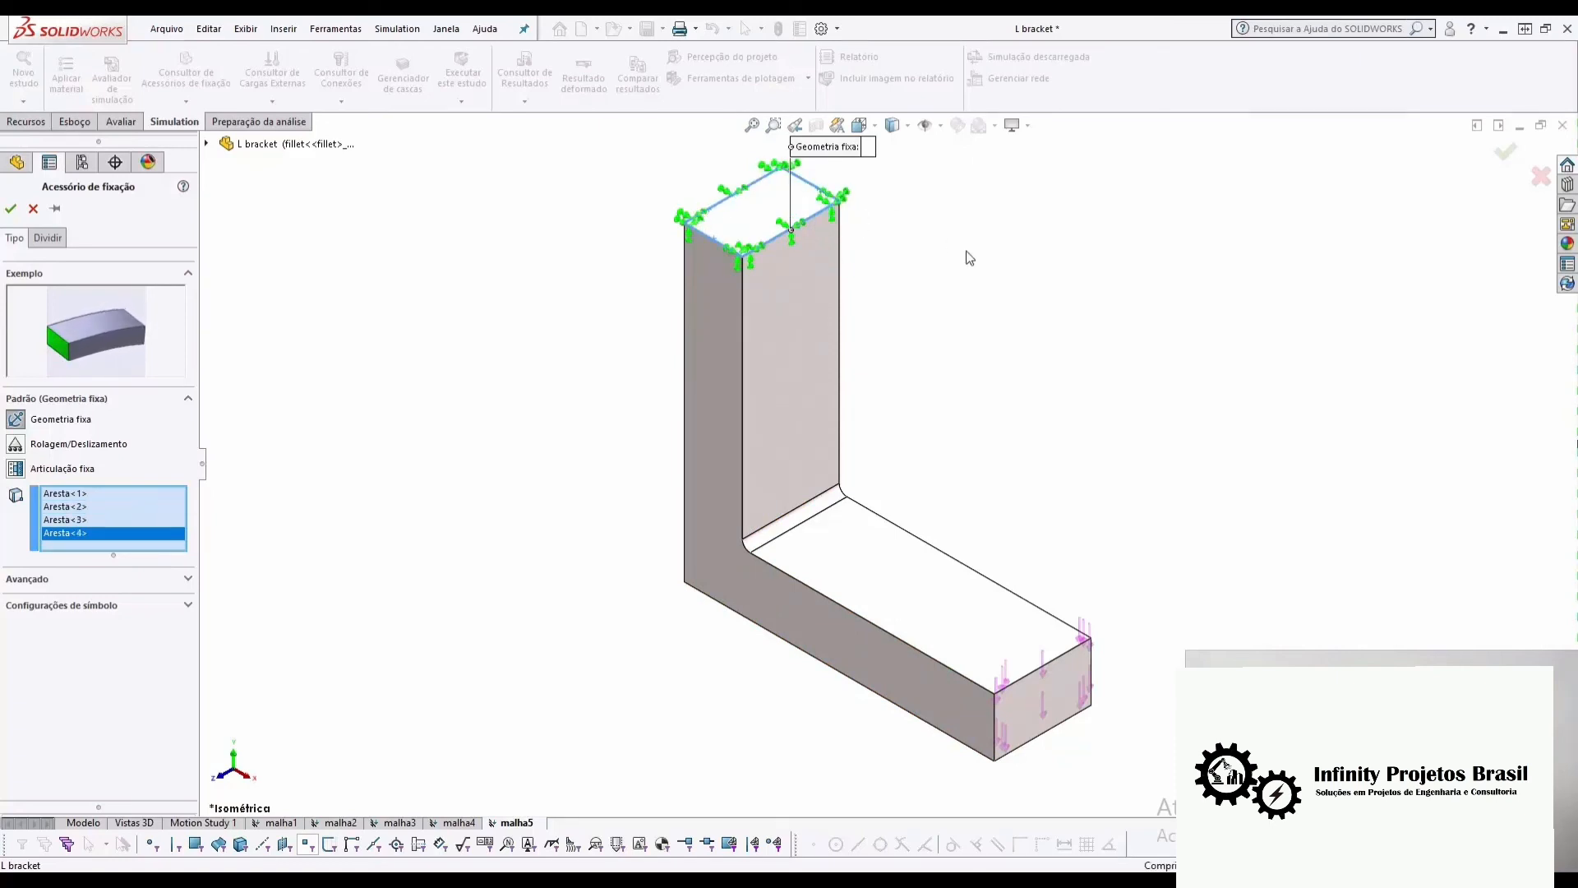
{"action": "left_click", "coordinate": [11, 210]}
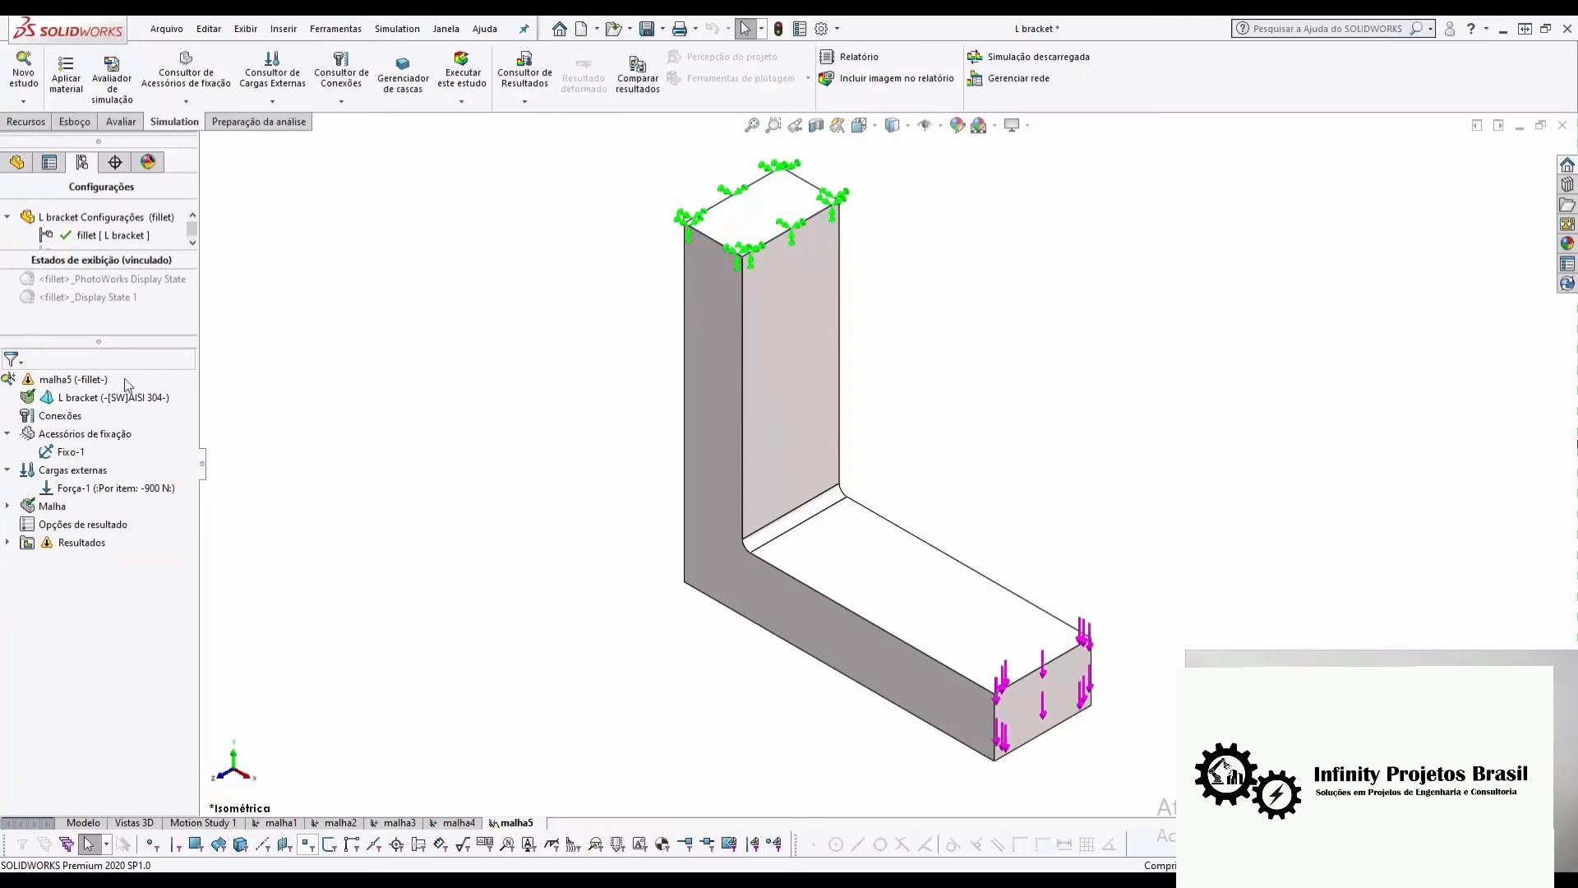
- Run the malha5 study
{"action": "right_click", "coordinate": [82, 379]}
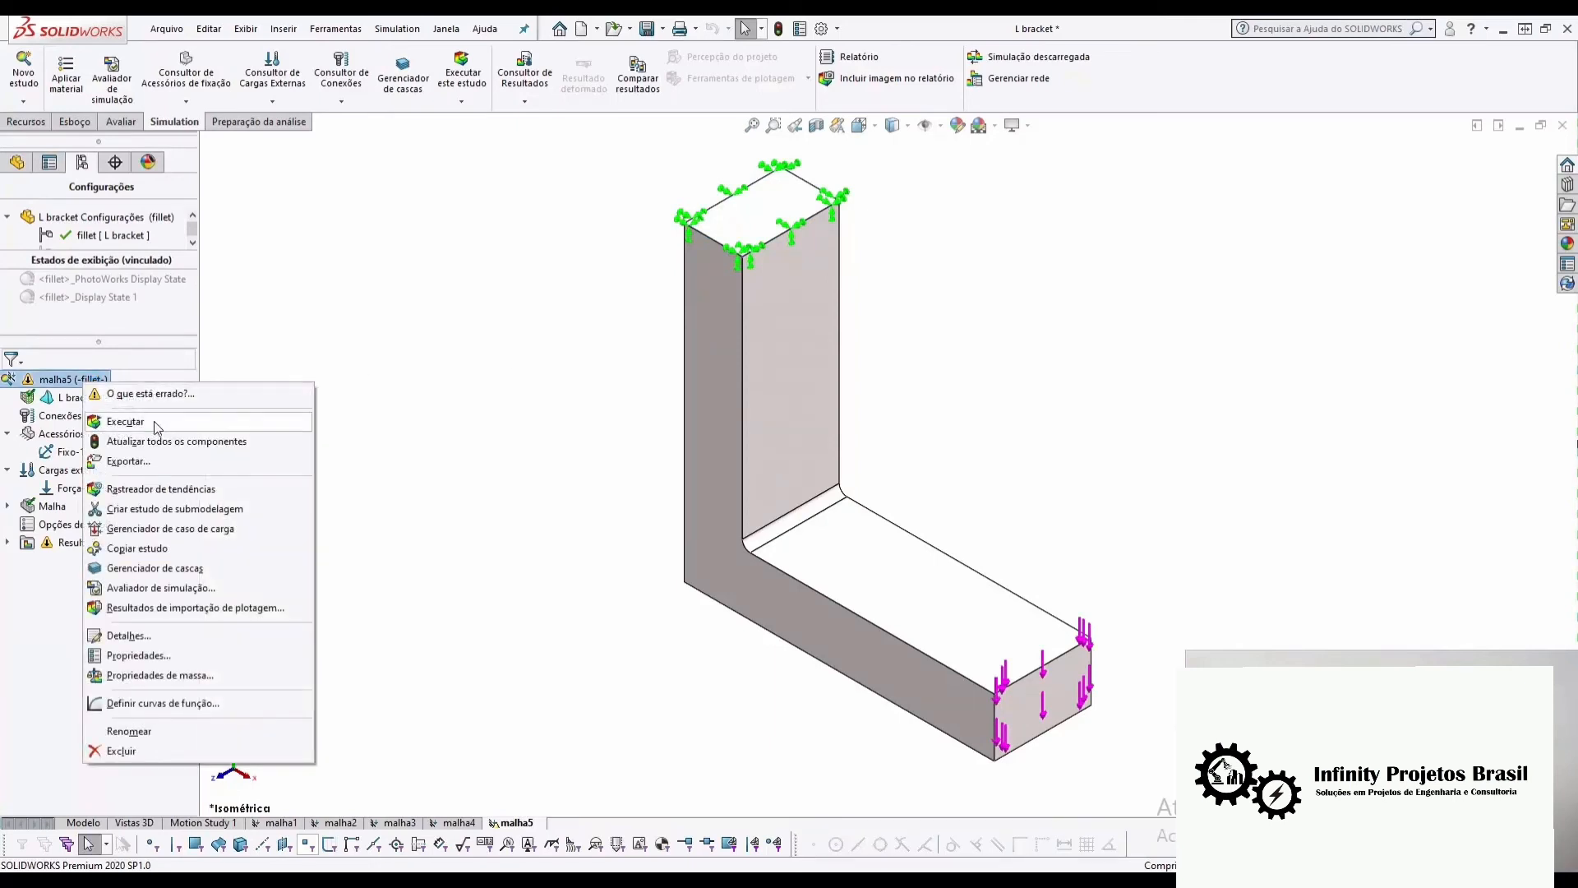
{"action": "left_click", "coordinate": [125, 422]}
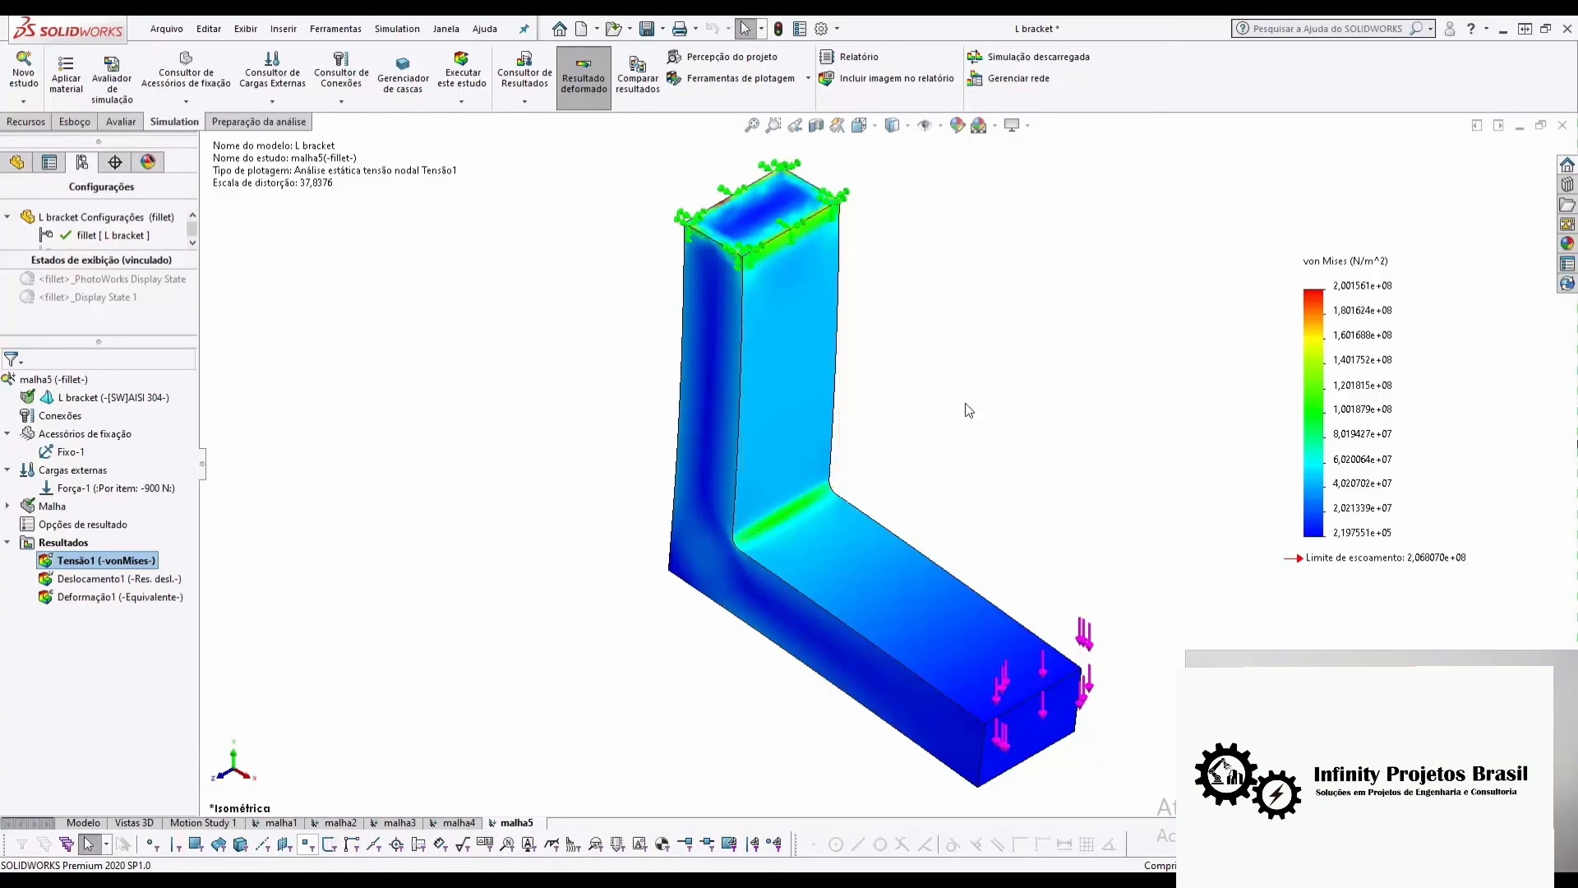
- Save the L bracket part with its studies and close it
{"action": "left_click", "coordinate": [647, 29]}
{"action": "left_click", "coordinate": [1563, 125]}
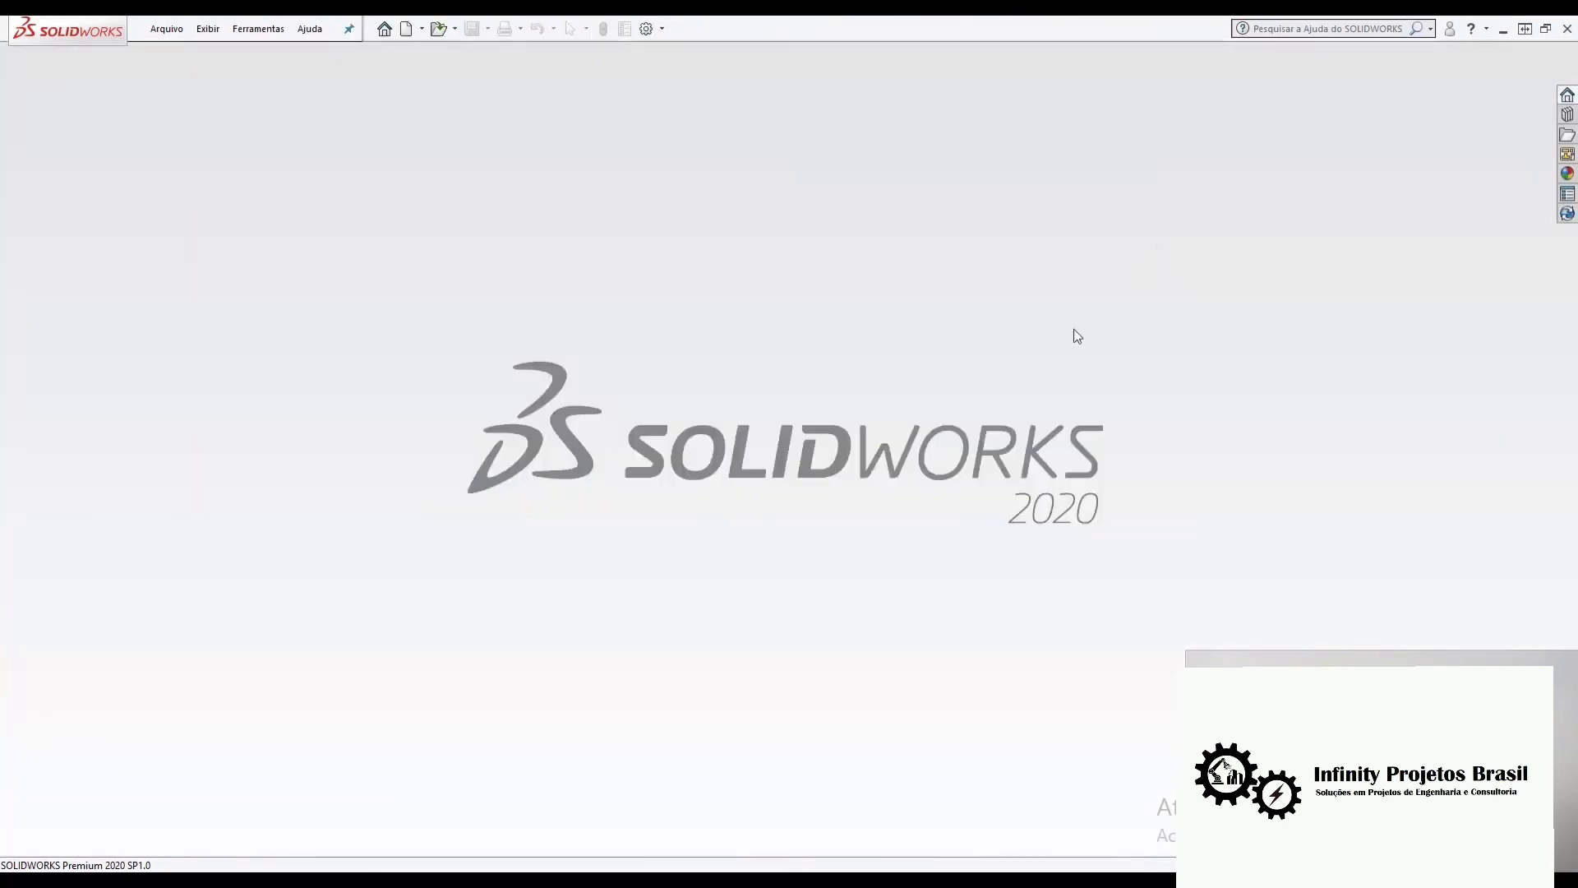